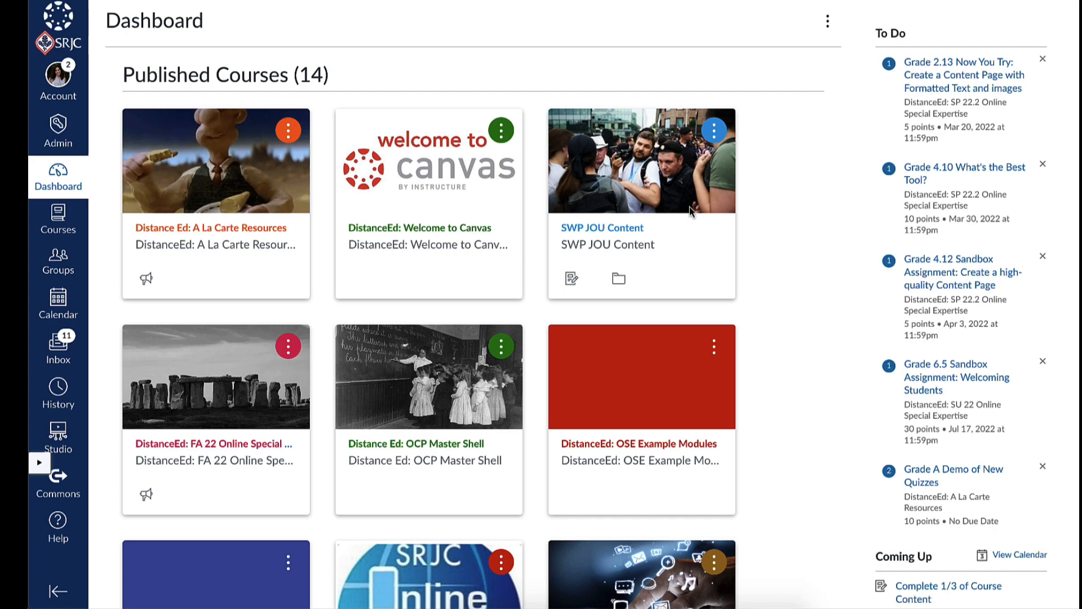
# Step: Look through the published and unpublished course cards, the To Do list, and the Help entry on the dashboard
pyautogui.scroll(-18, 689, 206)
pyautogui.scroll(-5, 689, 207)
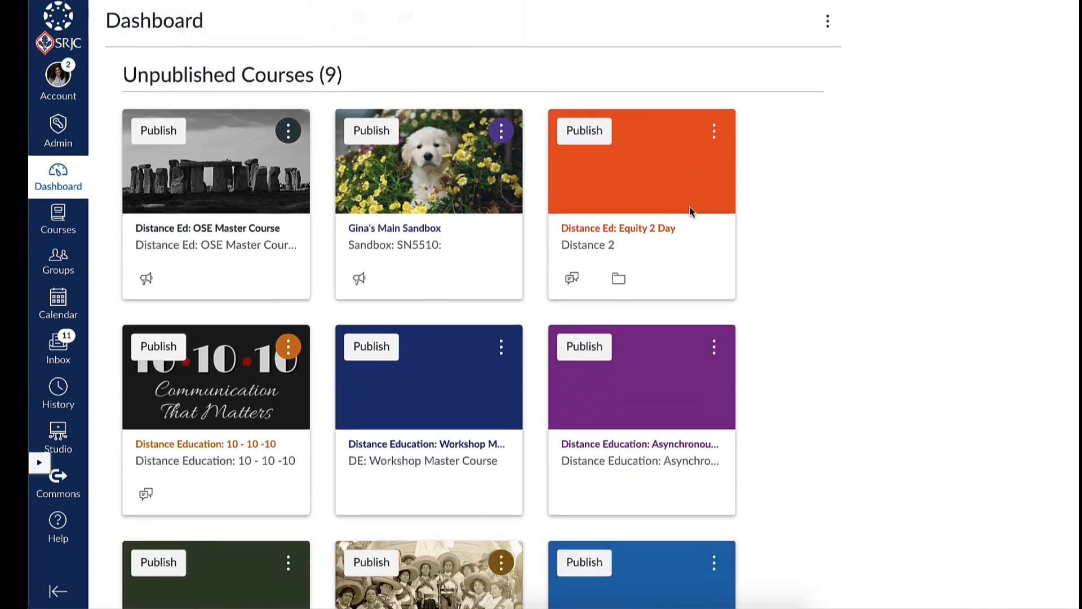
pyautogui.scroll(7, 690, 208)
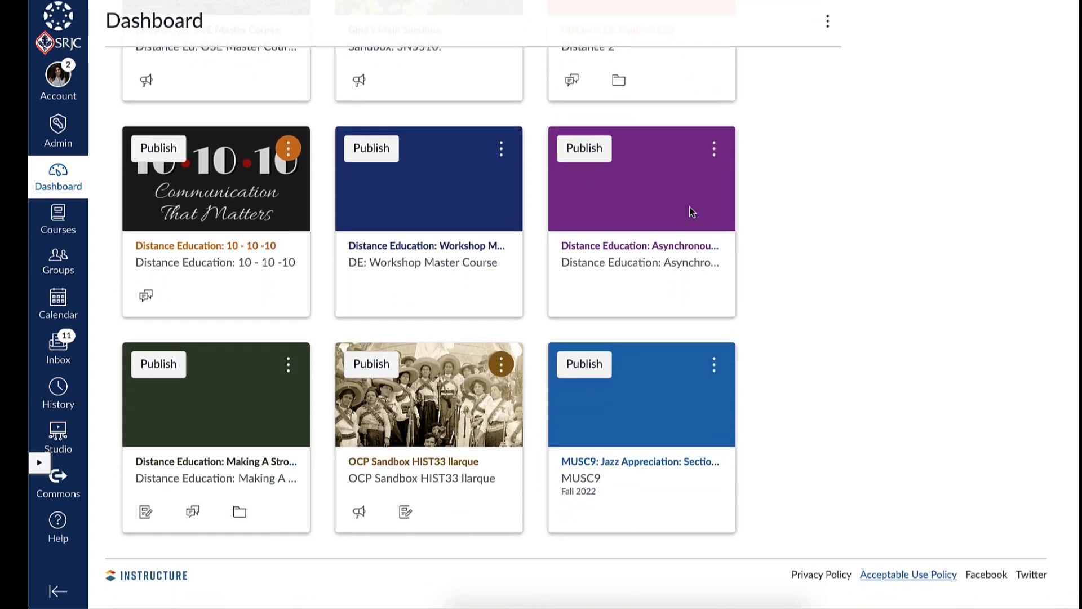
pyautogui.scroll(13, 689, 206)
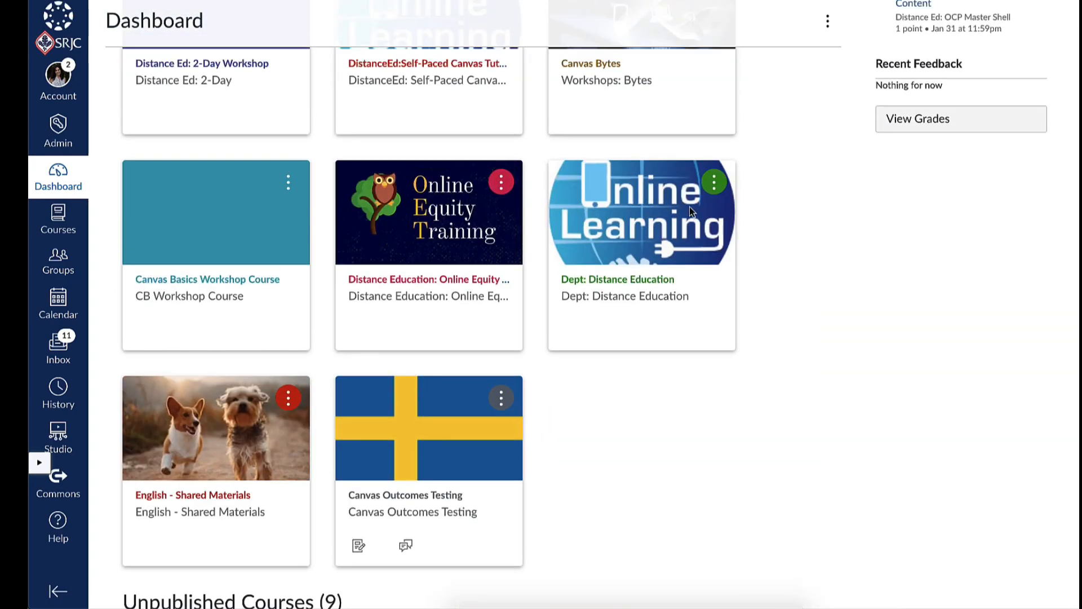
pyautogui.scroll(3, 690, 209)
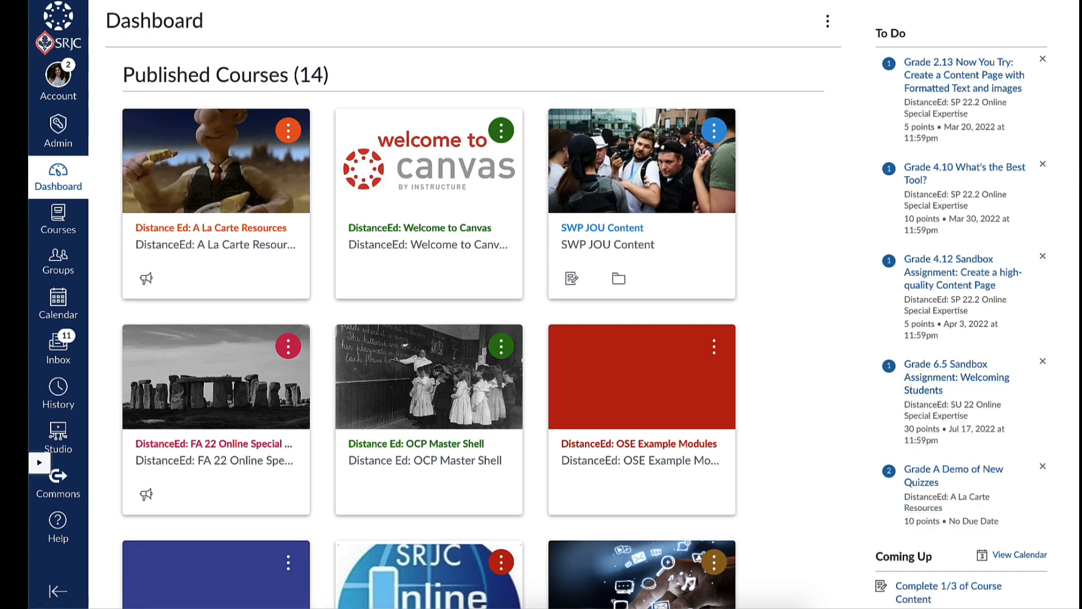
pyautogui.scroll(-3, 1035, 142)
pyautogui.scroll(-4, 1055, 246)
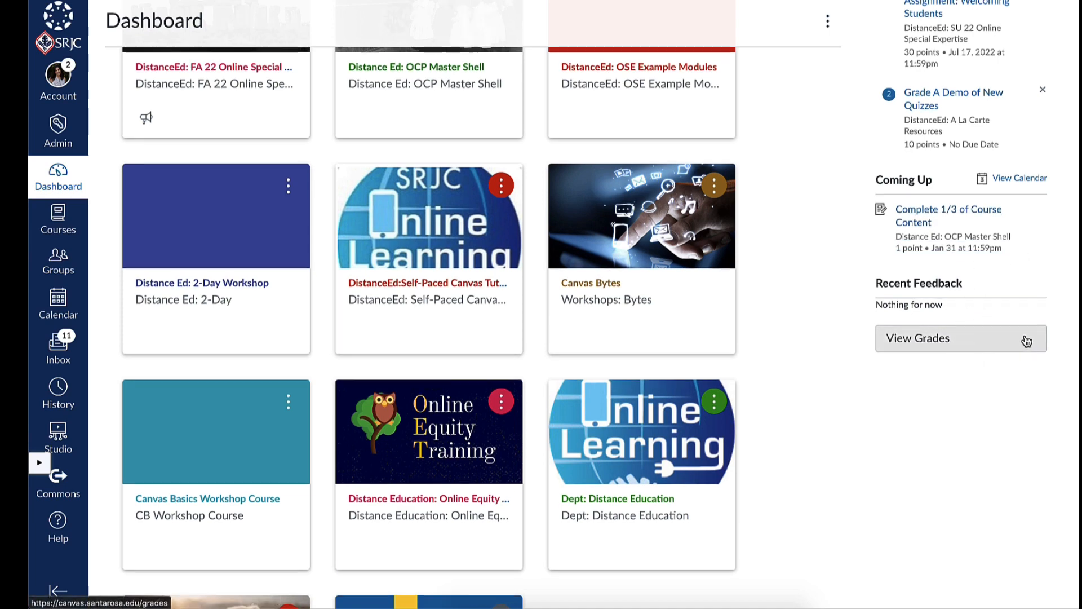
pyautogui.scroll(7, 1026, 340)
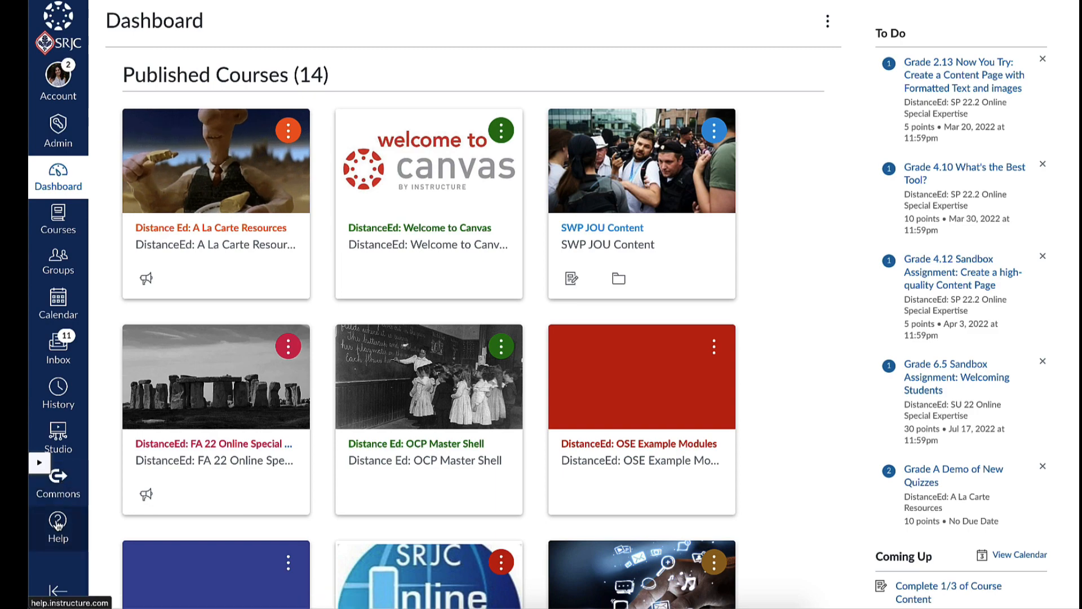
pyautogui.click(69, 537)
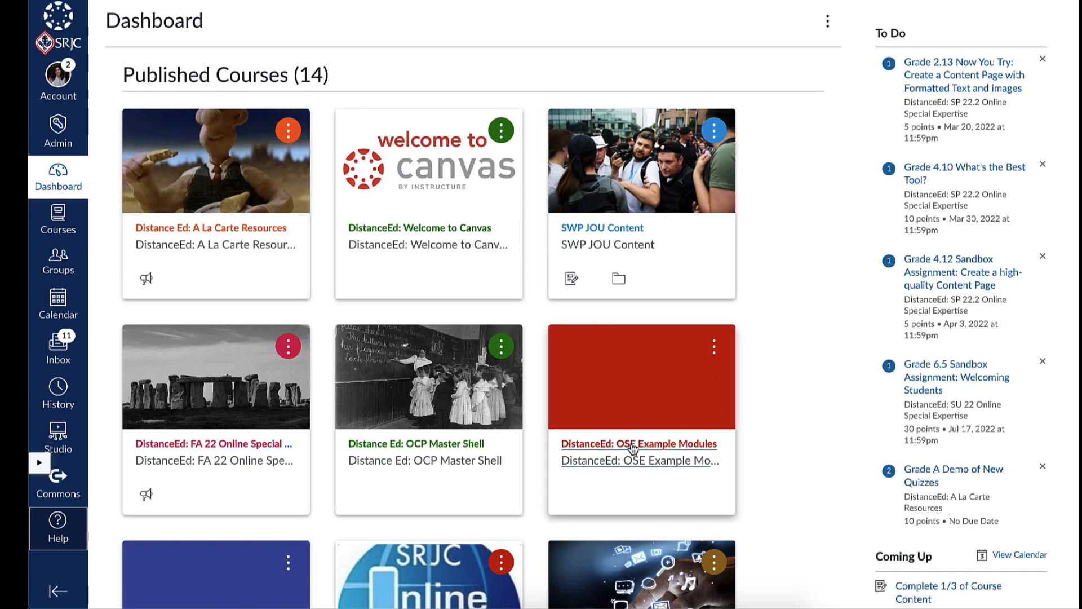
# Step: Change the colour of the DistanceEd: OSE Example Modules course card to the blue swatch #0B9BE3
pyautogui.click(714, 346)
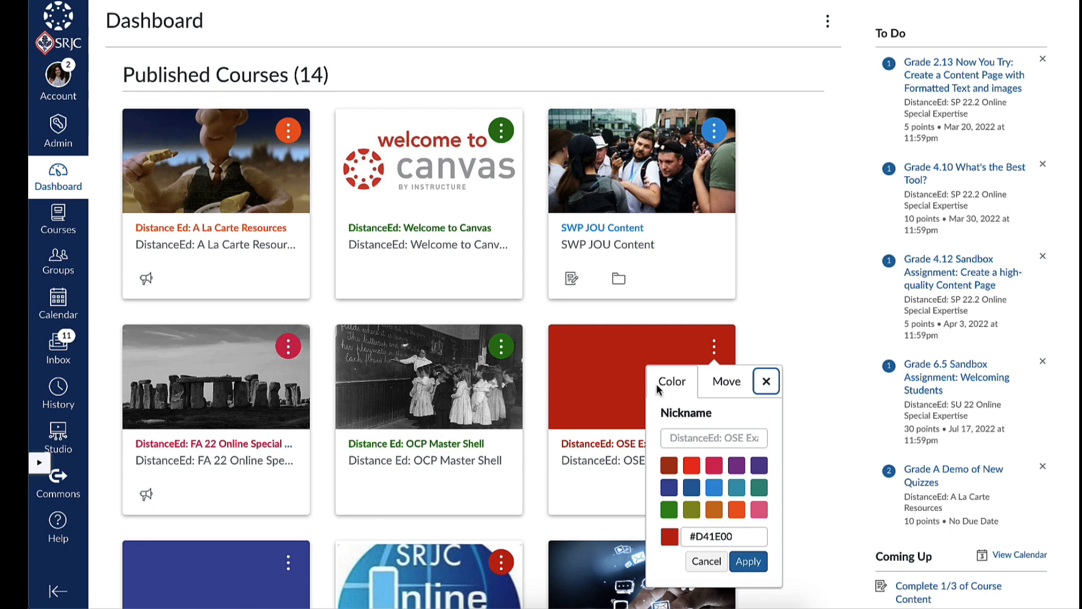
pyautogui.click(721, 490)
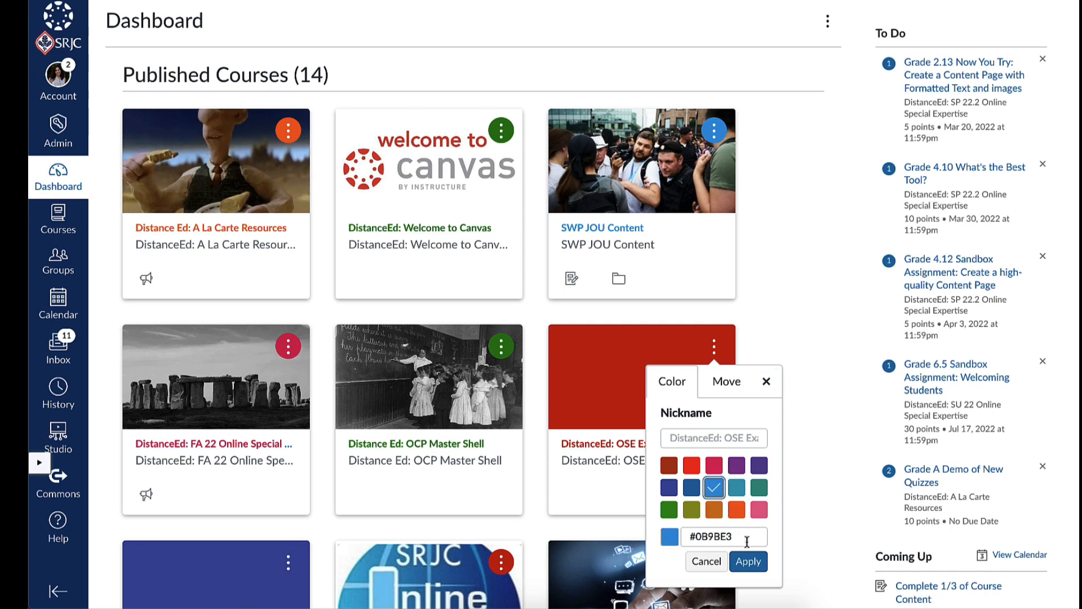
pyautogui.click(748, 560)
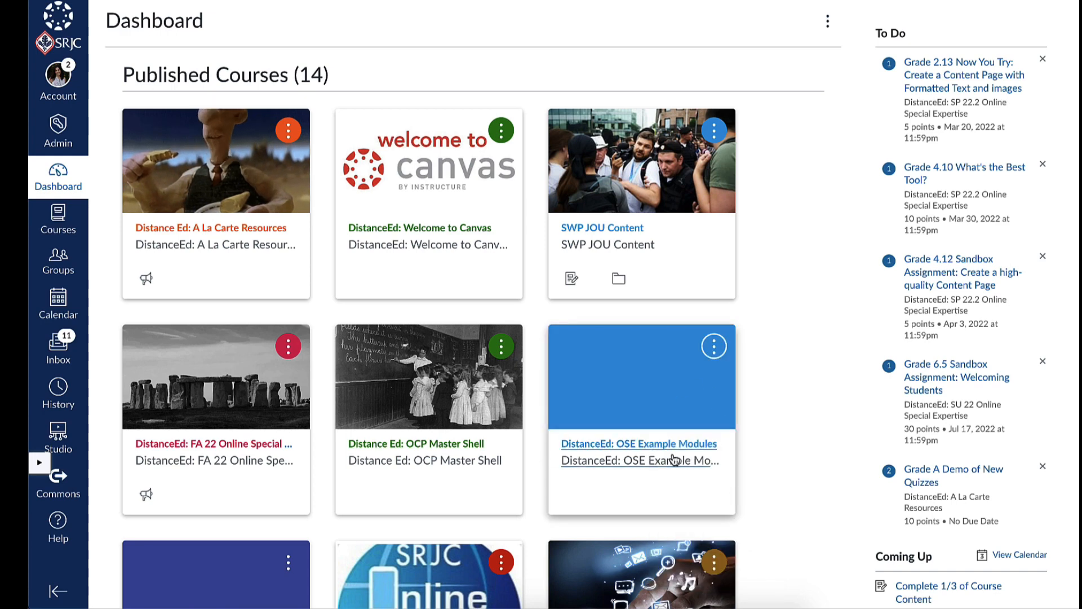
pyautogui.click(714, 348)
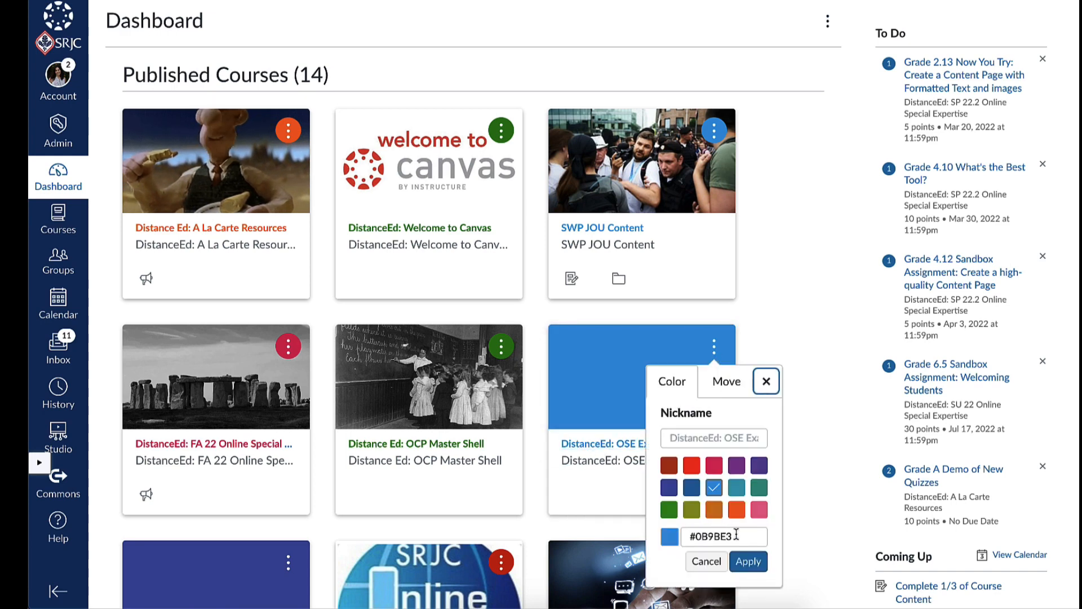
pyautogui.moveTo(736, 533); pyautogui.dragTo(680, 534)
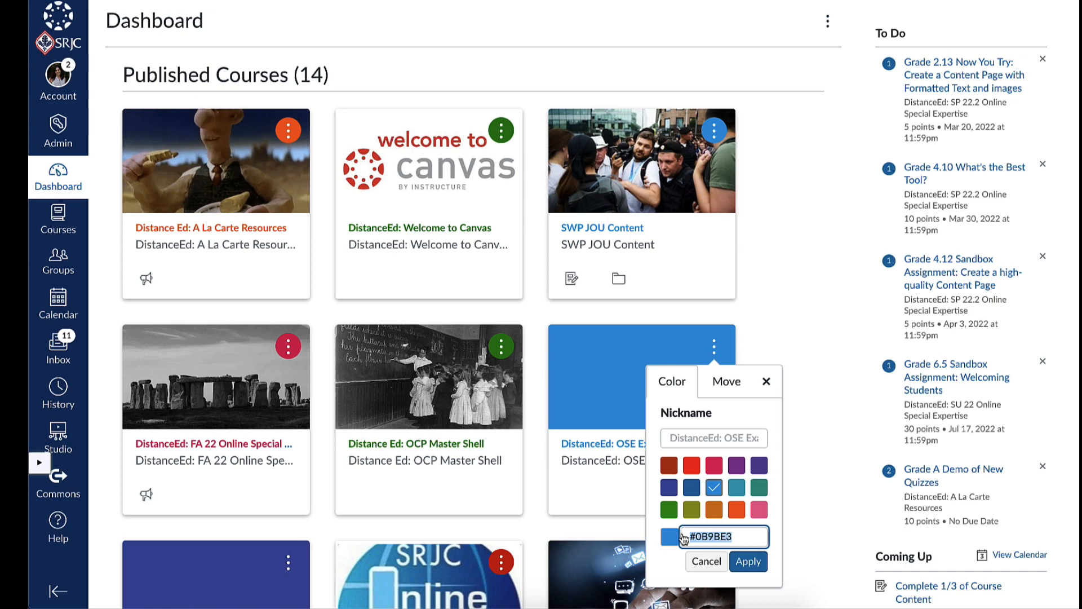
pyautogui.click(703, 439)
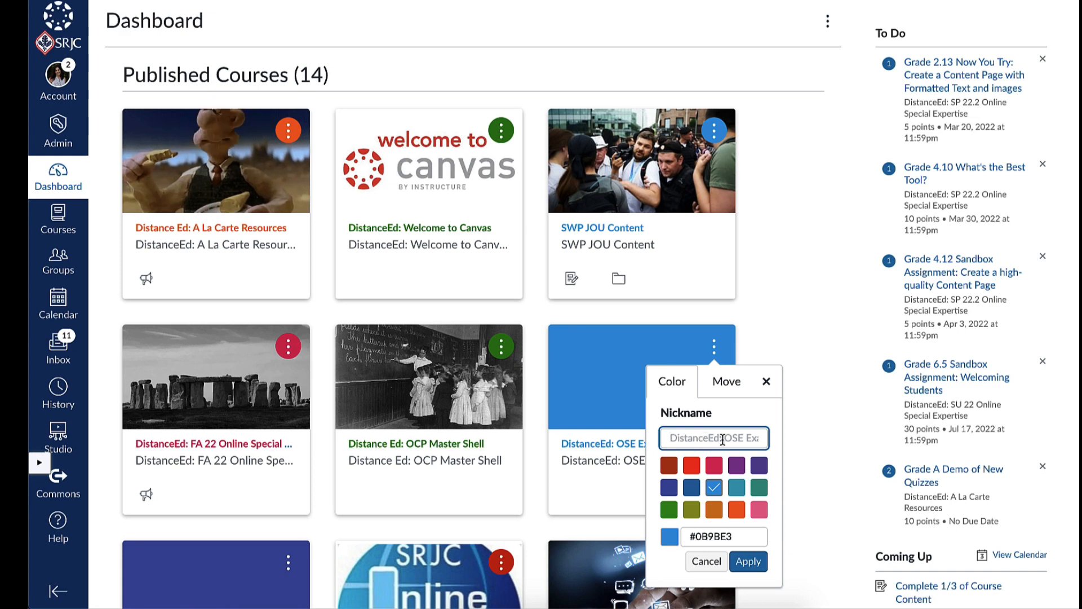
pyautogui.click(705, 562)
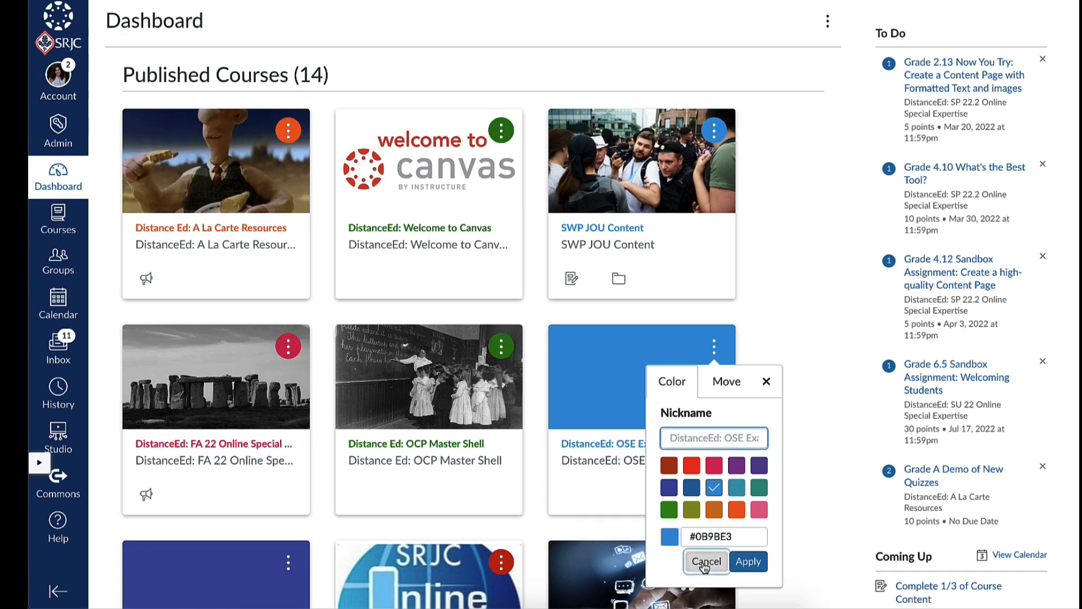
# Step: Remove the word "Main" from the nickname of the unpublished sandbox course with the puppy image and apply the change
pyautogui.scroll(-15, 665, 479)
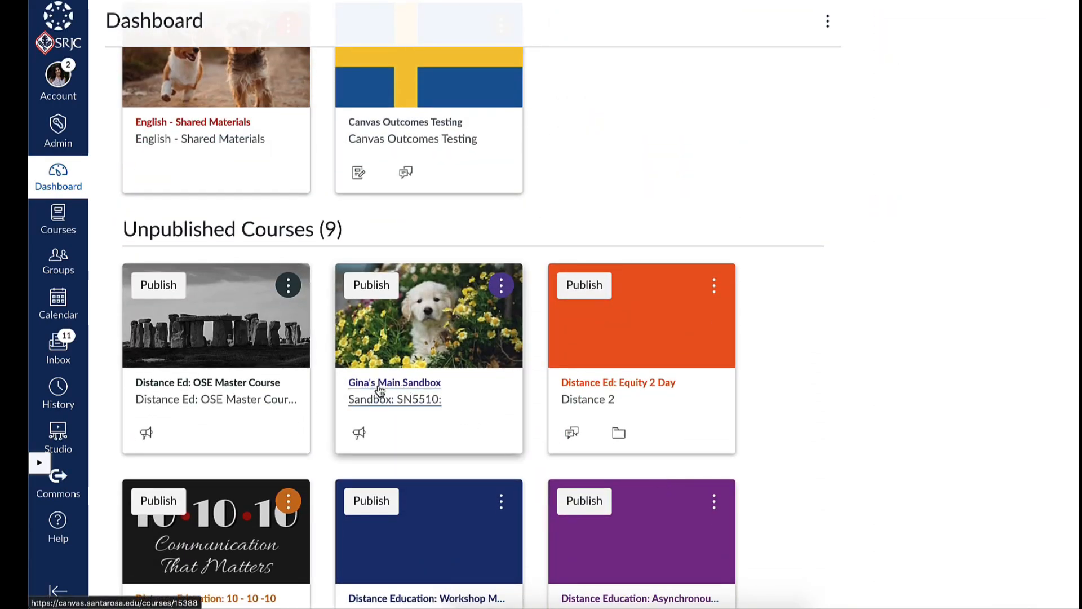
pyautogui.click(501, 288)
pyautogui.click(506, 377)
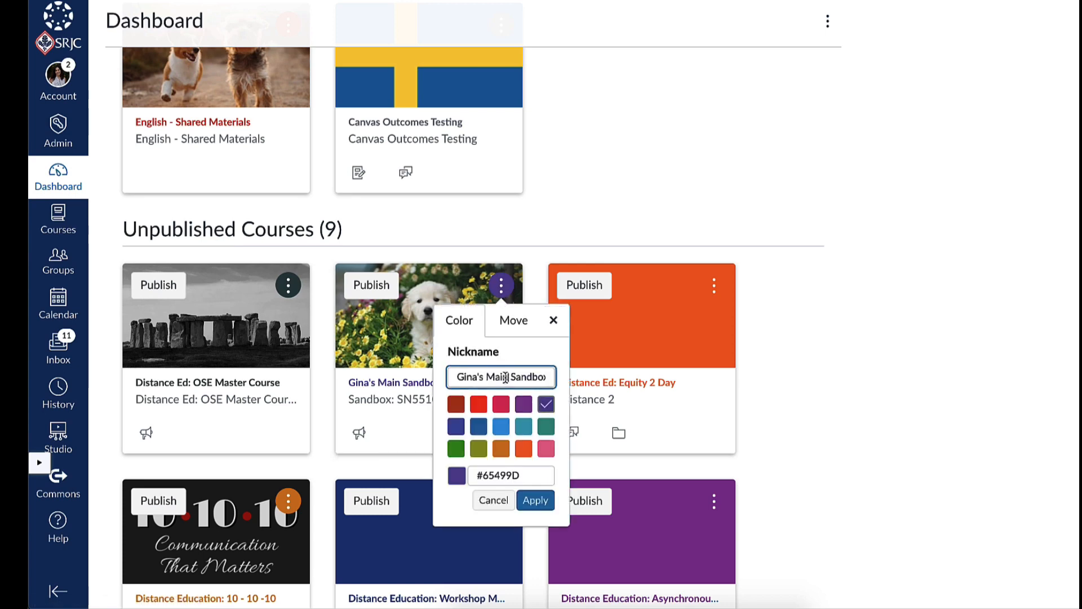
pyautogui.moveTo(511, 376); pyautogui.dragTo(483, 372)
pyautogui.press('BackSpace')
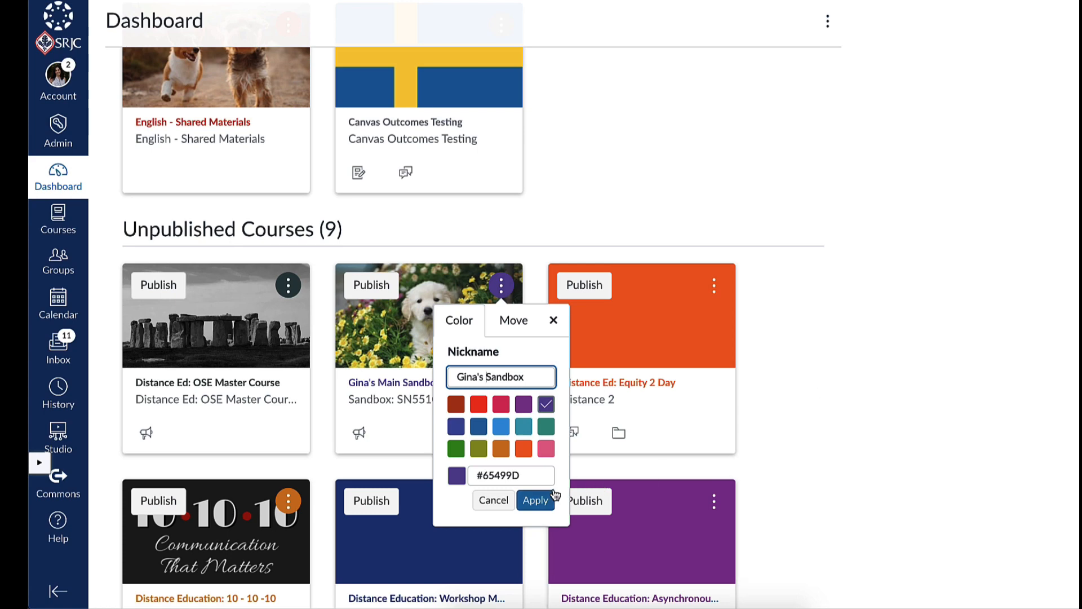
pyautogui.click(534, 501)
pyautogui.click(533, 501)
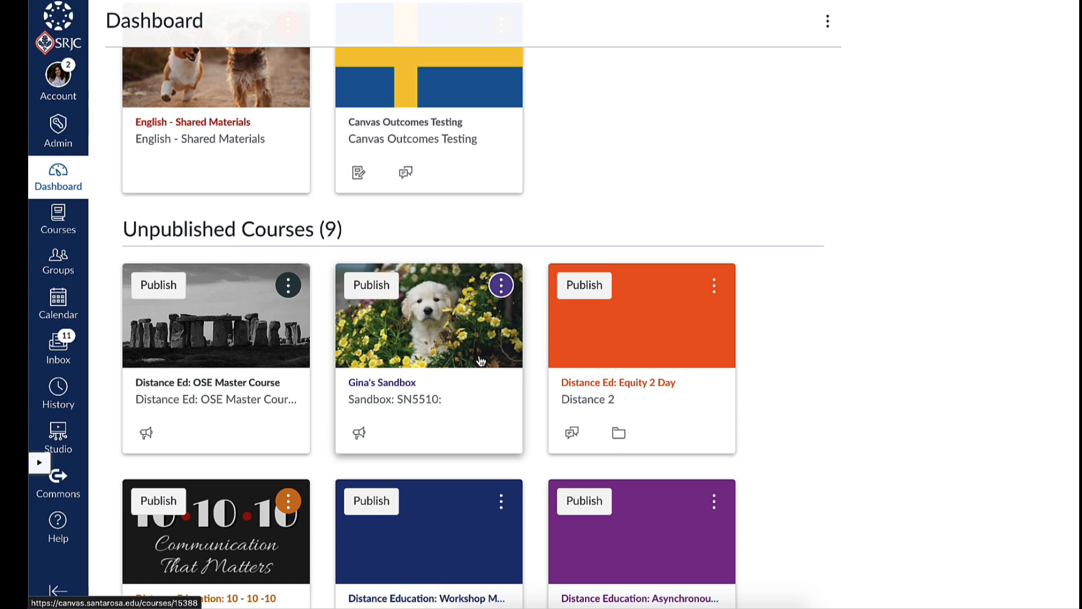
# Step: Move the puppy-image sandbox card down one position, and after that to the bottom of the unpublished courses
pyautogui.click(505, 287)
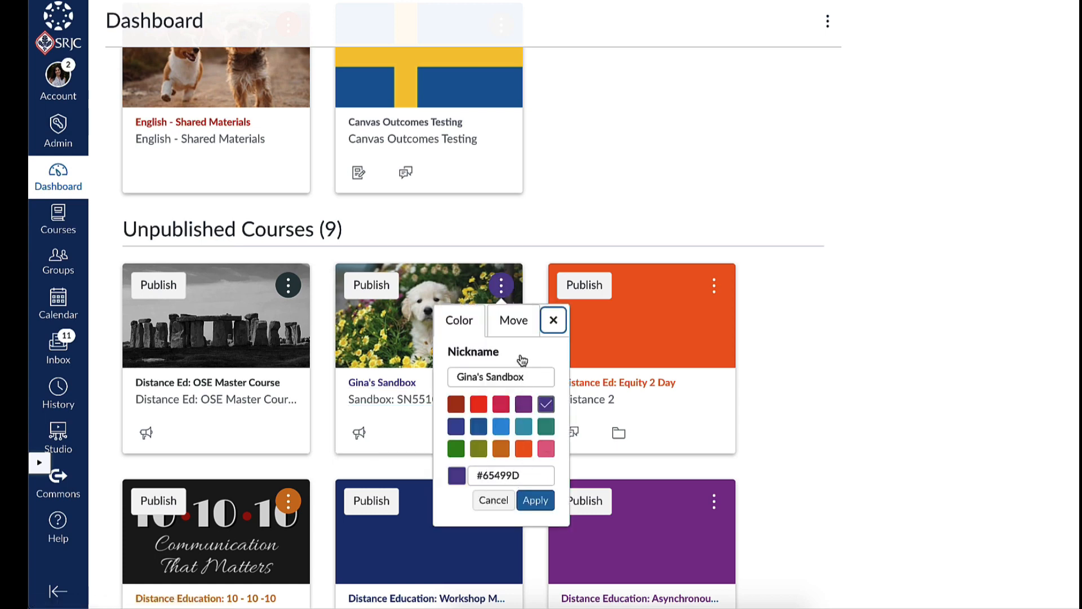
pyautogui.click(518, 327)
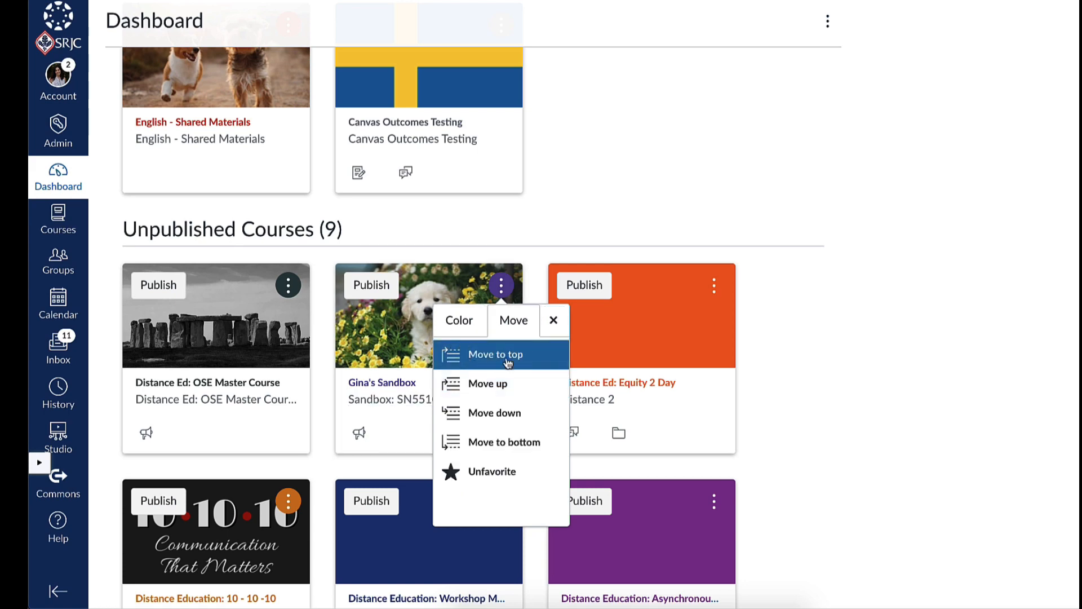
pyautogui.click(523, 412)
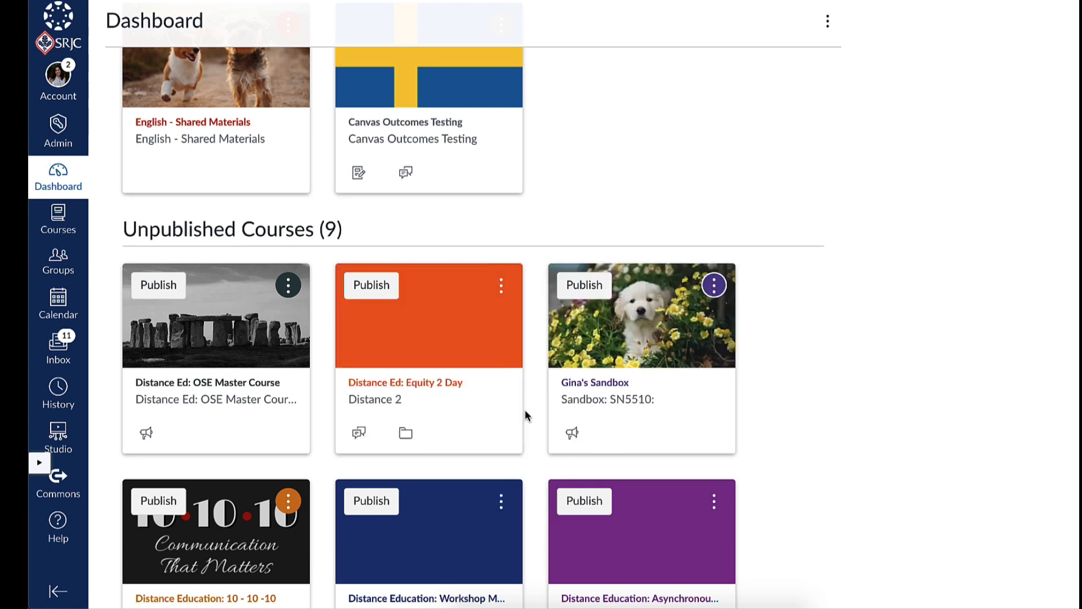
pyautogui.click(714, 286)
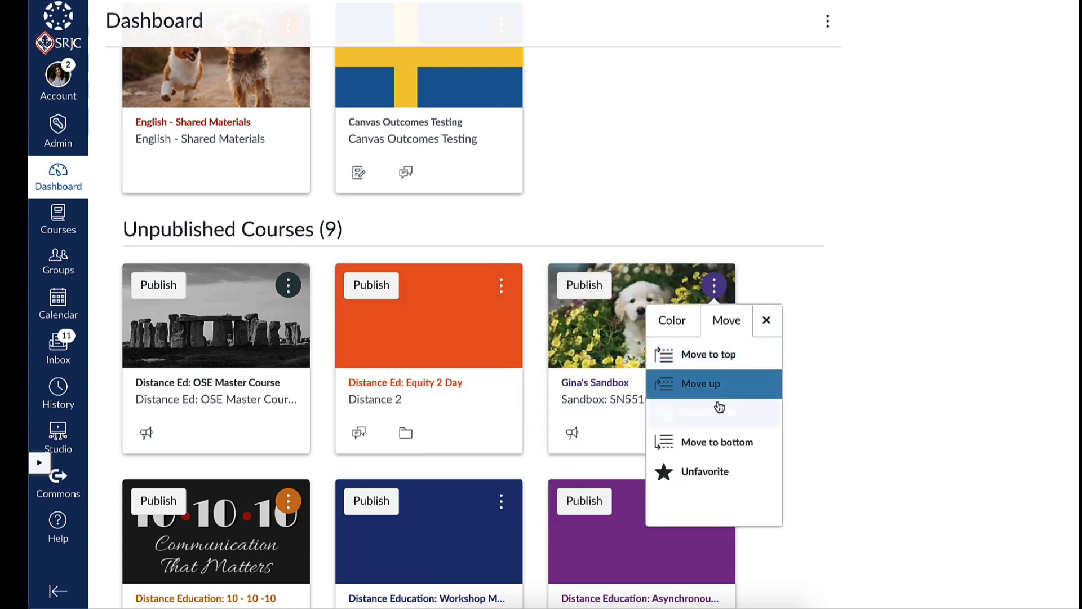
pyautogui.click(720, 444)
pyautogui.scroll(-4, 637, 468)
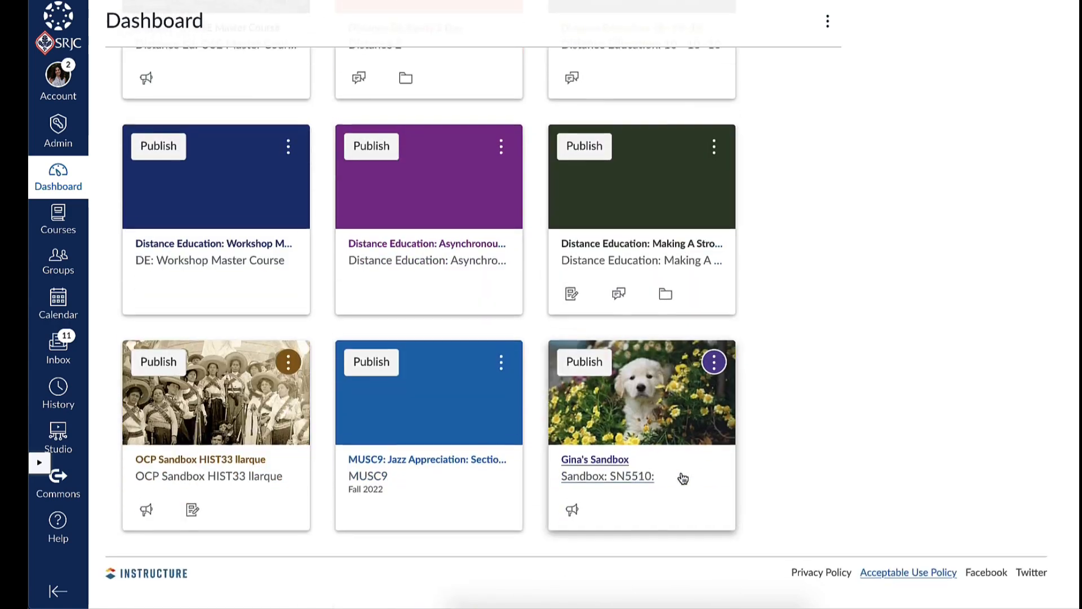
# Step: Move the puppy-image sandbox card to the top of the unpublished courses
pyautogui.click(714, 365)
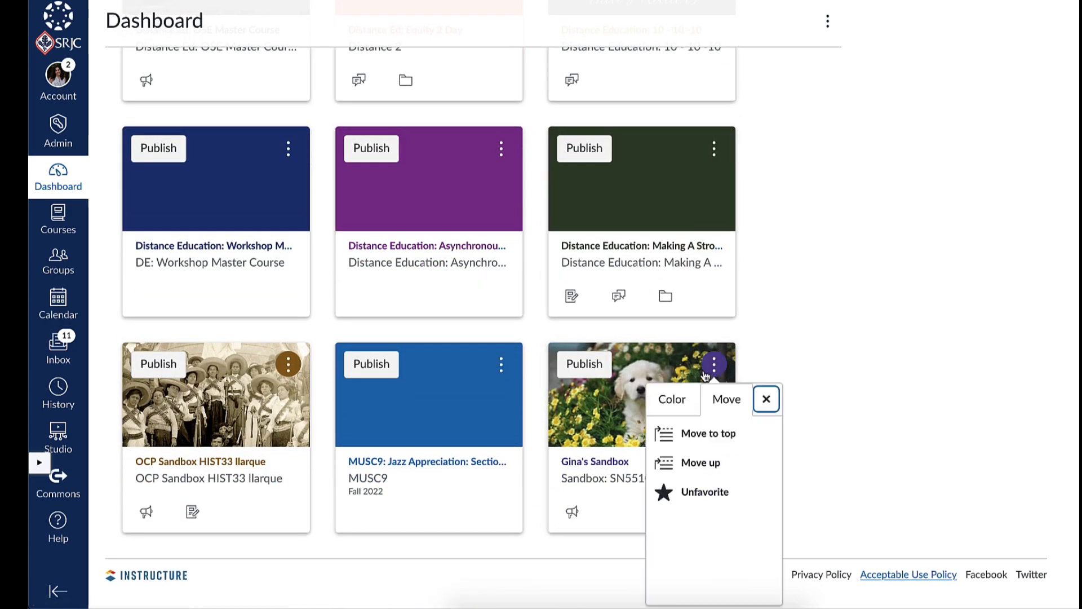
pyautogui.click(696, 432)
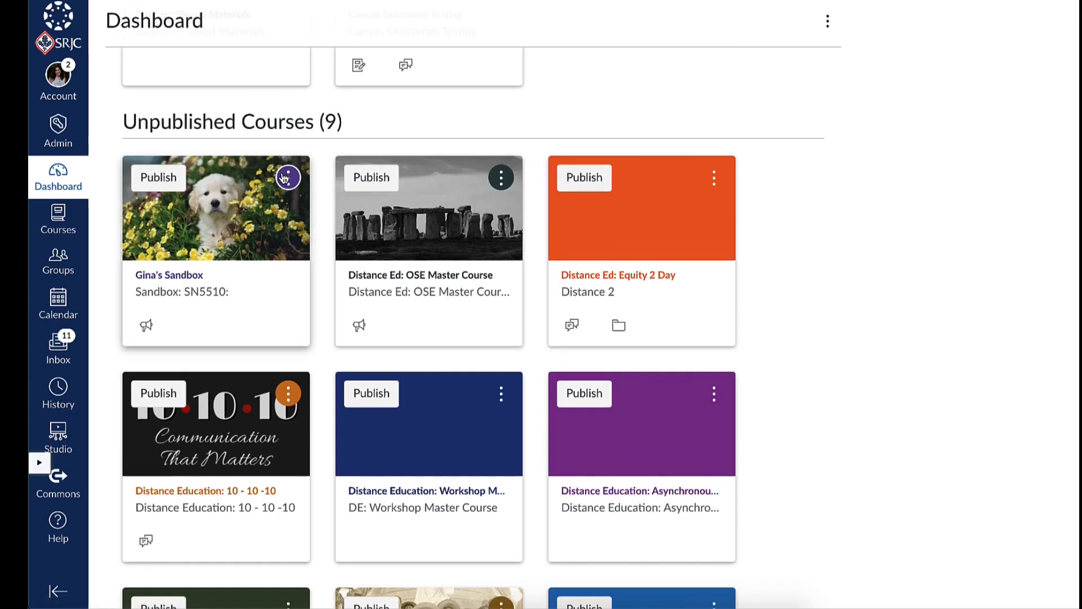
# Step: Unfavorite the OCP Sandbox HIST33 course and confirm its removal from the dashboard
pyautogui.click(288, 178)
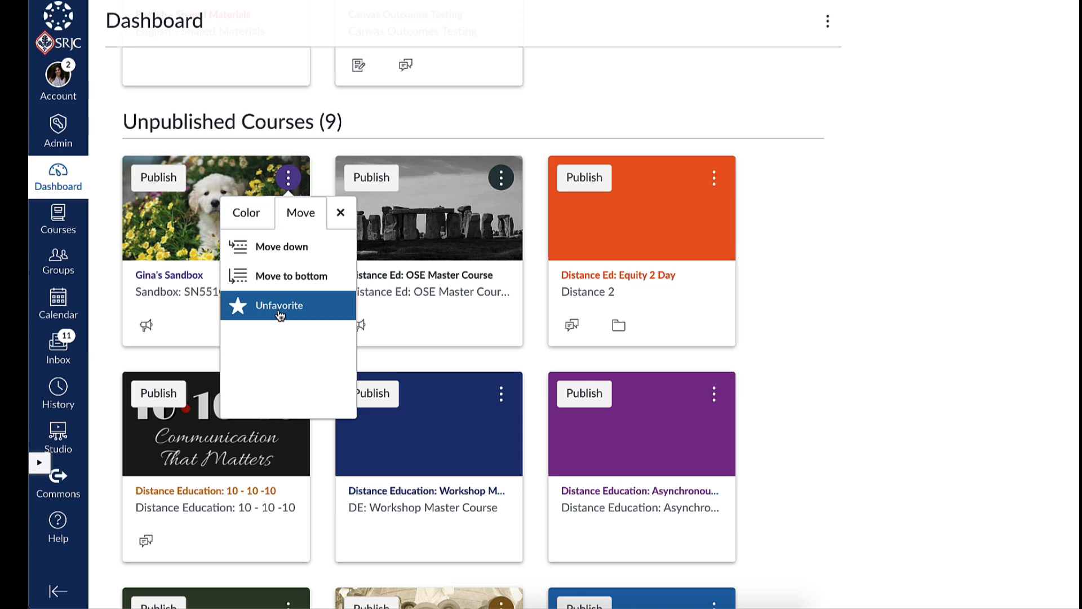
pyautogui.scroll(-4, 398, 408)
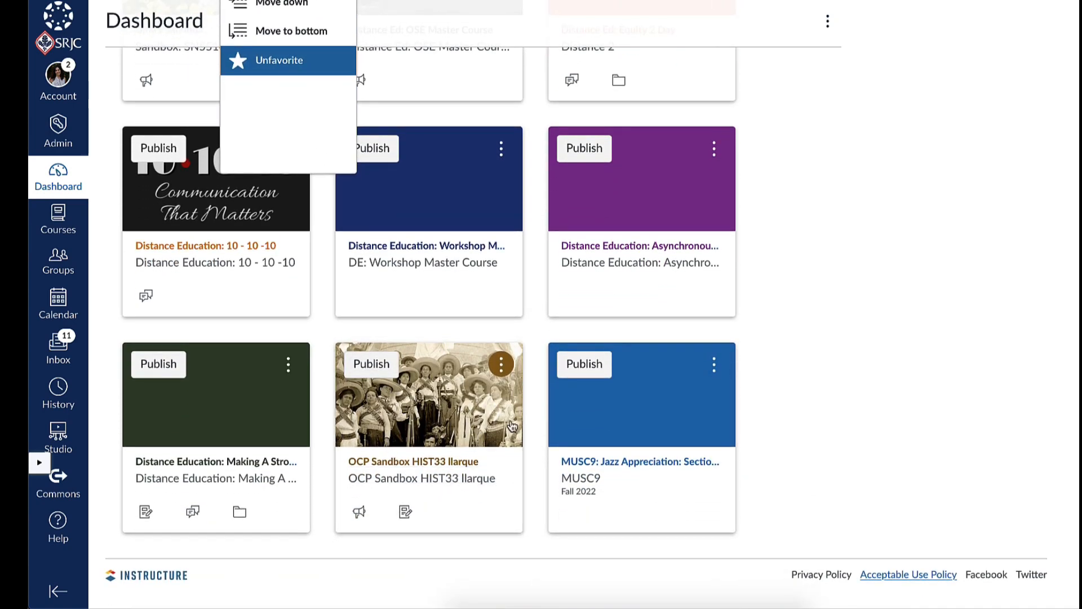
pyautogui.click(502, 366)
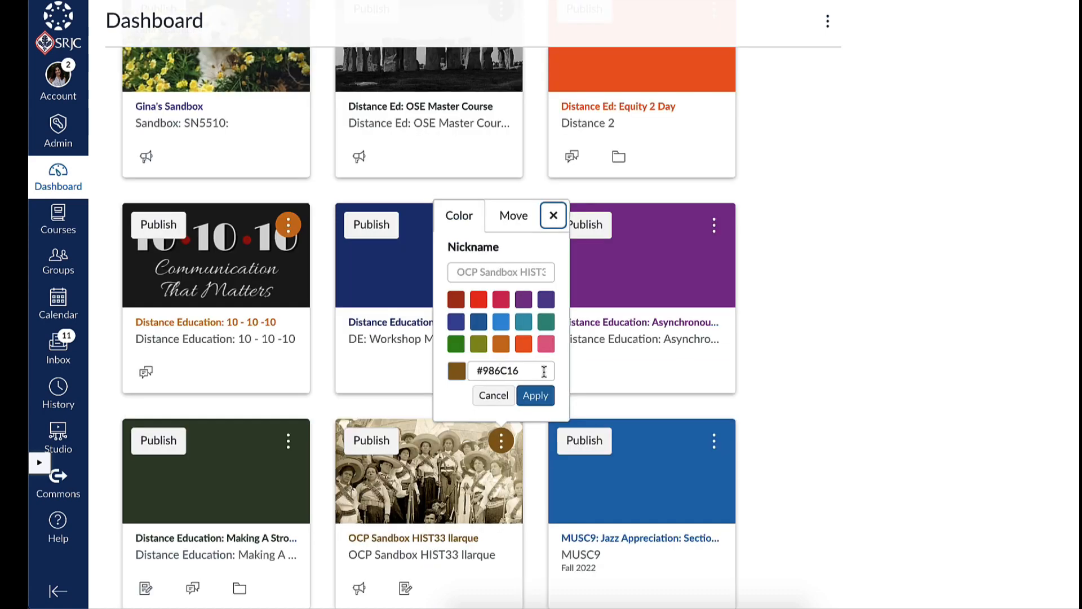
pyautogui.click(514, 221)
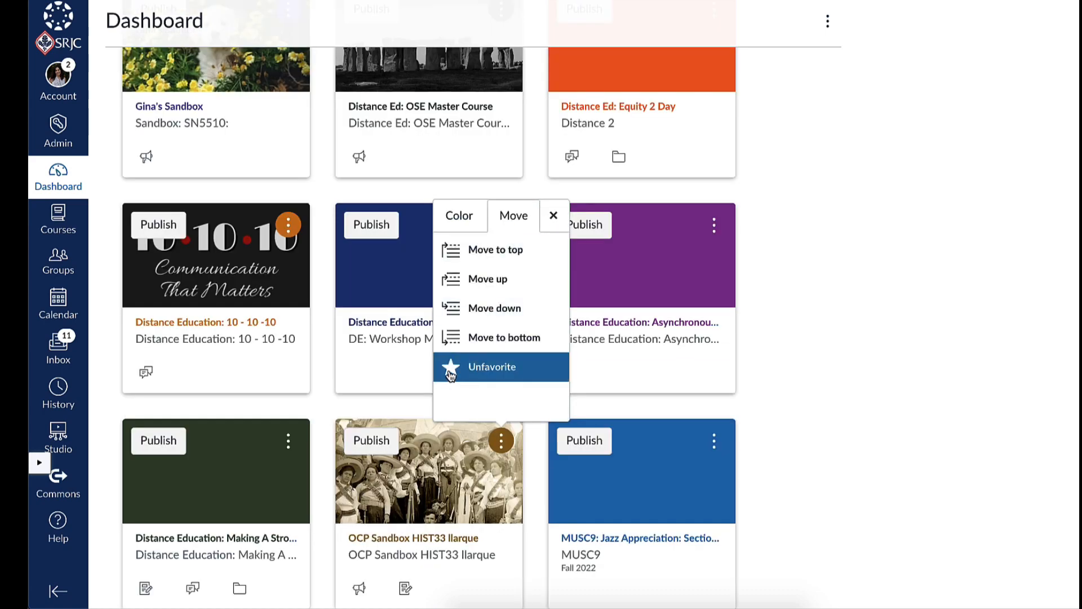
pyautogui.click(451, 369)
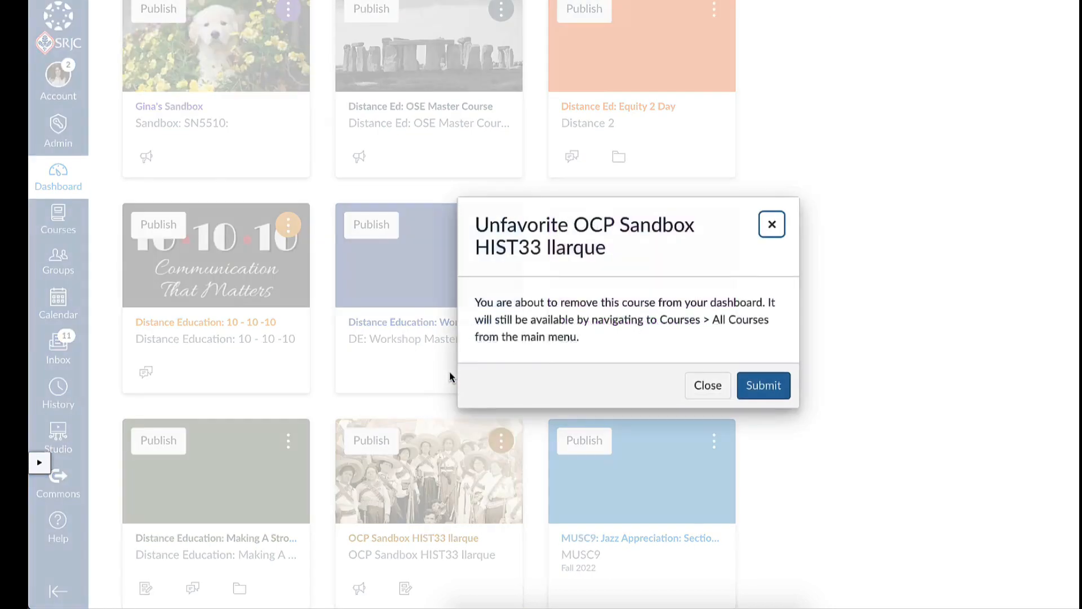
pyautogui.click(758, 389)
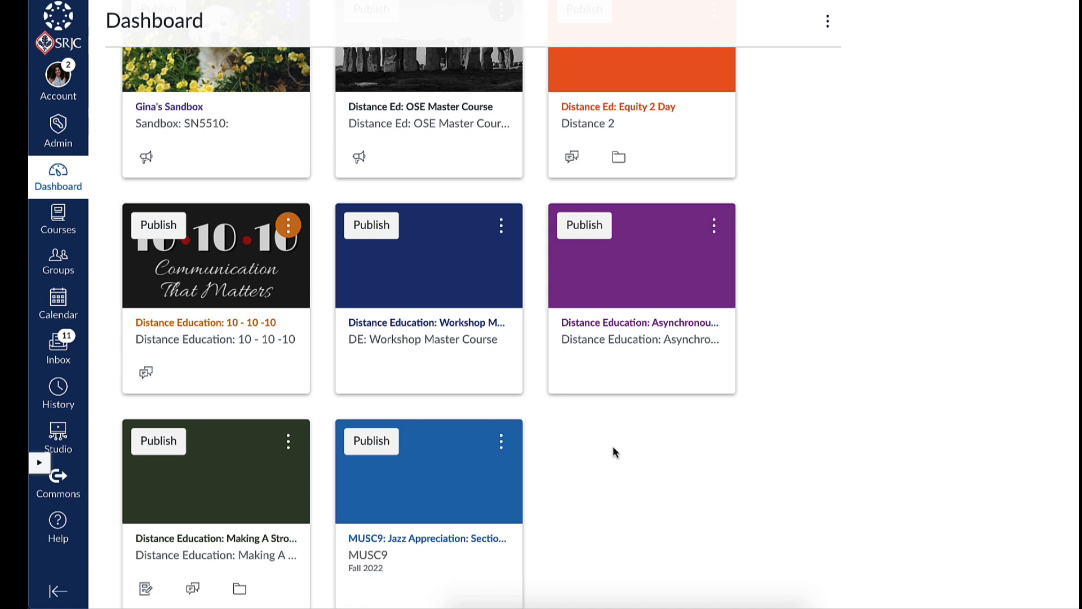
# Step: Open the course list from the global navigation and look through the published and unpublished courses
pyautogui.click(65, 228)
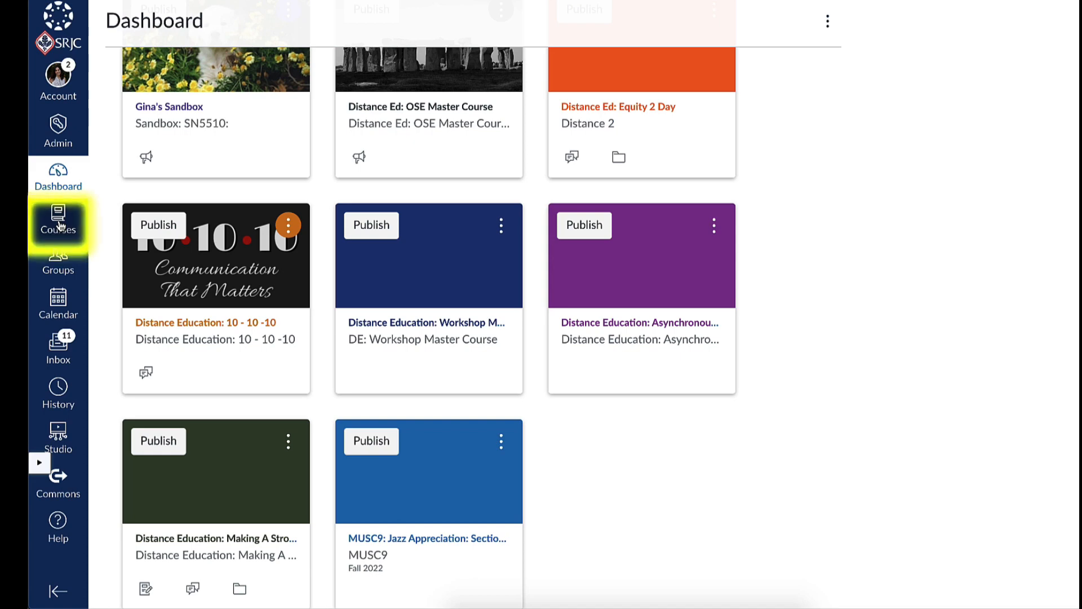
pyautogui.click(60, 226)
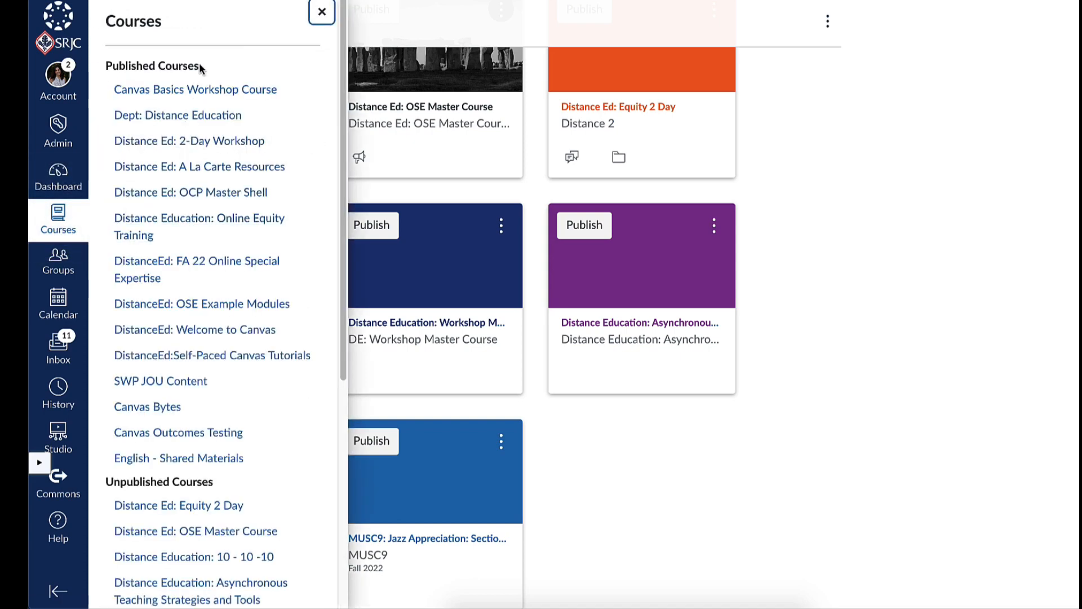
pyautogui.scroll(-1, 194, 146)
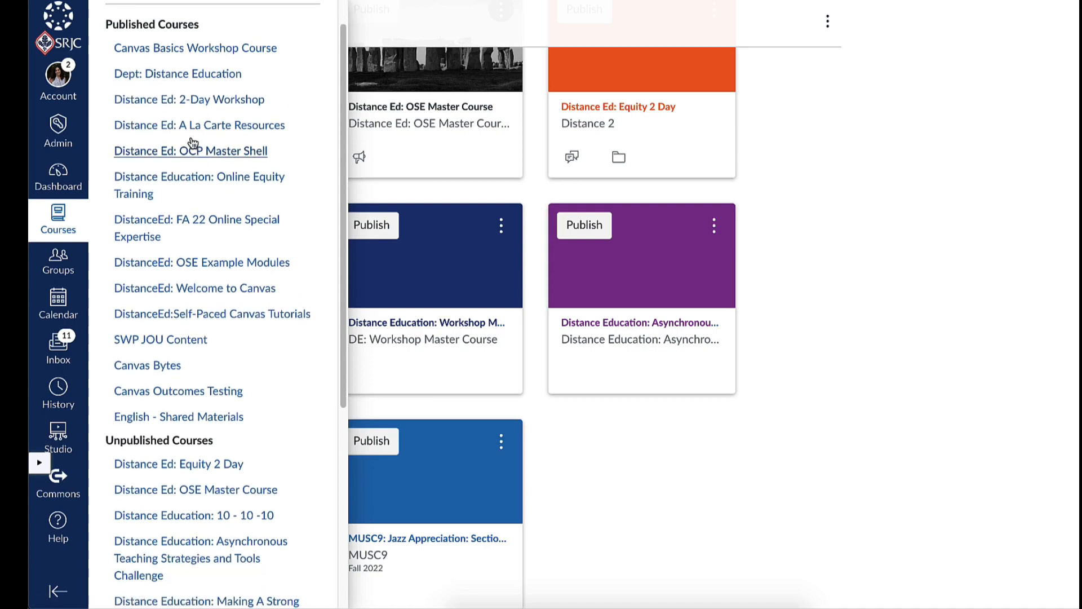
pyautogui.scroll(5, 724, 140)
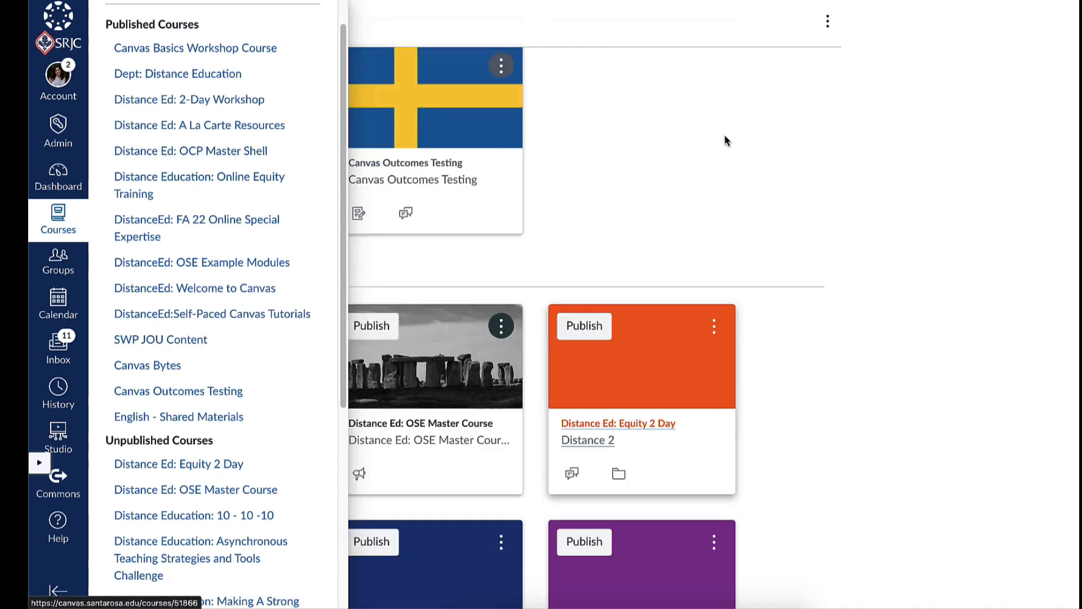
# Step: Open the All Courses page from the end of the course list
pyautogui.scroll(10, 724, 140)
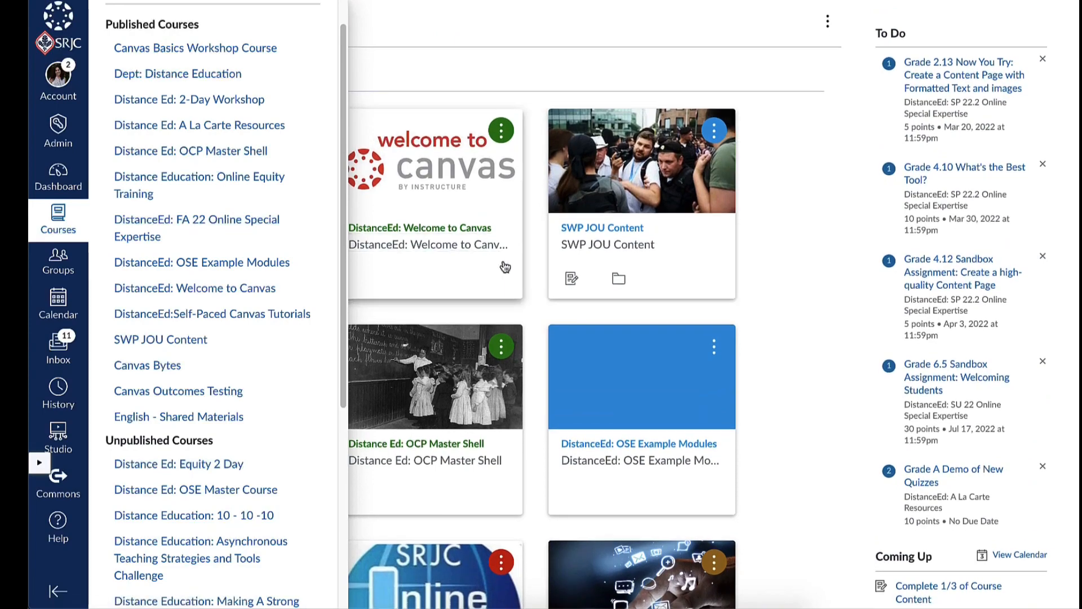
pyautogui.scroll(-5, 266, 350)
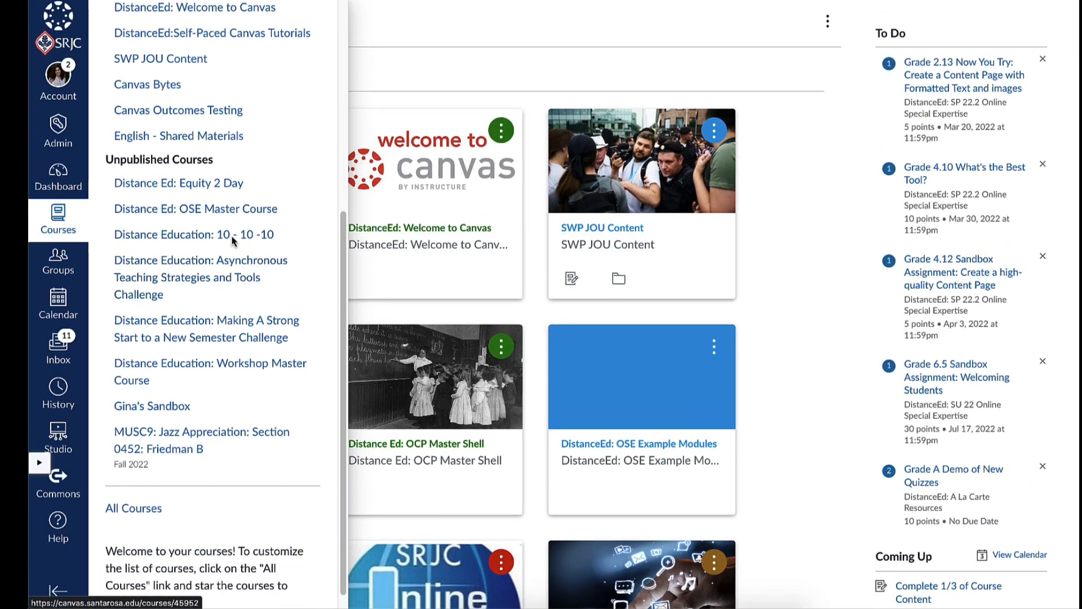
pyautogui.scroll(-10, 651, 418)
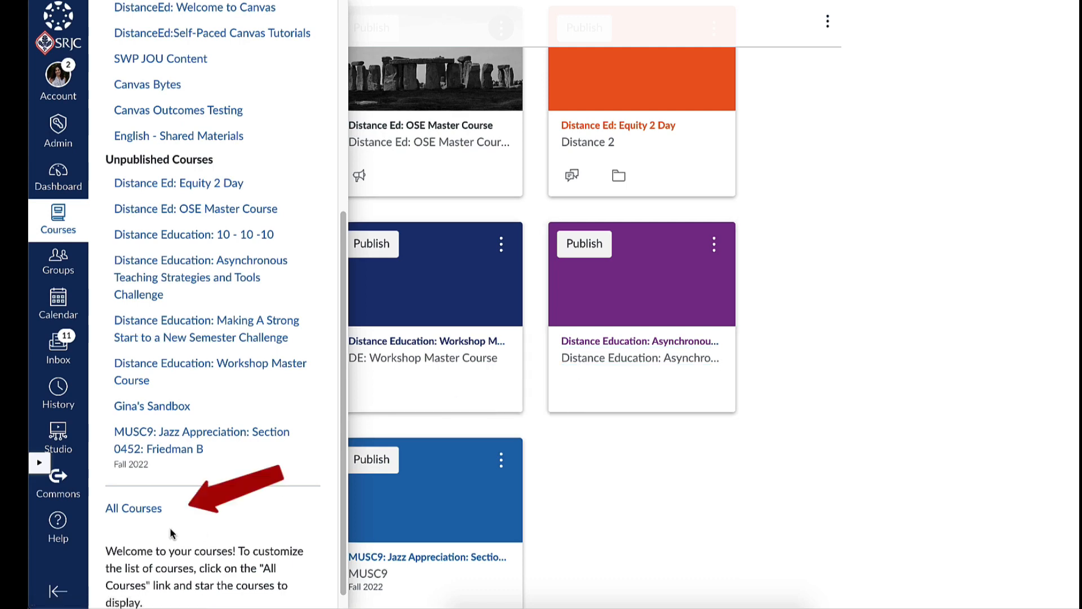
pyautogui.click(143, 515)
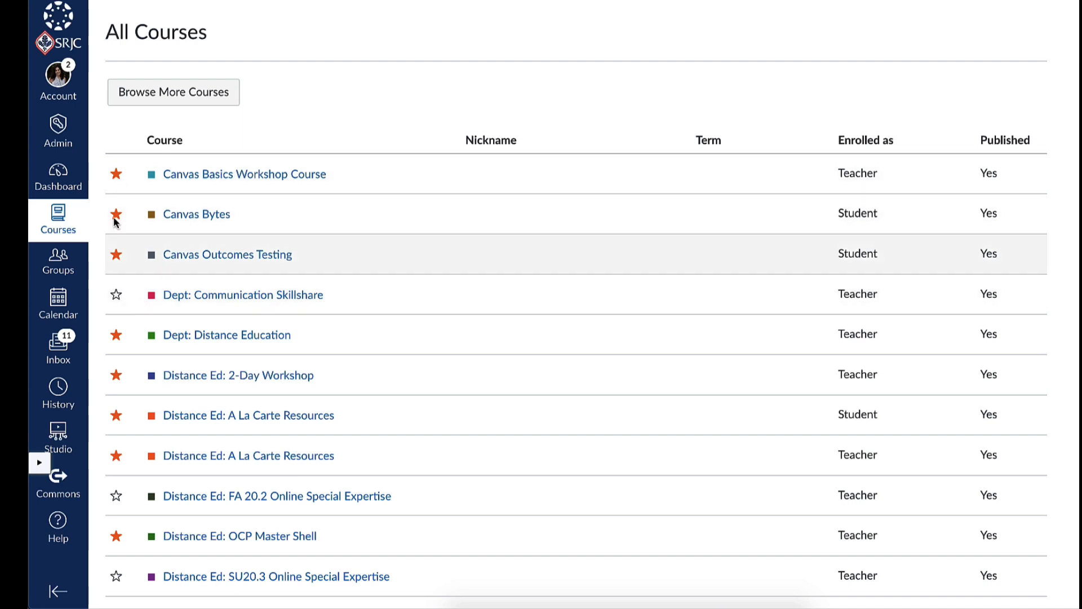
# Step: Look through the All Courses page for starred and unstarred courses, unpublished courses, and past and future enrollments
pyautogui.scroll(-5, 128, 416)
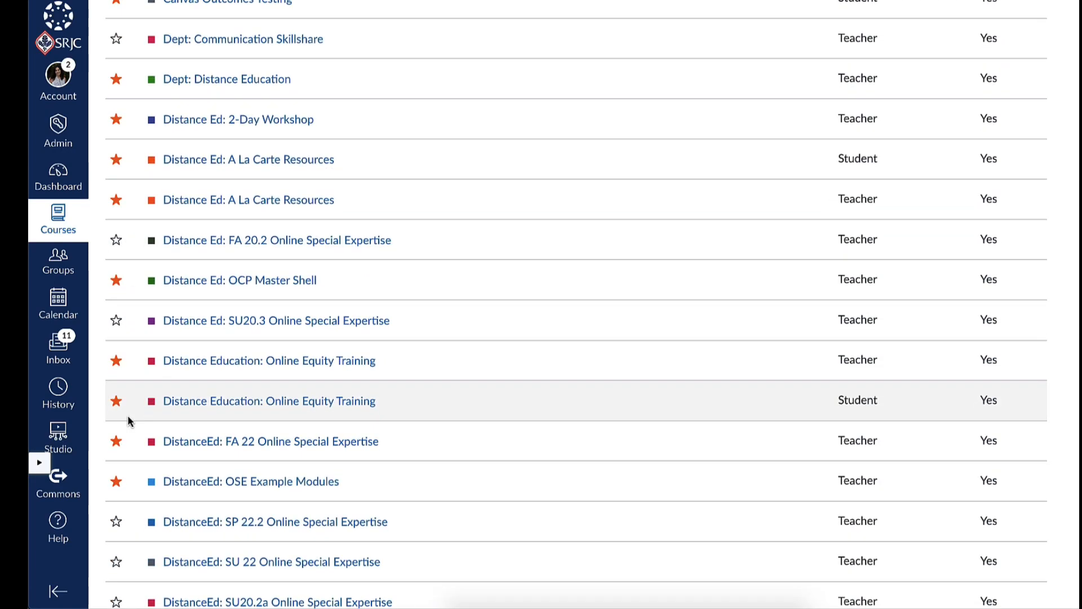
pyautogui.scroll(-20, 128, 420)
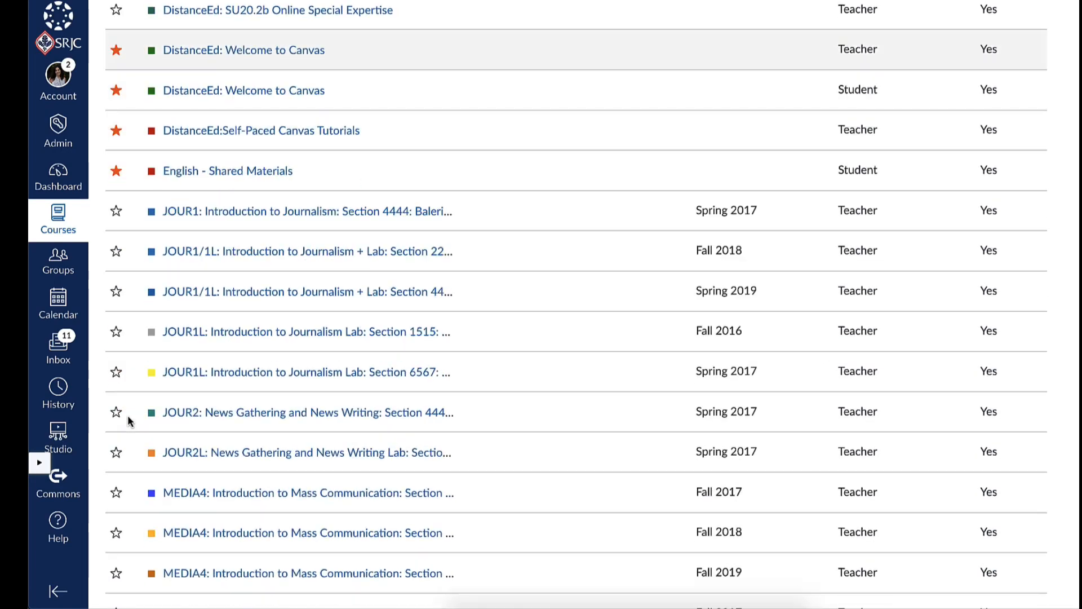
pyautogui.scroll(-11, 127, 417)
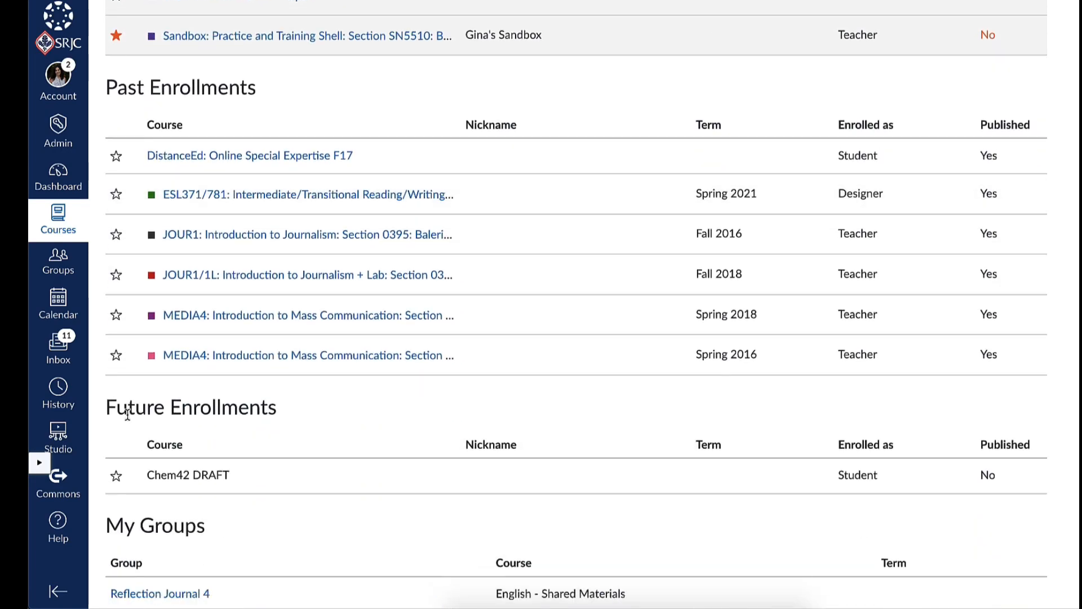
pyautogui.scroll(4, 127, 415)
pyautogui.scroll(7, 128, 415)
pyautogui.scroll(-2, 128, 419)
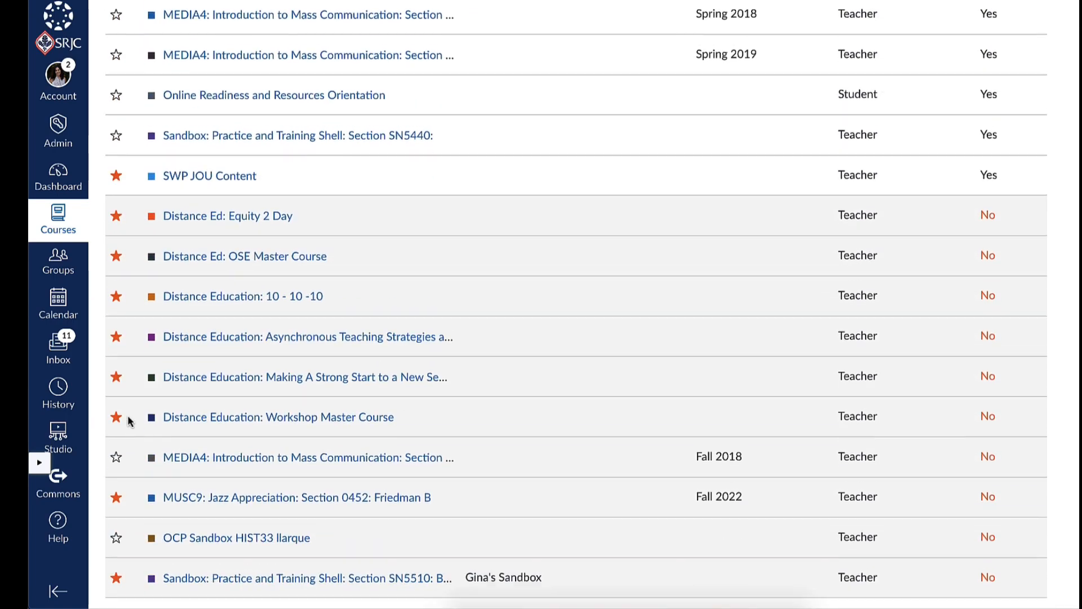
pyautogui.scroll(15, 693, 270)
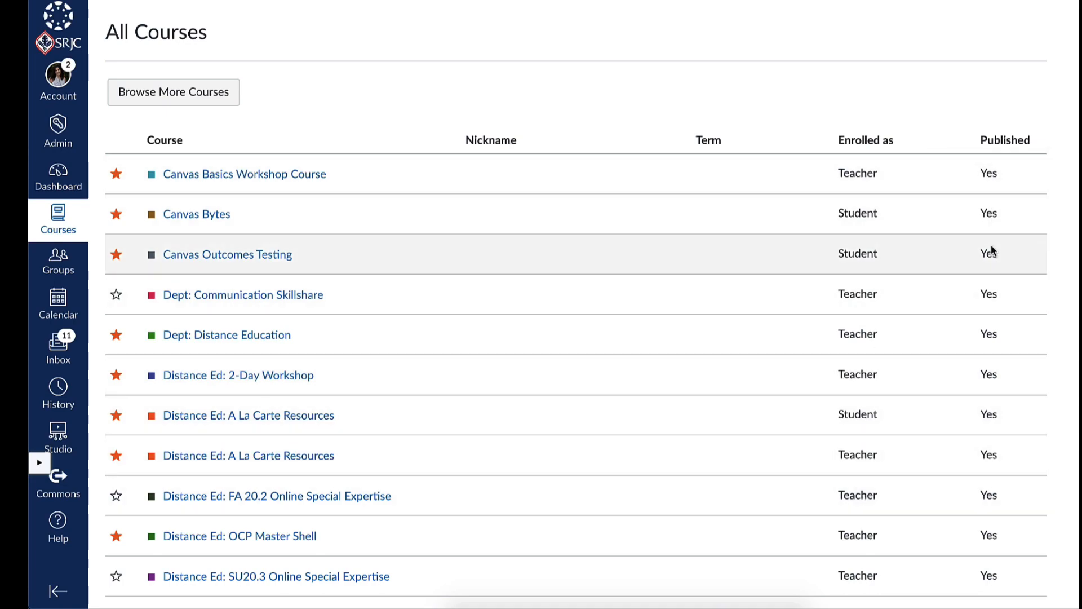
# Step: Star the unpublished OCP Sandbox HIST33 course as a favorite on the All Courses page
pyautogui.scroll(-10, 982, 364)
pyautogui.scroll(-20, 982, 366)
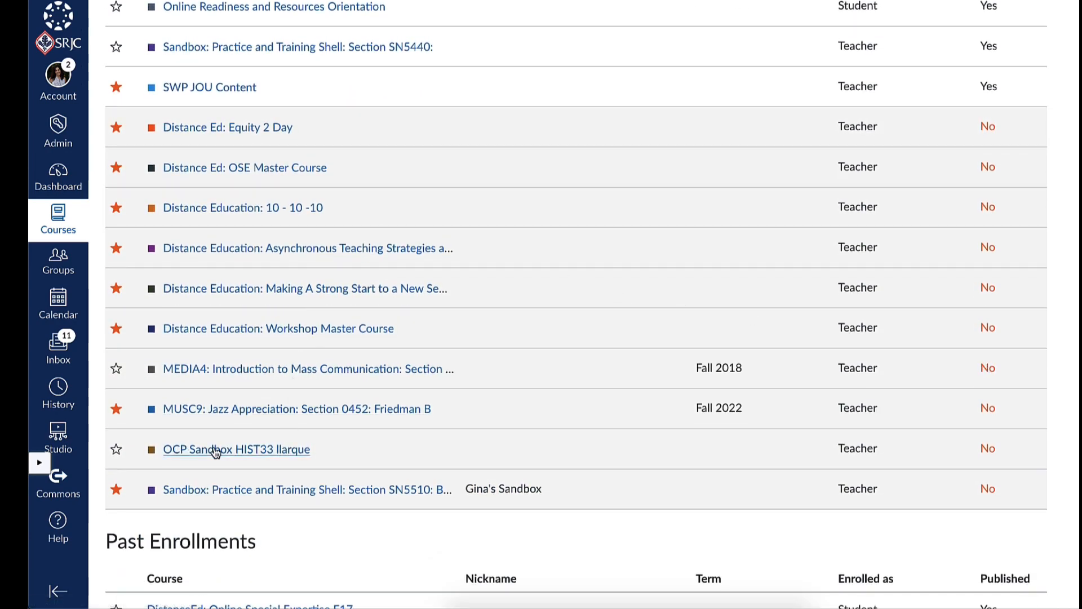
pyautogui.click(117, 449)
# Step: Return to the dashboard and check the unpublished courses for the OCP Sandbox HIST33 card
pyautogui.click(63, 178)
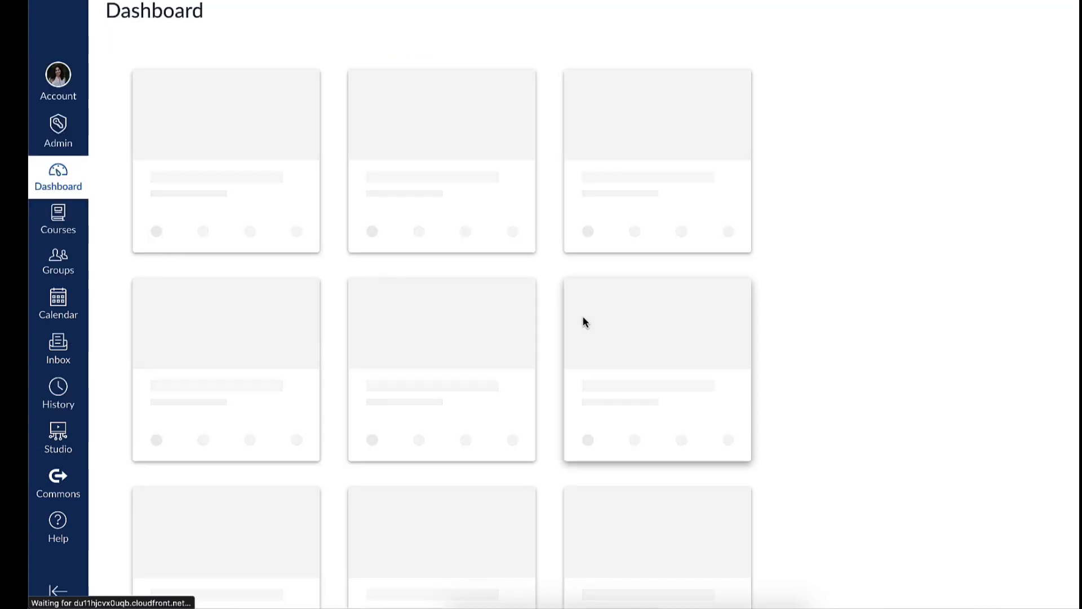
pyautogui.scroll(-10, 584, 321)
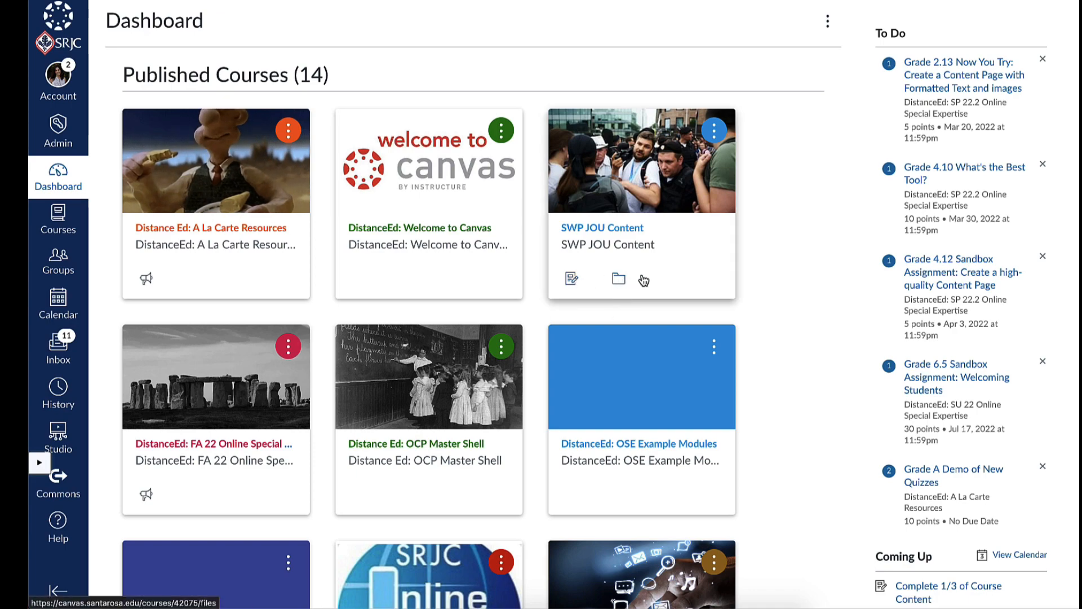
pyautogui.scroll(-10, 634, 315)
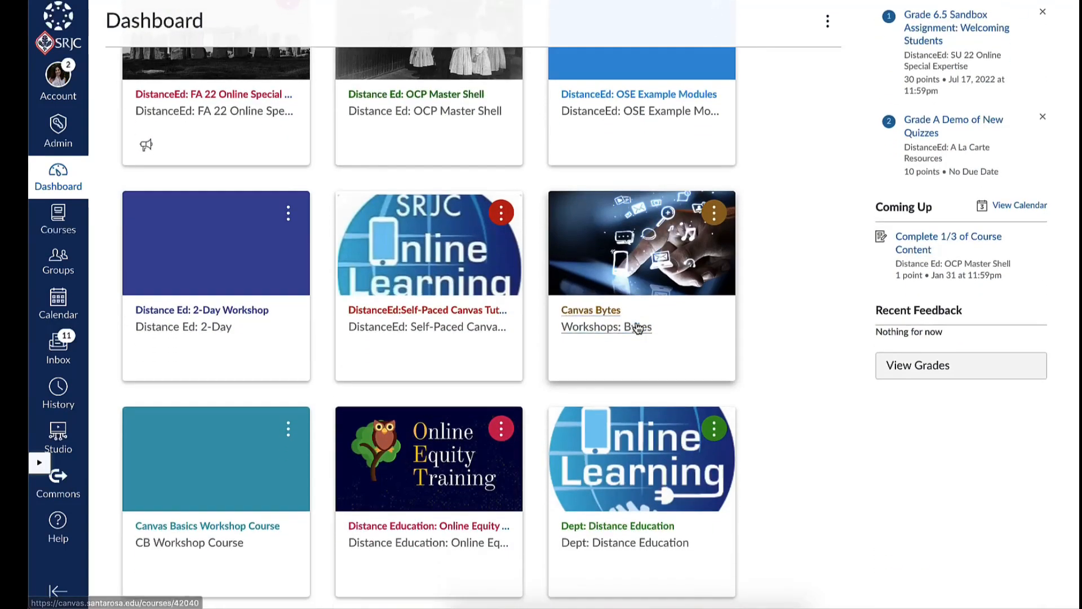
pyautogui.scroll(-12, 637, 329)
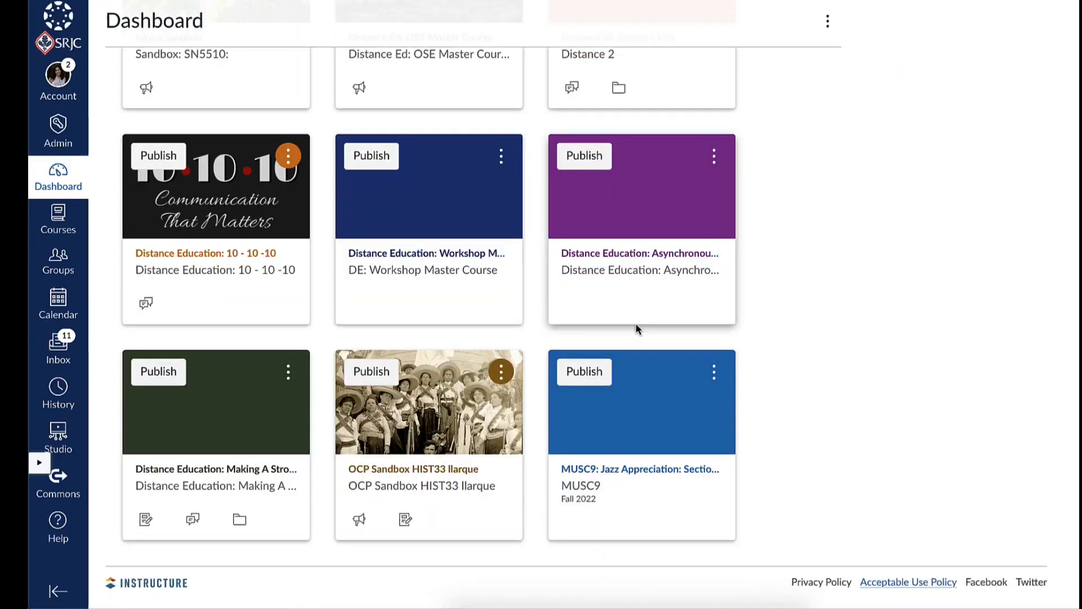
pyautogui.scroll(20, 637, 328)
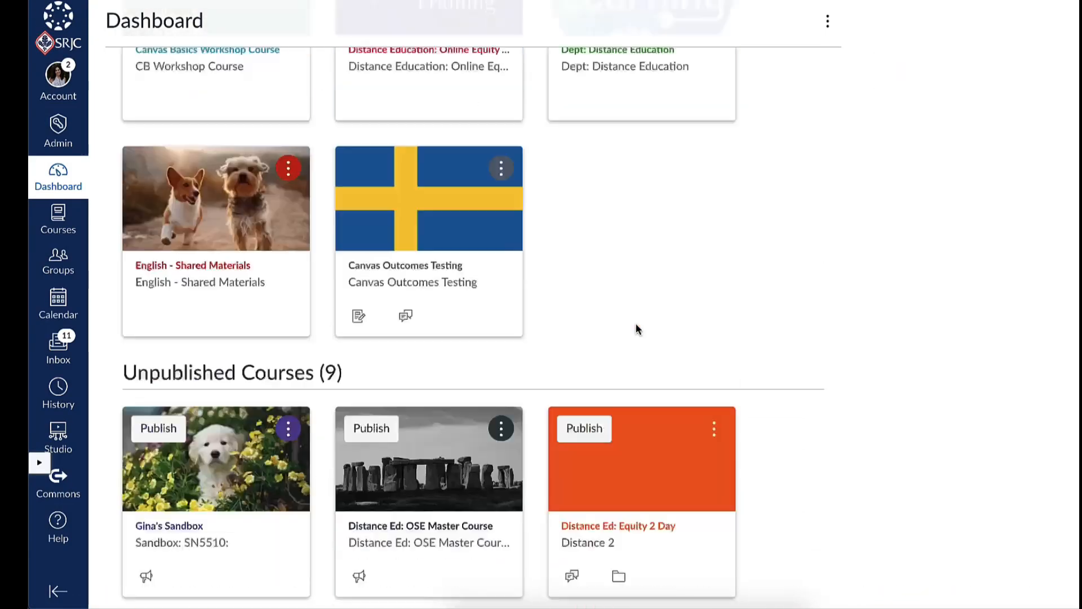
pyautogui.scroll(2, 637, 327)
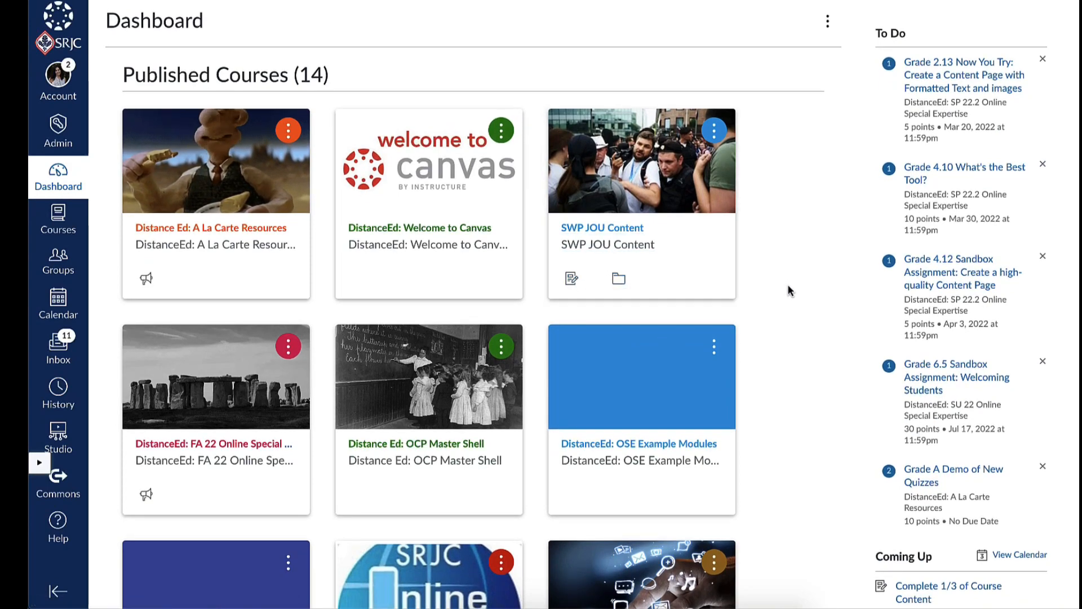
# Step: Switch the dashboard to List View and look through the dated assignments, announcements and calendar events
pyautogui.click(828, 23)
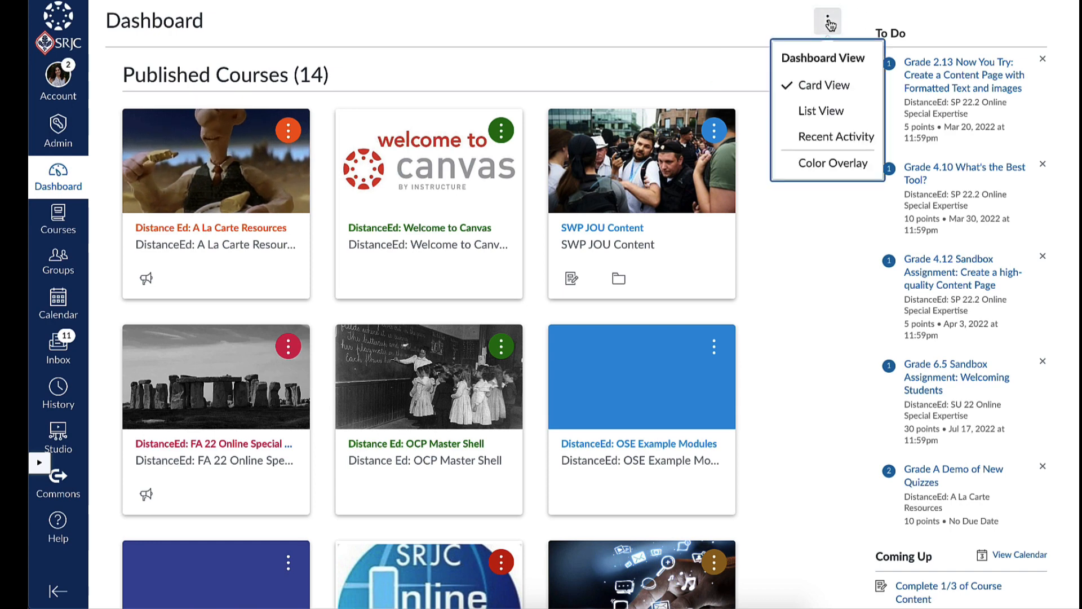
pyautogui.click(827, 112)
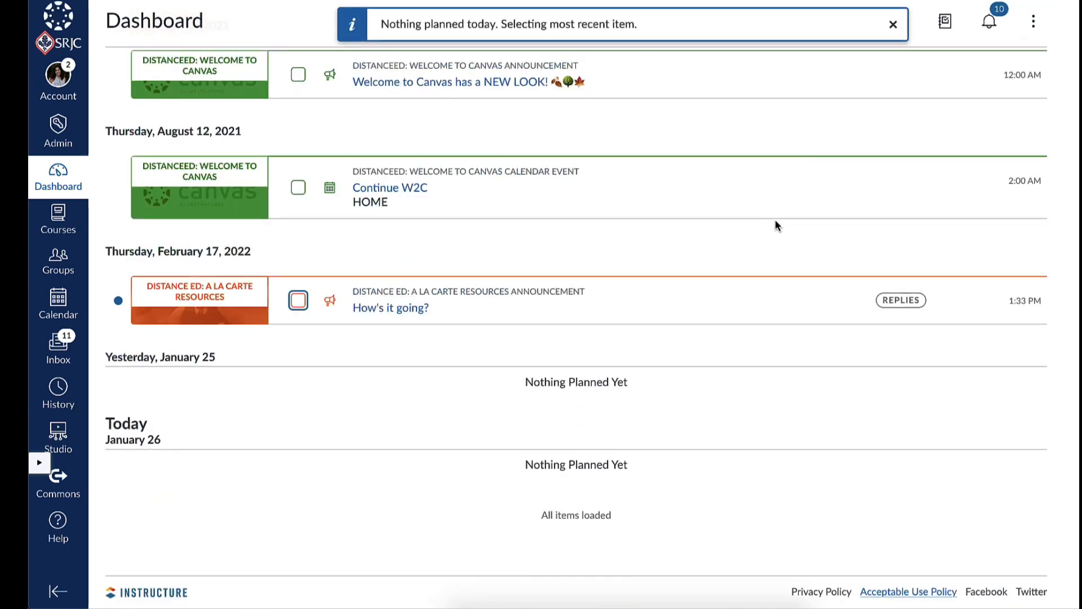
pyautogui.scroll(3, 454, 405)
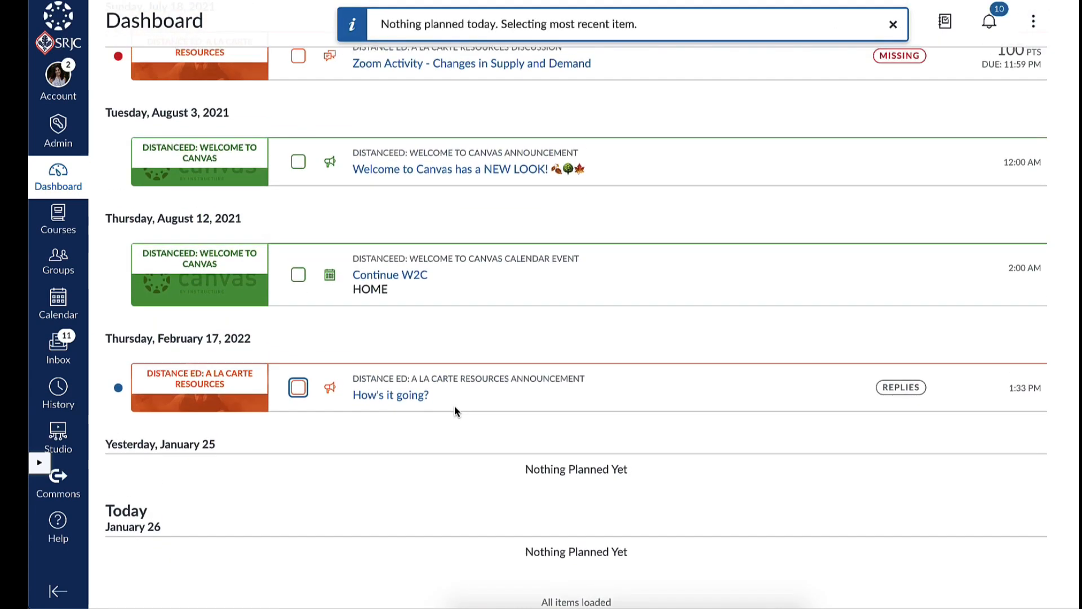
pyautogui.scroll(3, 456, 411)
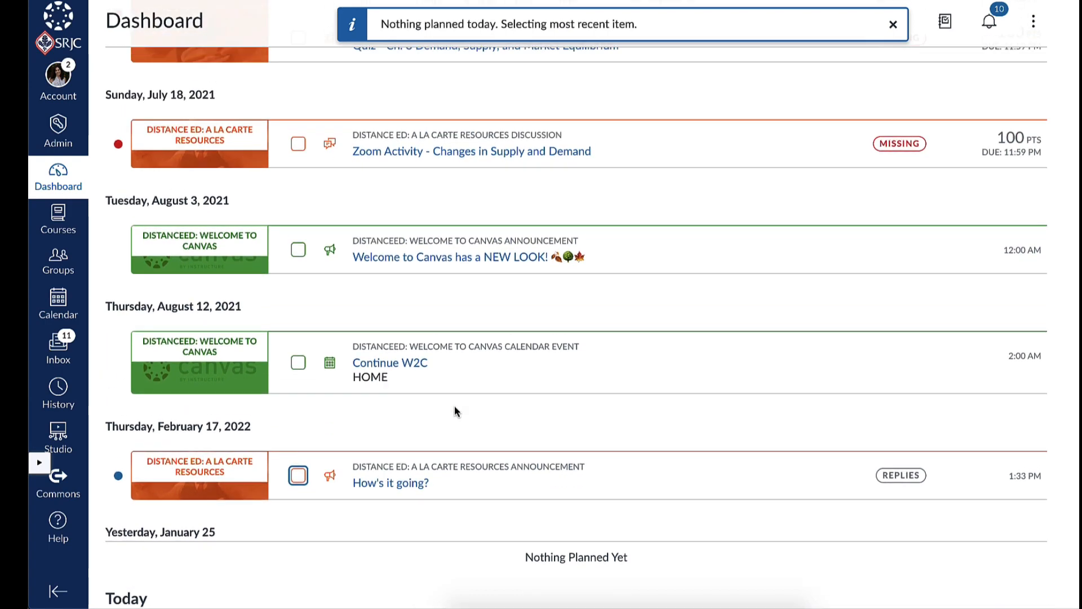
pyautogui.scroll(1, 455, 410)
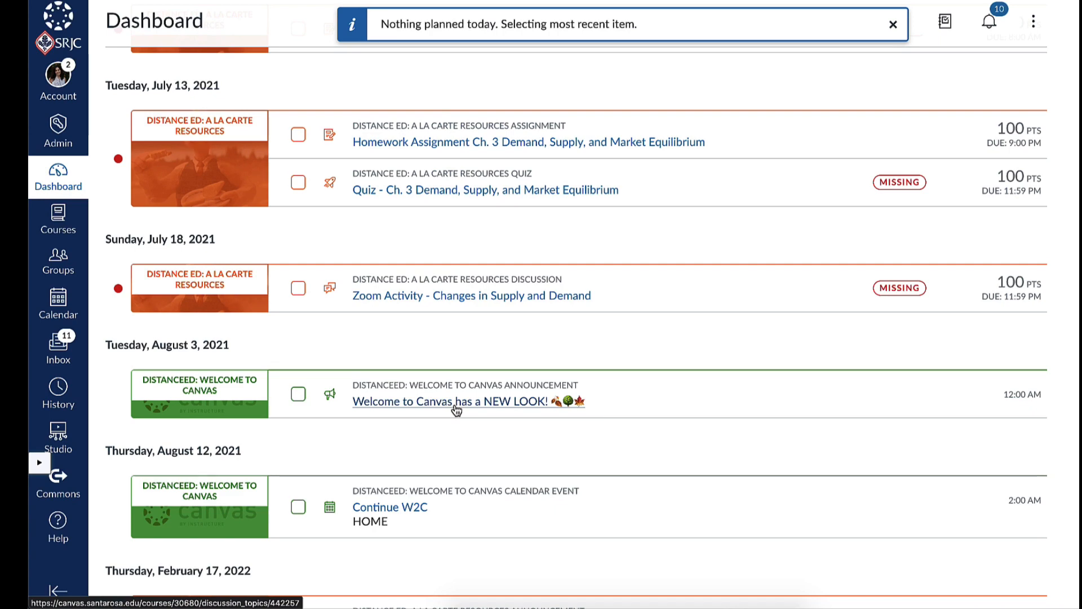
pyautogui.scroll(4, 455, 411)
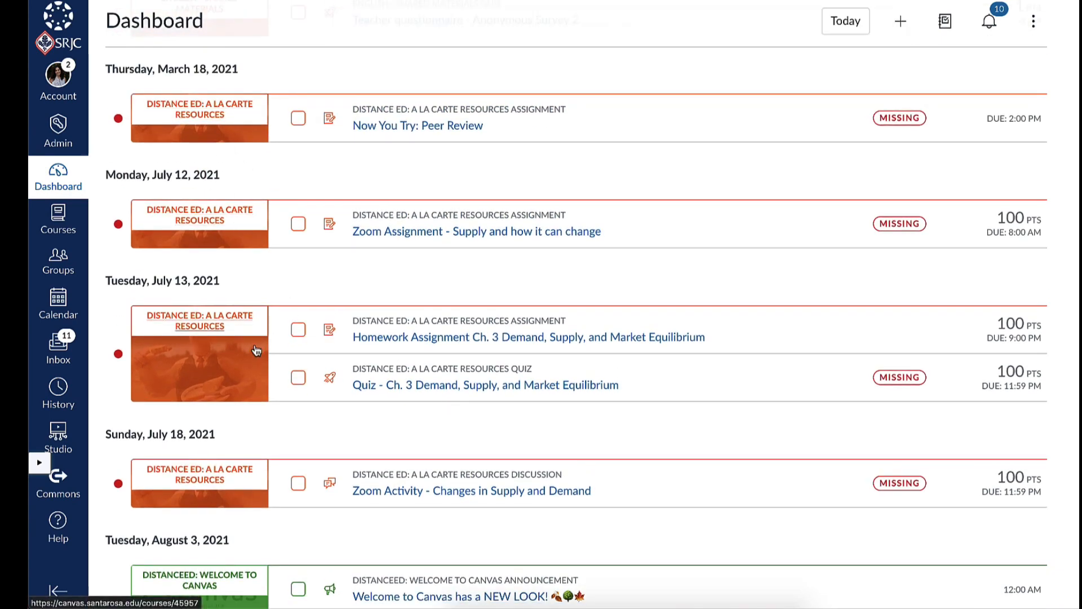
pyautogui.scroll(-3, 289, 473)
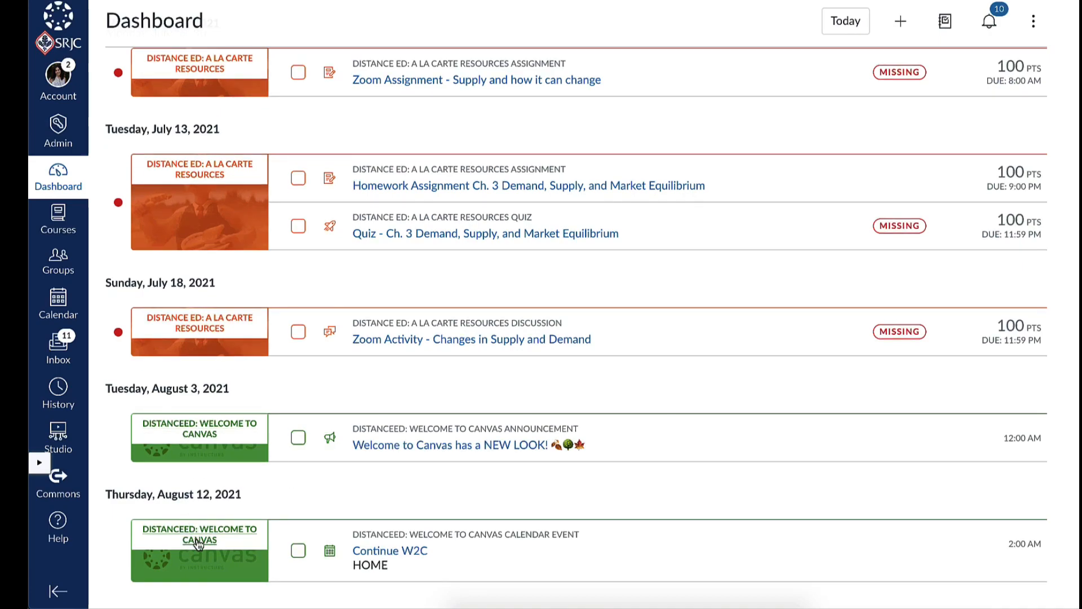
pyautogui.scroll(-7, 340, 451)
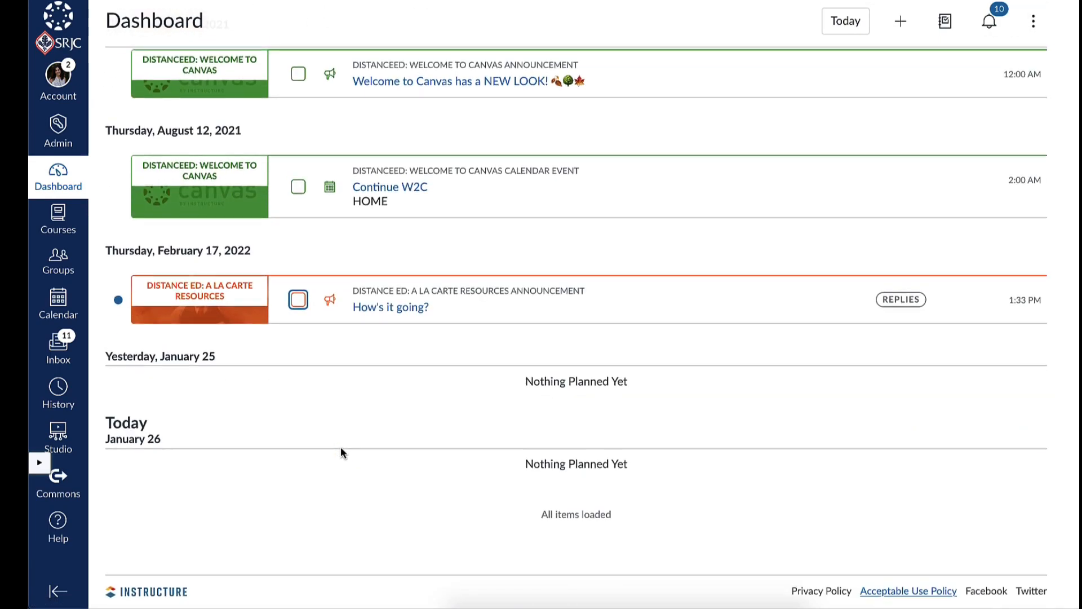
pyautogui.scroll(15, 340, 453)
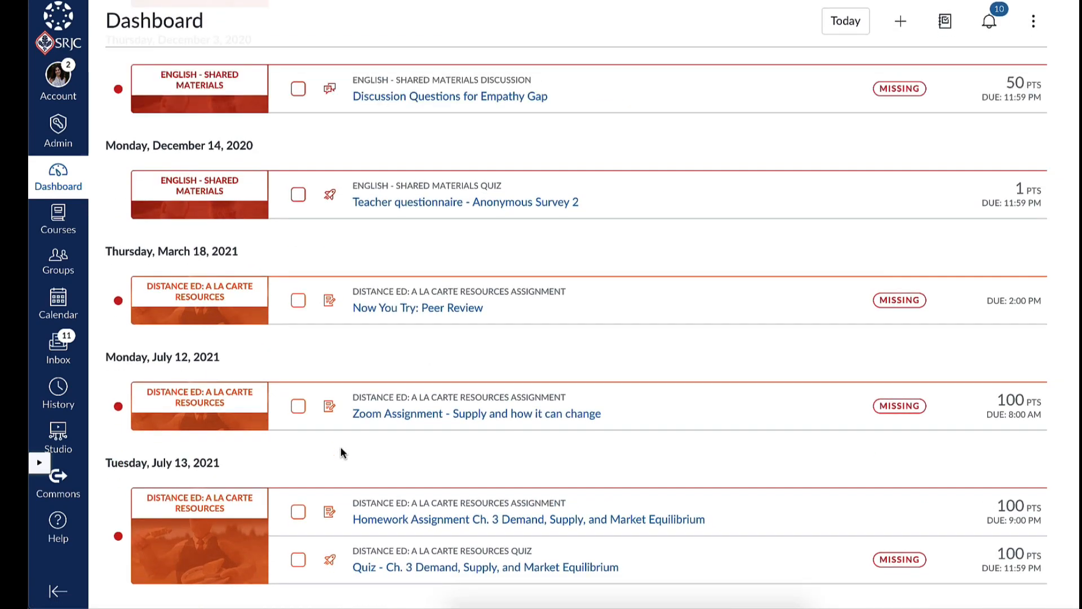
pyautogui.scroll(7, 340, 446)
pyautogui.scroll(-7, 340, 447)
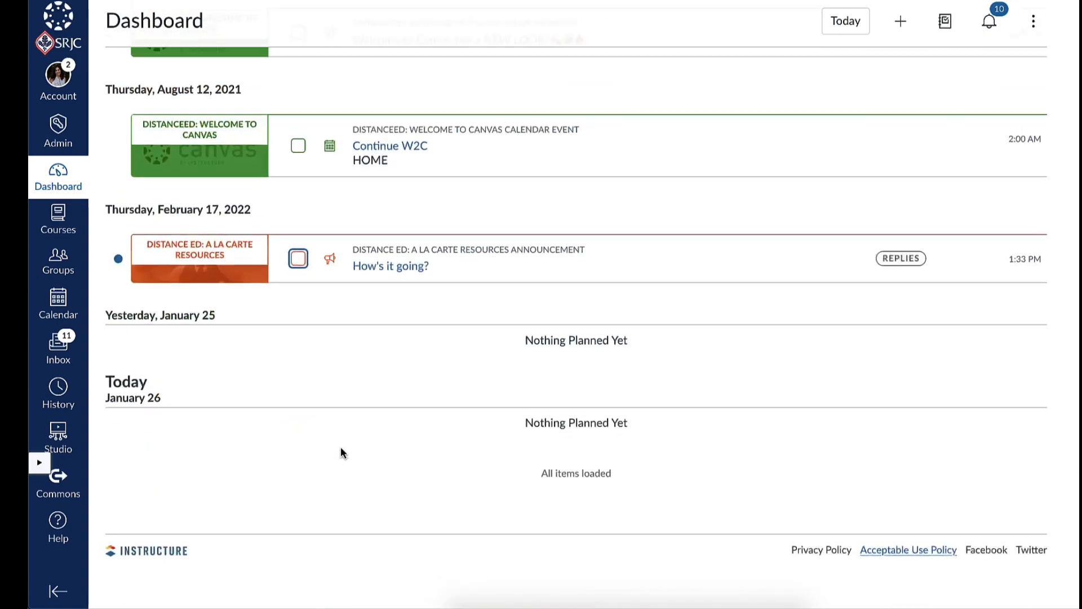
pyautogui.scroll(8, 572, 456)
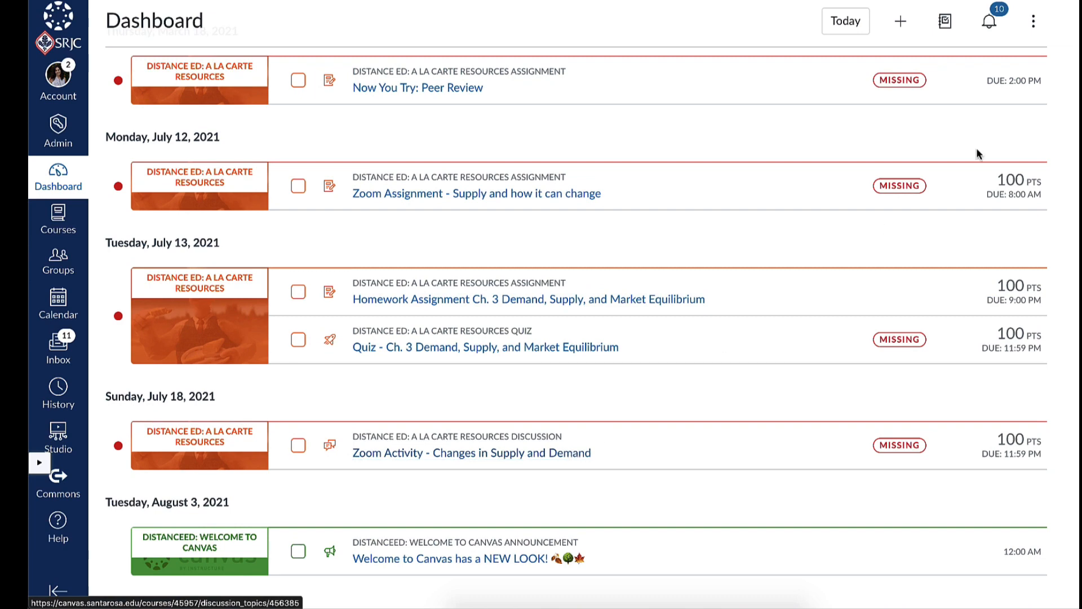
# Step: Show the dashboard's Recent Activity view and switch back to Card View
pyautogui.click(1035, 24)
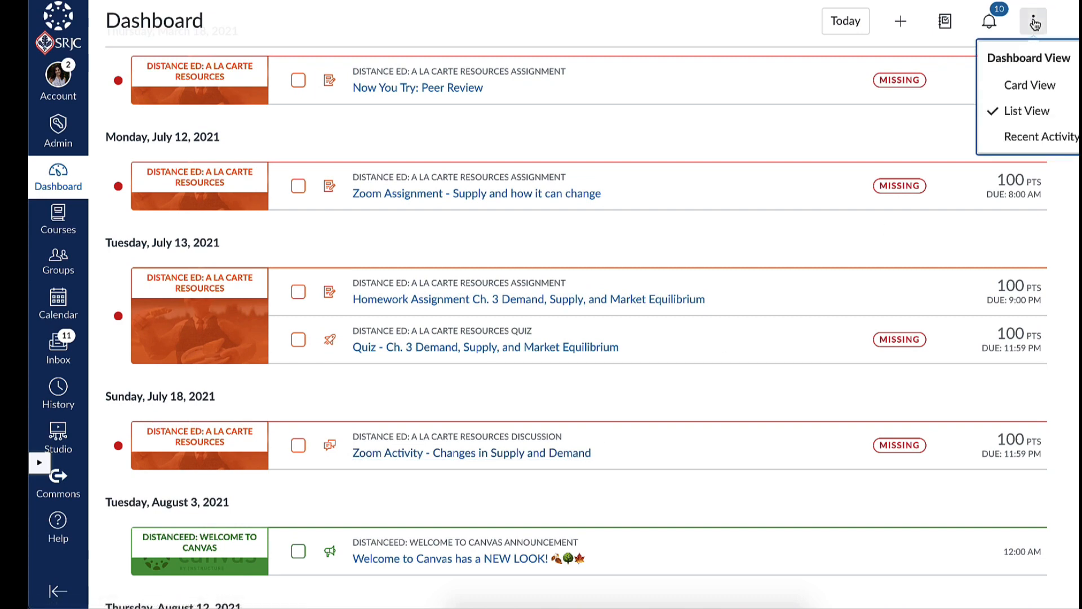
pyautogui.click(1034, 138)
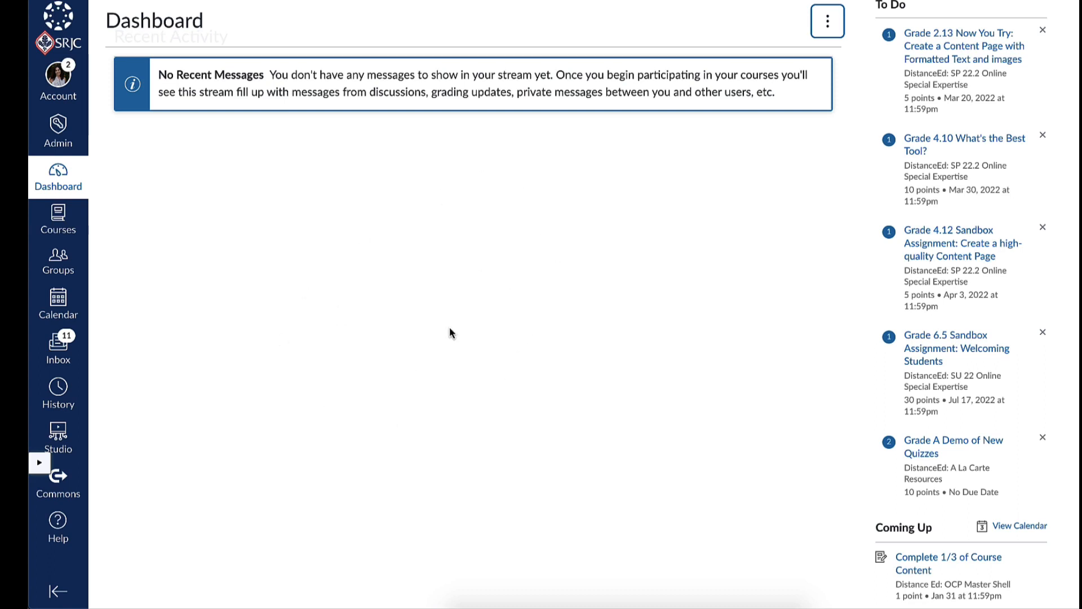
pyautogui.click(827, 22)
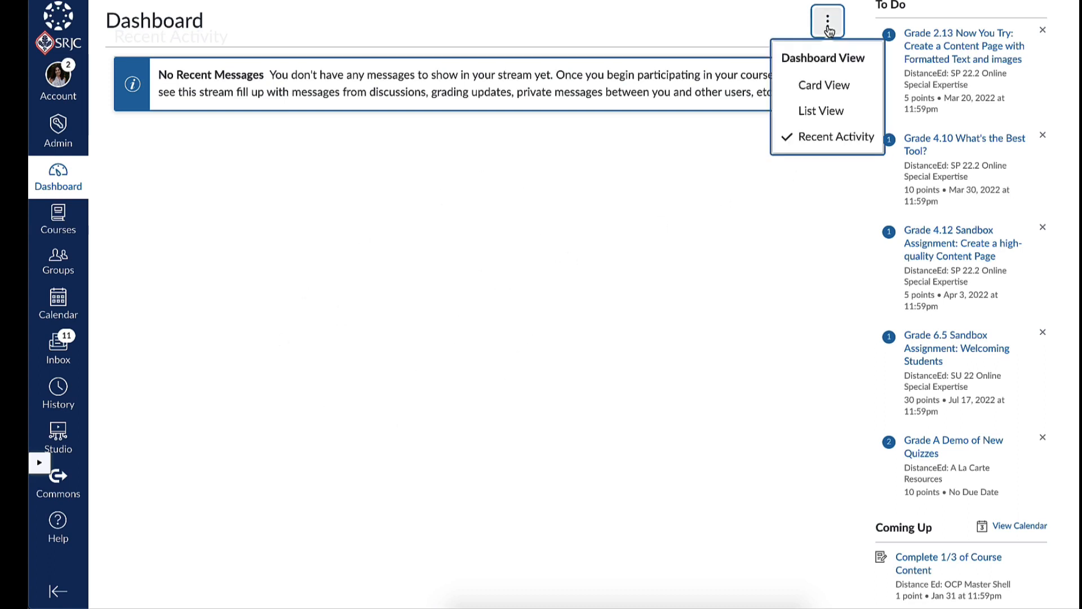
pyautogui.click(819, 85)
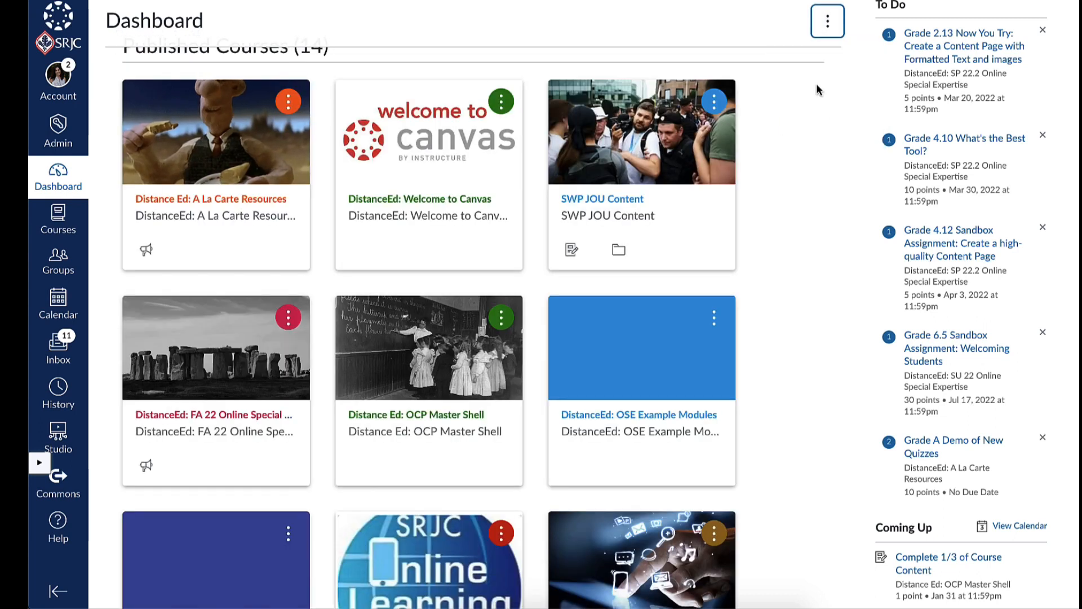
# Step: Turn on Color Overlay for the dashboard and look over the published course cards
pyautogui.click(831, 26)
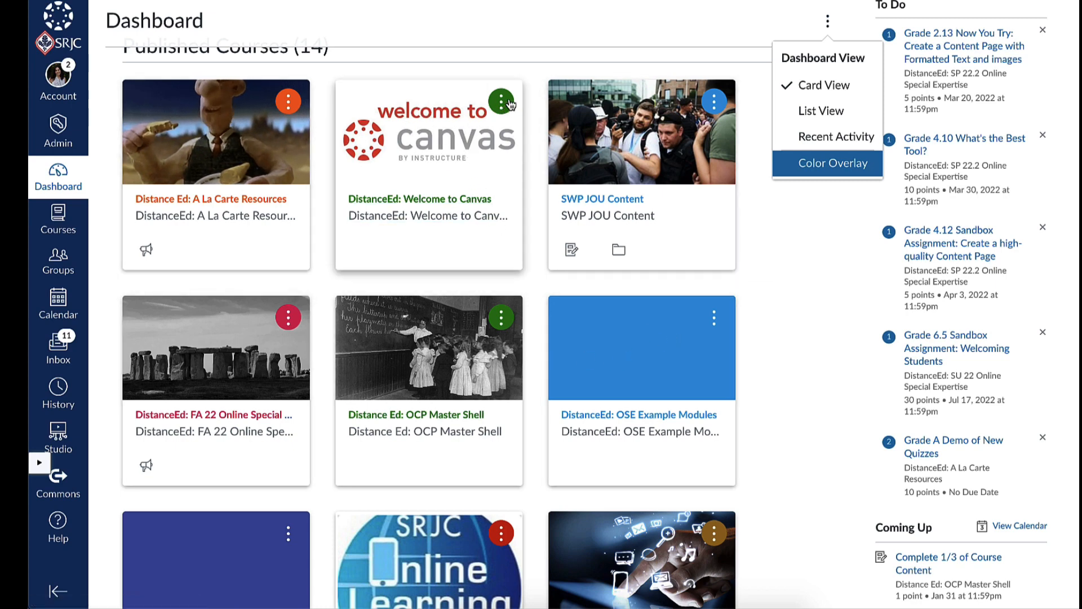
pyautogui.click(792, 163)
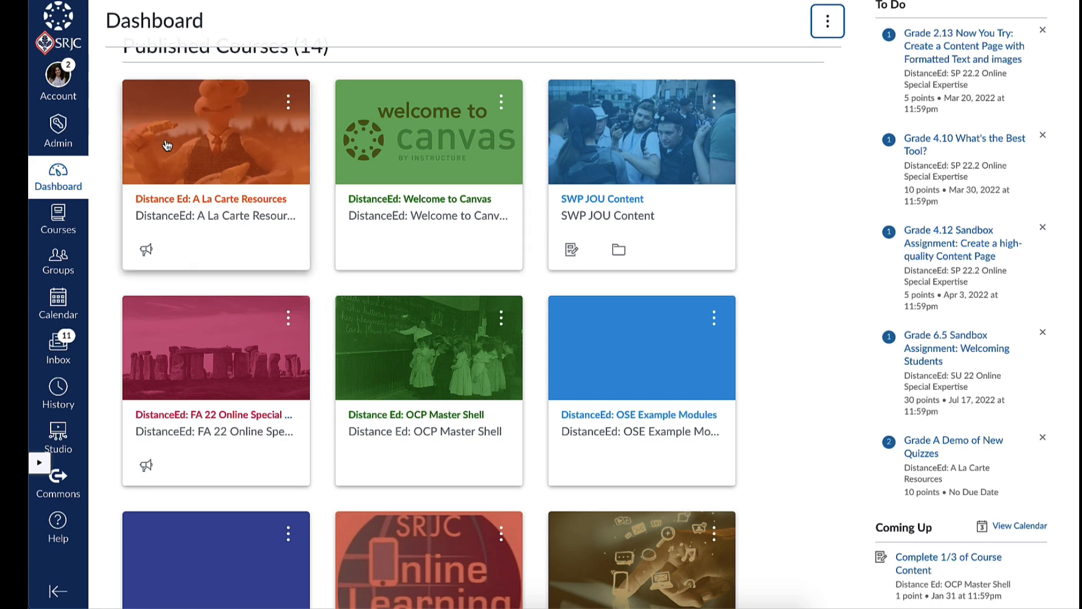
pyautogui.scroll(-2, 402, 445)
pyautogui.scroll(-8, 403, 446)
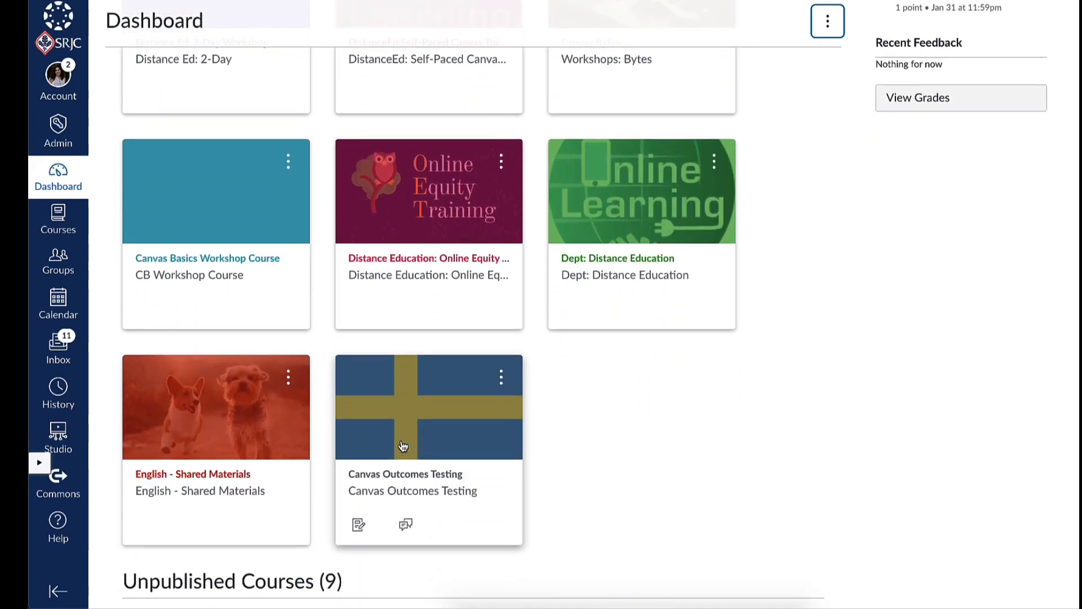
pyautogui.scroll(10, 402, 446)
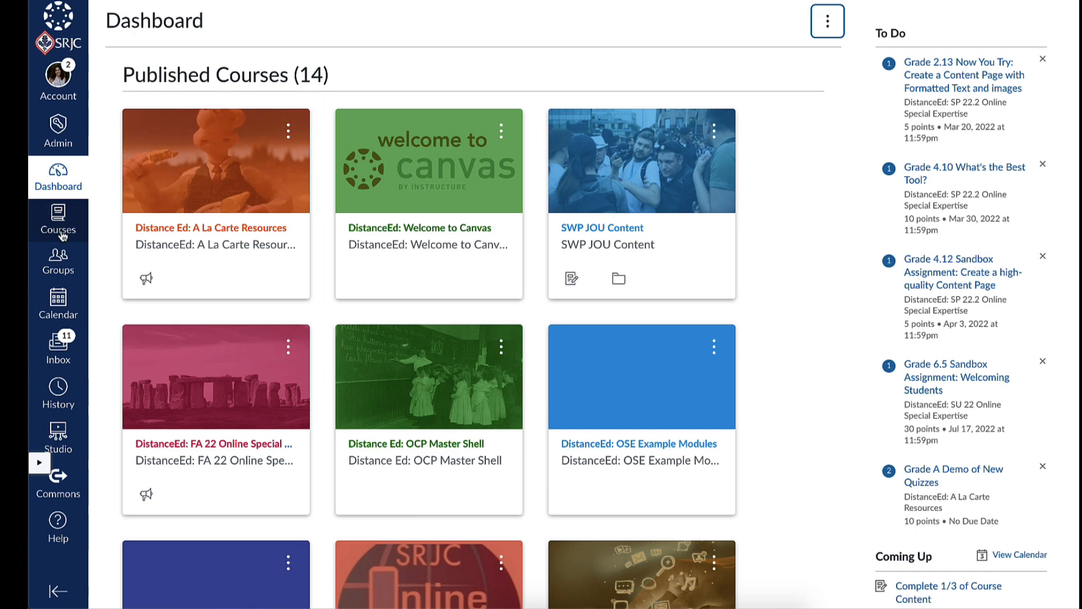
# Step: Open the Canvas calendar and look over the January 2023 month
pyautogui.click(58, 304)
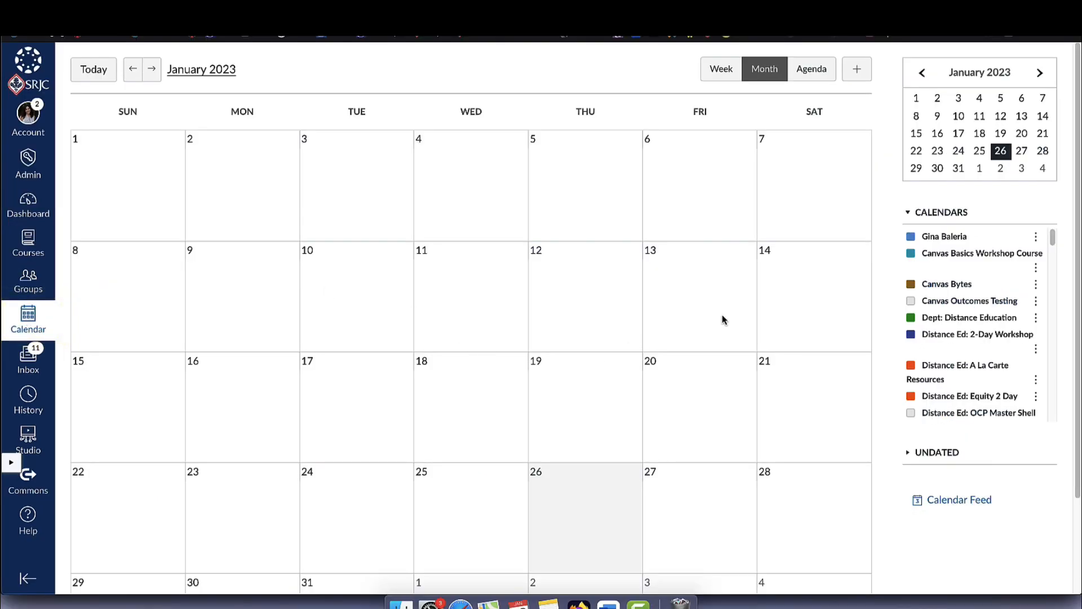
pyautogui.scroll(-3, 596, 319)
pyautogui.scroll(3, 596, 319)
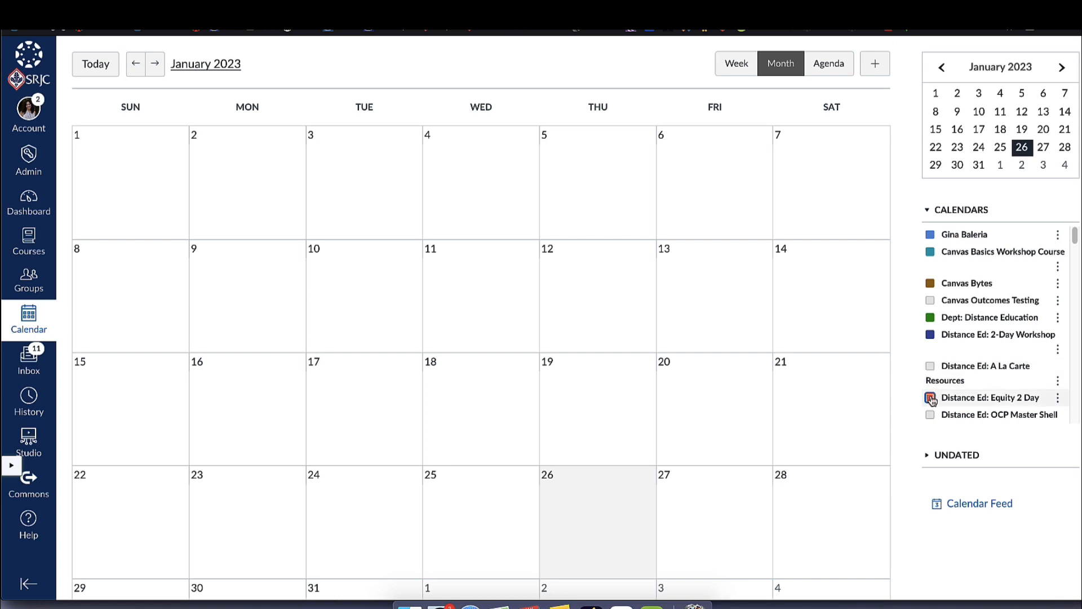
# Step: Hide the Distance Ed: Equity 2 Day, Dept: Distance Education, Distance Ed: 2-Day Workshop and Canvas Bytes calendars
pyautogui.click(931, 399)
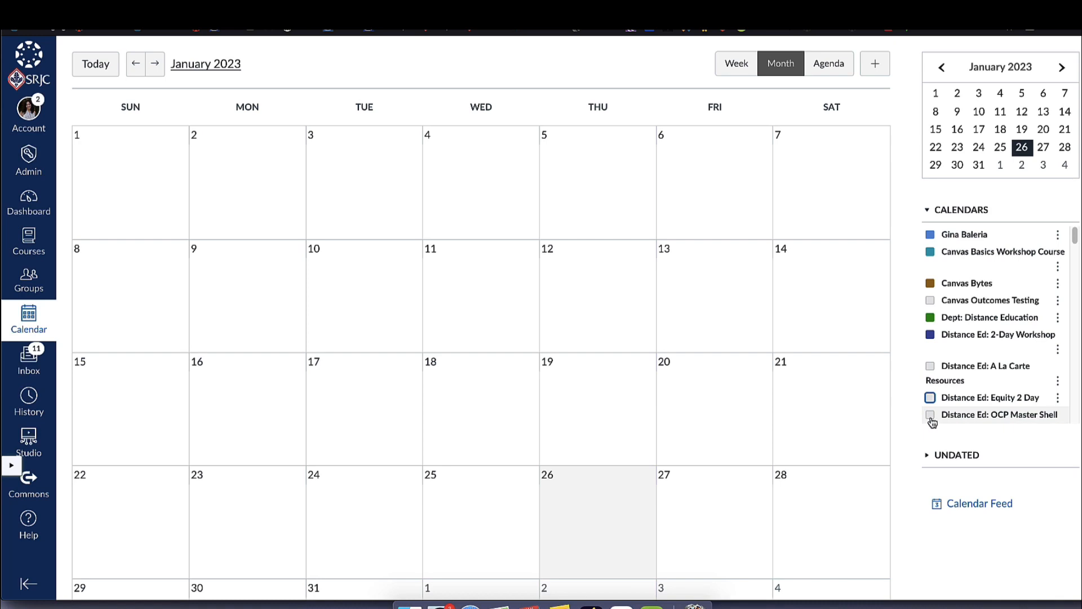
pyautogui.click(930, 317)
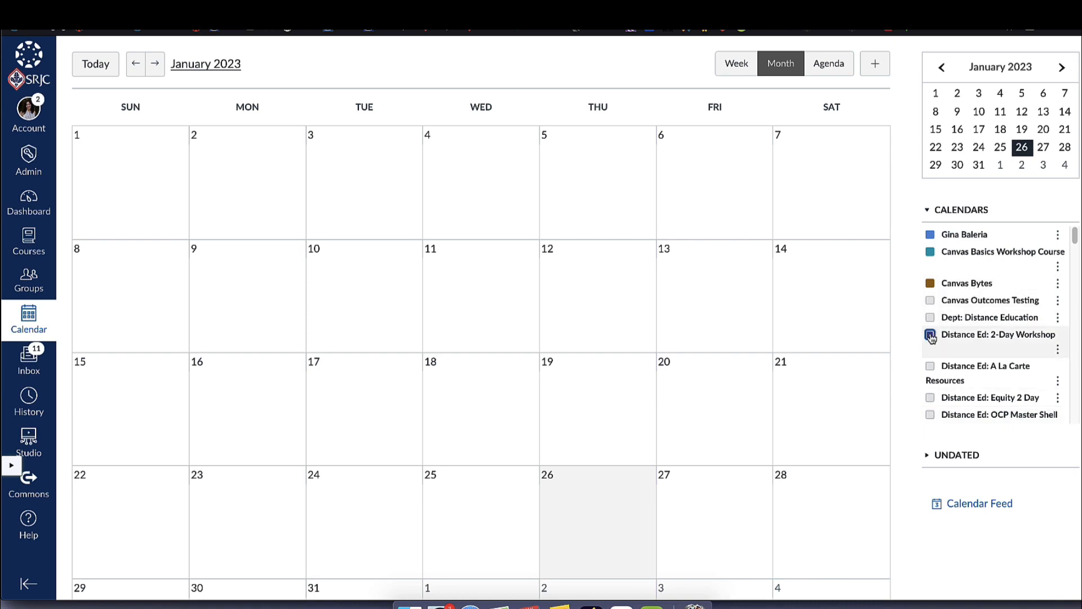
pyautogui.click(930, 337)
pyautogui.click(929, 283)
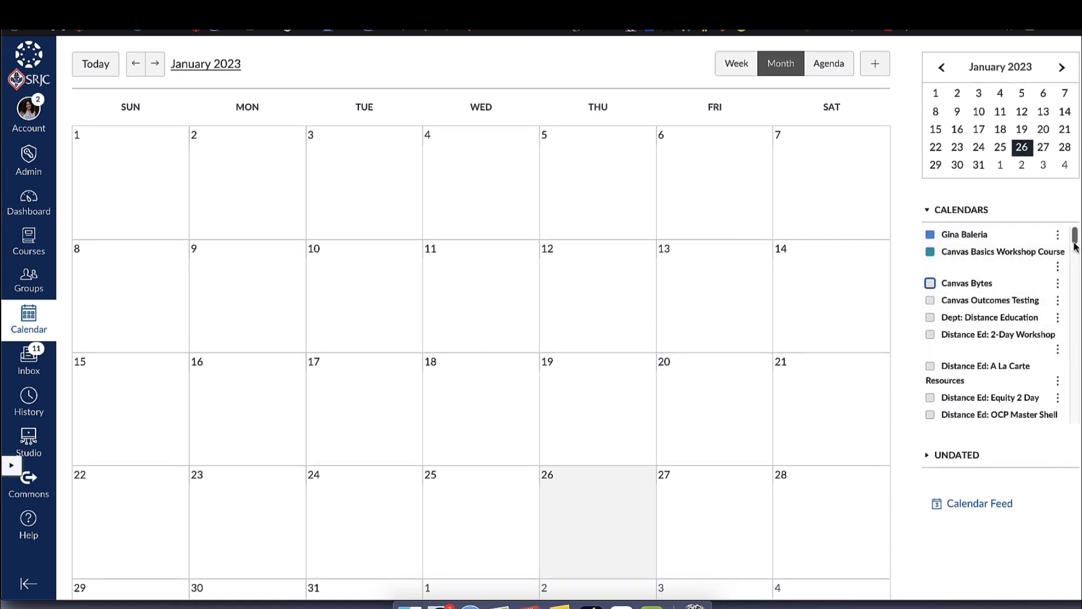
pyautogui.moveTo(1075, 240)
pyautogui.mouseDown()
pyautogui.moveTo(1080, 427)
pyautogui.moveTo(1074, 240)
pyautogui.mouseUp()
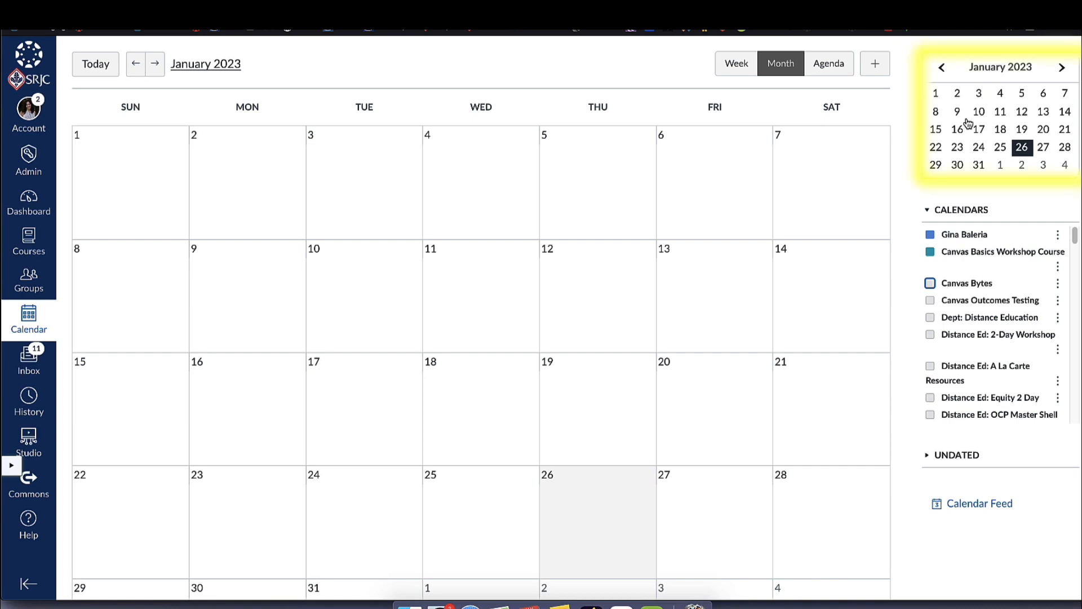
# Step: Advance the mini calendar to February 2023 and pick February 14 to show that month in the main calendar
pyautogui.click(1061, 67)
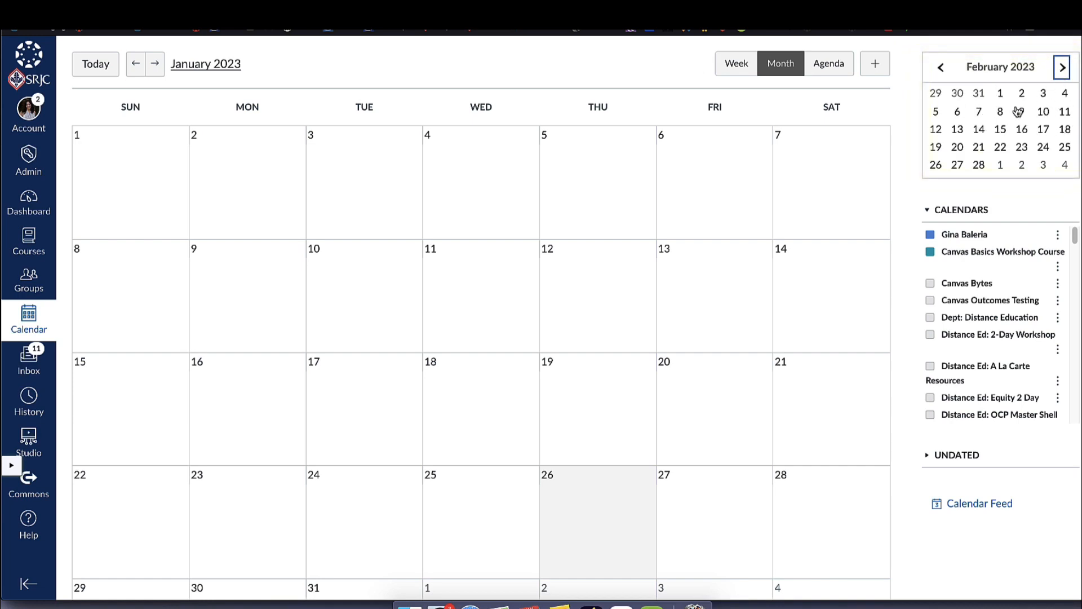
pyautogui.click(979, 134)
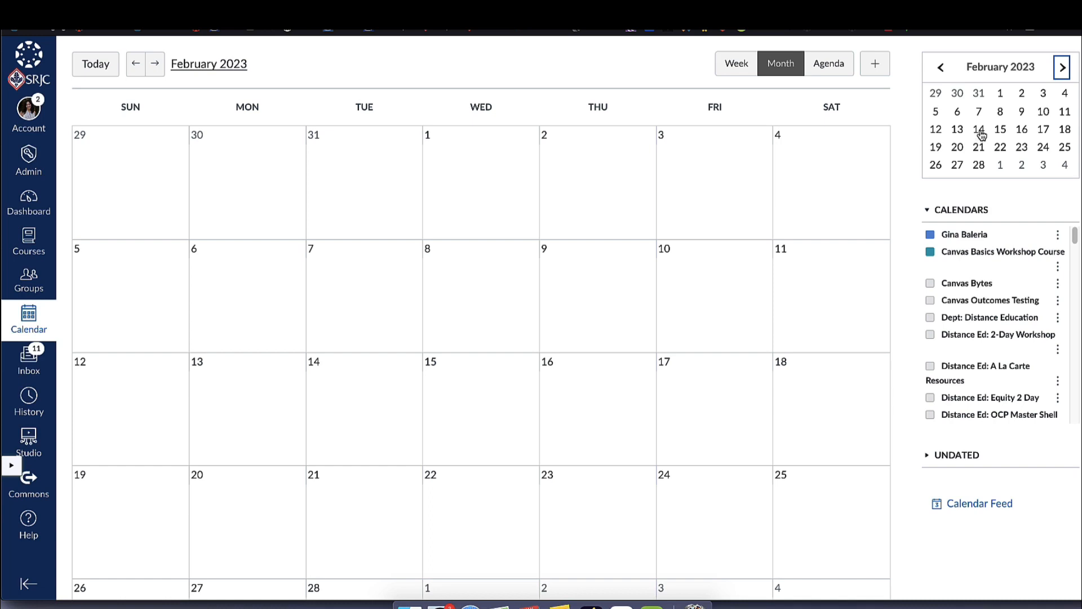
pyautogui.scroll(-1, 637, 393)
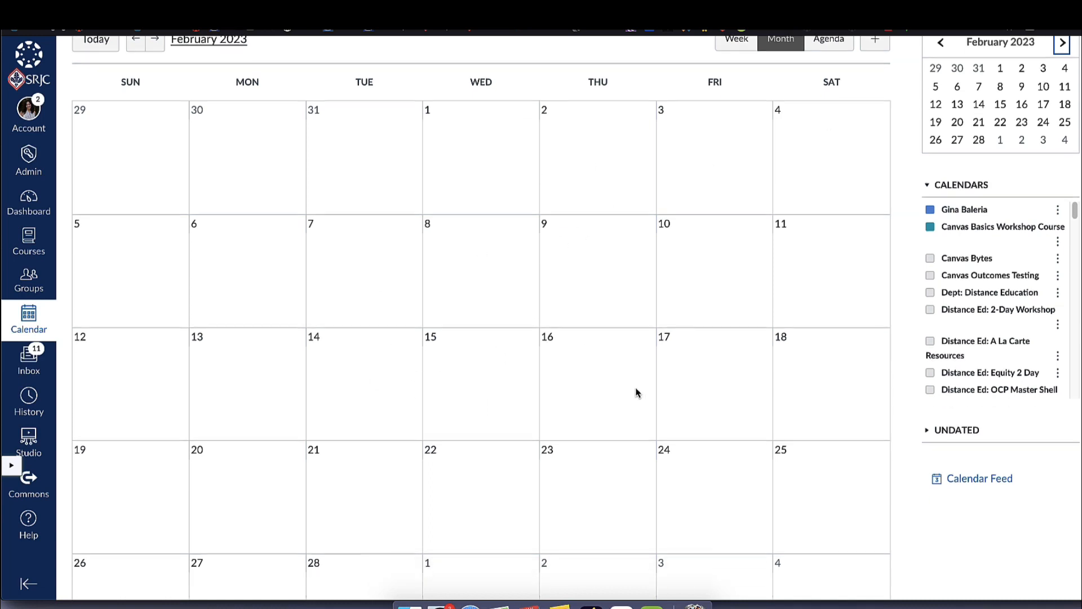
pyautogui.scroll(1, 637, 393)
pyautogui.scroll(-1, 638, 393)
# Step: Page the mini calendar and the main calendar ahead to April 2023
pyautogui.click(1063, 68)
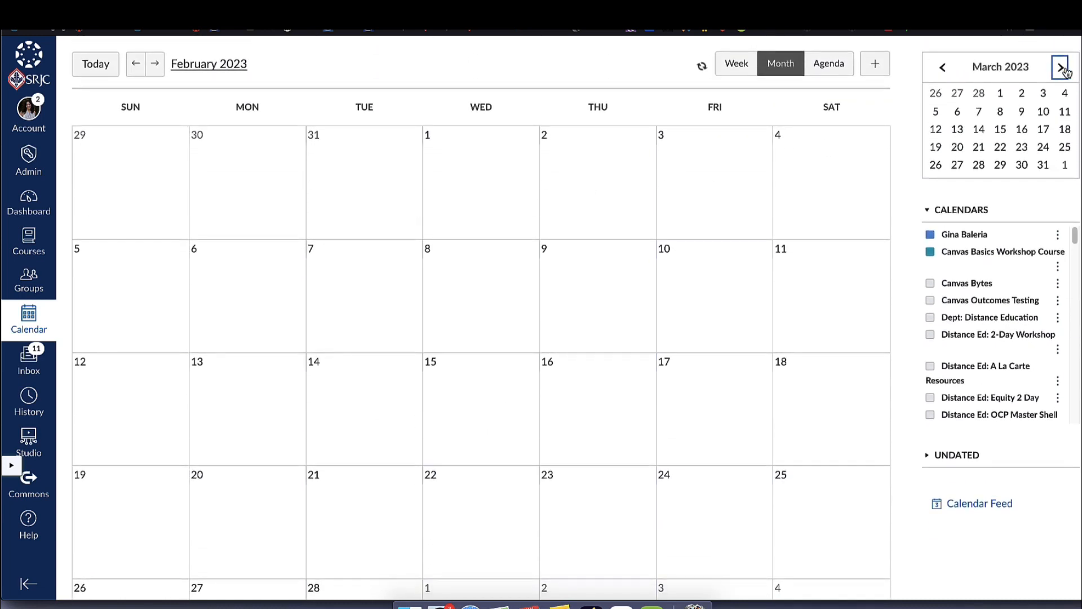
pyautogui.click(1060, 68)
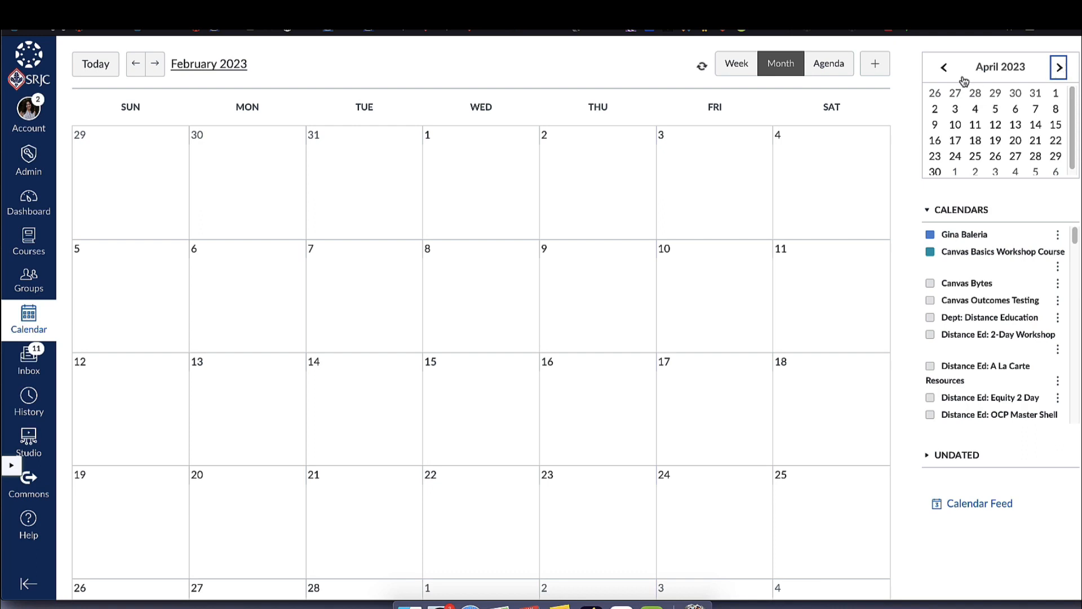
pyautogui.click(155, 65)
pyautogui.click(154, 65)
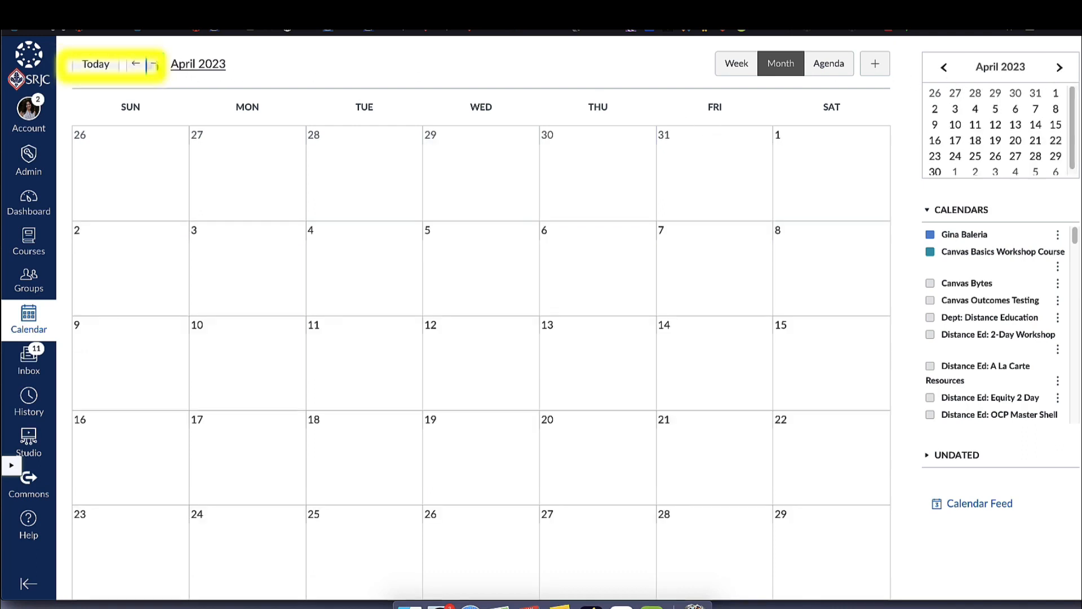
# Step: Step the main calendar back to February 2023 and forward to April, and return to today's date
pyautogui.click(136, 64)
pyautogui.click(137, 65)
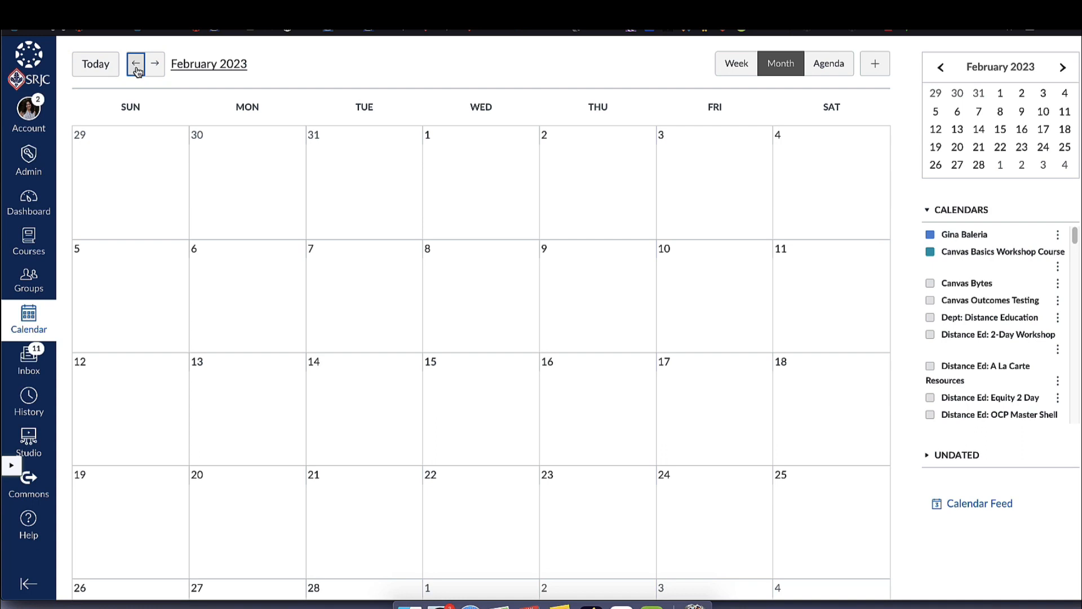
pyautogui.click(158, 66)
pyautogui.click(159, 68)
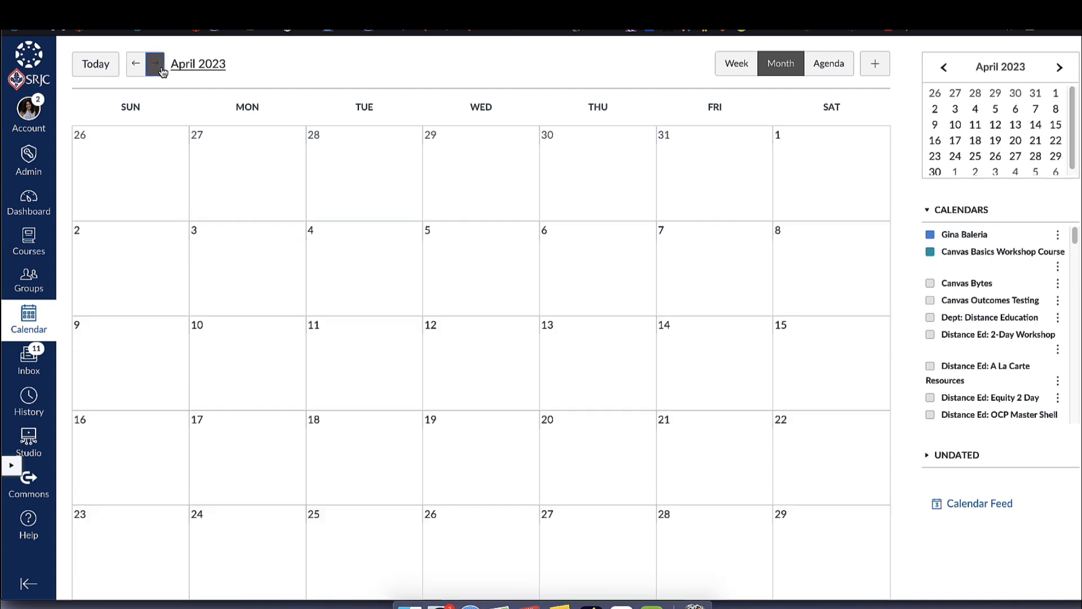
pyautogui.click(97, 65)
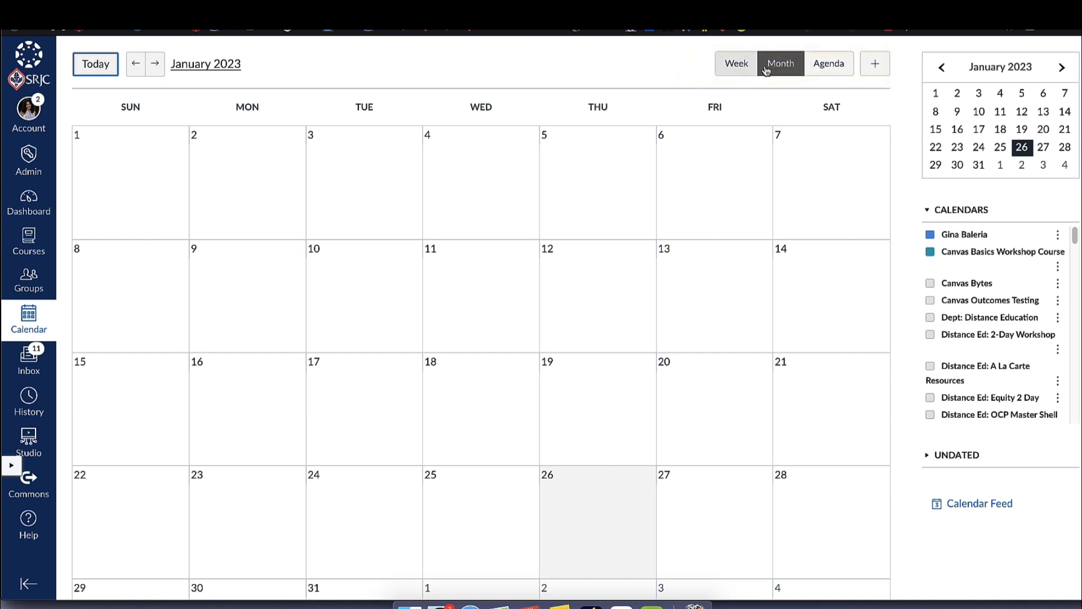
# Step: Show the calendar in Week and Agenda views and switch back to Month view
pyautogui.click(737, 64)
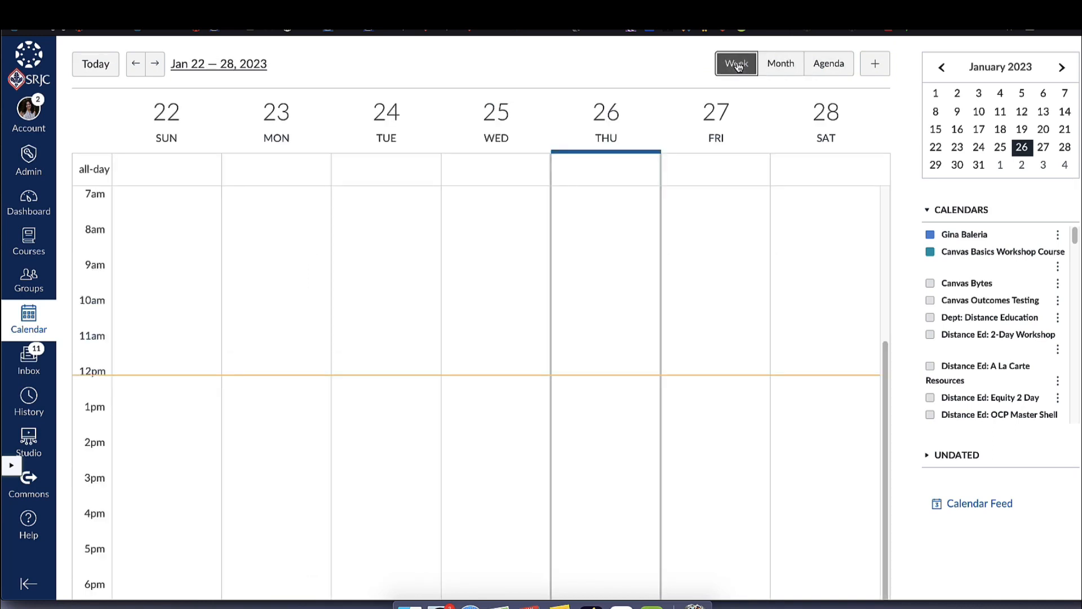
pyautogui.click(833, 70)
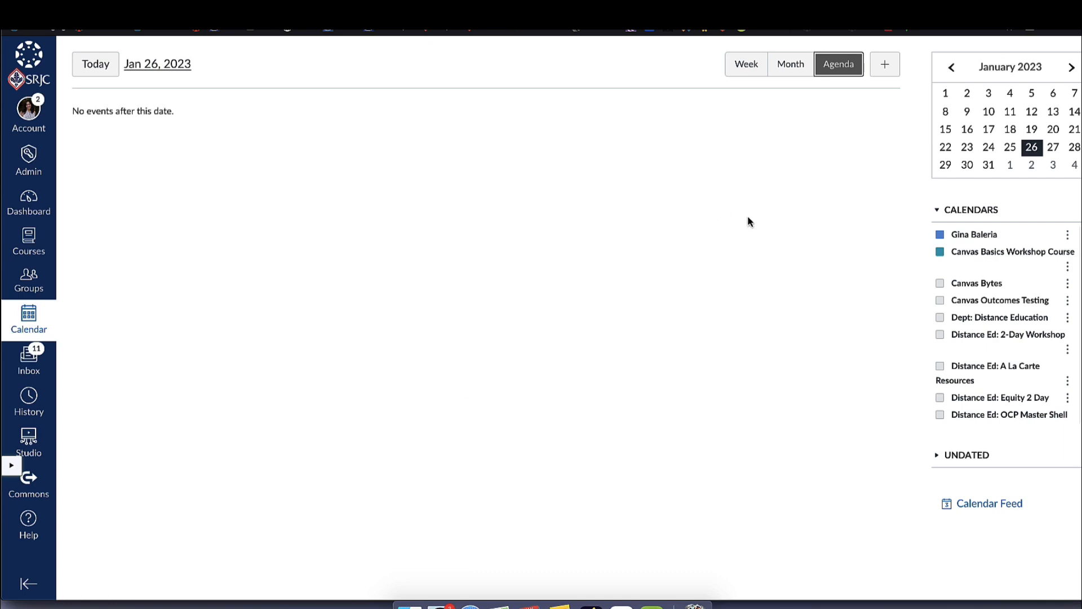
pyautogui.click(785, 67)
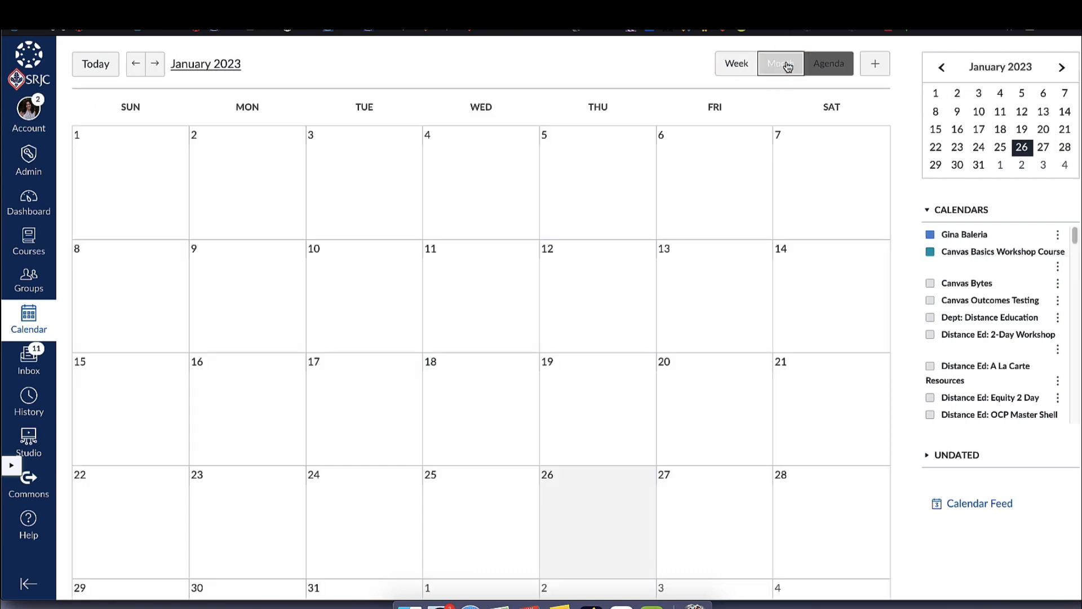
# Step: Start a new calendar event titled Workshop and date it Friday, Jan 27, 2023
pyautogui.click(875, 64)
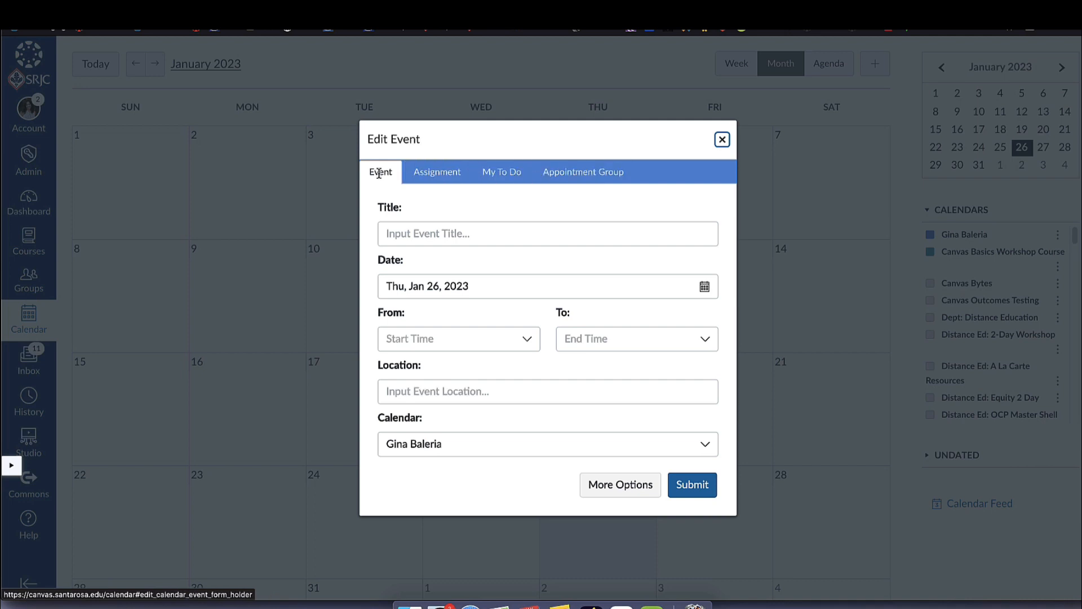
pyautogui.click(418, 236)
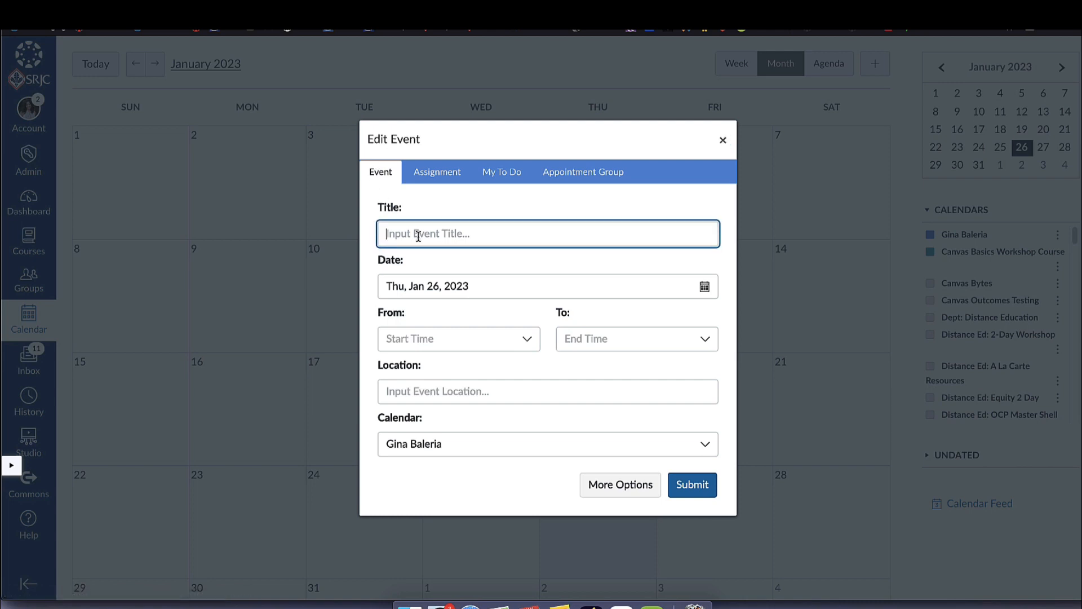
pyautogui.write('Workshop')
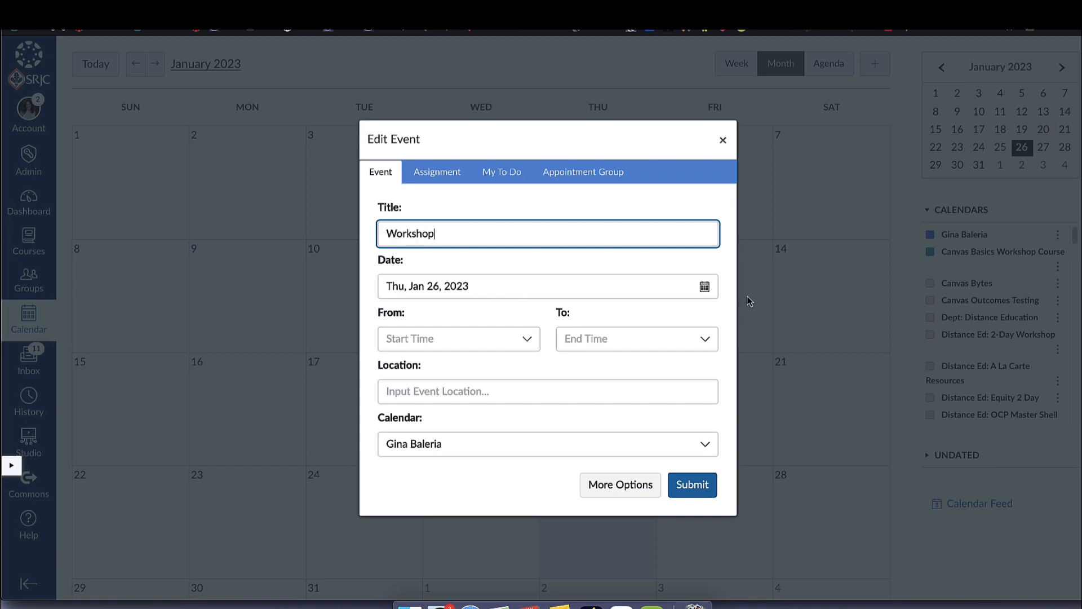
pyautogui.click(704, 286)
pyautogui.click(584, 446)
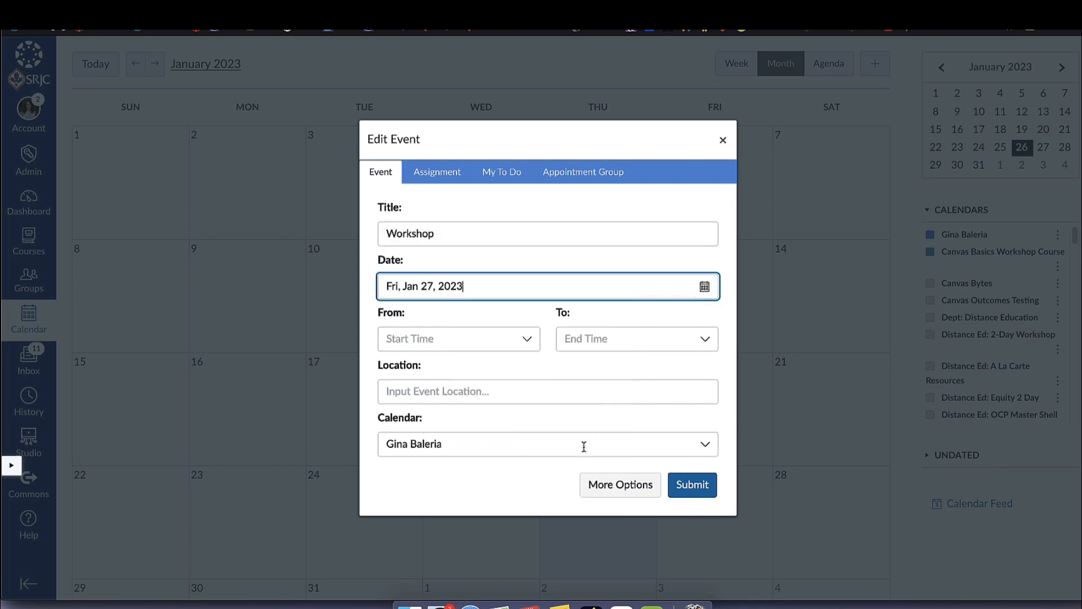
# Step: Set the Workshop event's time from 1:00 PM to 2:00 PM
pyautogui.click(518, 338)
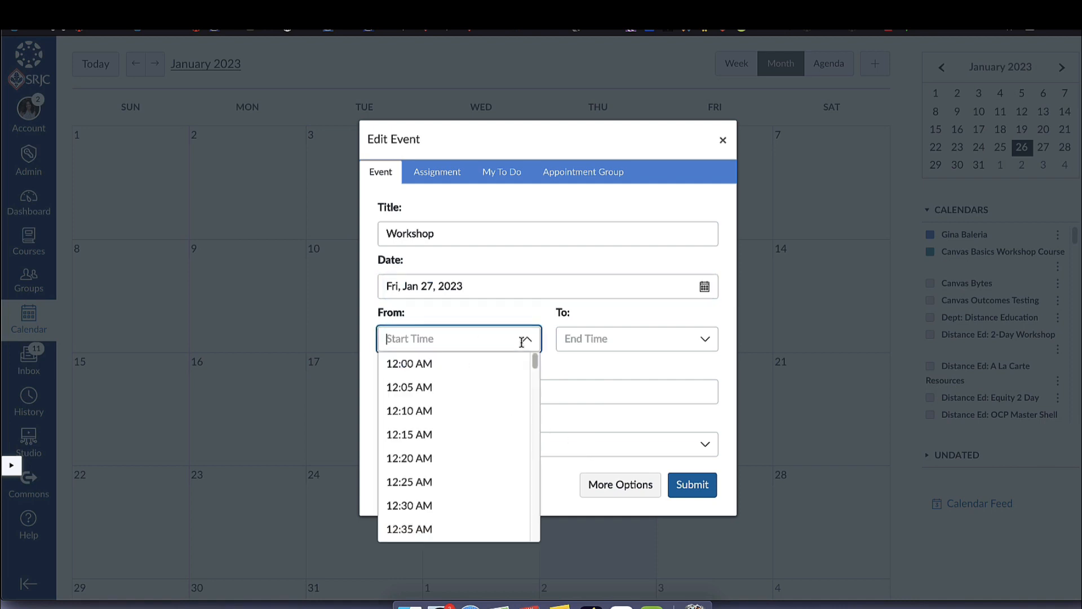
pyautogui.click(433, 266)
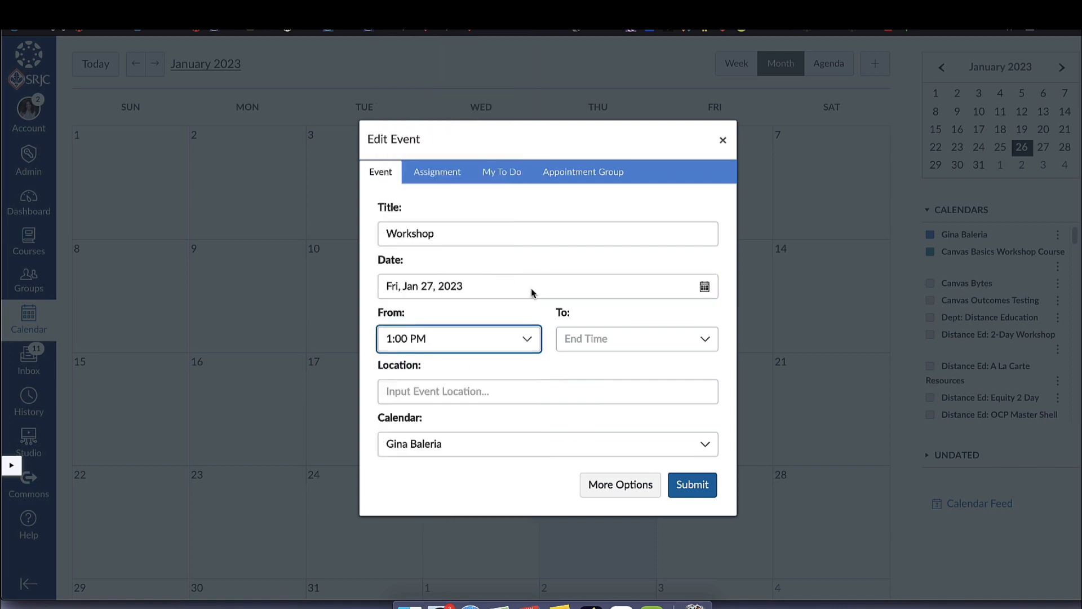
pyautogui.click(624, 337)
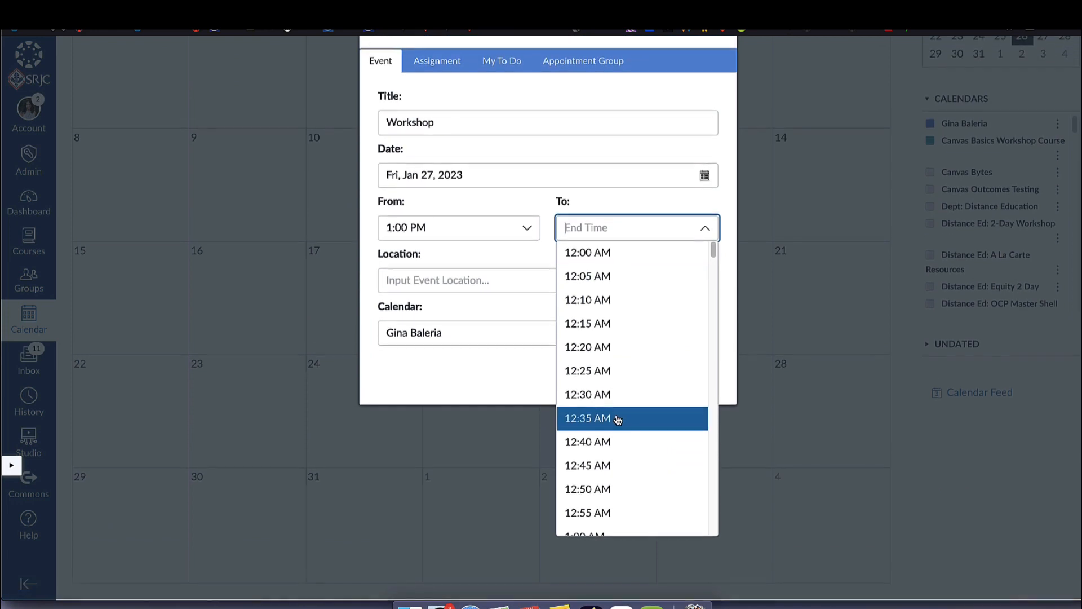
pyautogui.scroll(-20, 615, 421)
pyautogui.scroll(-15, 618, 420)
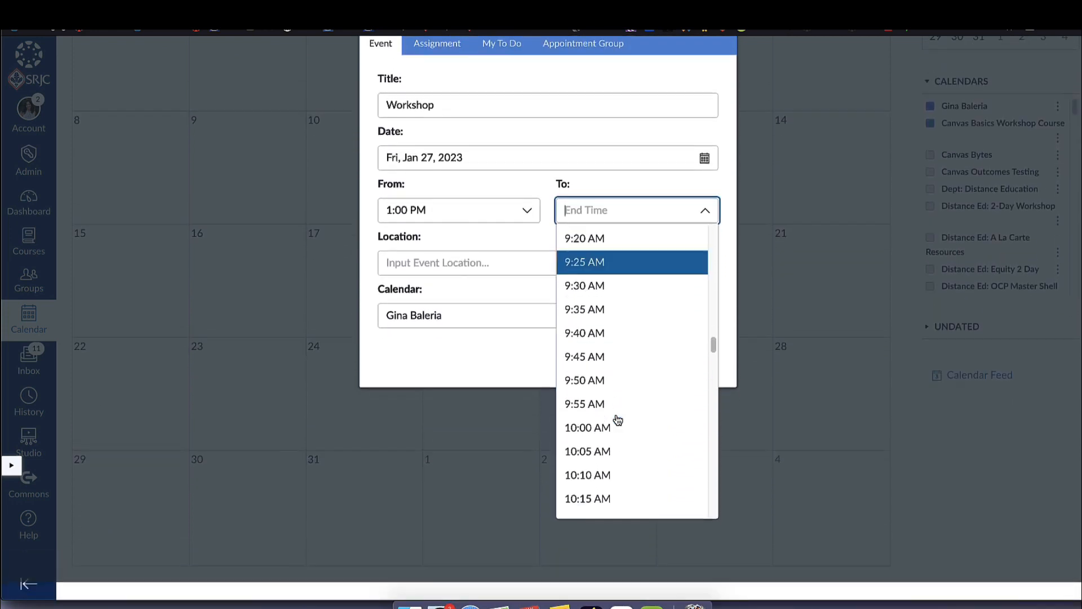
pyautogui.click(616, 421)
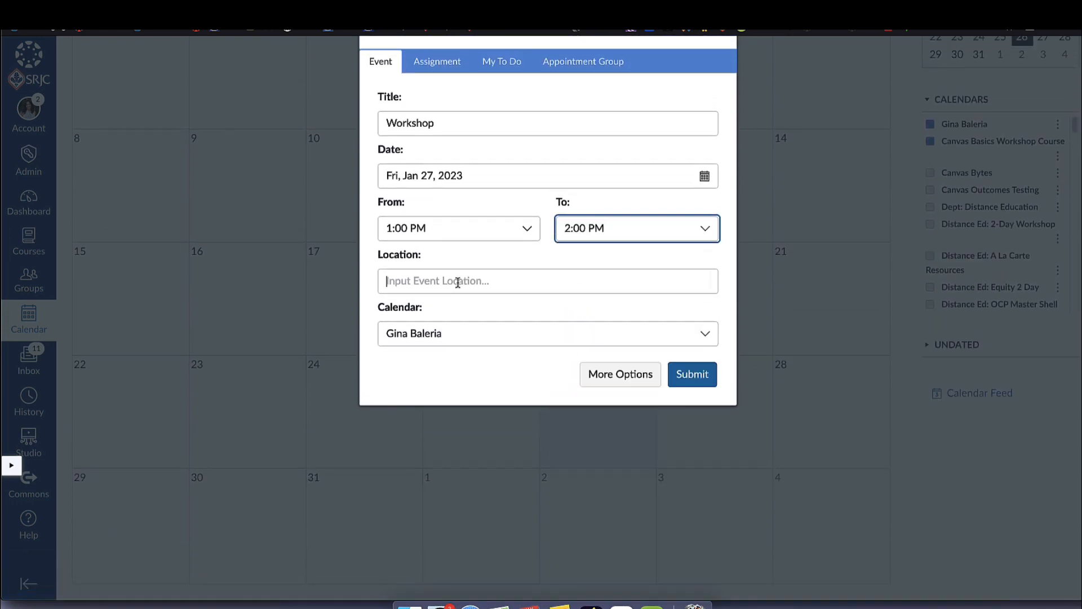
# Step: Set the event location to Quad and check the calendar choices, keeping the personal calendar
pyautogui.click(458, 283)
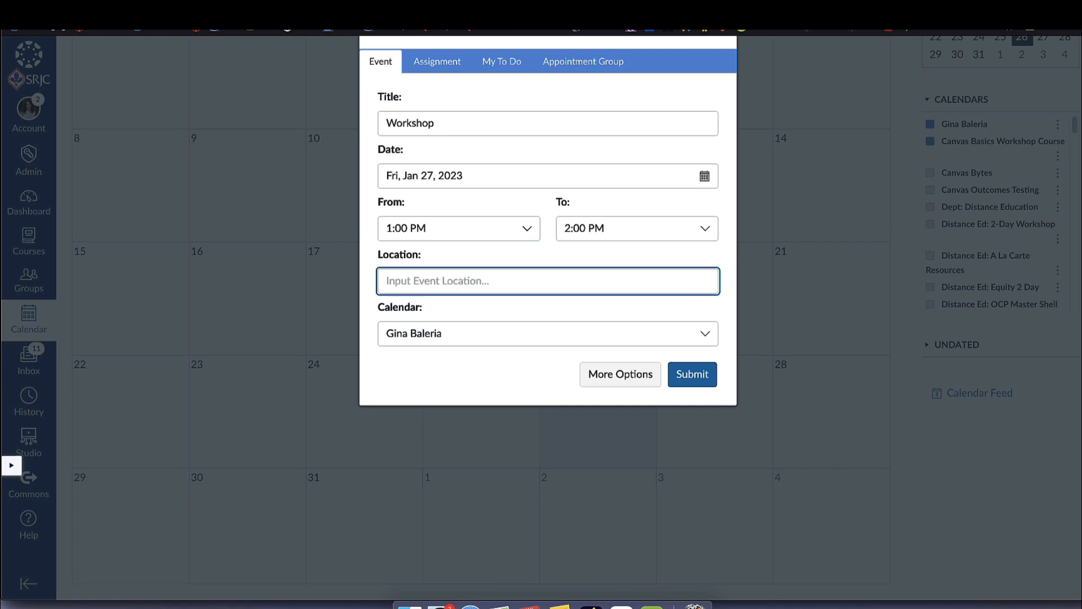
pyautogui.write('Quad')
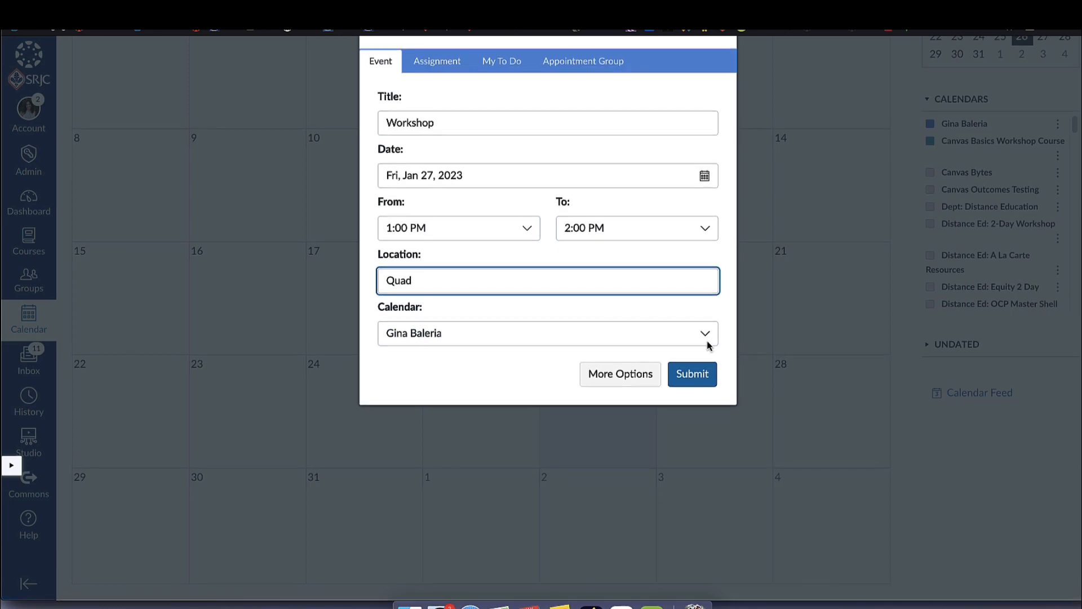
pyautogui.click(709, 344)
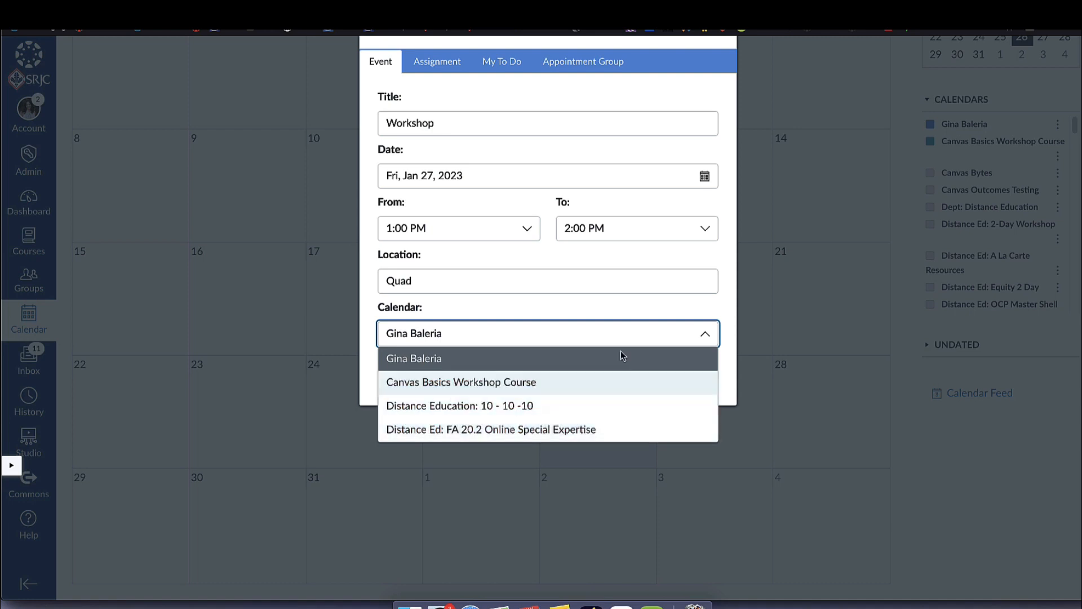
pyautogui.click(590, 316)
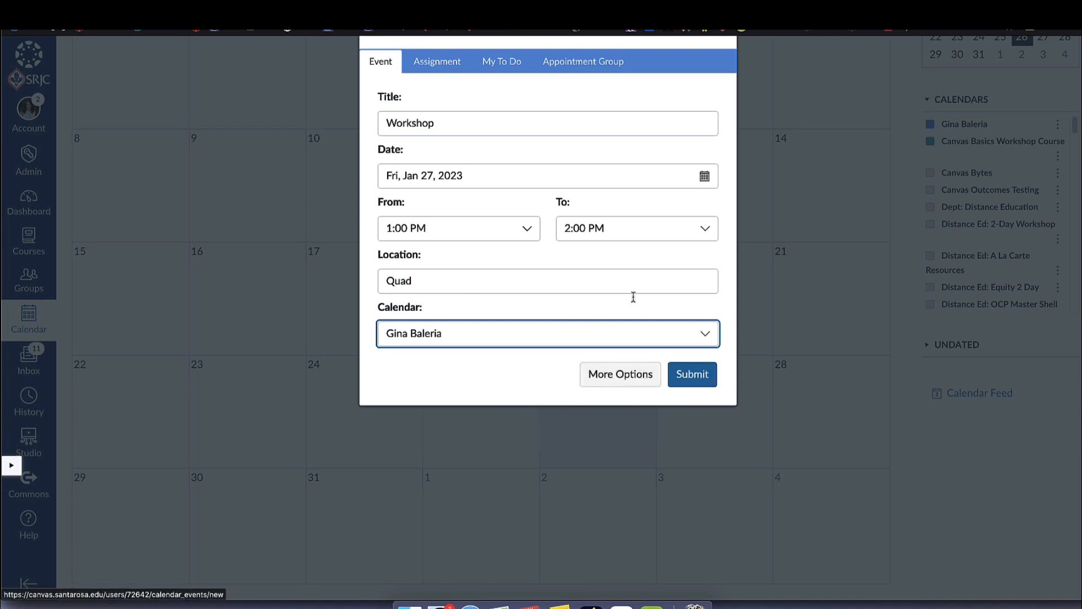
# Step: Open the event's additional options, leave the description and address blank, and create the Workshop event
pyautogui.click(621, 376)
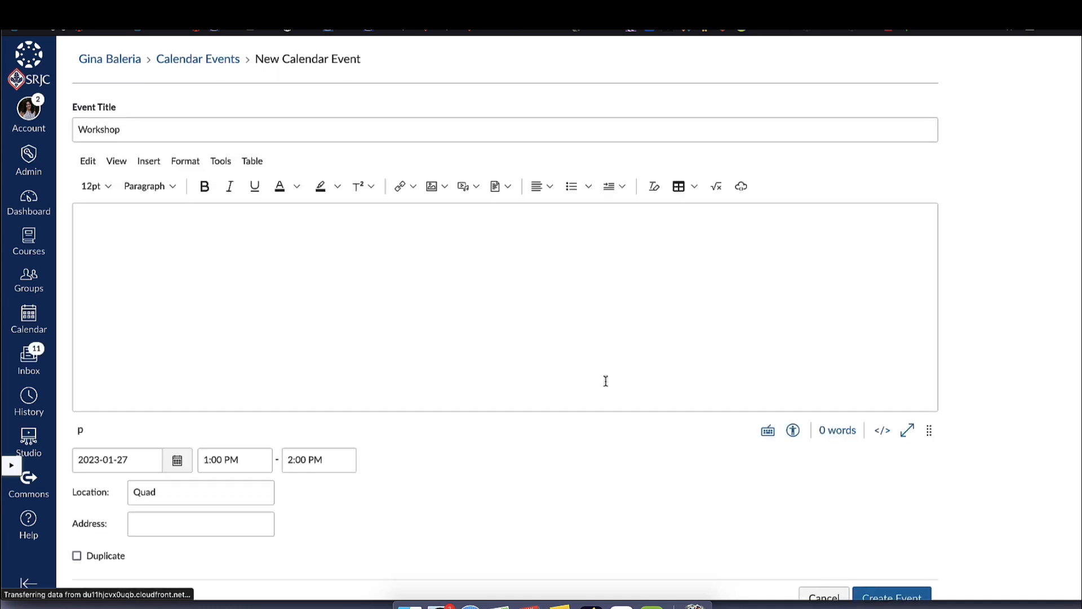
pyautogui.click(564, 317)
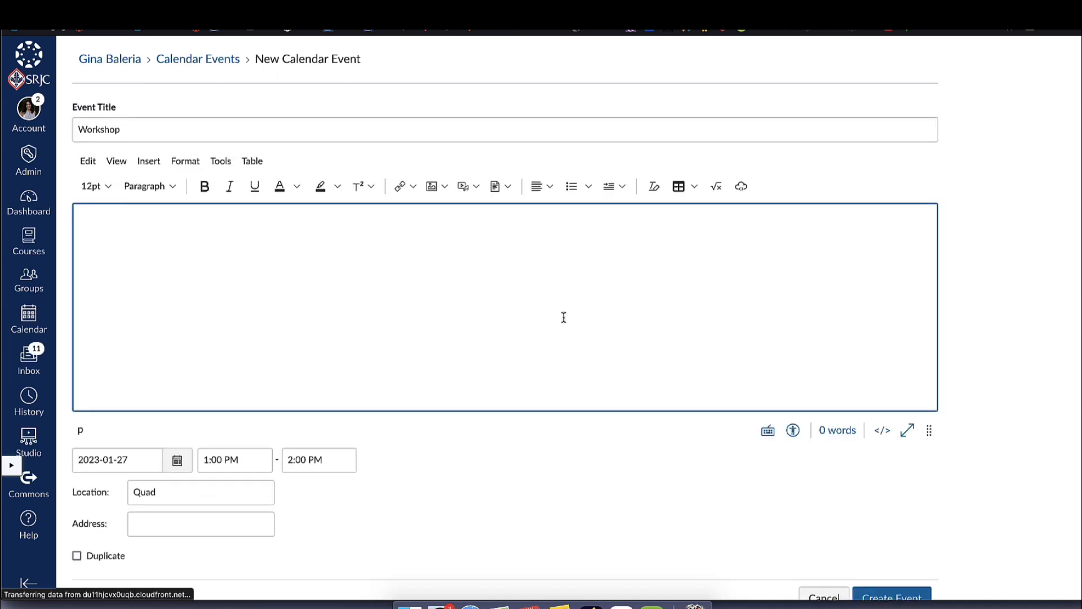
pyautogui.scroll(-2, 563, 317)
pyautogui.click(169, 467)
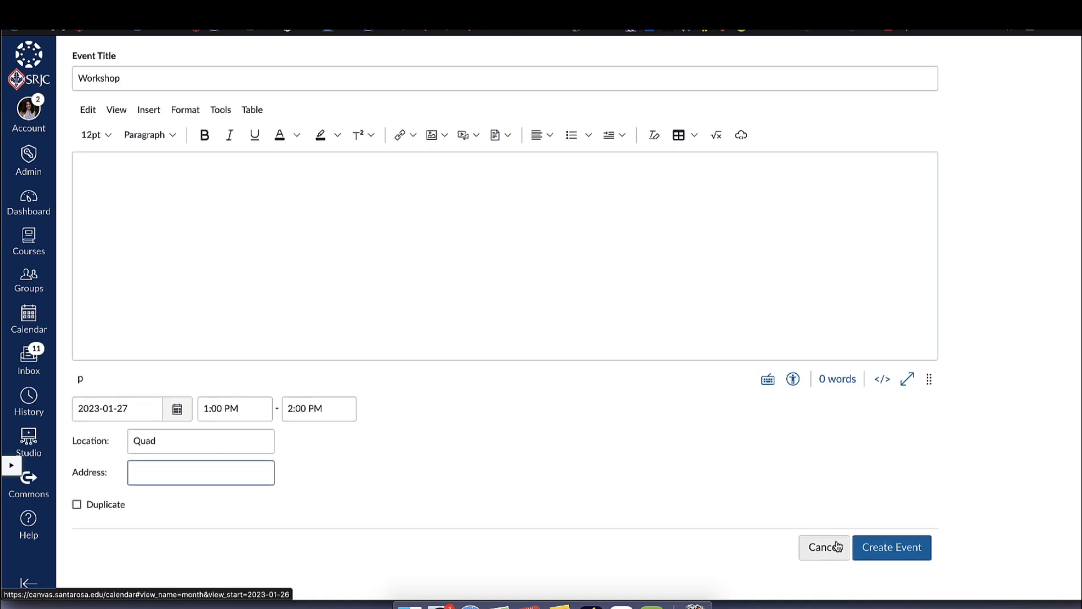
pyautogui.click(891, 557)
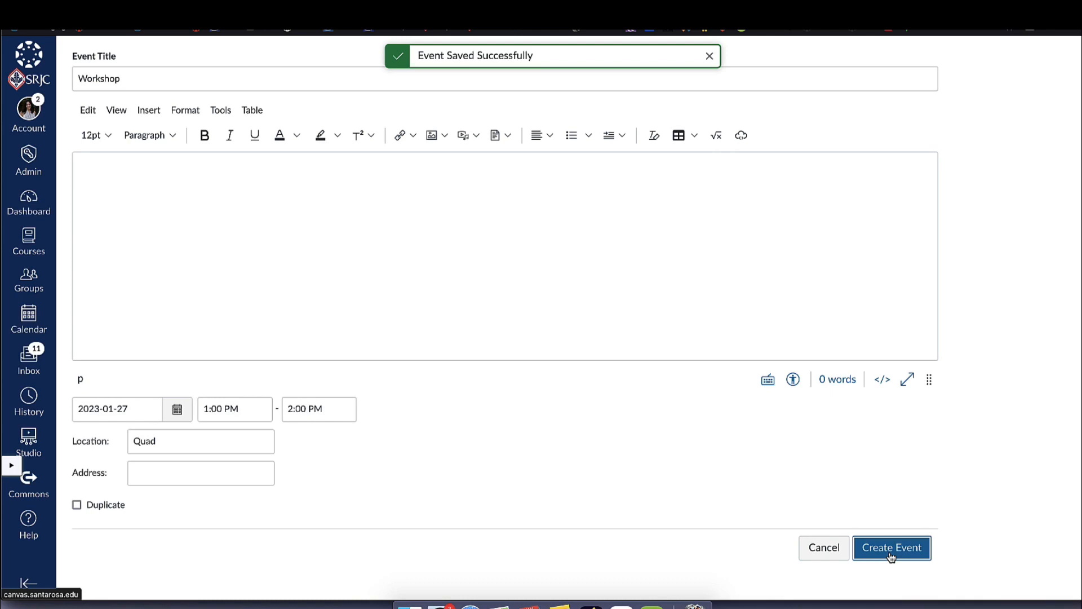
# Step: Return to the calendar and turn on display of the Dept: Distance Education calendar
pyautogui.click(43, 331)
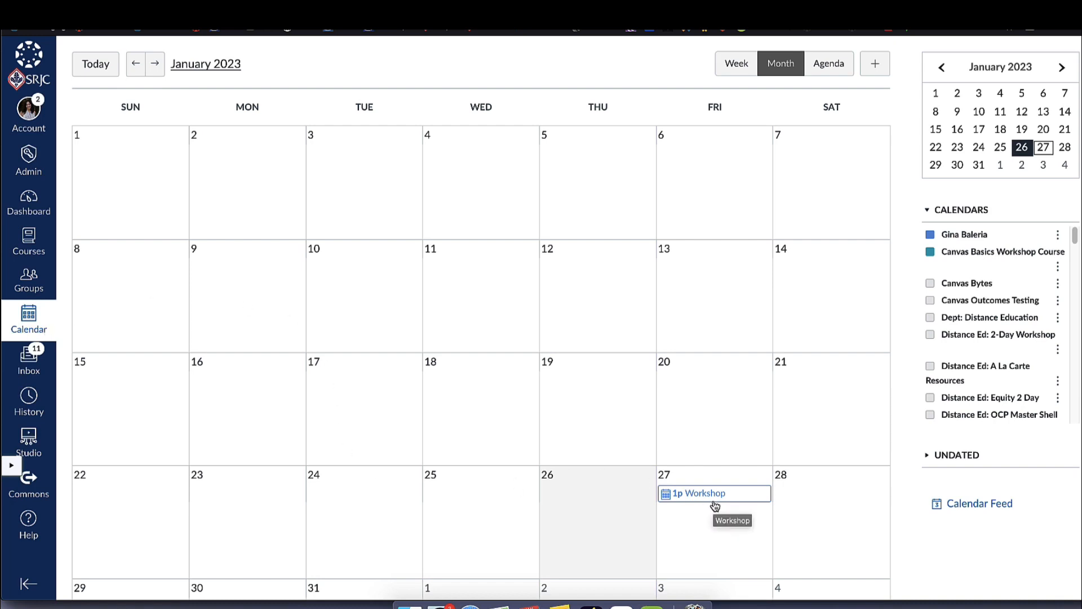
pyautogui.click(930, 316)
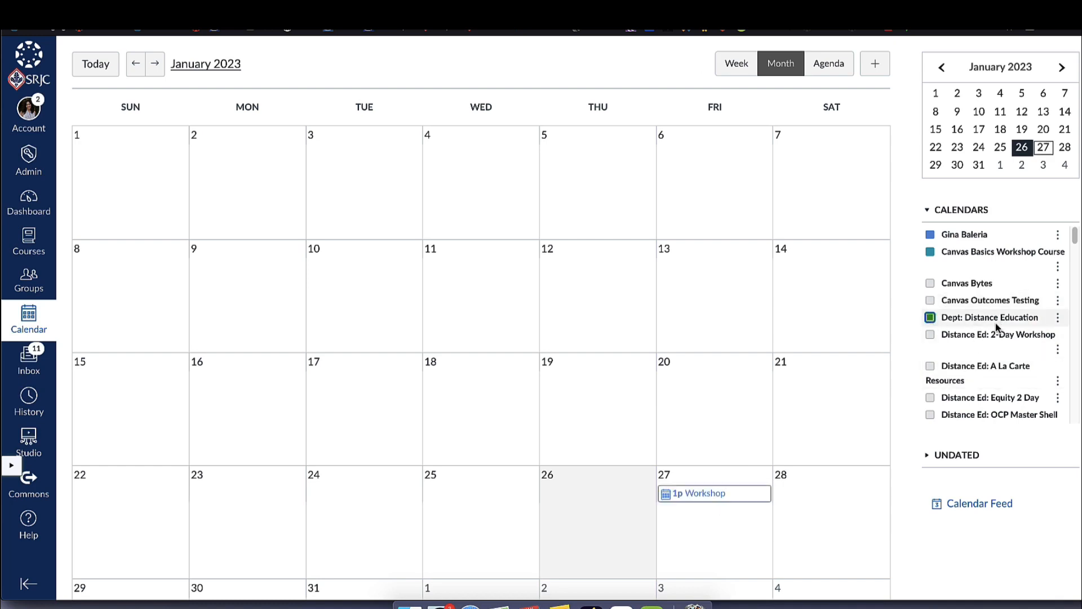
# Step: Start a new calendar entry as an assignment and examine its calendar and group choices, keeping the defaults
pyautogui.click(874, 63)
pyautogui.click(434, 173)
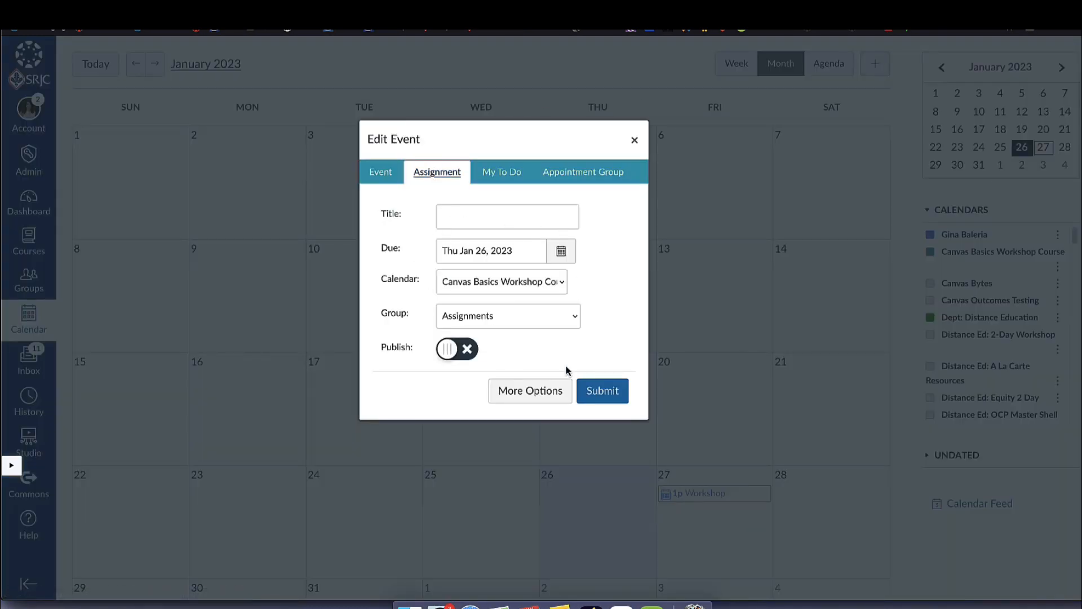
pyautogui.click(516, 222)
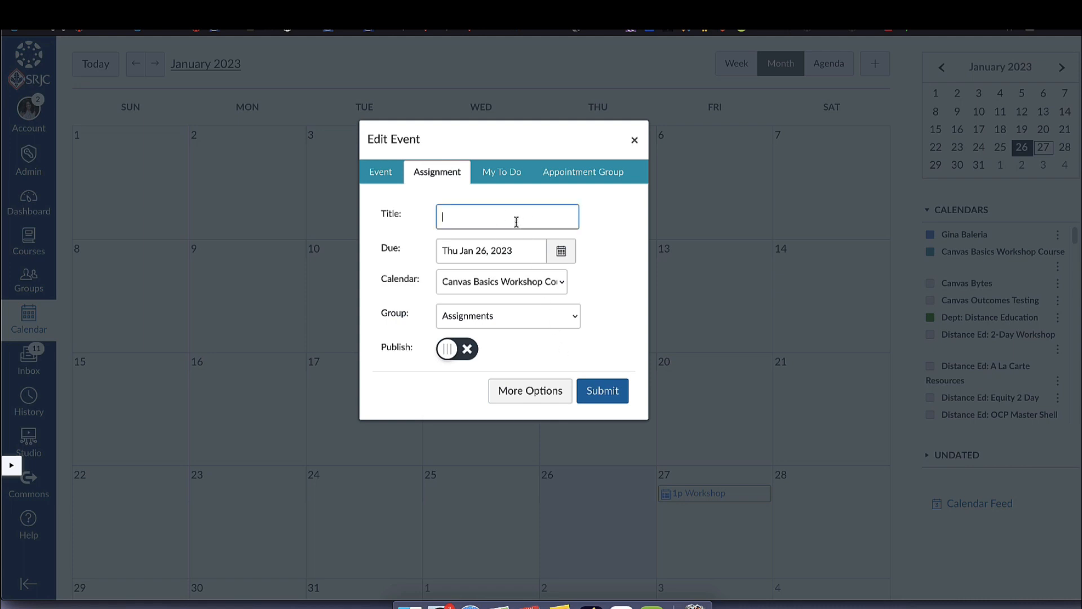
pyautogui.click(562, 285)
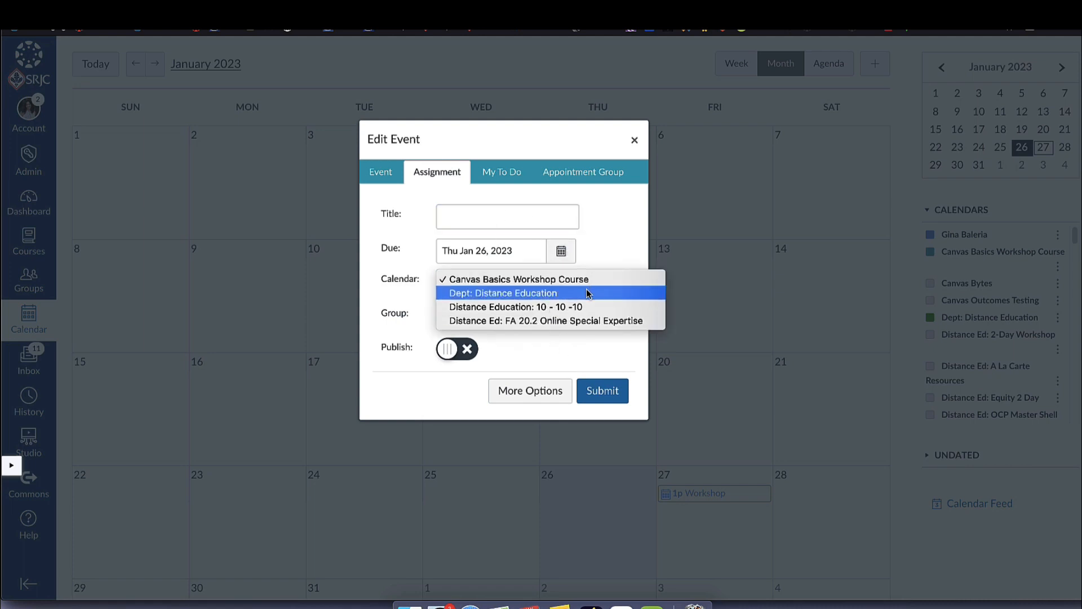
pyautogui.click(612, 256)
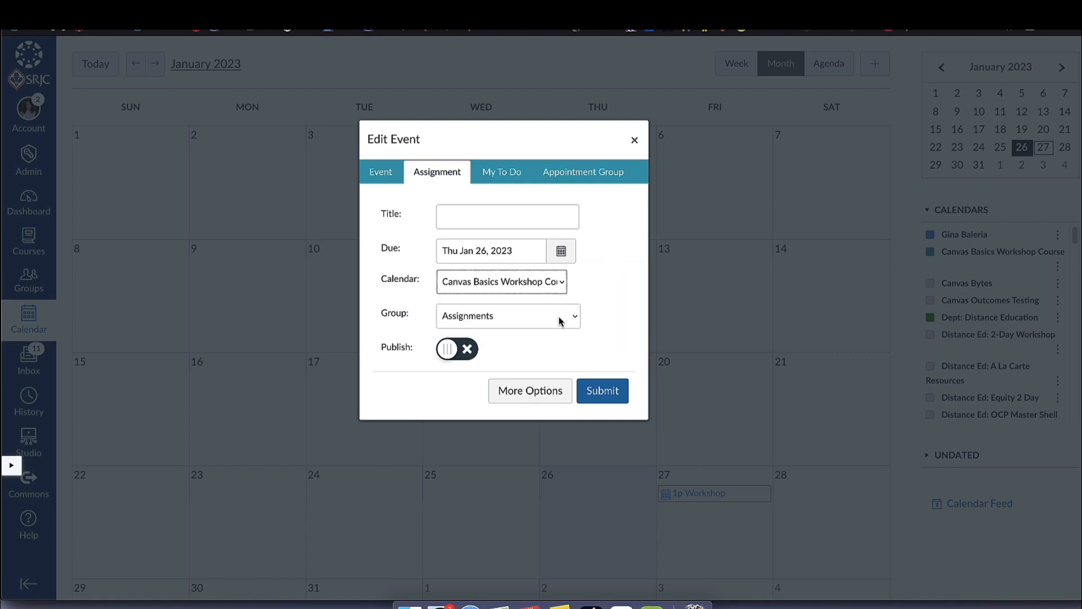
pyautogui.click(562, 314)
pyautogui.click(599, 298)
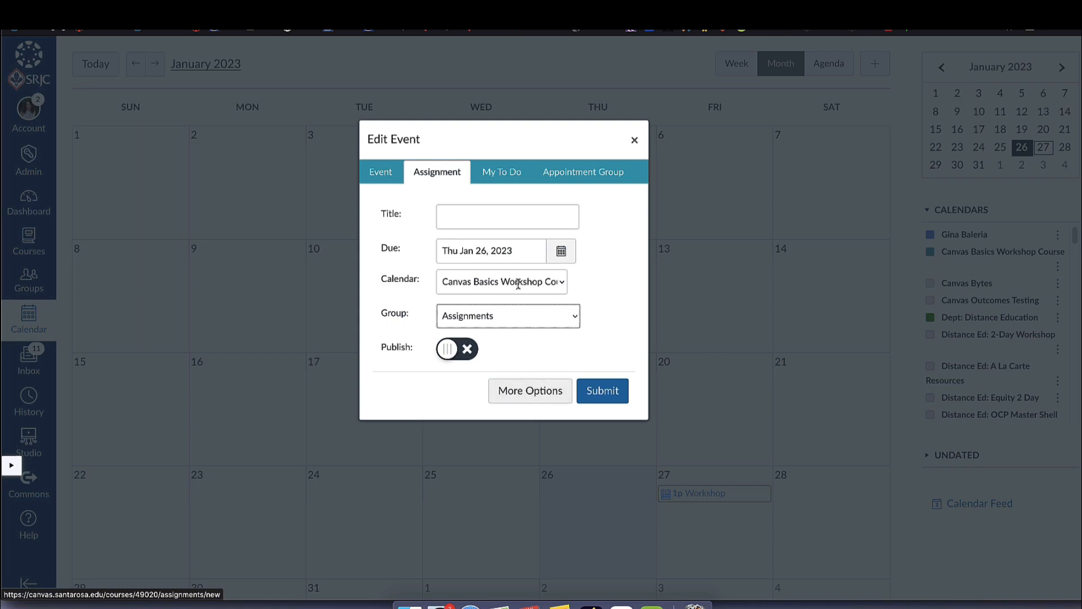
# Step: Switch the entry to a My To Do item titled Grade! and set it for Jan 29, 2023 at 11:59pm
pyautogui.click(489, 175)
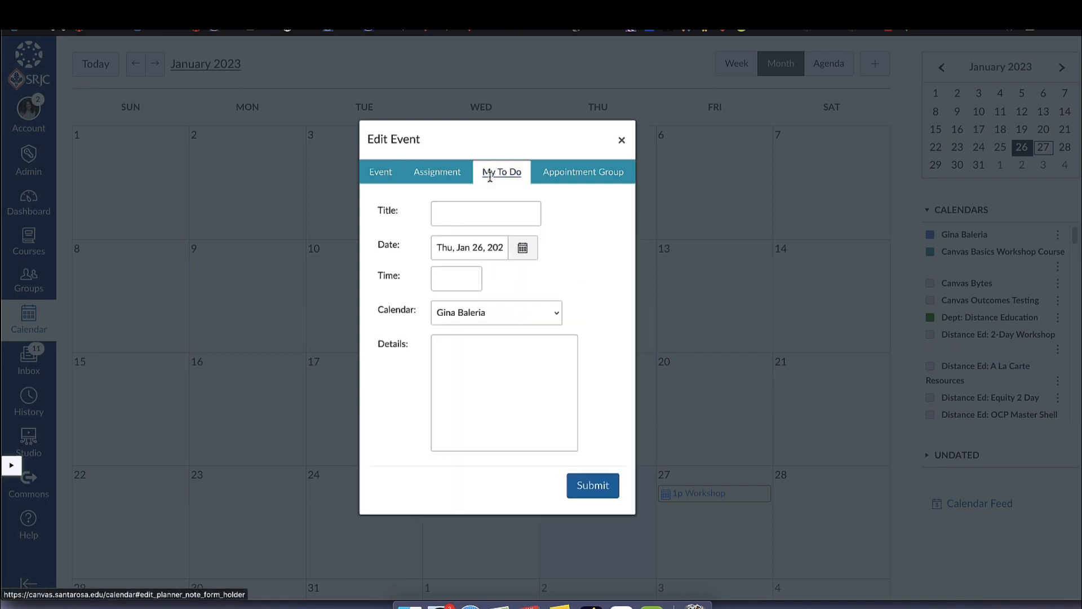
pyautogui.click(465, 204)
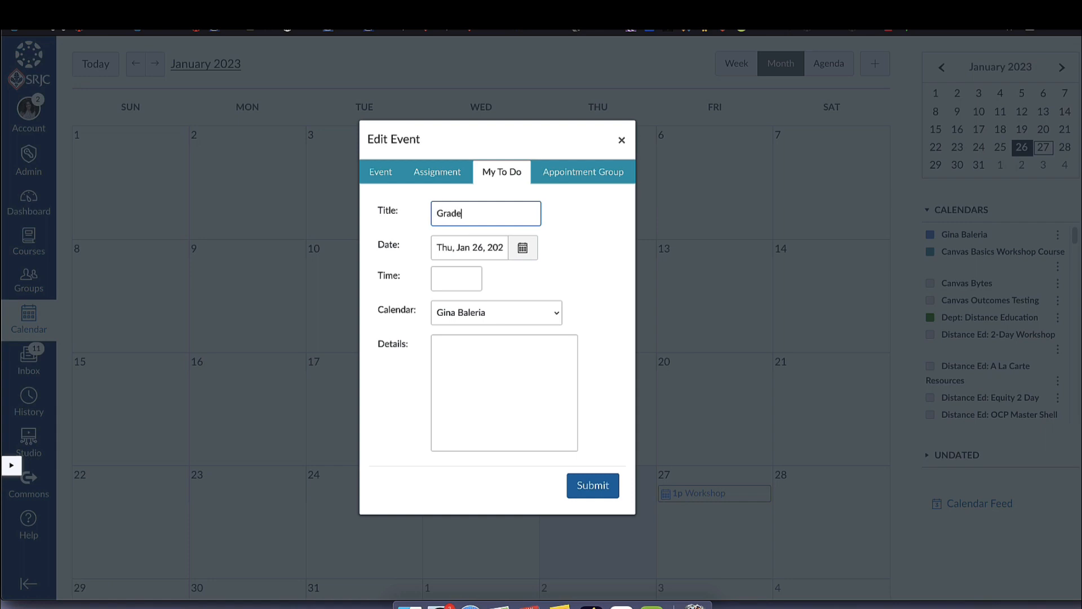
pyautogui.click(522, 248)
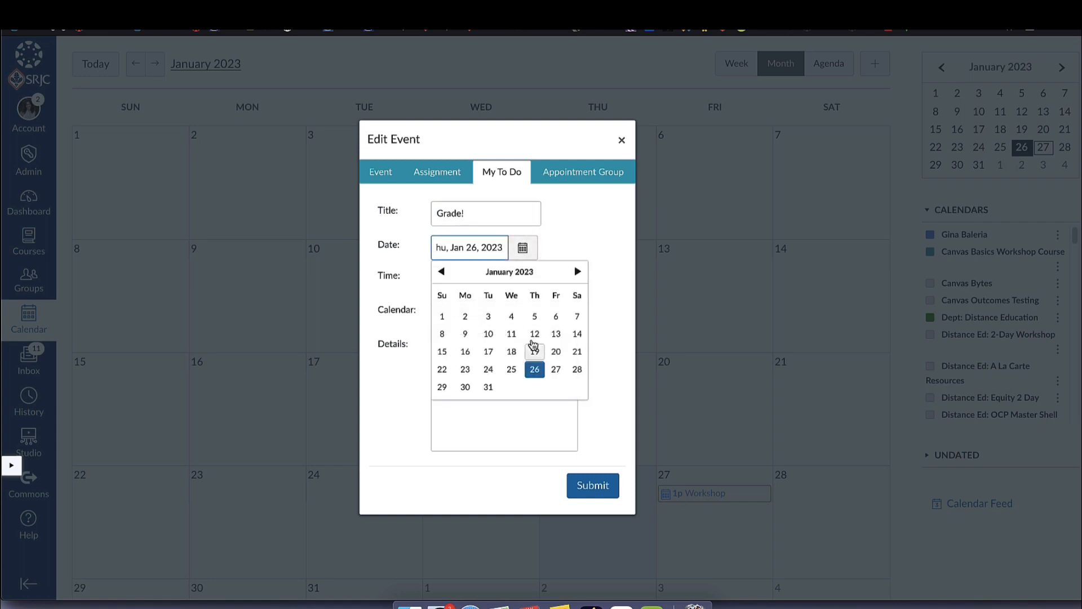
pyautogui.click(442, 386)
pyautogui.click(457, 281)
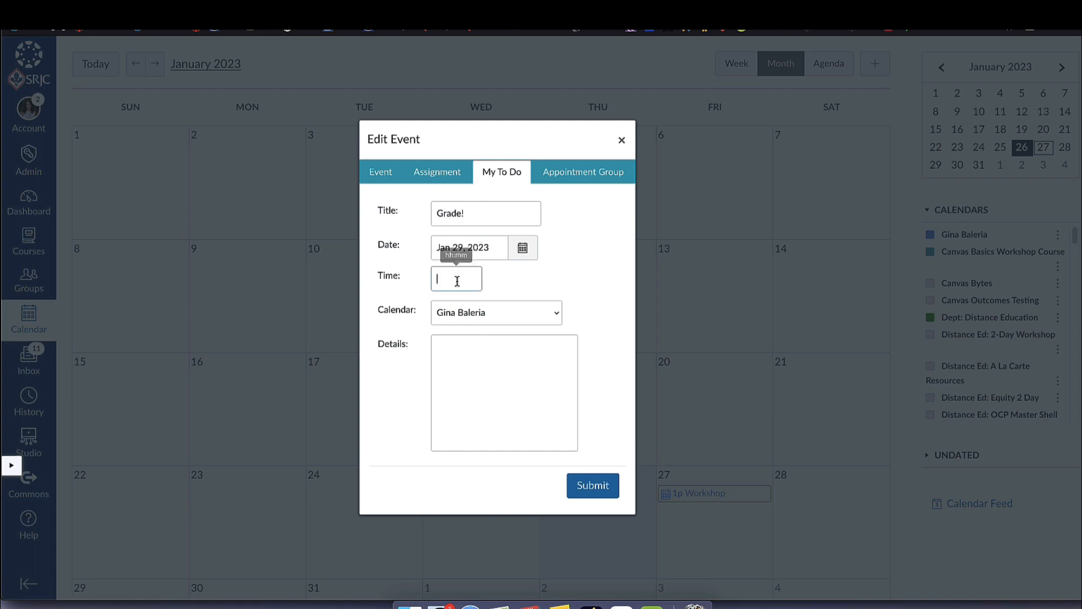
pyautogui.write('11')
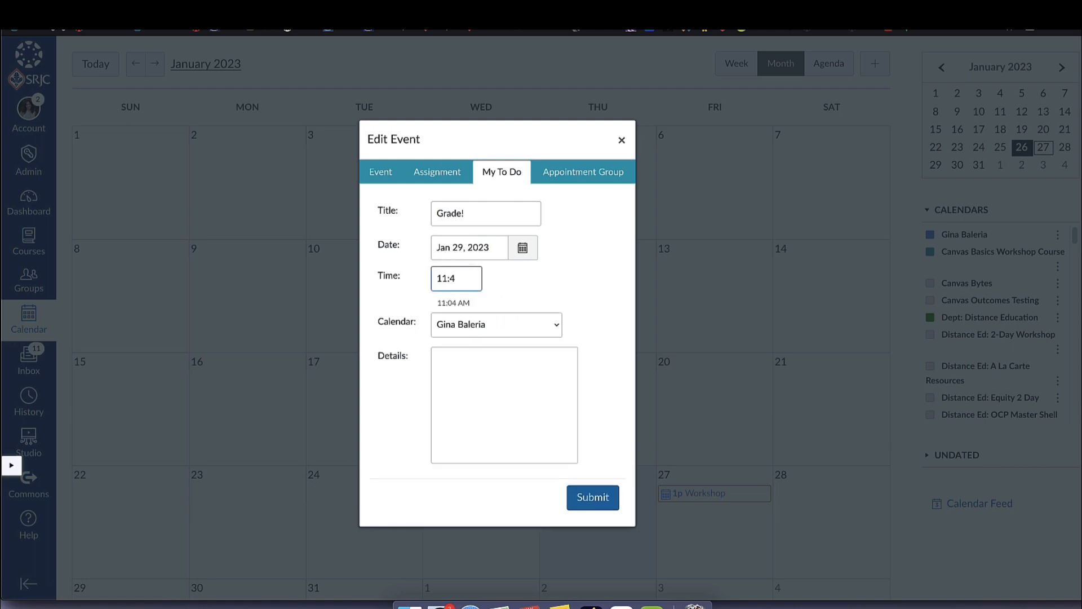
pyautogui.write(':59pm')
# Step: Keep the personal calendar, leave the details blank, and submit the Grade! to-do, checking it on January 29
pyautogui.click(546, 325)
pyautogui.click(569, 326)
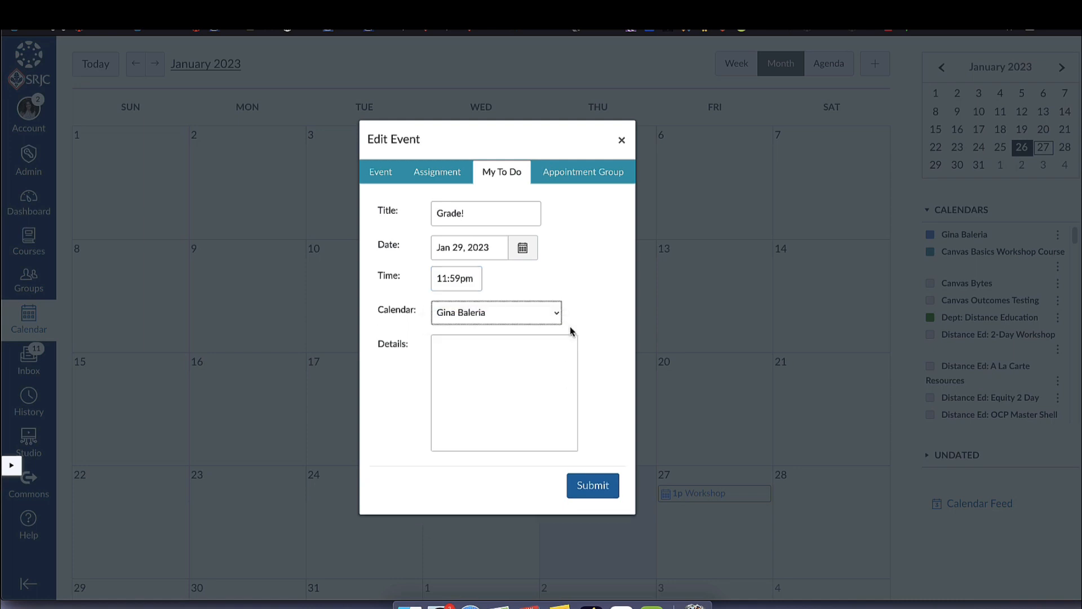
pyautogui.click(494, 384)
pyautogui.click(593, 485)
pyautogui.scroll(-1, 401, 471)
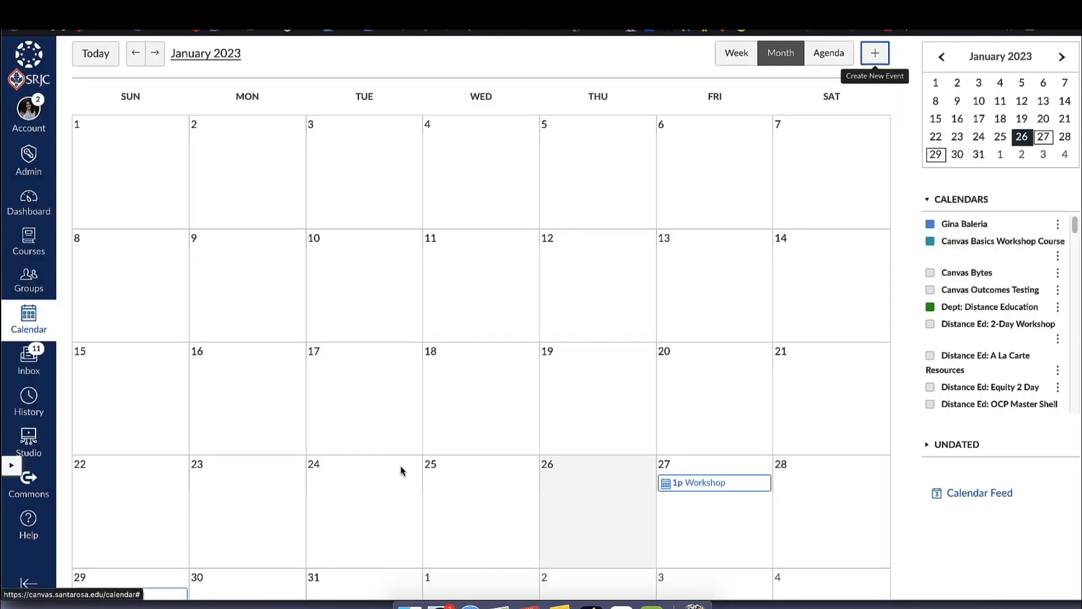
pyautogui.scroll(-2, 401, 471)
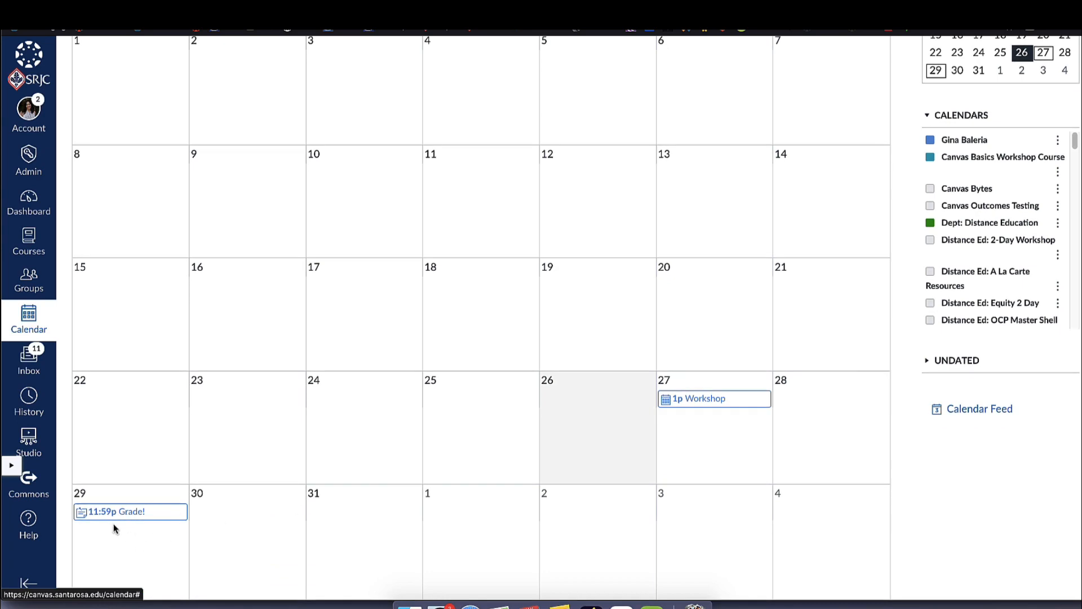
# Step: Start a new appointment group named Office Hours with the location My Office
pyautogui.scroll(3, 597, 234)
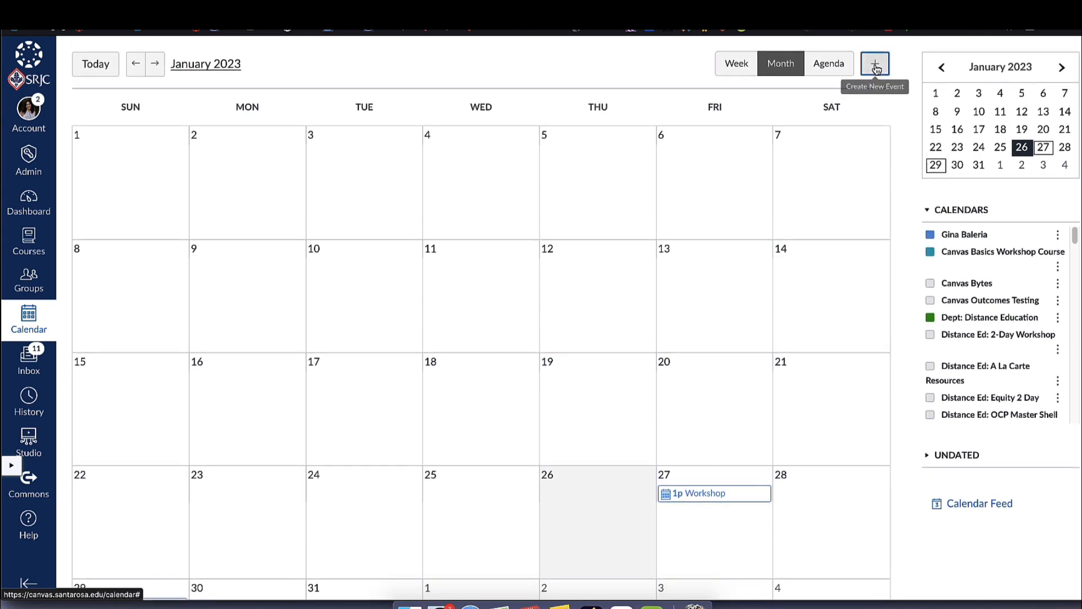
pyautogui.click(875, 65)
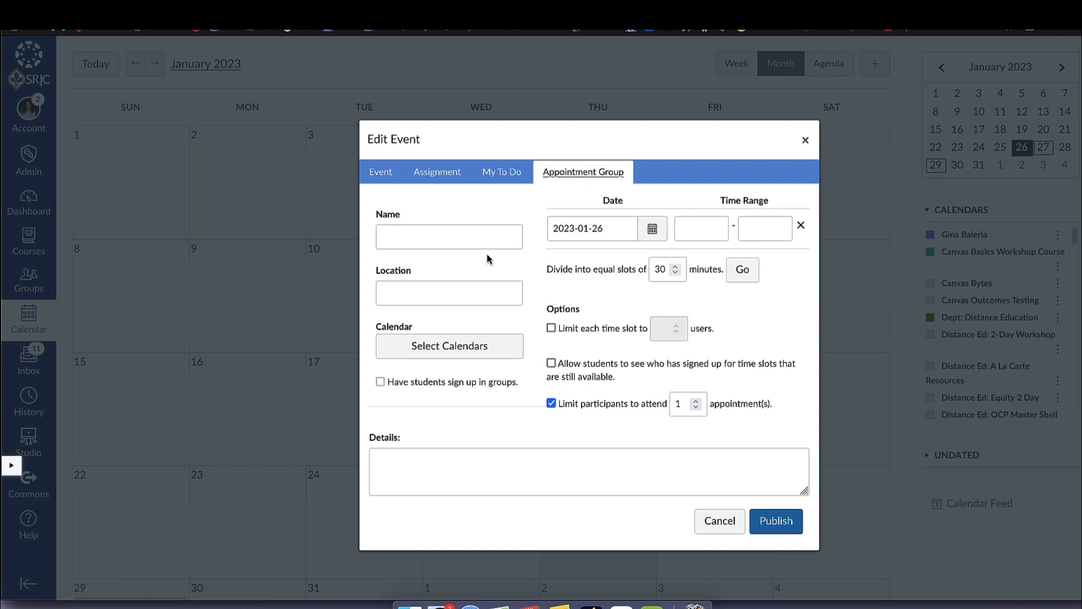
pyautogui.click(464, 236)
pyautogui.write('Office H')
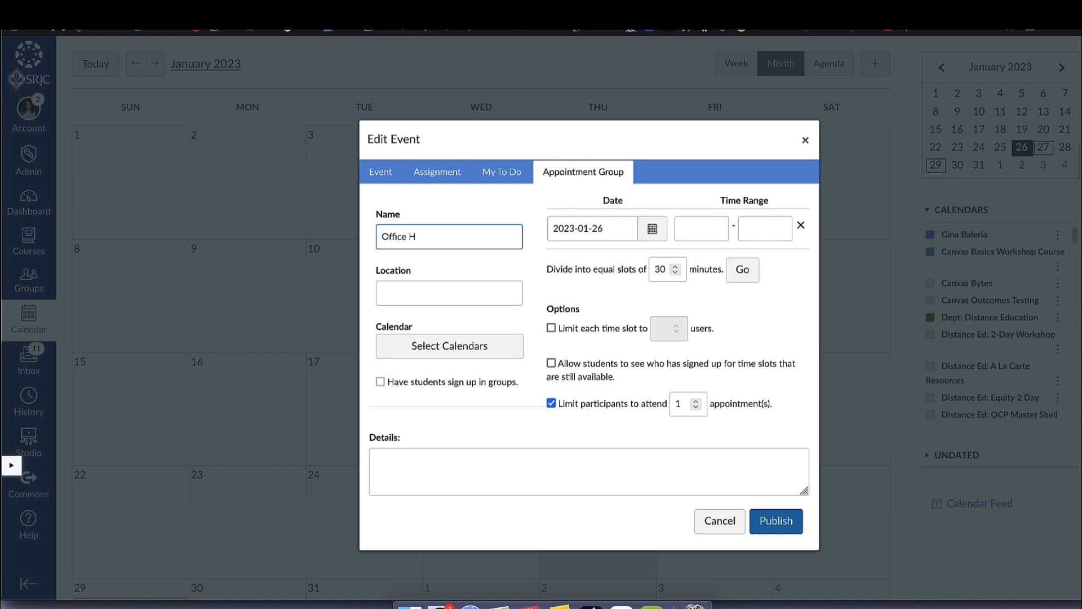
pyautogui.write('ours')
pyautogui.click(426, 287)
pyautogui.write('My O')
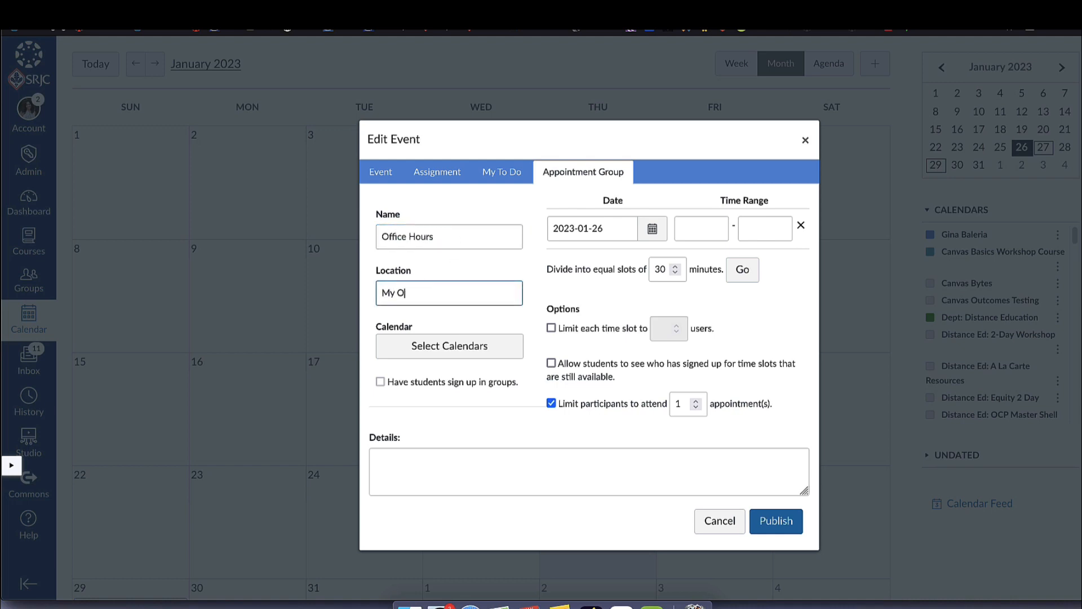
pyautogui.write('ffice')
# Step: Assign the appointment group to the Canvas Basics Workshop Course and Distance Education: 10 - 10 -10 calendars
pyautogui.click(456, 346)
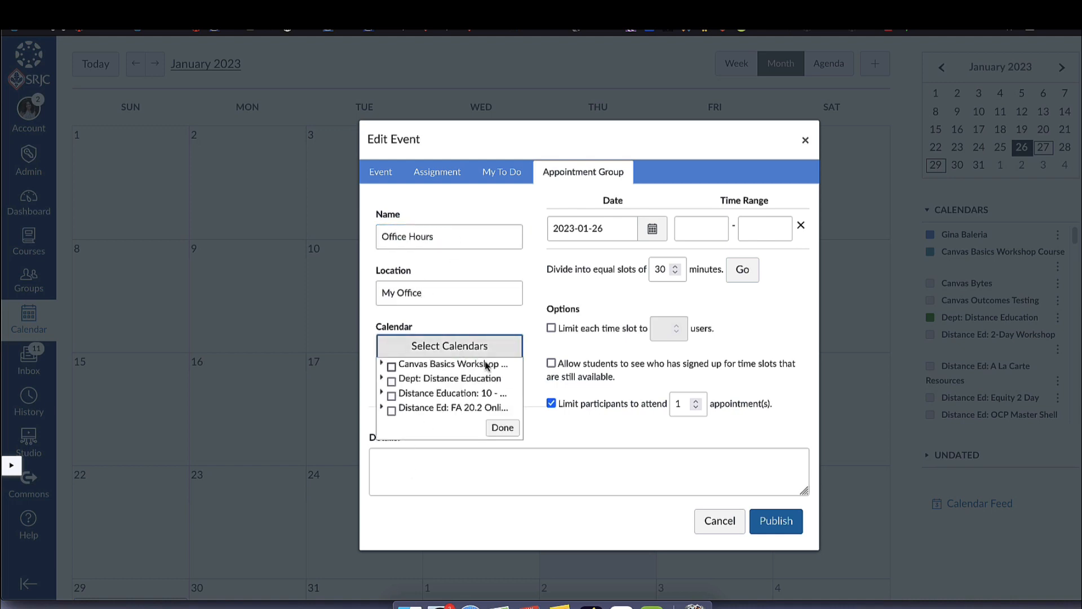
pyautogui.click(391, 366)
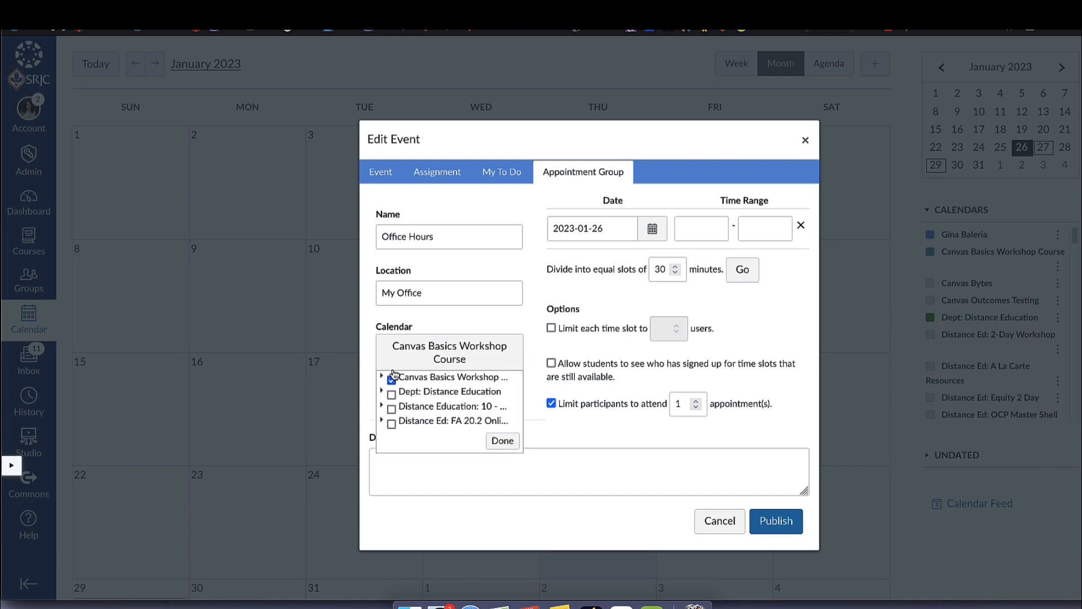
pyautogui.click(391, 409)
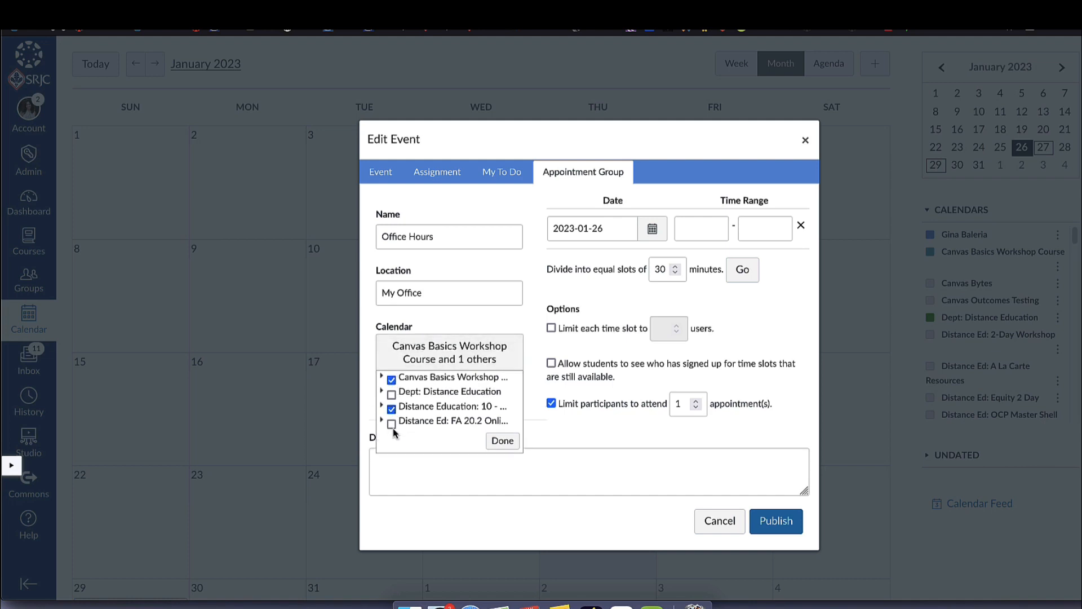
pyautogui.click(502, 441)
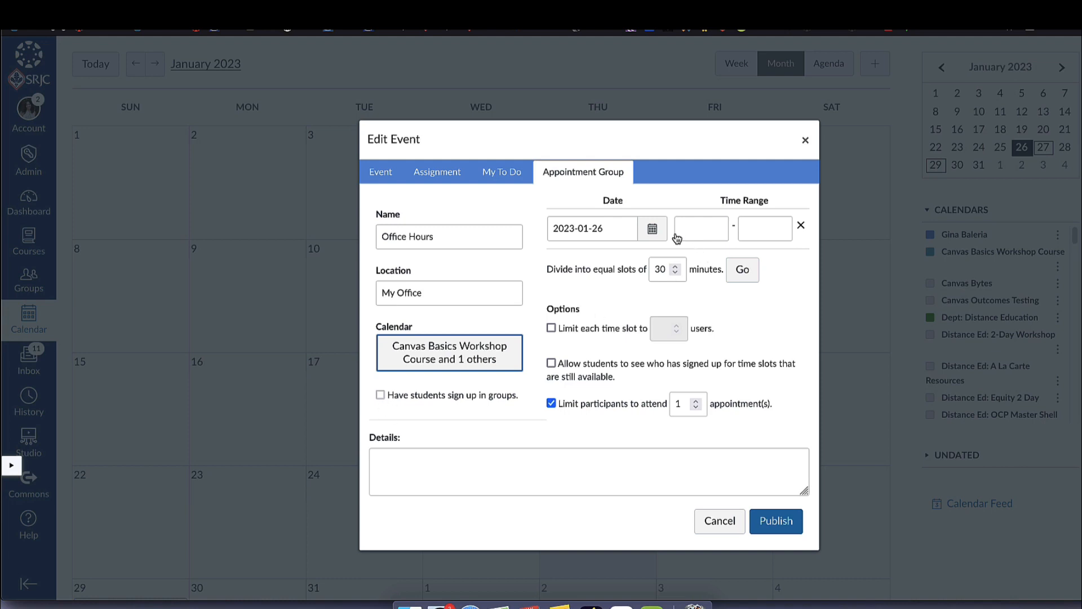
# Step: Set the office hours date to Jan 30, 2023, with a time range of 10:00 AM to 12:00 PM
pyautogui.click(652, 228)
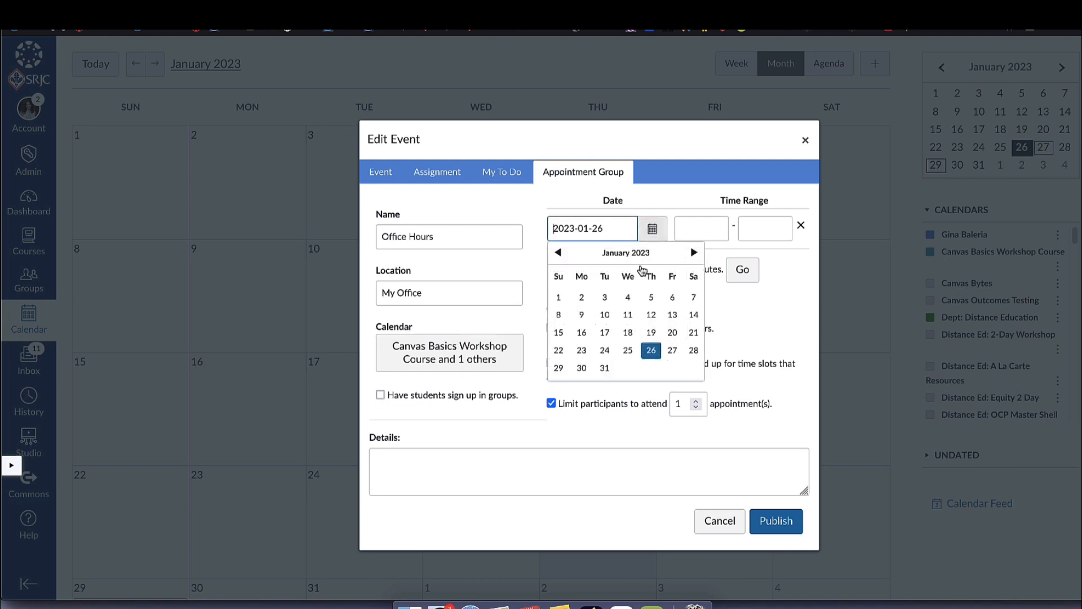
pyautogui.click(582, 374)
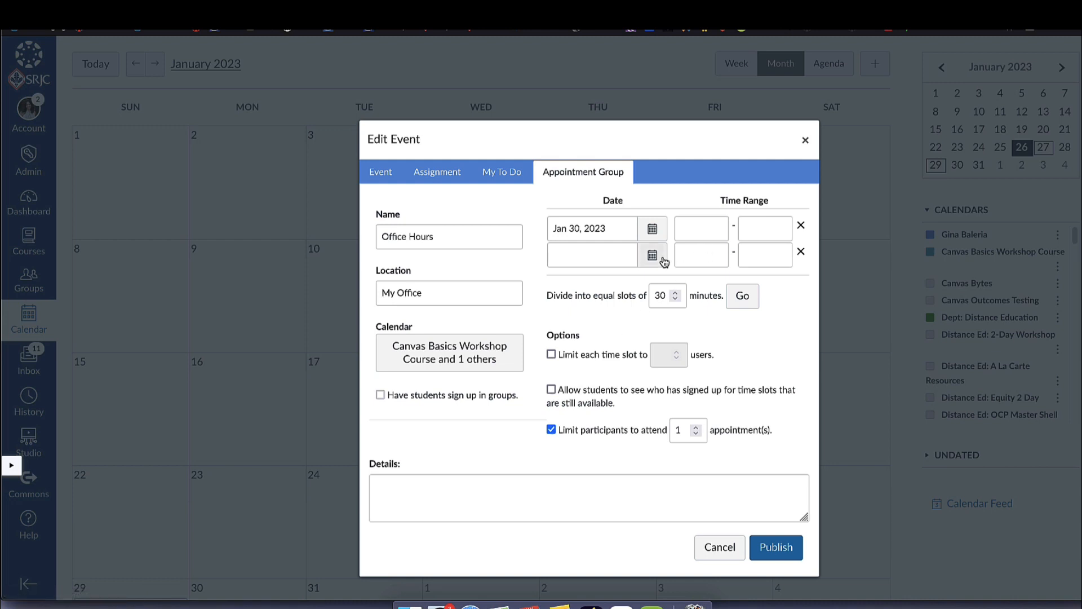
pyautogui.click(704, 225)
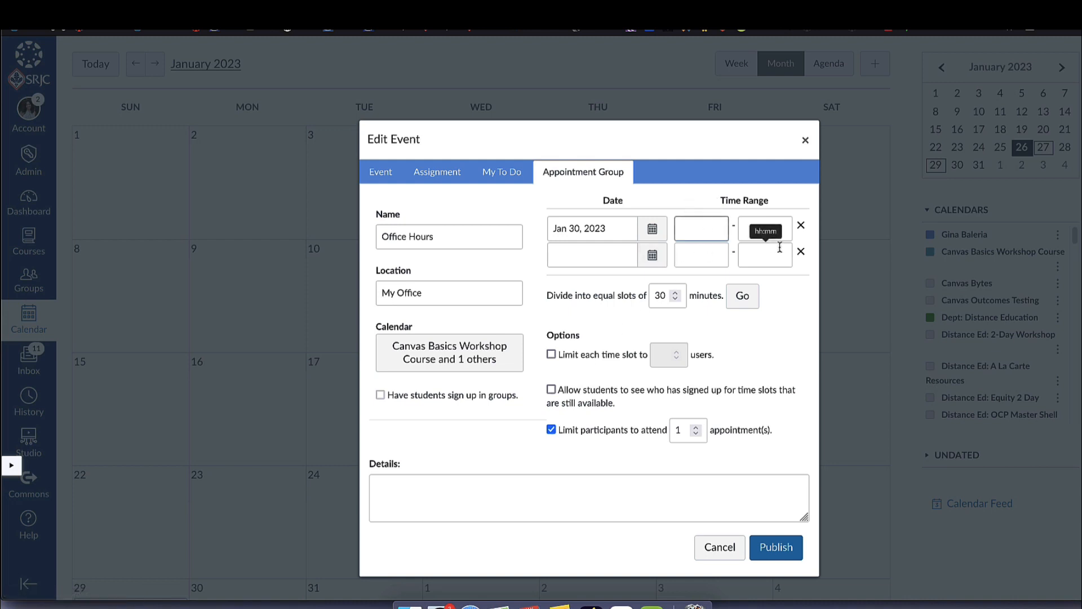
pyautogui.write('10:00 AM')
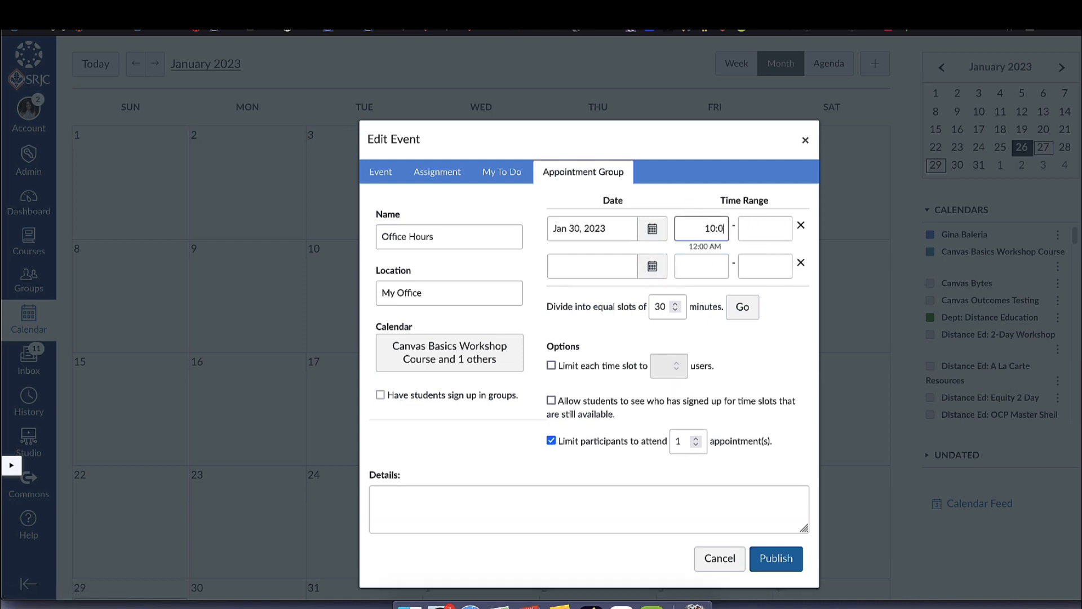
pyautogui.click(768, 226)
pyautogui.write('12:00 PM')
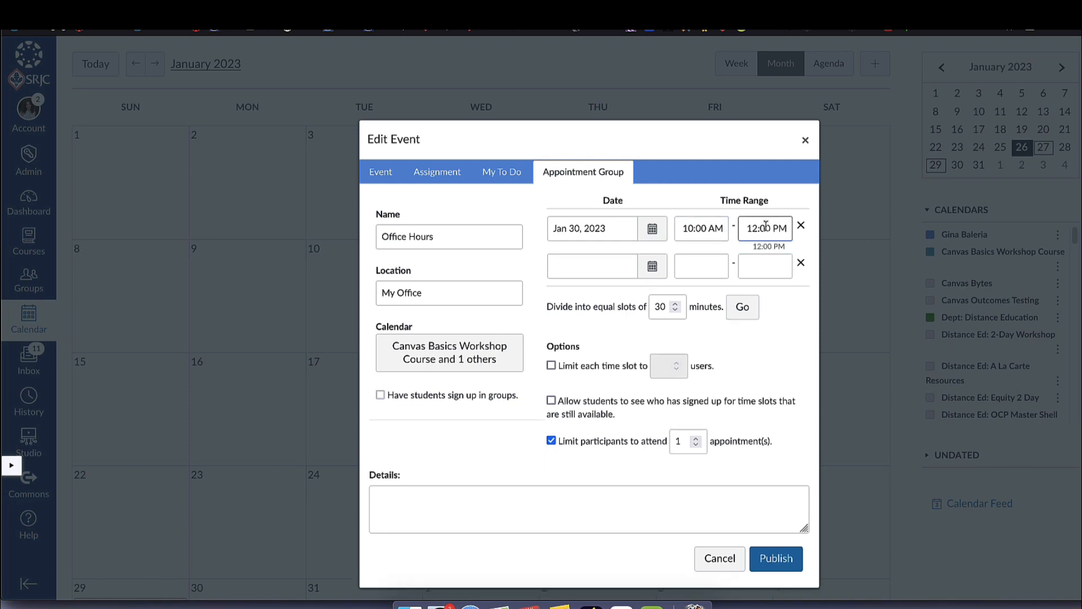
# Step: Limit each time slot to 2 users and divide the time range into equal 15-minute slots
pyautogui.click(681, 314)
pyautogui.click(675, 303)
pyautogui.scroll(-1, 586, 416)
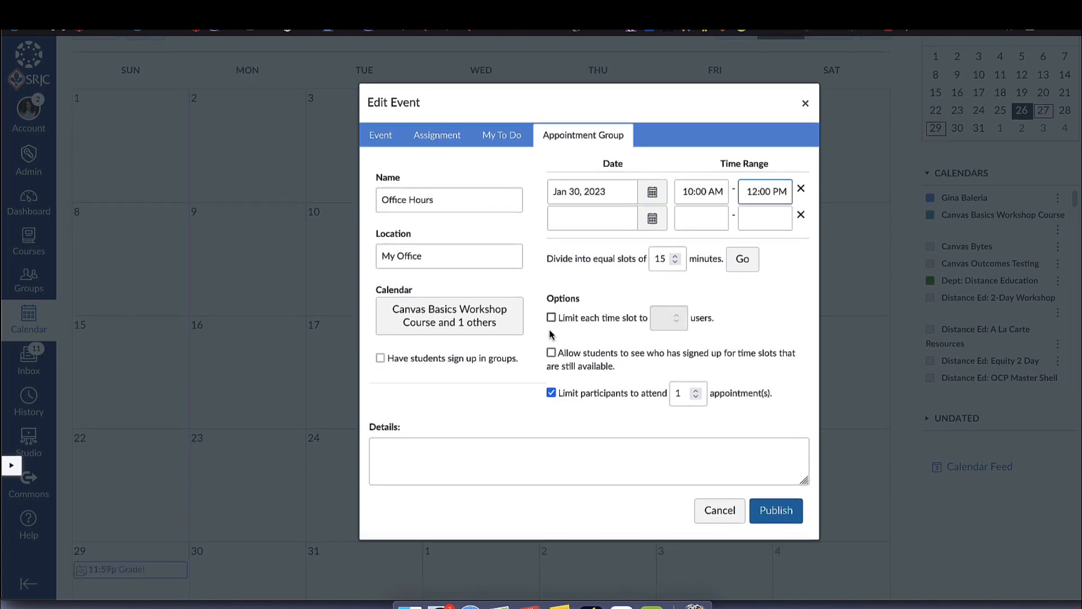
pyautogui.click(550, 331)
pyautogui.click(552, 318)
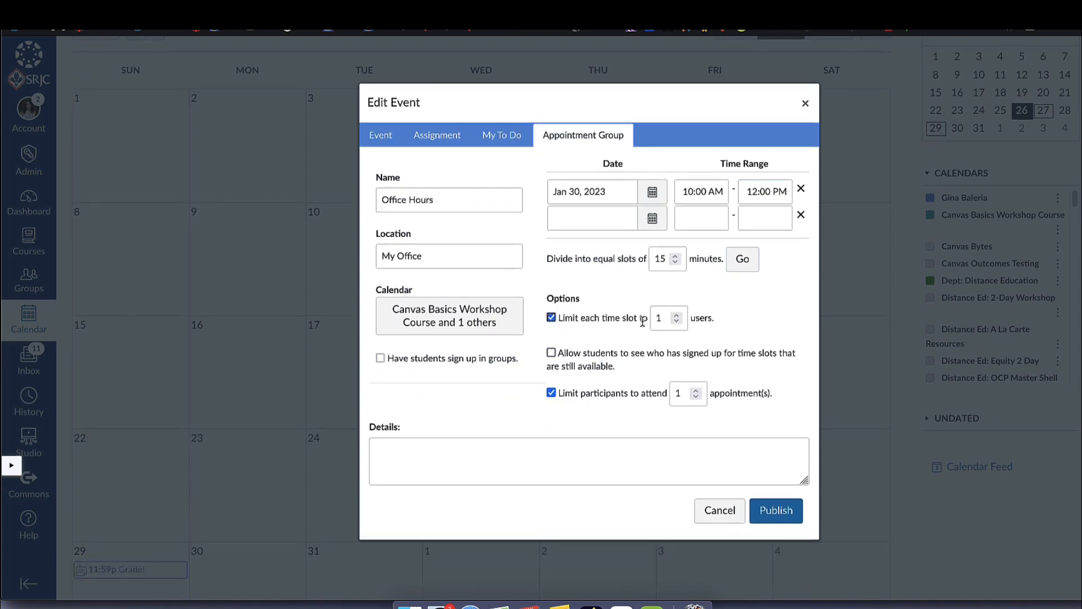
pyautogui.click(678, 317)
pyautogui.click(742, 260)
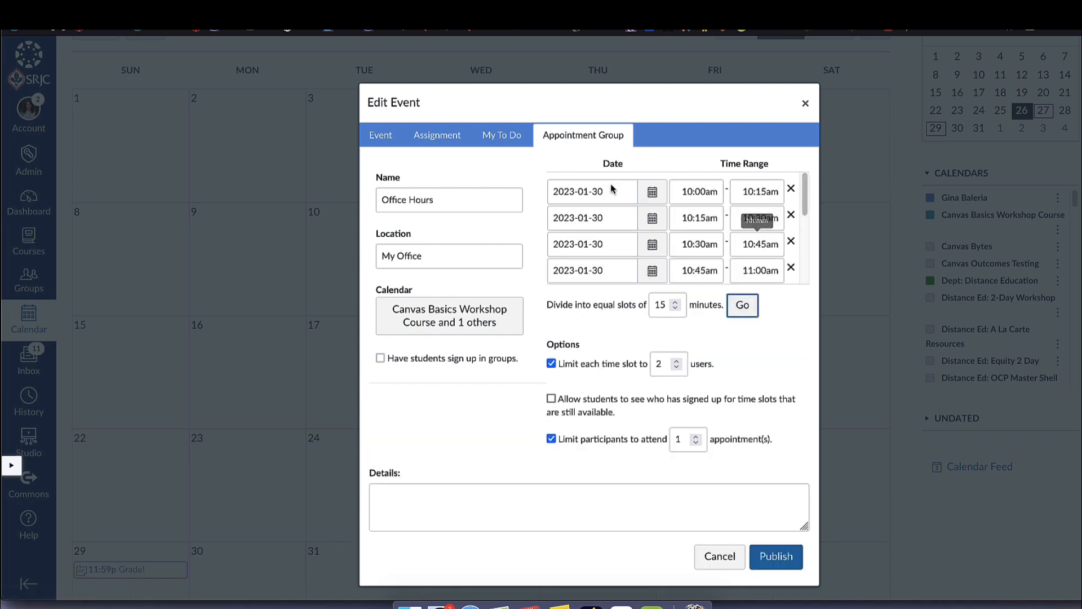
# Step: Review the generated time slots, publish the Office Hours appointment group, and check its entries on January 30
pyautogui.scroll(-5, 611, 248)
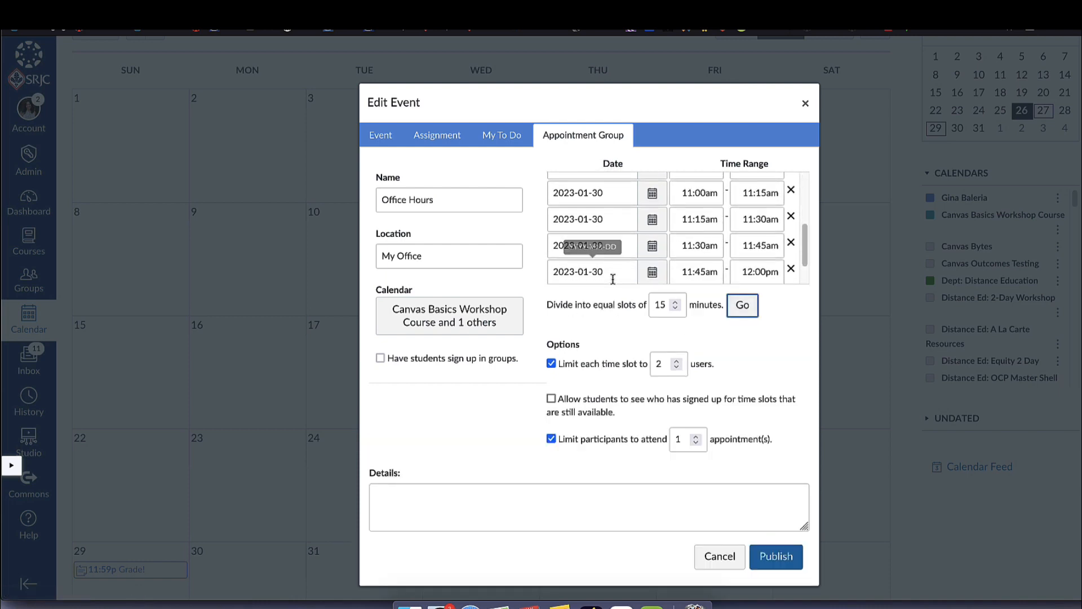
pyautogui.scroll(1, 612, 279)
pyautogui.scroll(3, 614, 224)
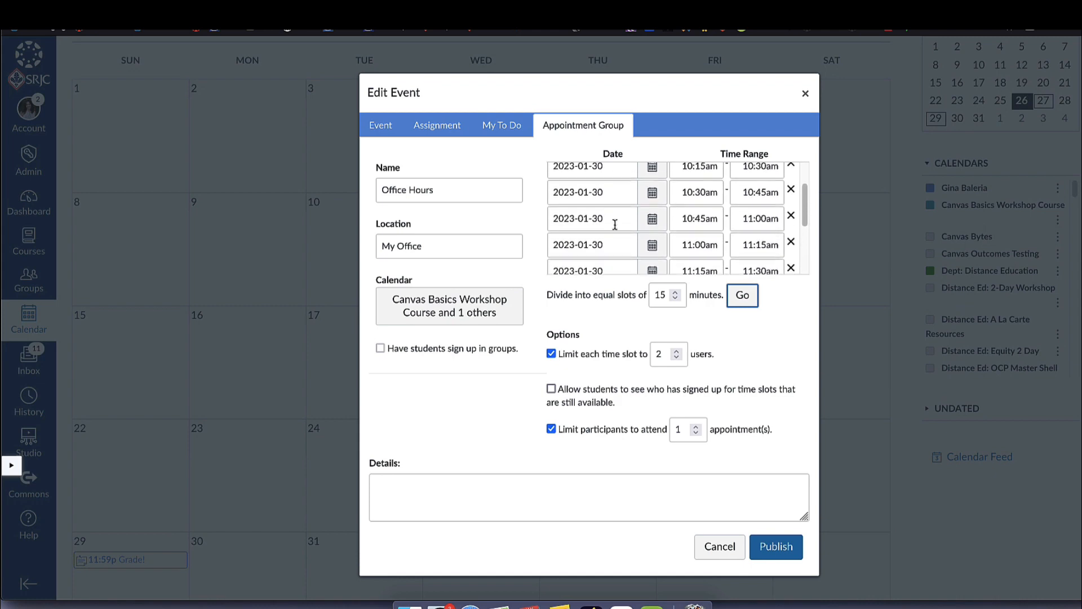
pyautogui.click(776, 546)
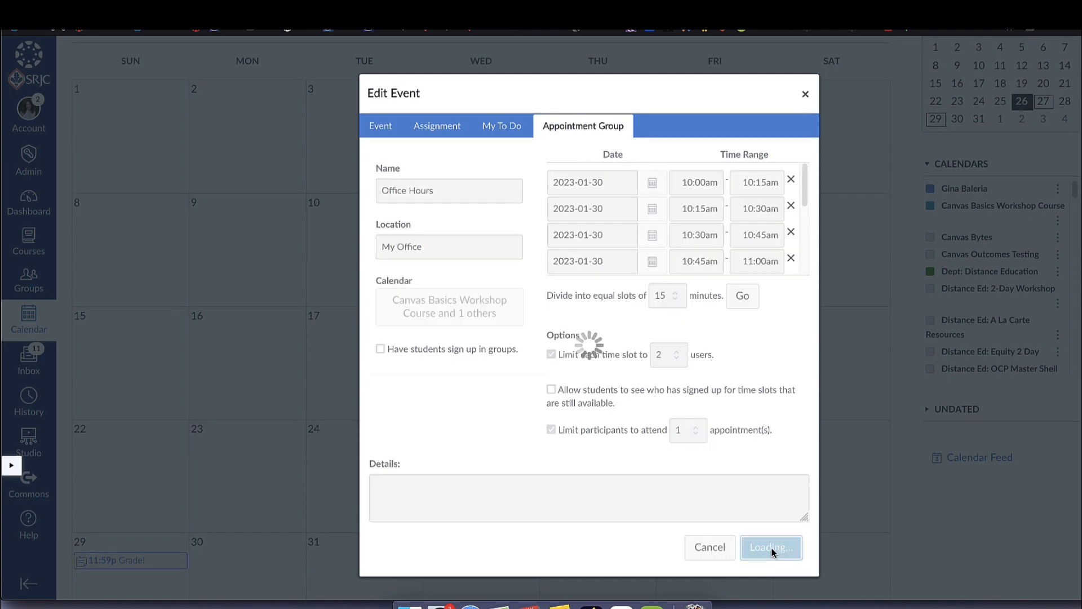
pyautogui.scroll(-3, 312, 379)
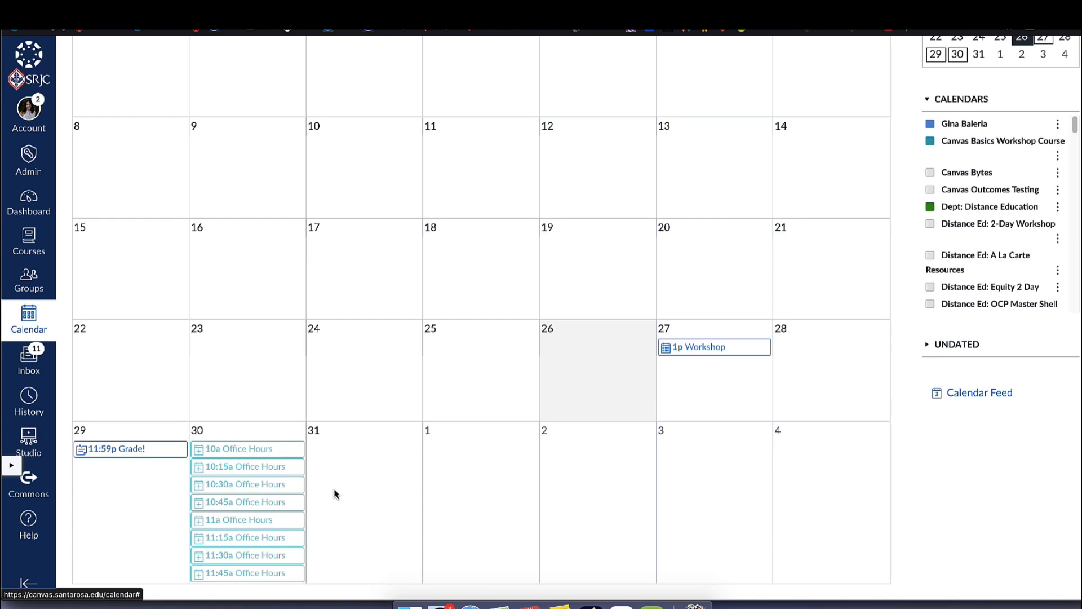
# Step: Open the Inbox and filter the conversations to the Distance Ed: Equity 2 Day favorite course
pyautogui.click(34, 361)
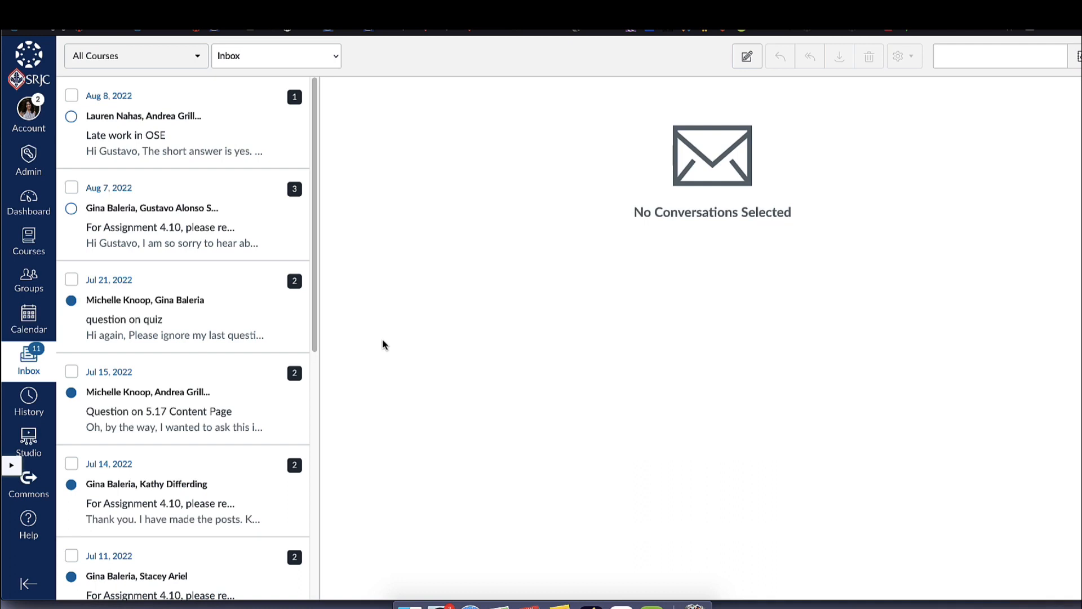
pyautogui.click(201, 59)
pyautogui.moveTo(171, 112)
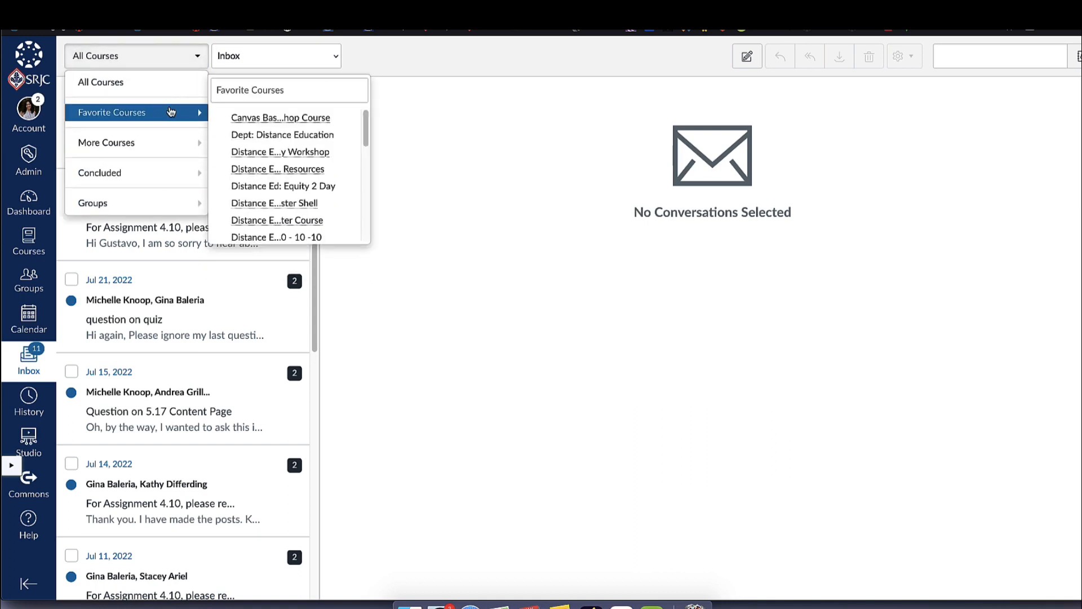
pyautogui.click(274, 186)
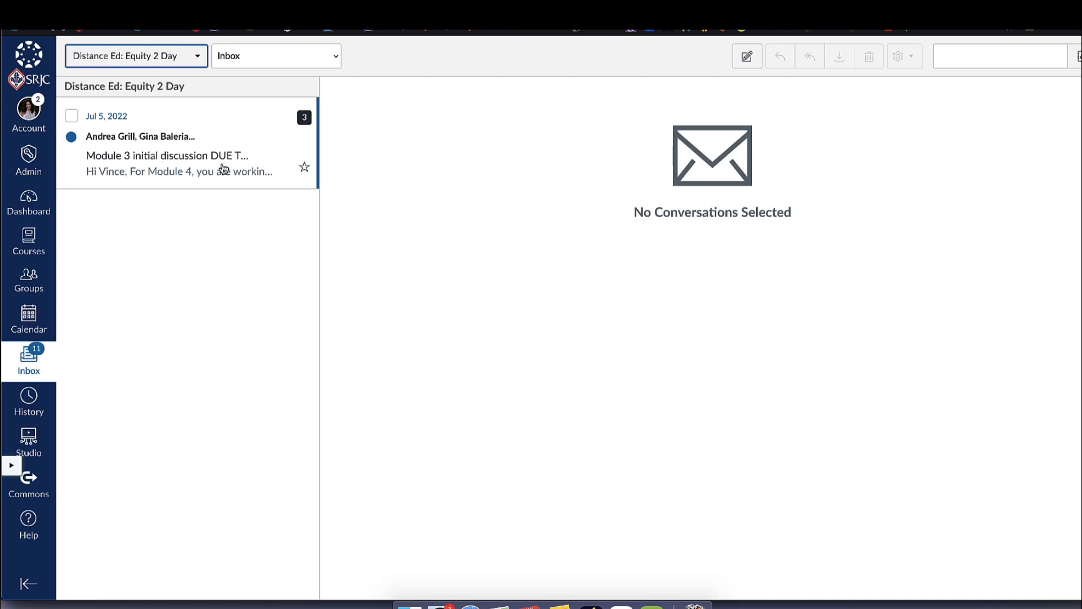
# Step: View the Sent messages for the selected course and switch the conversation filter to Unread
pyautogui.click(323, 56)
pyautogui.click(306, 97)
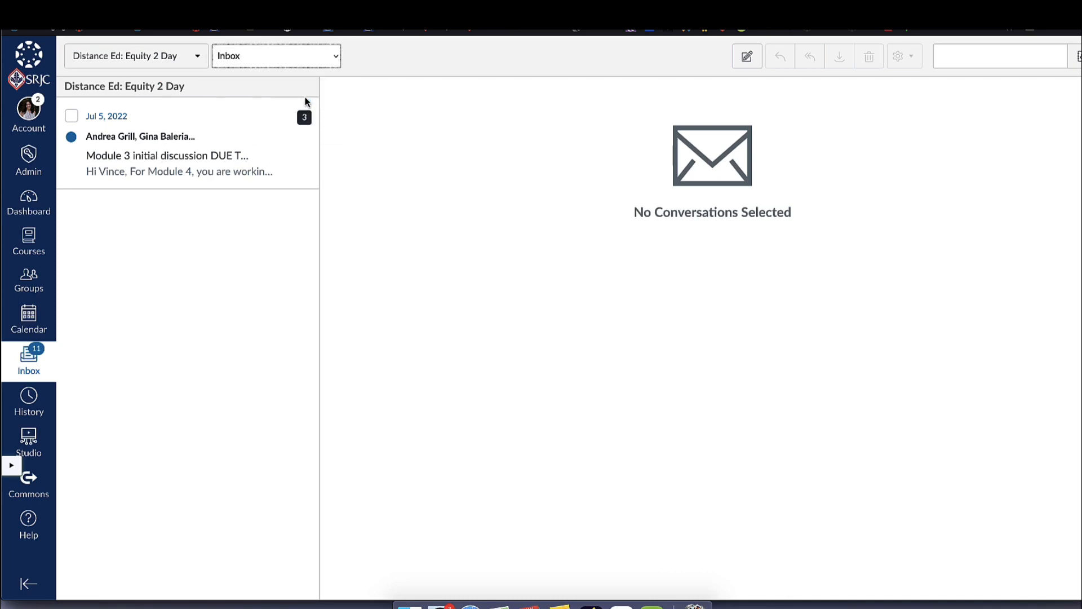
pyautogui.click(328, 56)
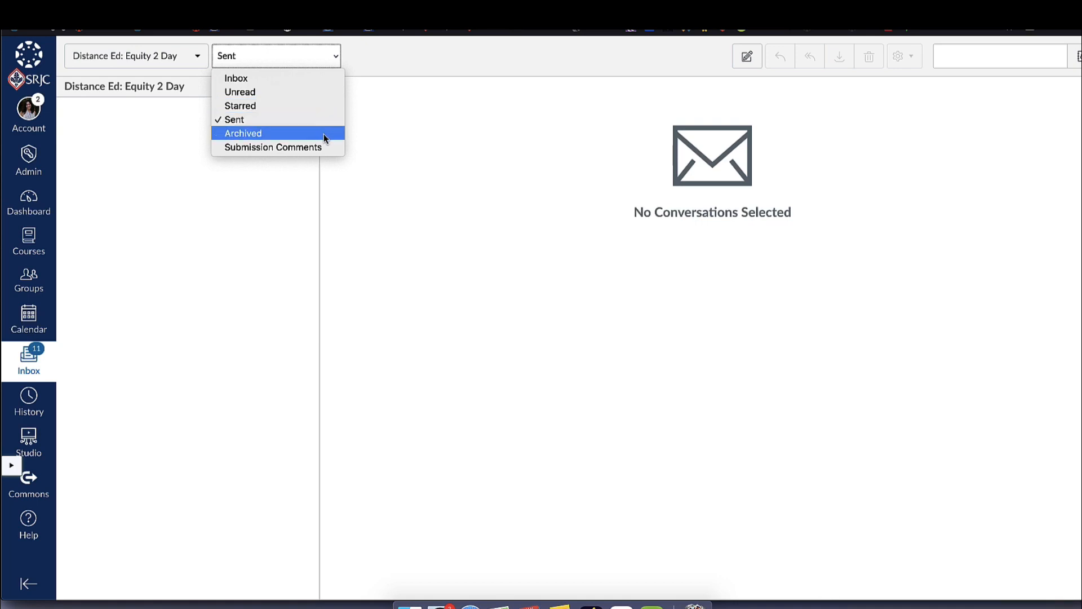
pyautogui.click(312, 93)
pyautogui.click(310, 65)
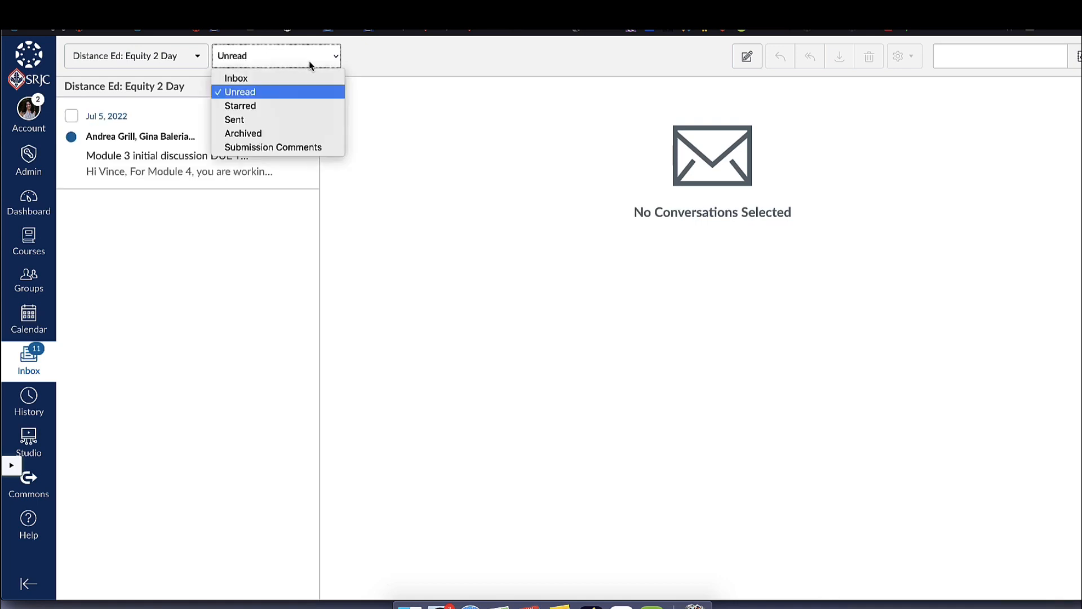
pyautogui.click(307, 91)
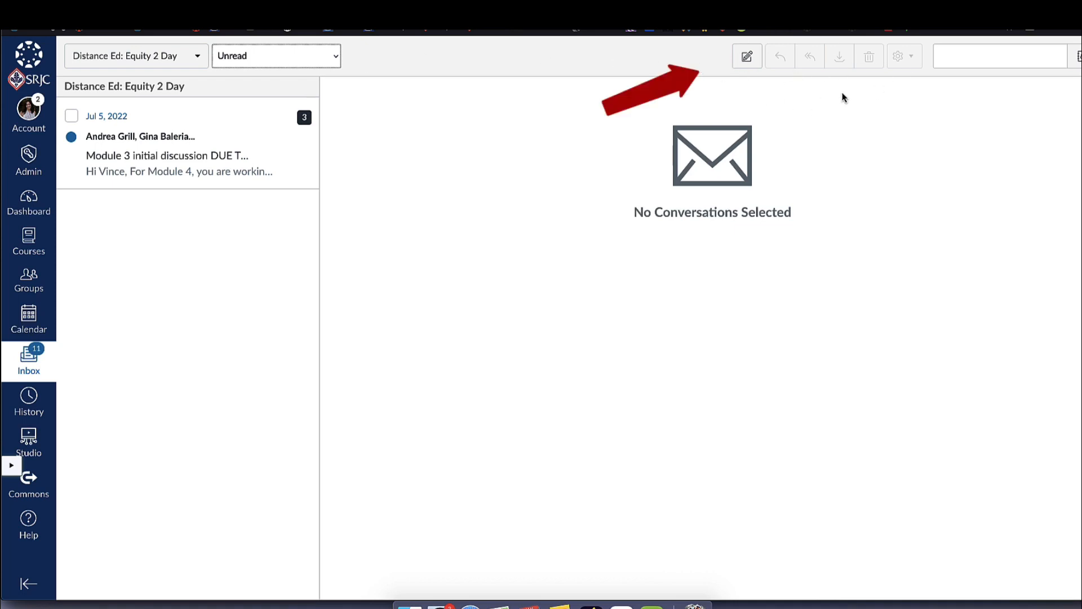
# Step: Check the recipient search suggestions for the current course and again with the course filter set to All Courses
pyautogui.click(1034, 58)
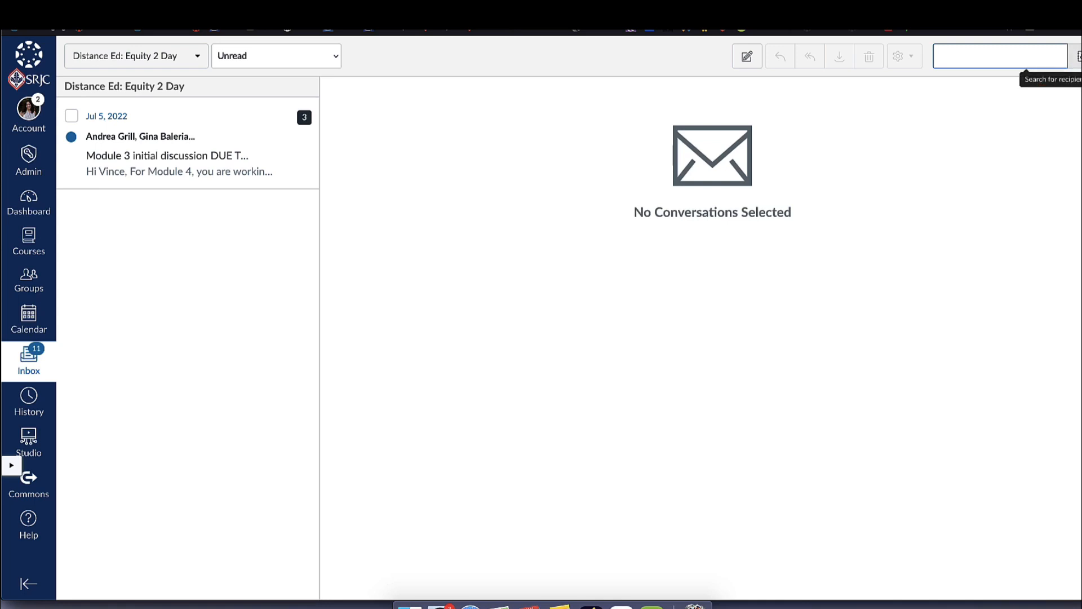
pyautogui.click(1027, 59)
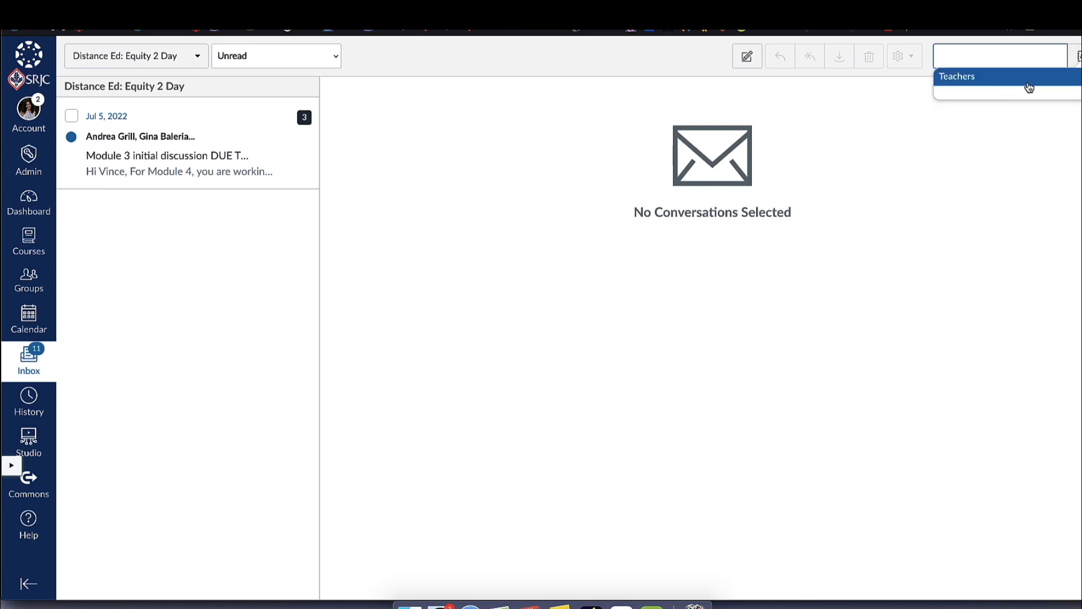
pyautogui.click(174, 54)
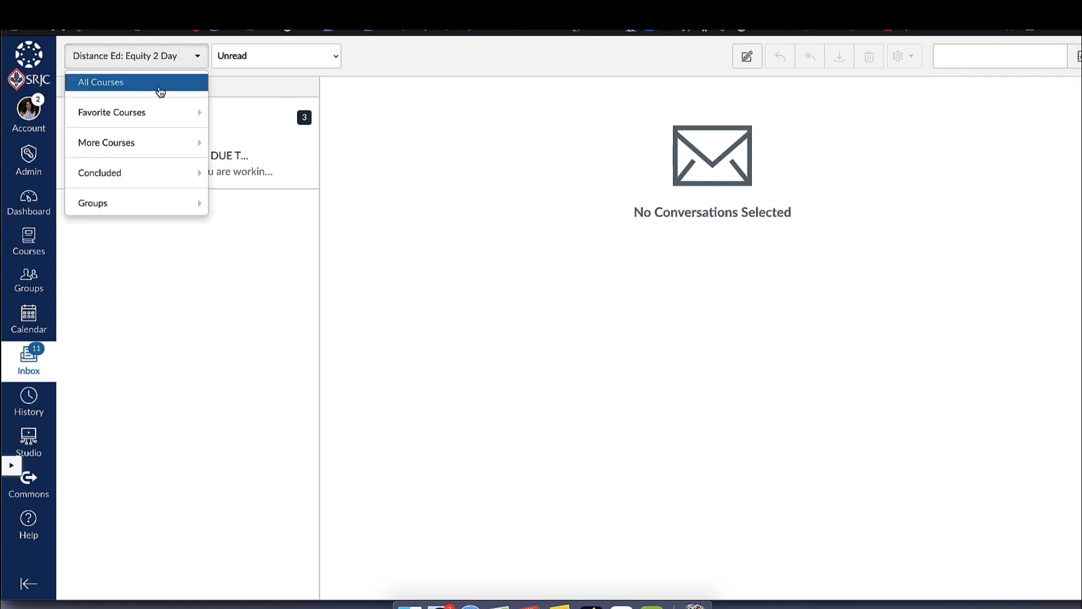
pyautogui.click(158, 85)
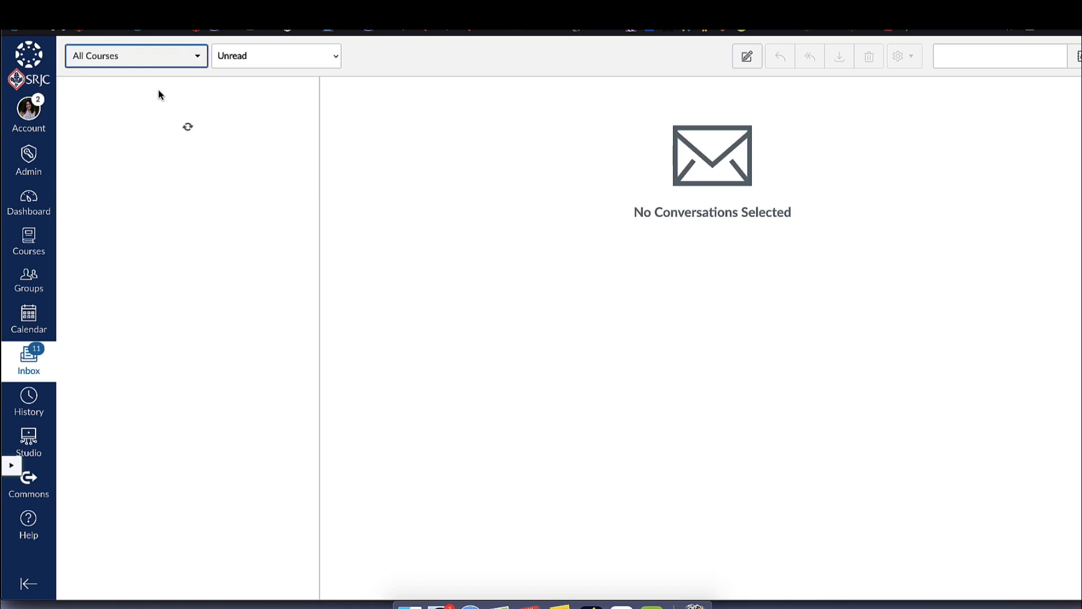
pyautogui.click(990, 59)
pyautogui.click(1077, 67)
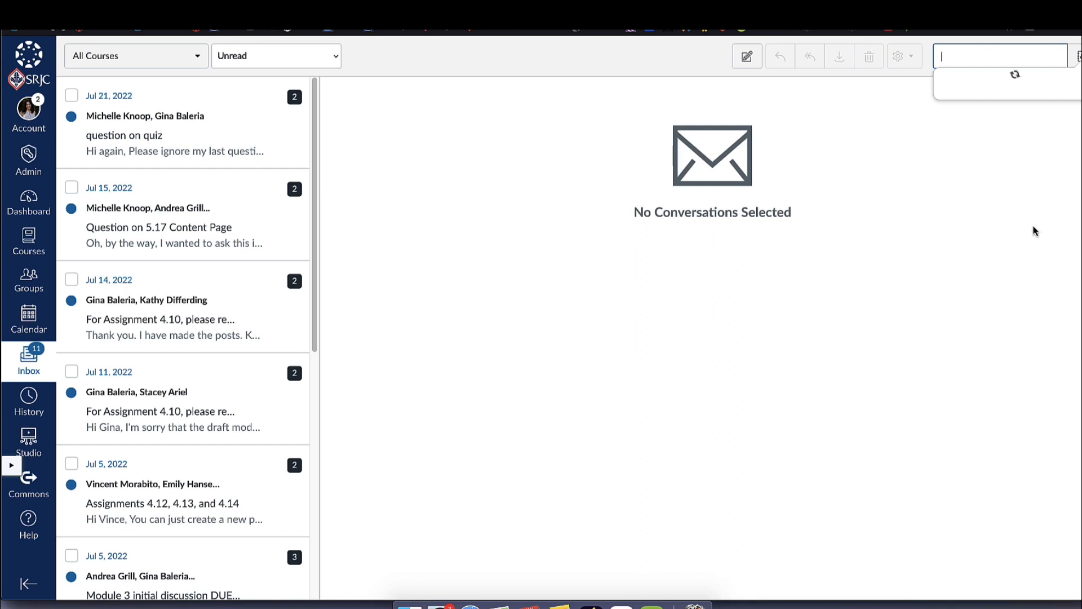
pyautogui.click(998, 222)
pyautogui.click(940, 140)
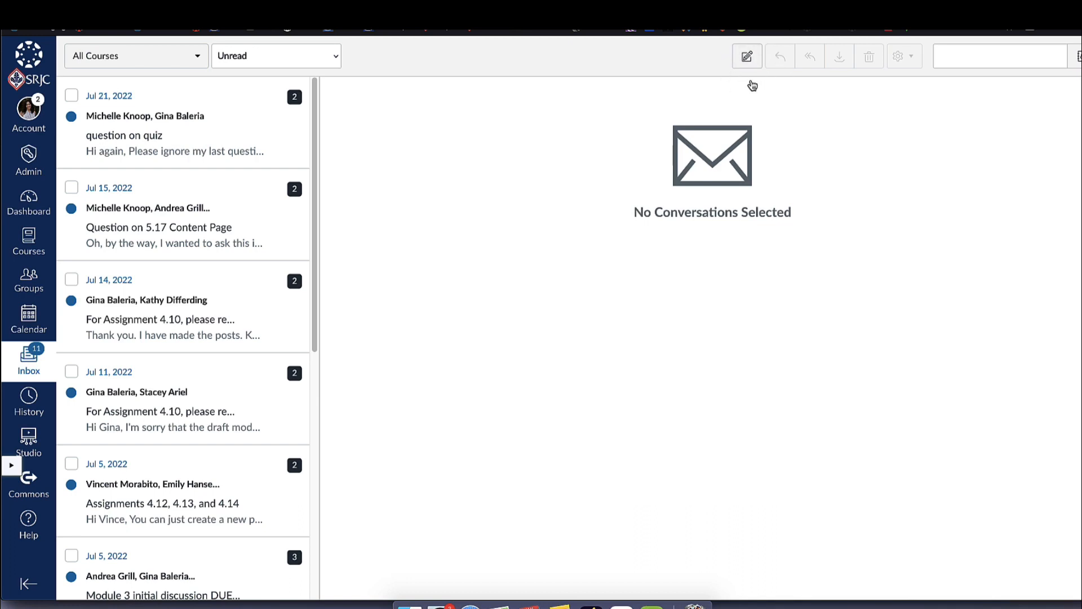
# Step: Start composing a new message and set its course to Distance Ed: Equity 2 Day
pyautogui.click(746, 59)
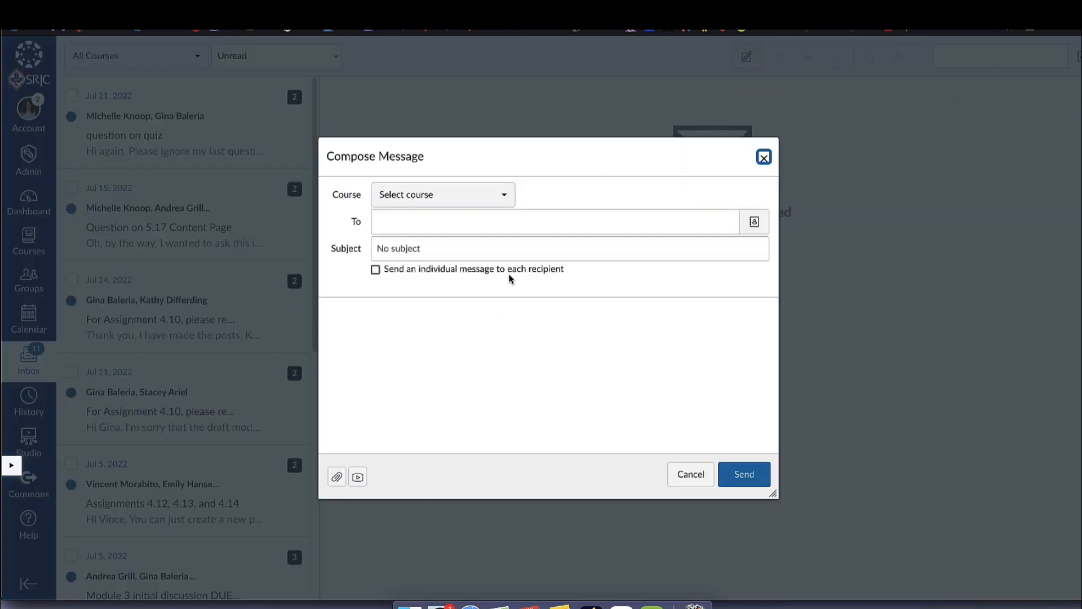
pyautogui.click(501, 198)
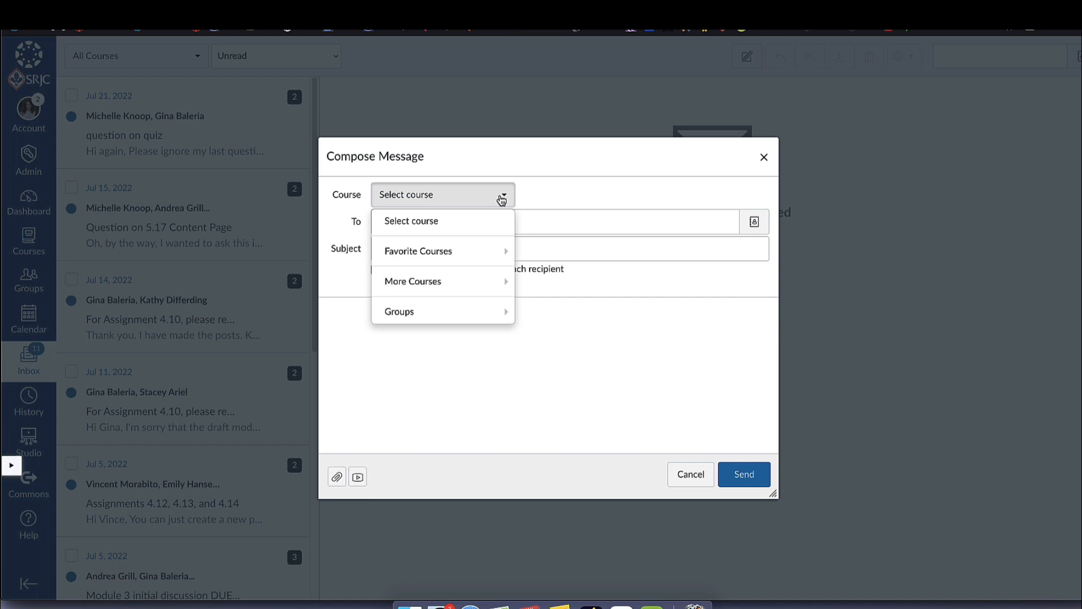
pyautogui.moveTo(500, 250)
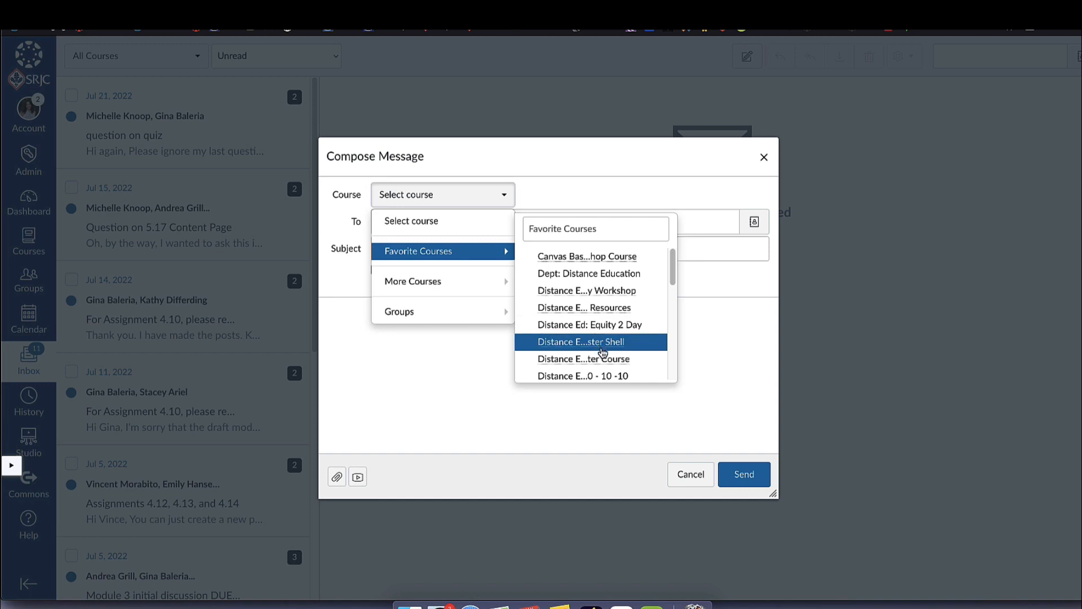
pyautogui.click(617, 325)
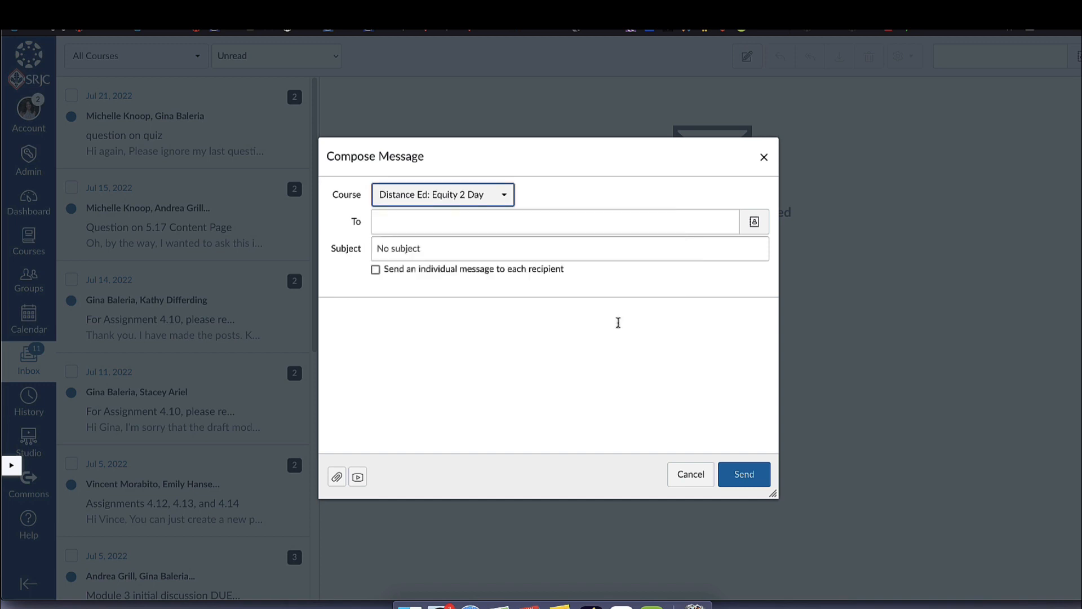
# Step: Address the message to all teachers in the Canvas Basics Workshop Course using the course address book
pyautogui.click(578, 220)
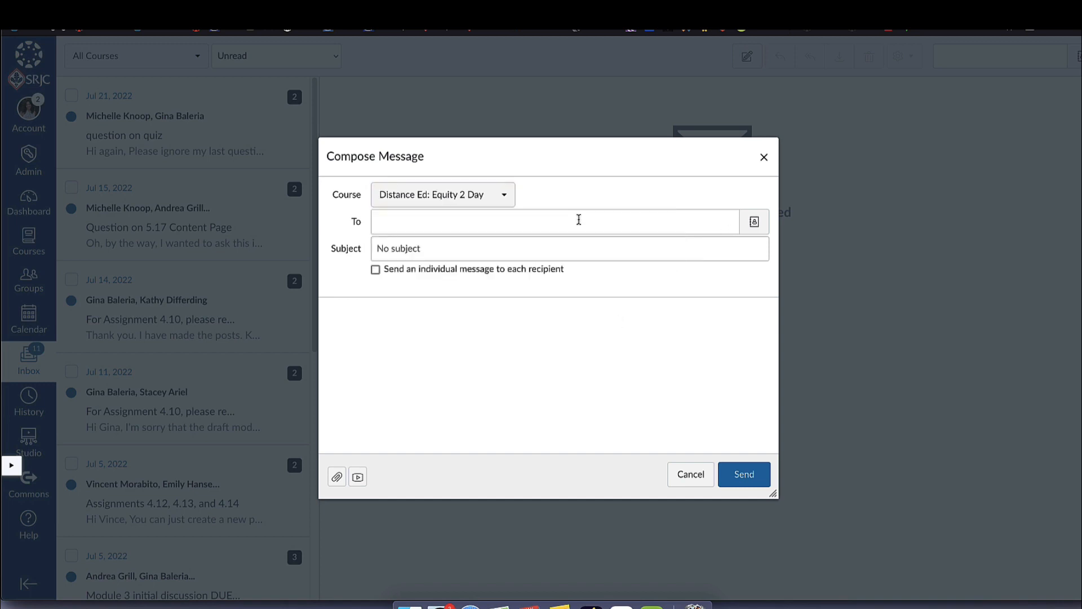
pyautogui.click(757, 222)
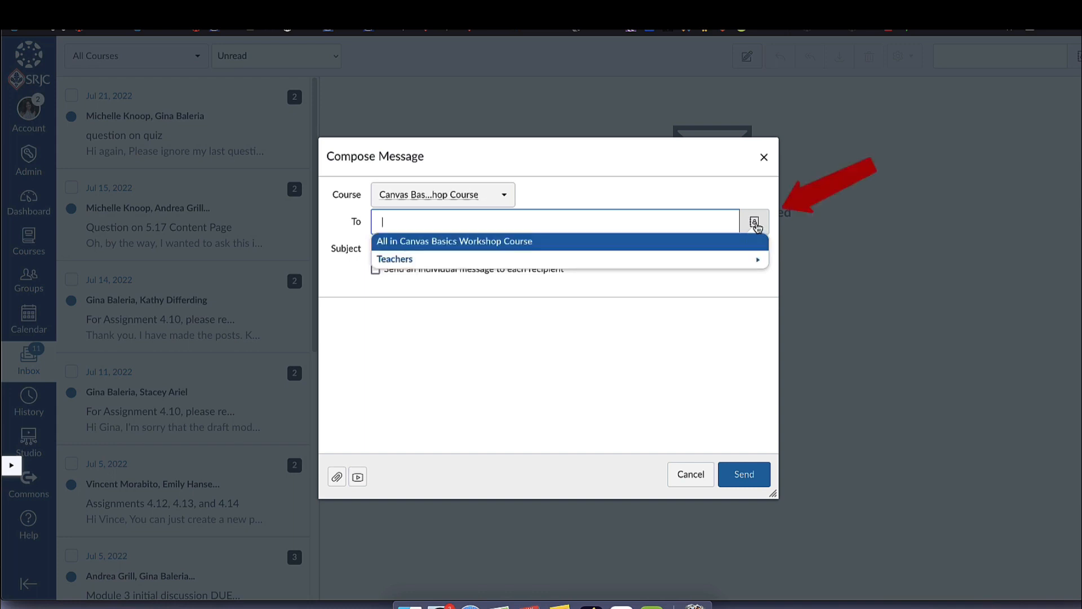
pyautogui.click(447, 264)
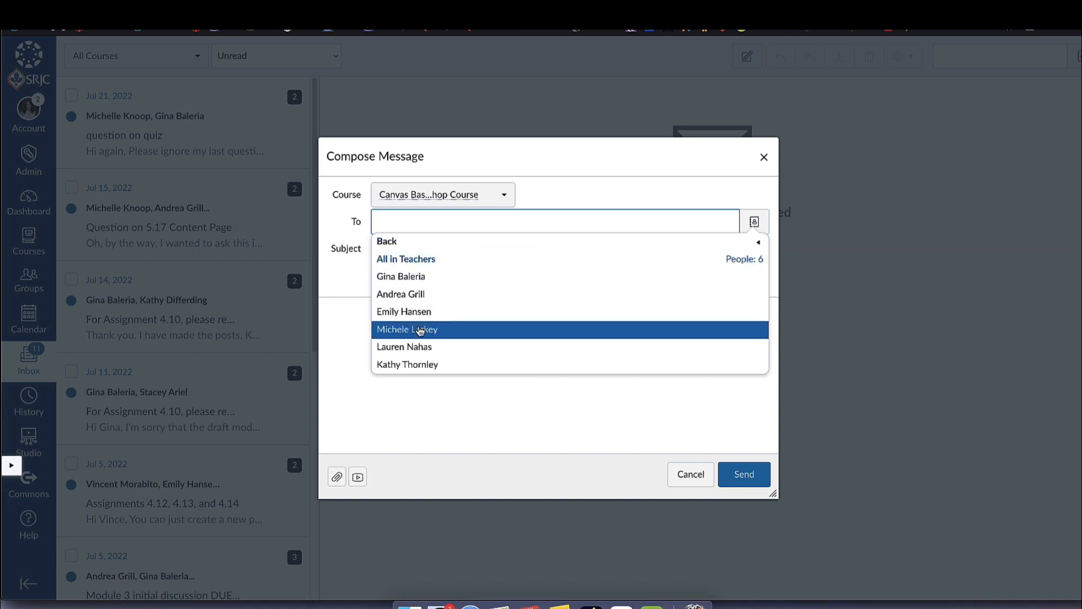
pyautogui.click(420, 261)
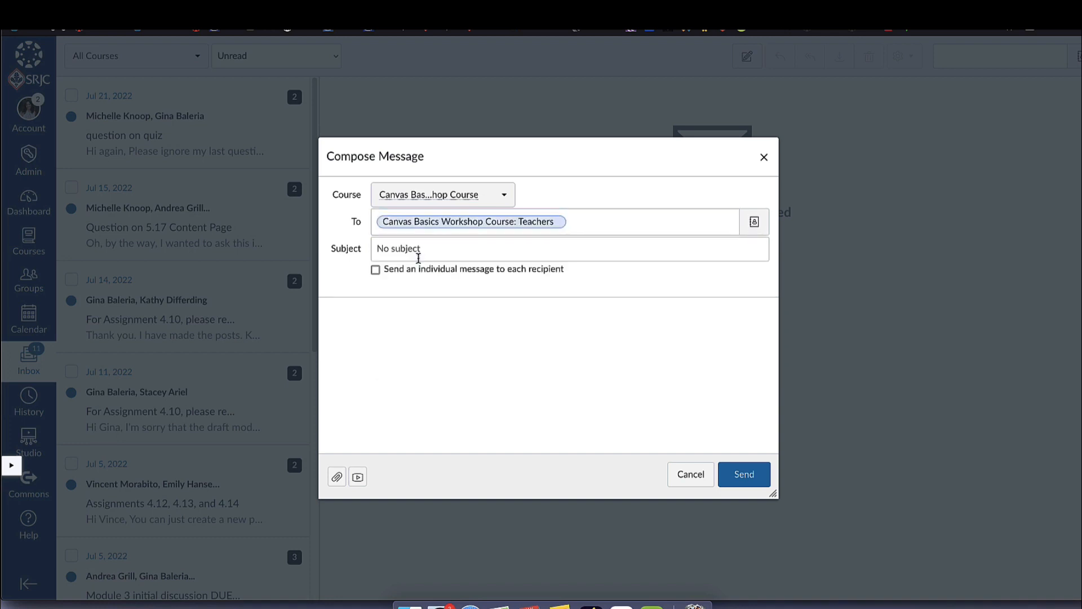
# Step: Enter "Welcome" as the message subject and close the draft without sending it
pyautogui.click(418, 253)
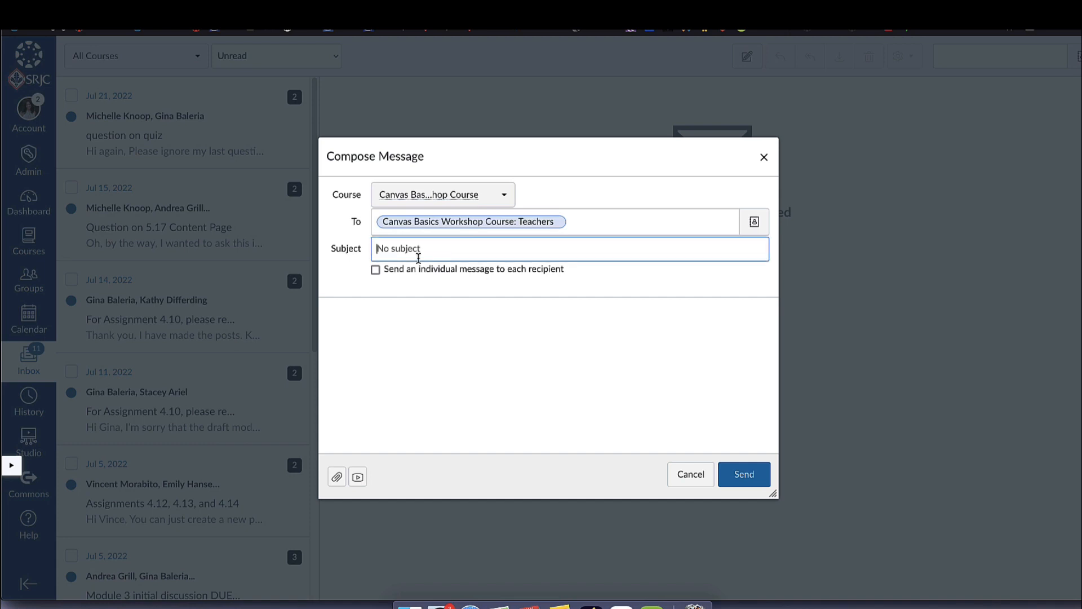
pyautogui.write('Welcome')
pyautogui.click(400, 353)
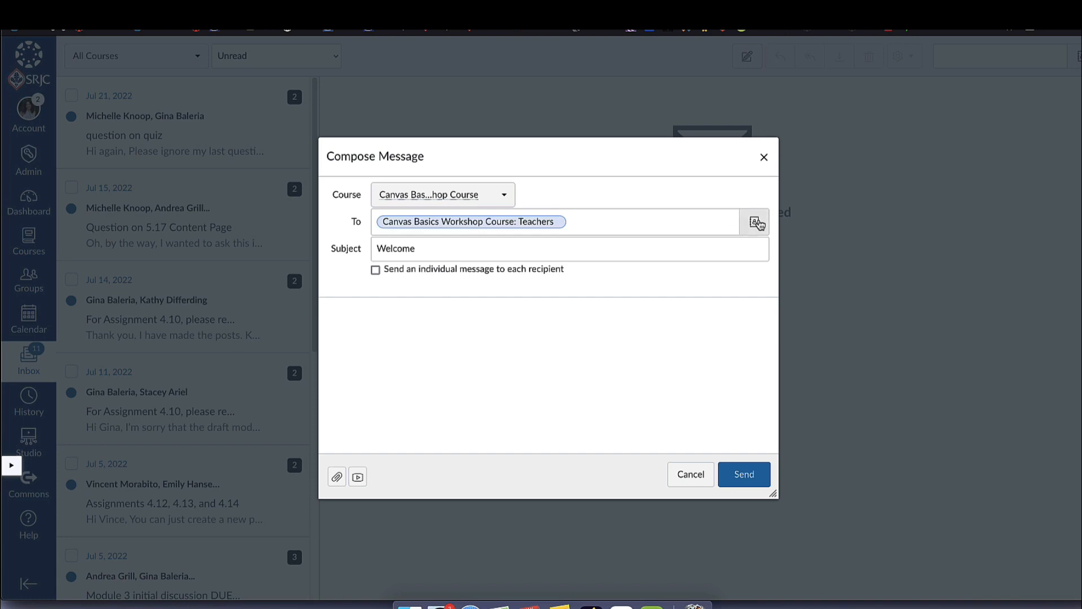
pyautogui.click(763, 160)
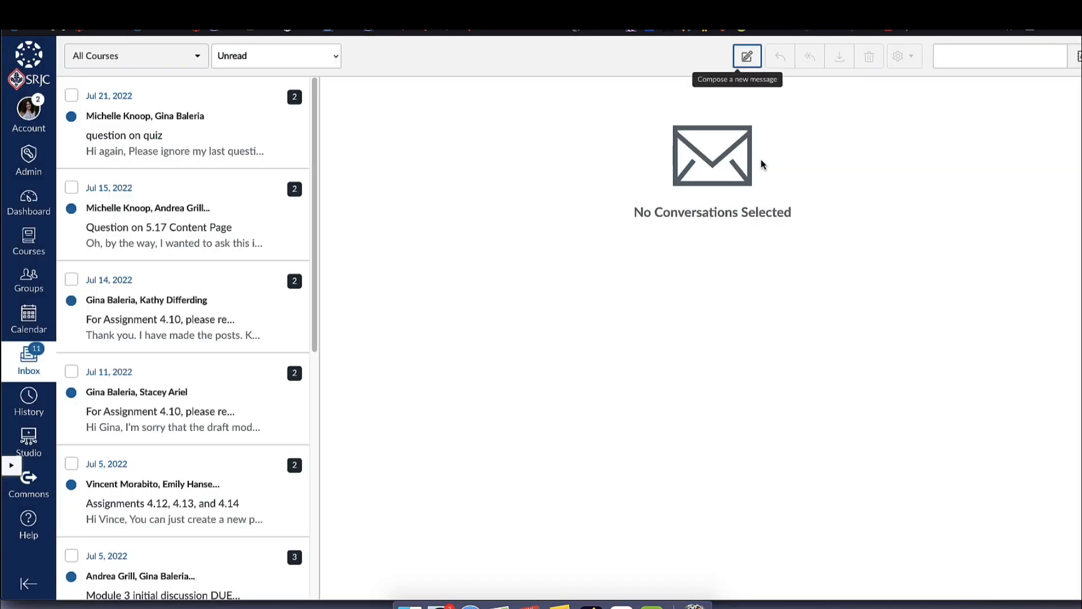
# Step: Look through the full Recent History list and open the Studio media library
pyautogui.click(34, 409)
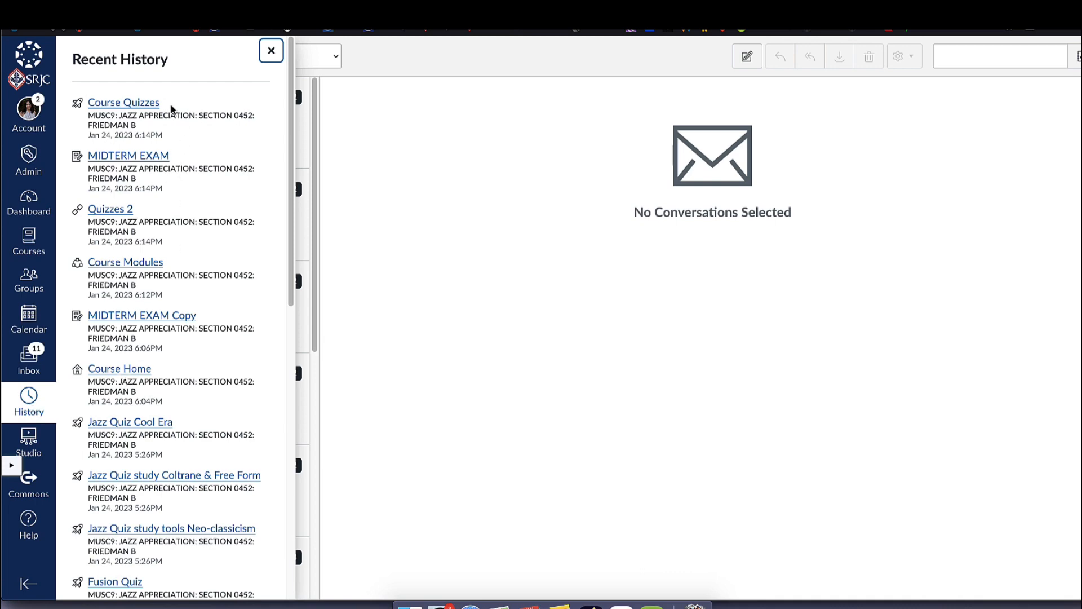
pyautogui.scroll(-10, 123, 417)
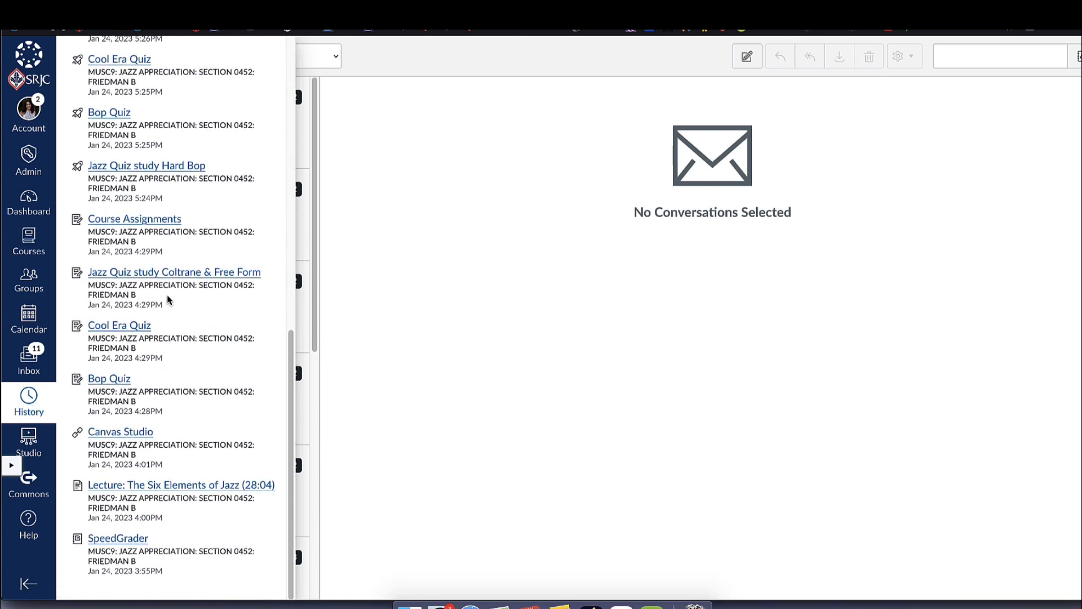
pyautogui.scroll(10, 169, 299)
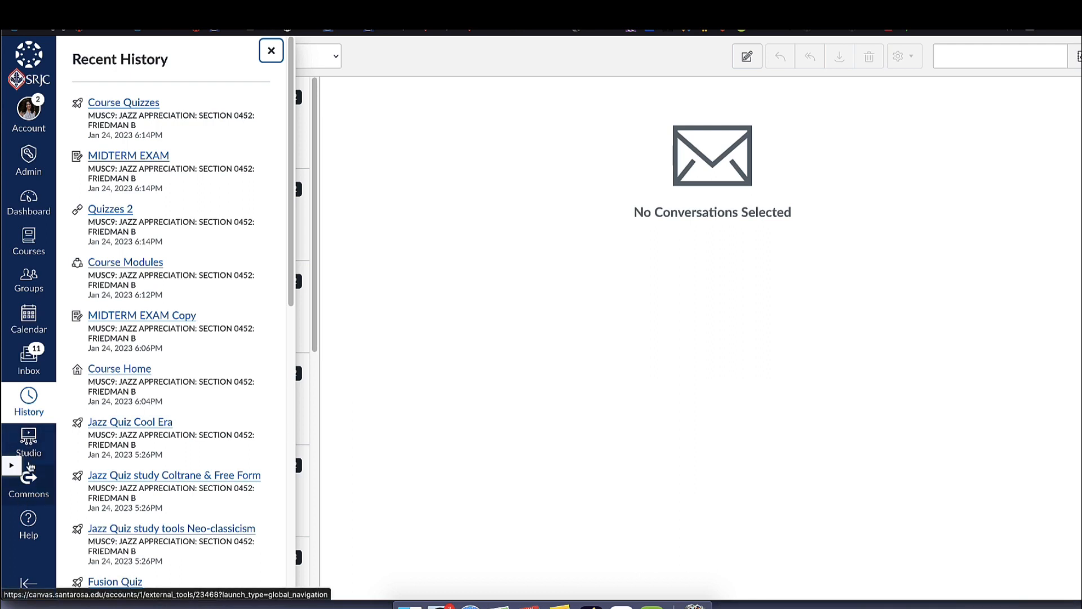
pyautogui.click(30, 452)
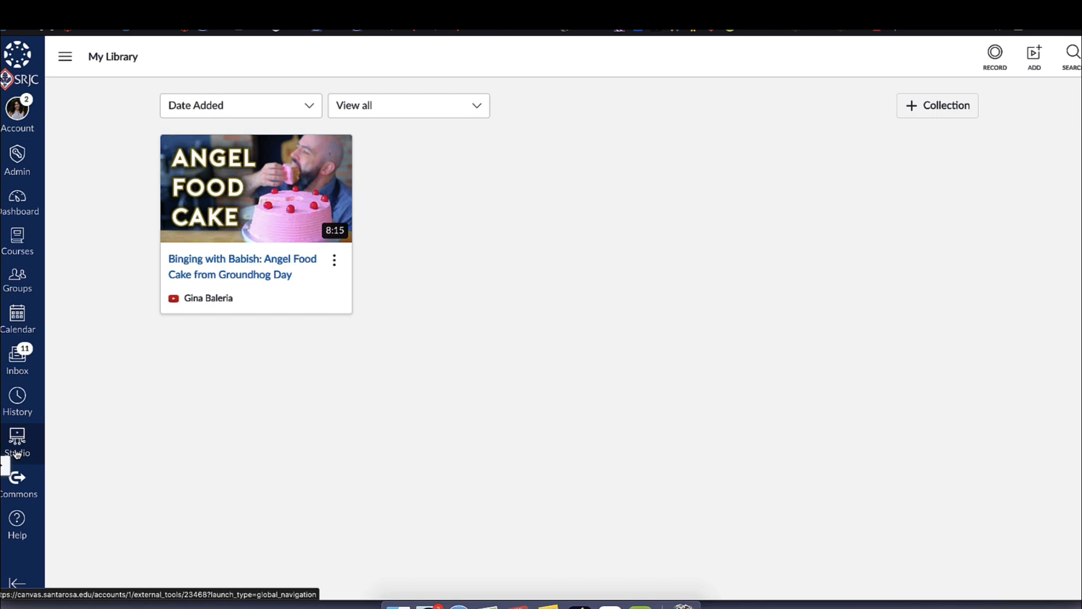
# Step: Search Commons for "journalism" after dismissing the module update notice, and browse the shared resources
pyautogui.click(18, 484)
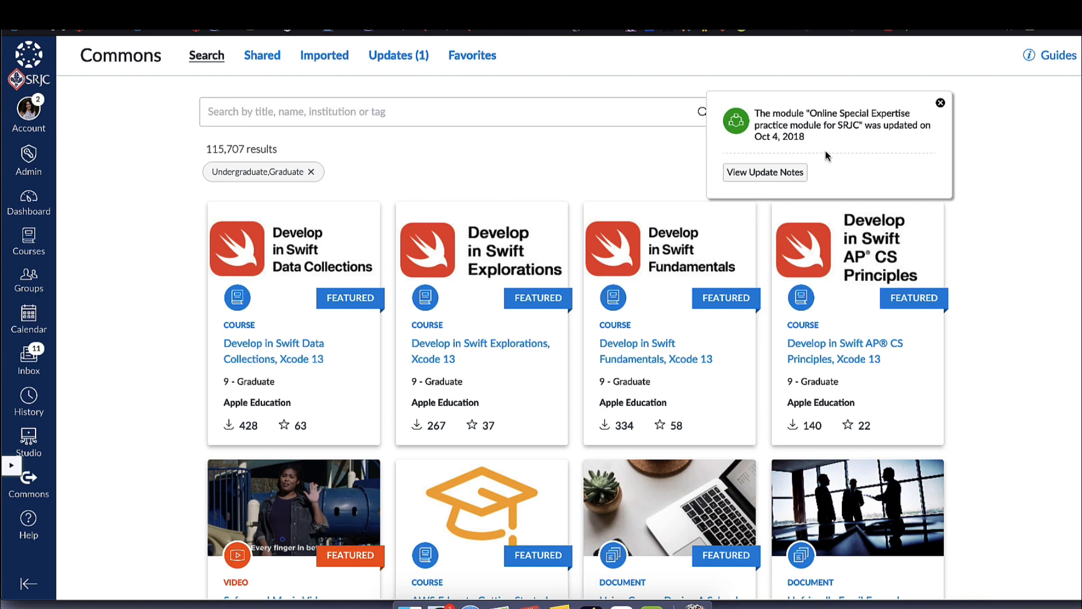
pyautogui.click(940, 102)
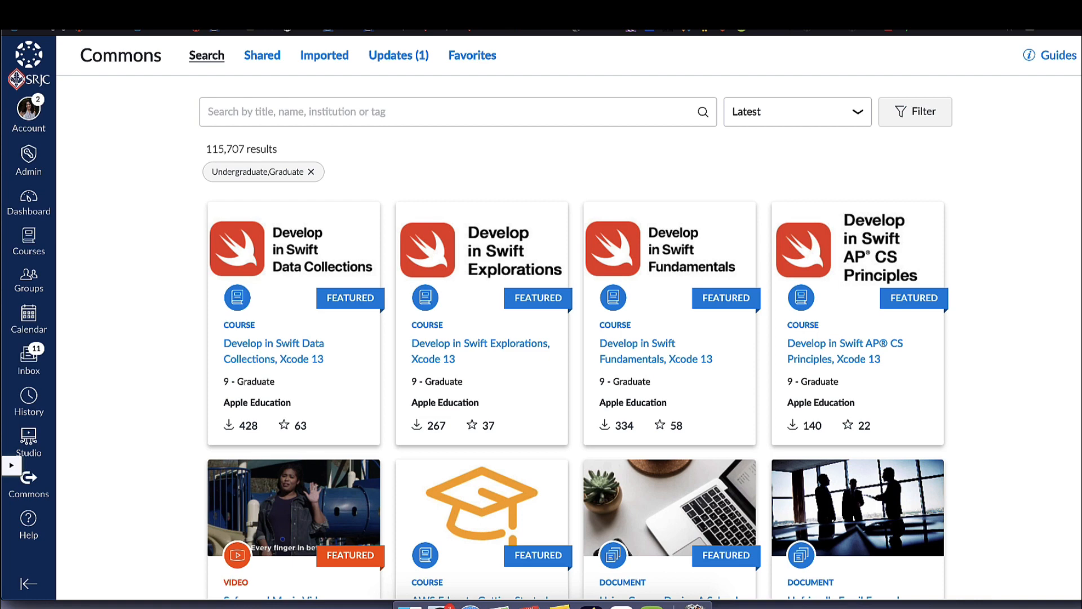
pyautogui.click(640, 112)
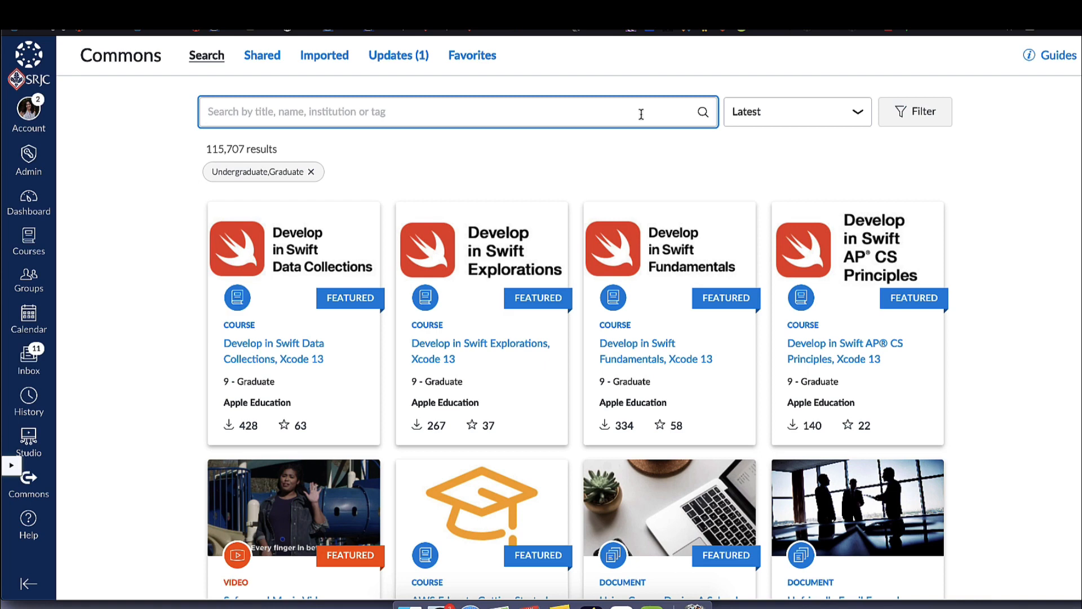
pyautogui.write('j')
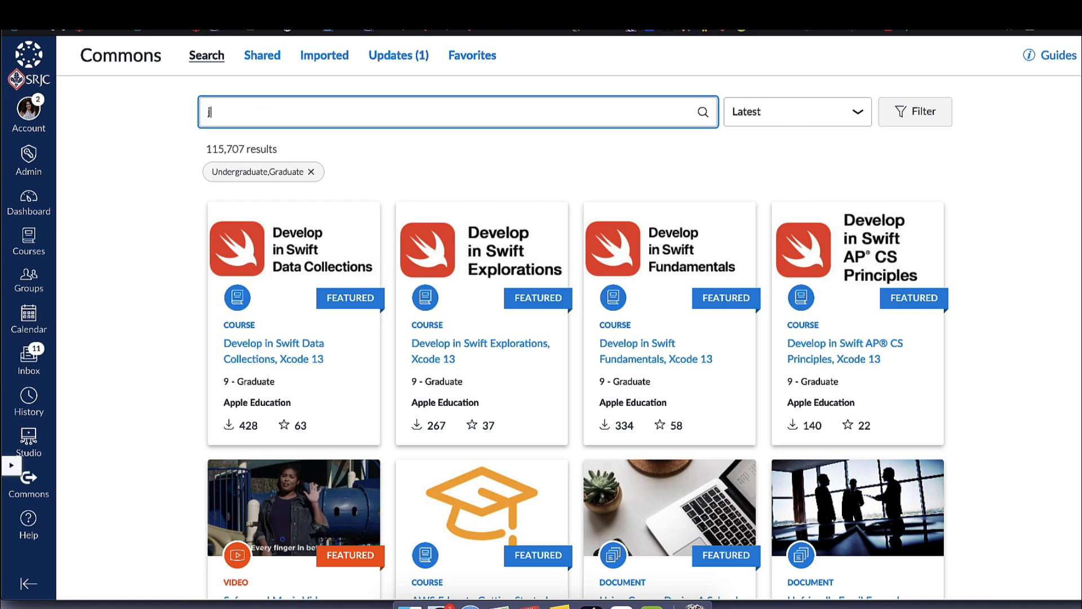
pyautogui.write('ournalism')
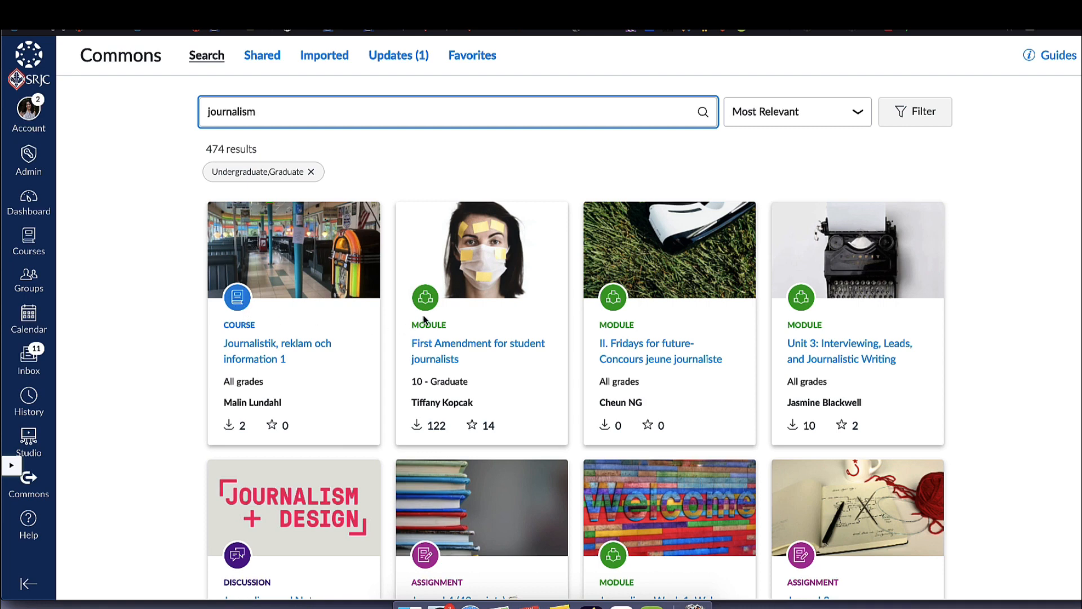
pyautogui.scroll(-3, 529, 335)
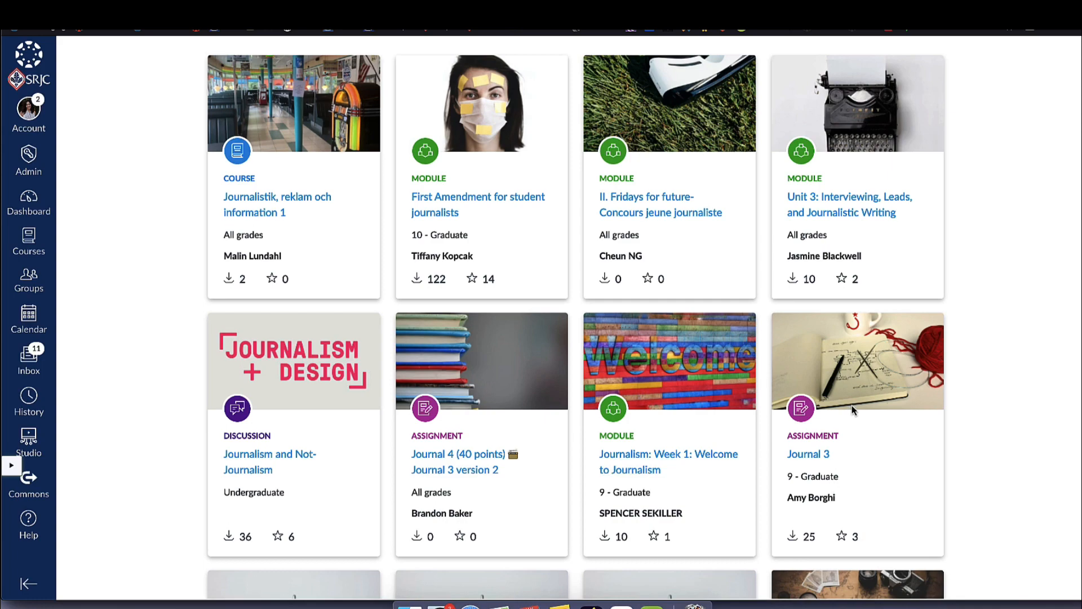
pyautogui.scroll(-3, 851, 404)
pyautogui.scroll(-8, 852, 408)
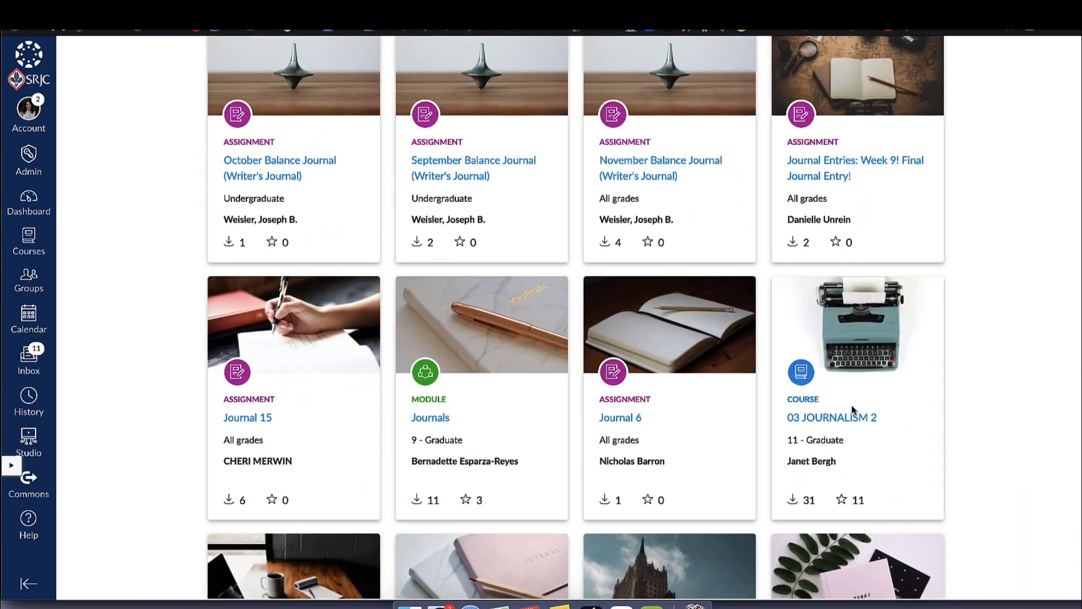
# Step: Examine the journalism resources in Commons, comparing their content types, grade levels, download counts and favorites
pyautogui.scroll(-3, 852, 410)
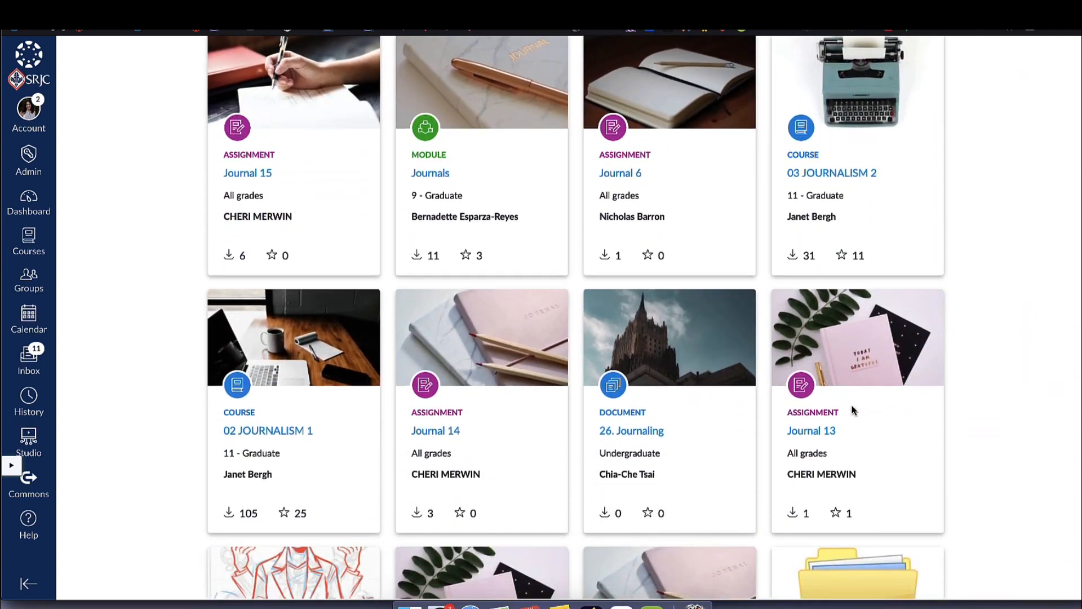
pyautogui.scroll(-10, 852, 409)
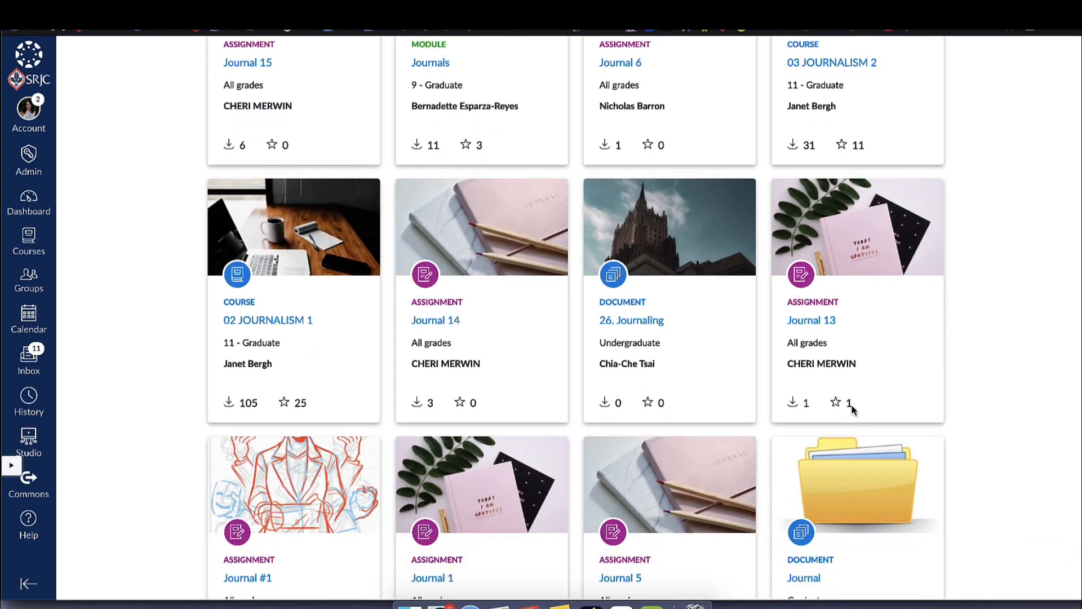
pyautogui.scroll(7, 851, 405)
pyautogui.scroll(-1, 852, 408)
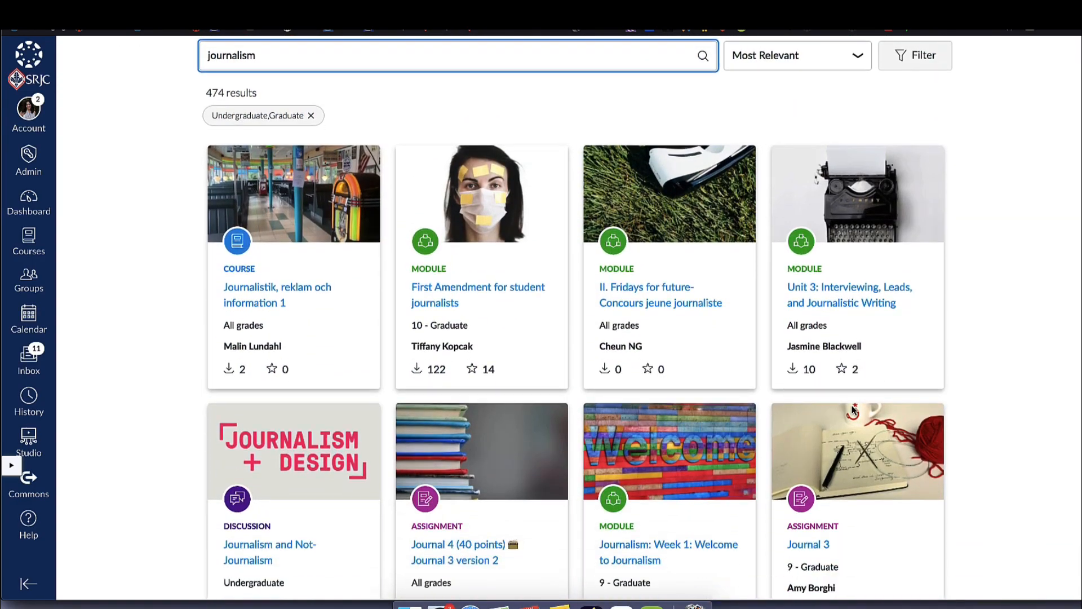
pyautogui.scroll(-12, 853, 409)
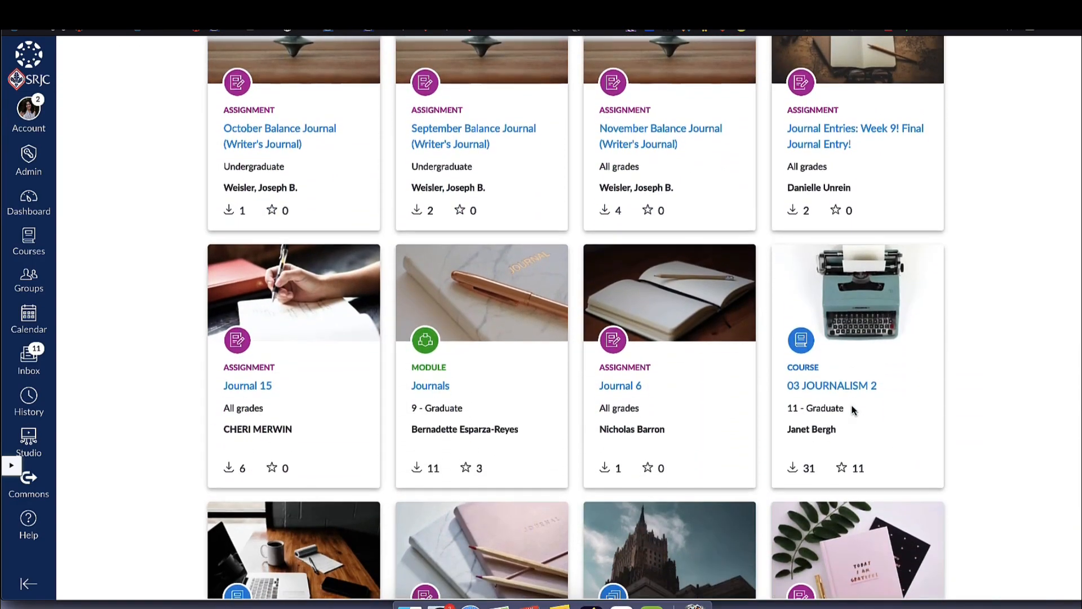
pyautogui.scroll(-1, 852, 410)
pyautogui.scroll(-1, 450, 465)
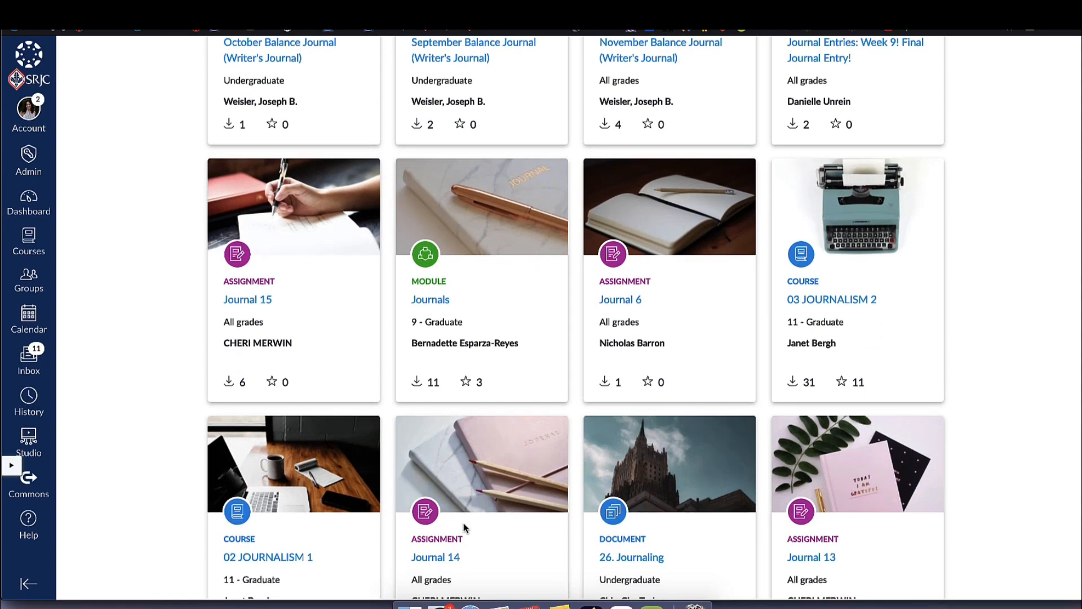
pyautogui.scroll(-1, 463, 528)
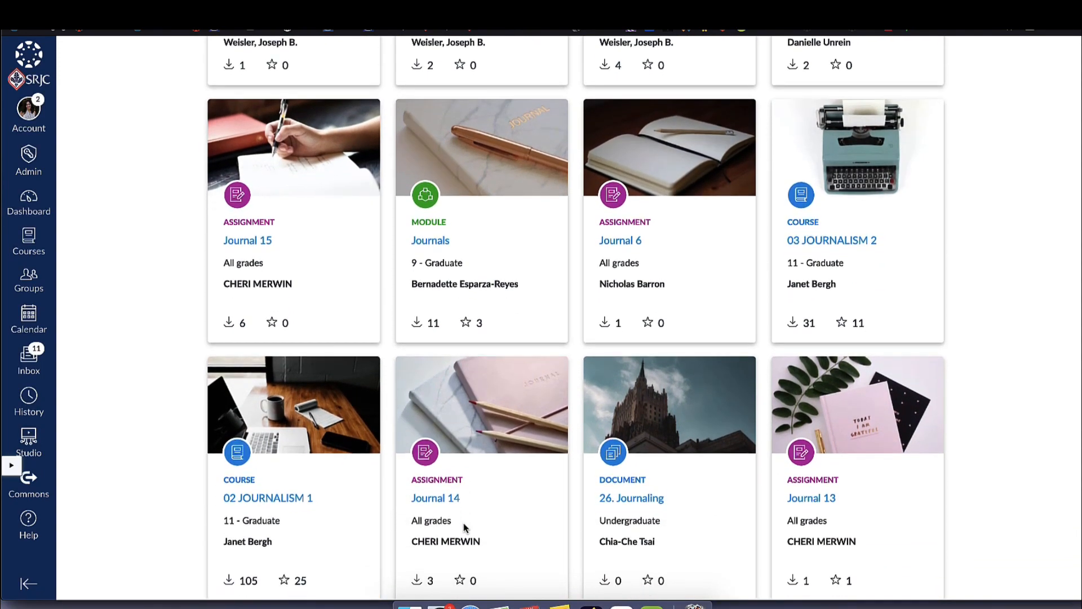
pyautogui.scroll(5, 464, 528)
pyautogui.scroll(10, 463, 527)
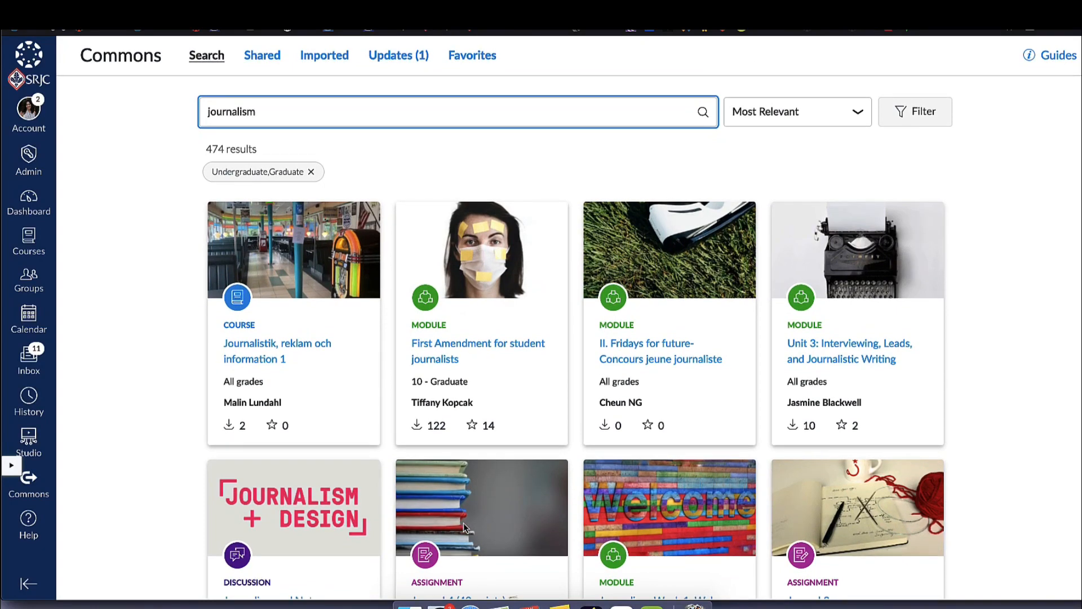
# Step: Search Commons for "SRJC quickstart" and look over the matching resources
pyautogui.moveTo(271, 113); pyautogui.dragTo(145, 106)
pyautogui.write('SRJC')
pyautogui.press('Return')
pyautogui.write('qu')
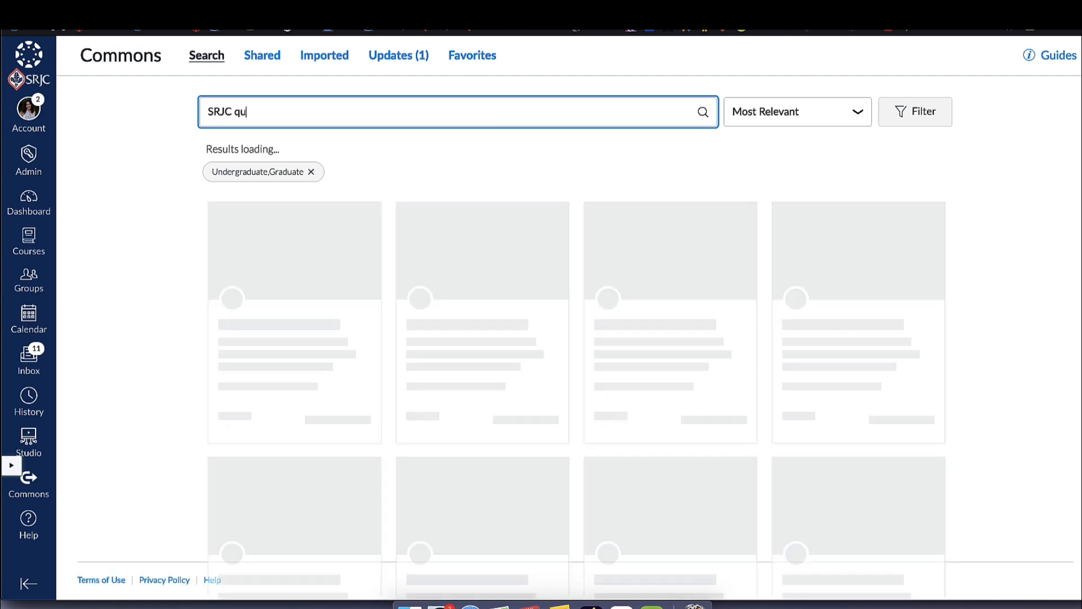
pyautogui.write('ickstart')
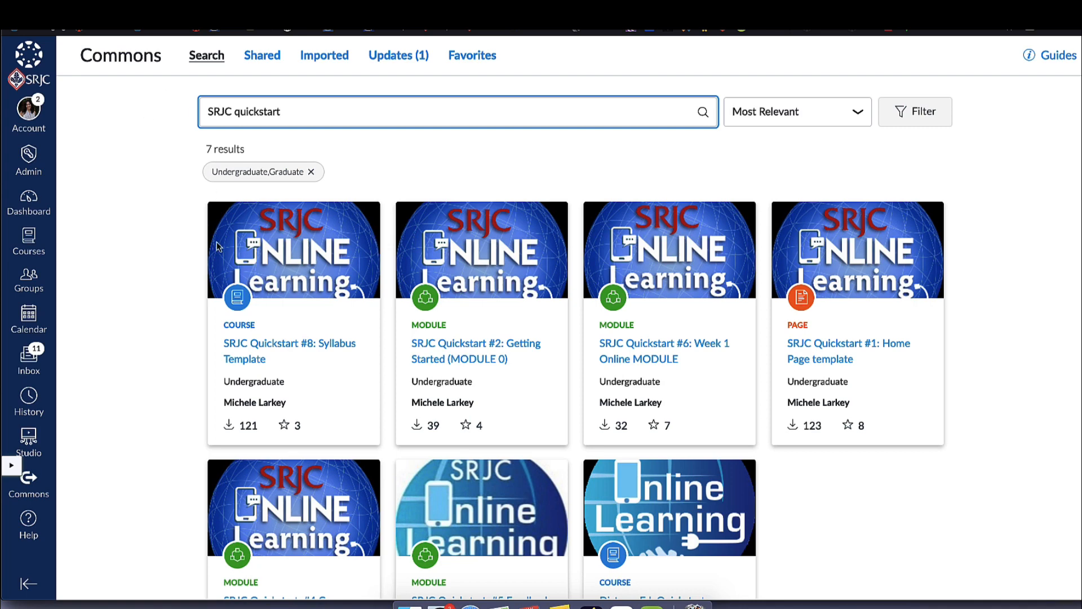
pyautogui.scroll(-3, 221, 249)
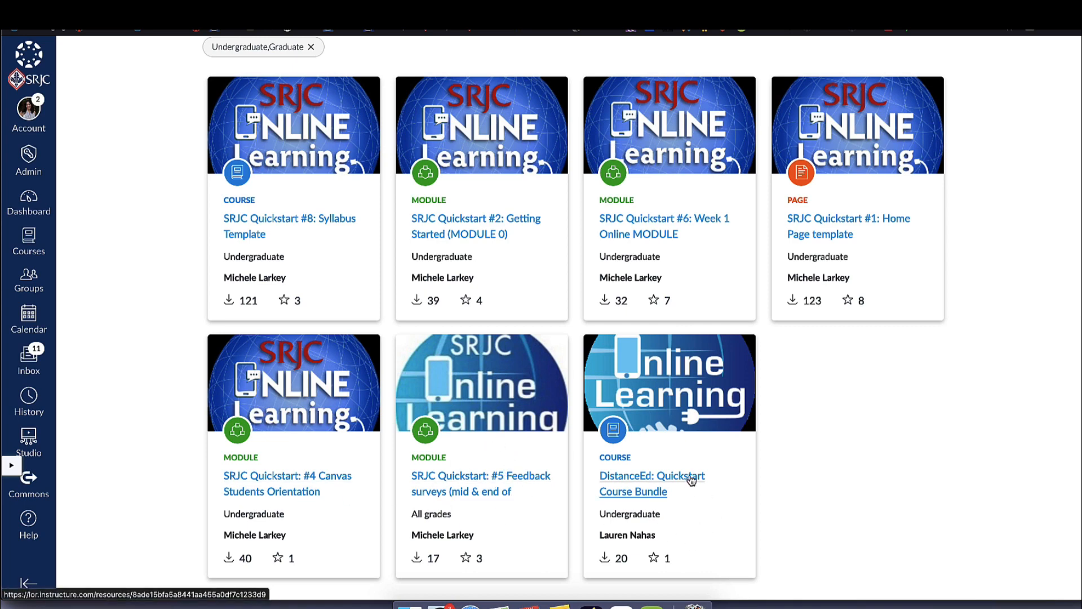
# Step: Open the "DistanceEd: Quickstart Course Bundle" resource and review its modules through Week 1 - Online
pyautogui.click(653, 488)
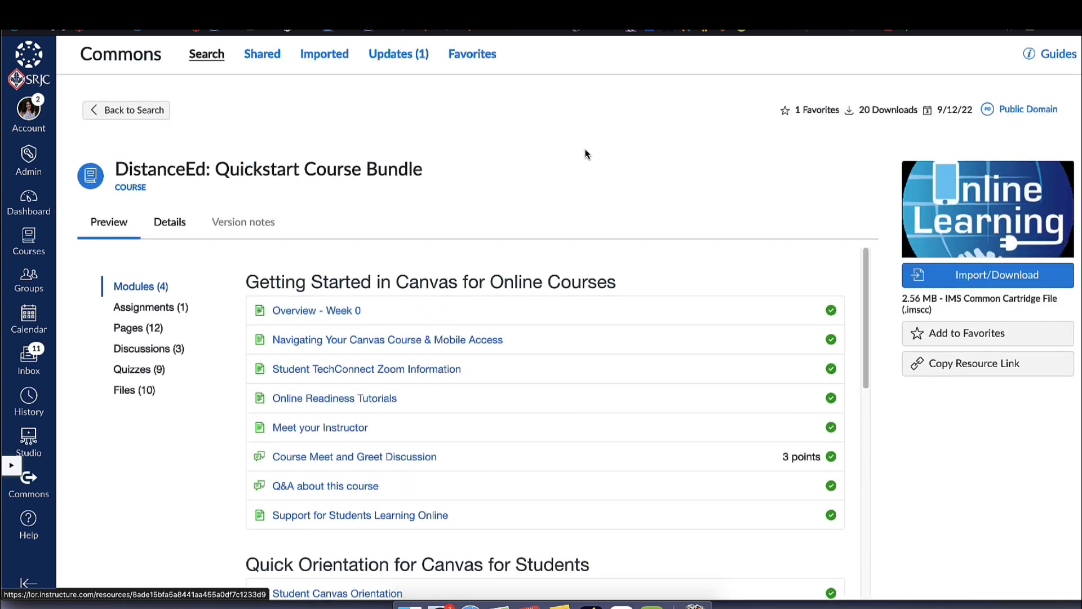
pyautogui.scroll(-2, 586, 153)
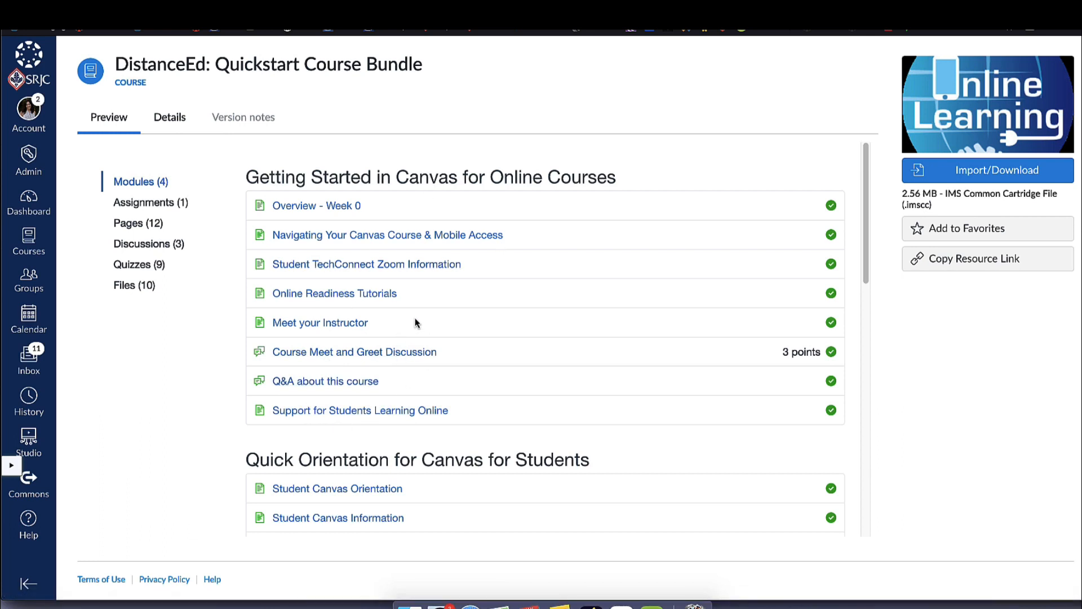
pyautogui.scroll(-5, 415, 322)
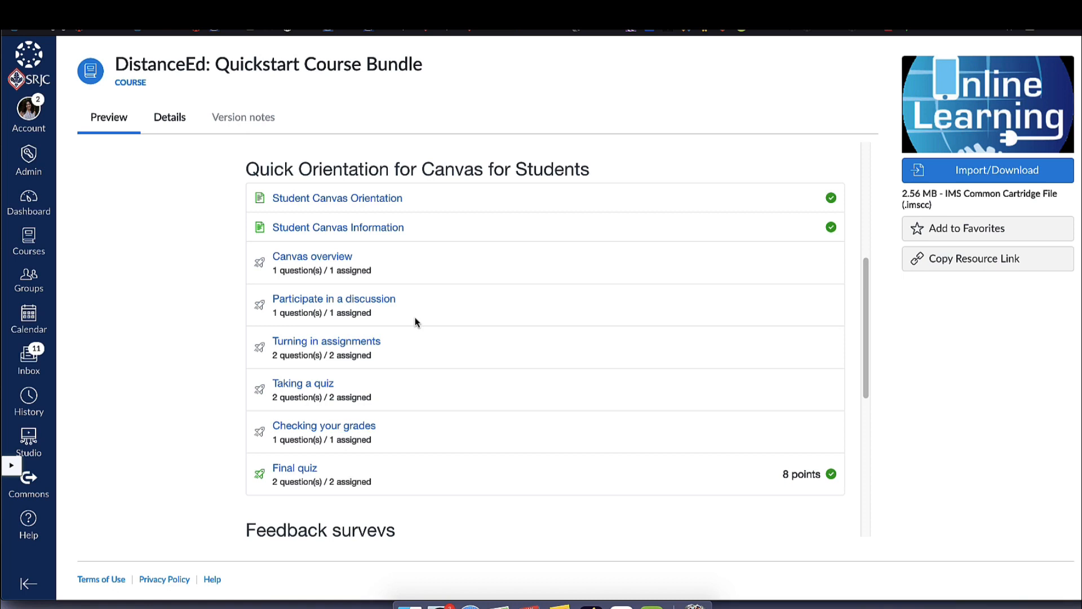
pyautogui.scroll(-5, 415, 322)
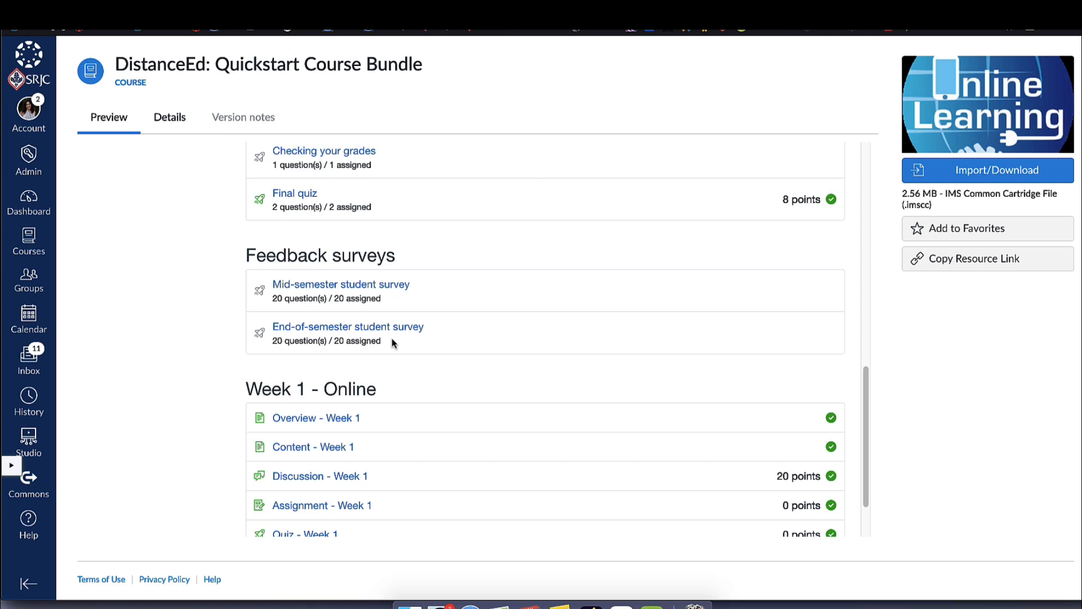
pyautogui.scroll(-3, 392, 343)
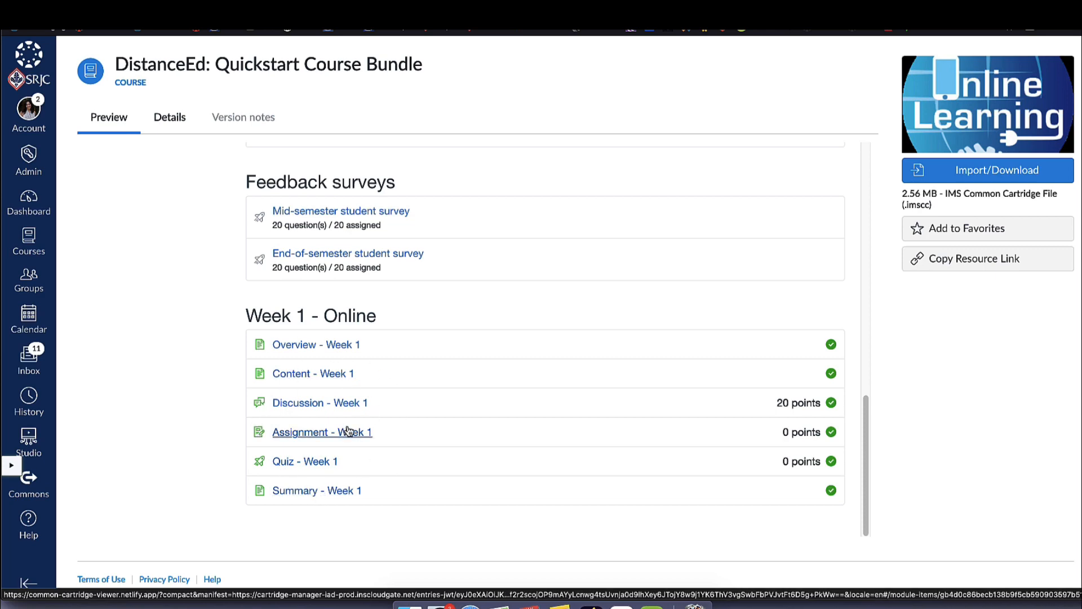
# Step: Preview the bundle's assignments and pages, and return to its module list
pyautogui.scroll(15, 349, 430)
pyautogui.click(164, 208)
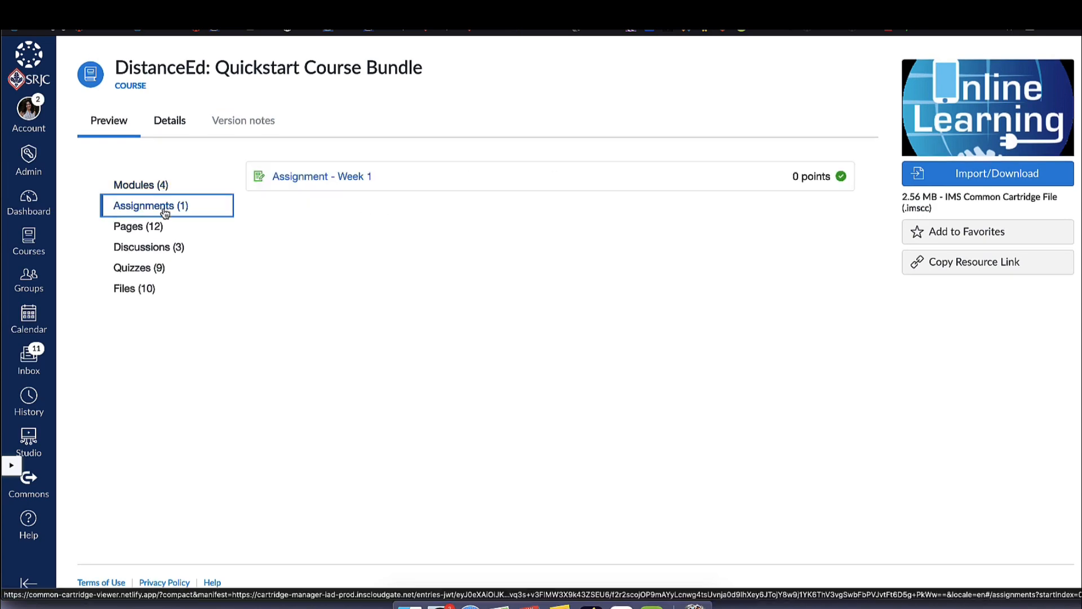
pyautogui.click(155, 227)
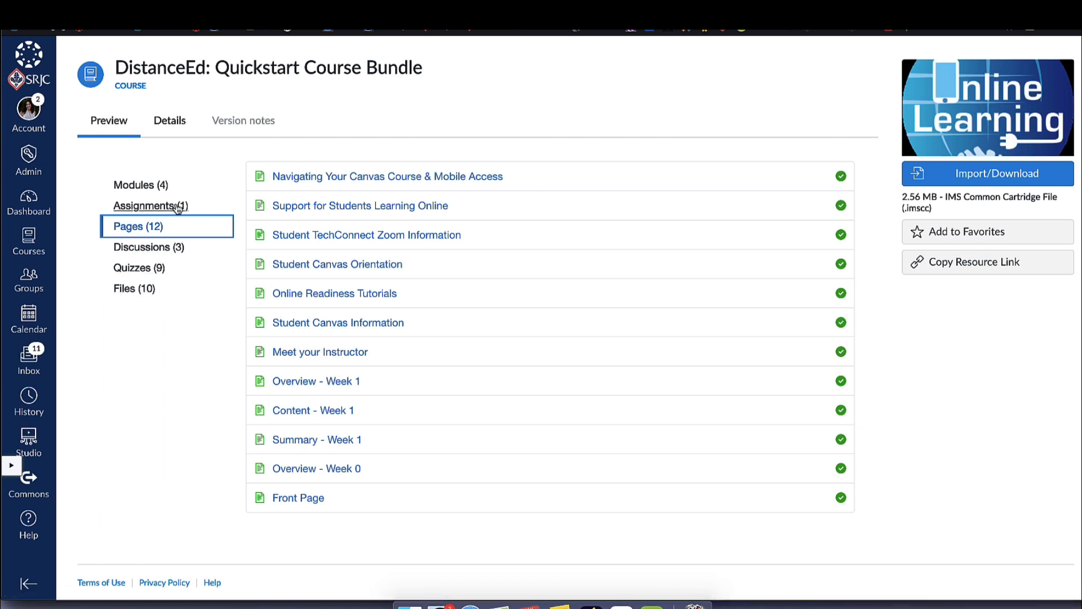
pyautogui.click(162, 191)
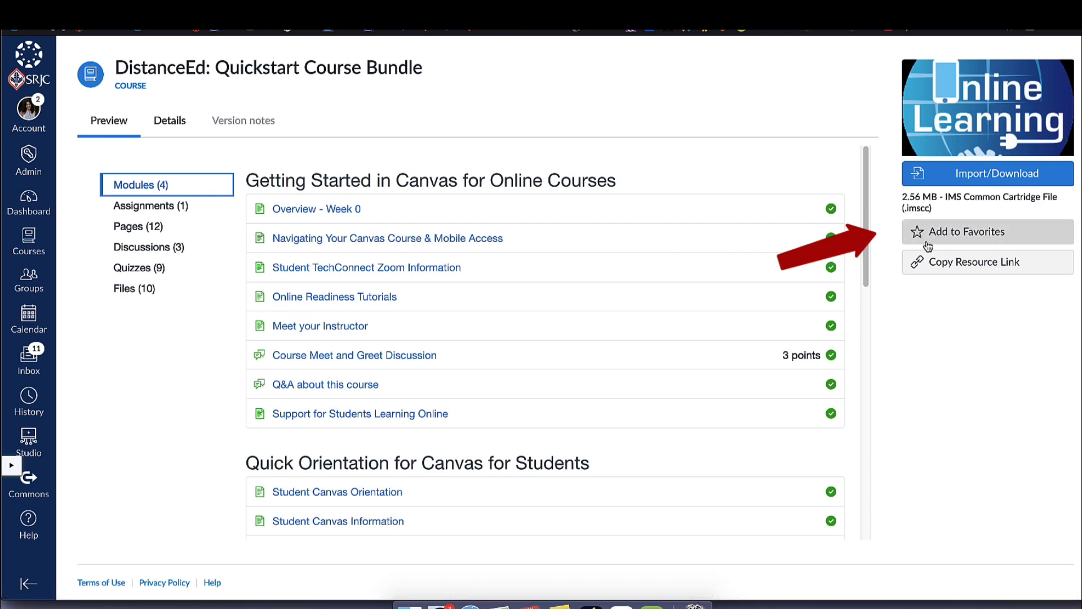
# Step: Look through the bundle's import and download options and the list of destination courses, and close them without importing
pyautogui.click(980, 174)
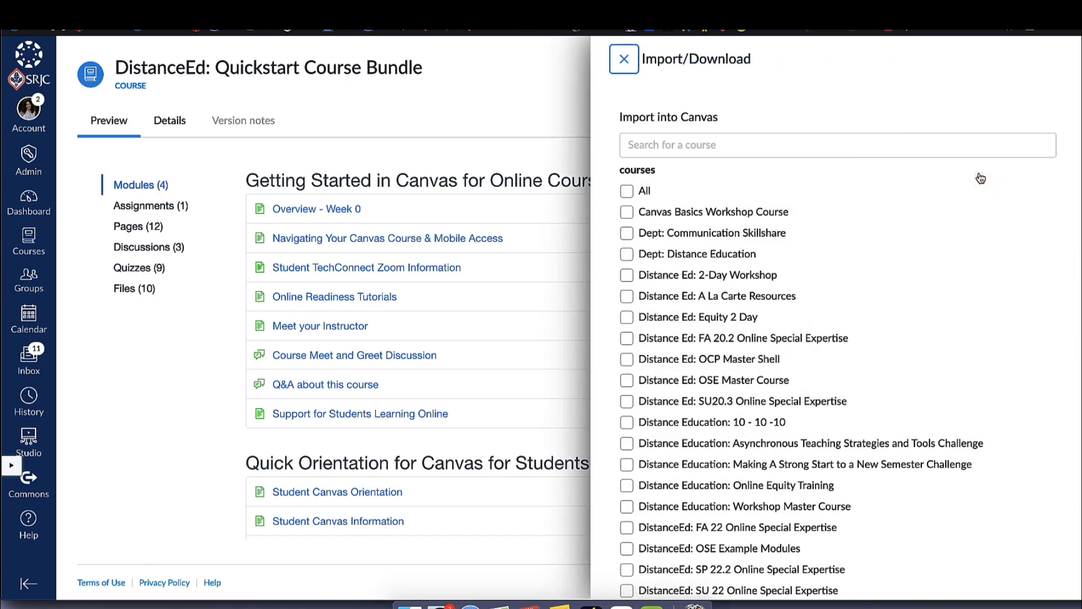
pyautogui.scroll(-15, 879, 312)
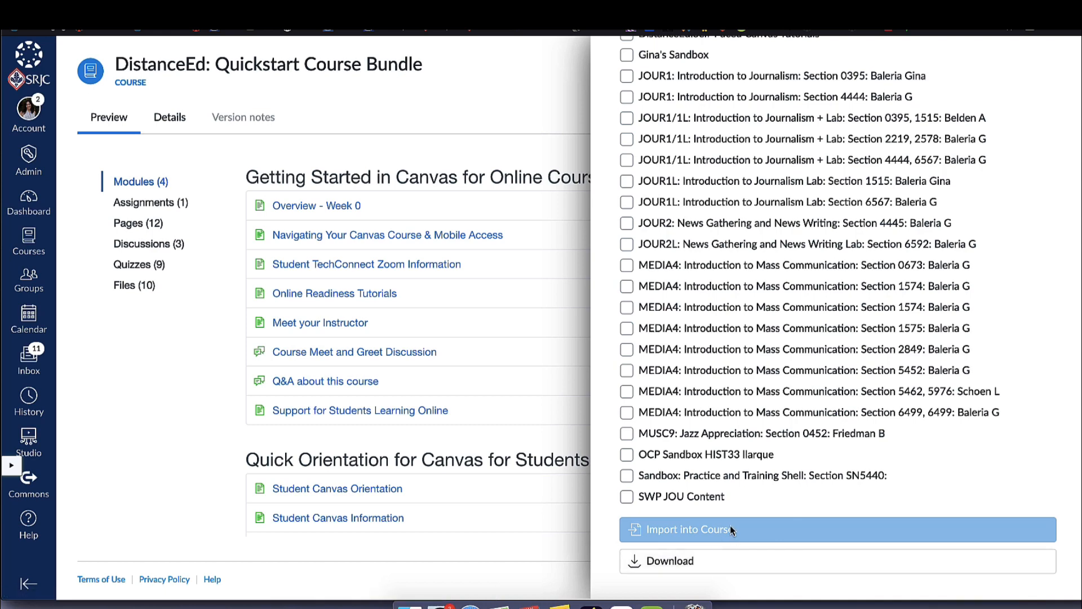
pyautogui.click(540, 119)
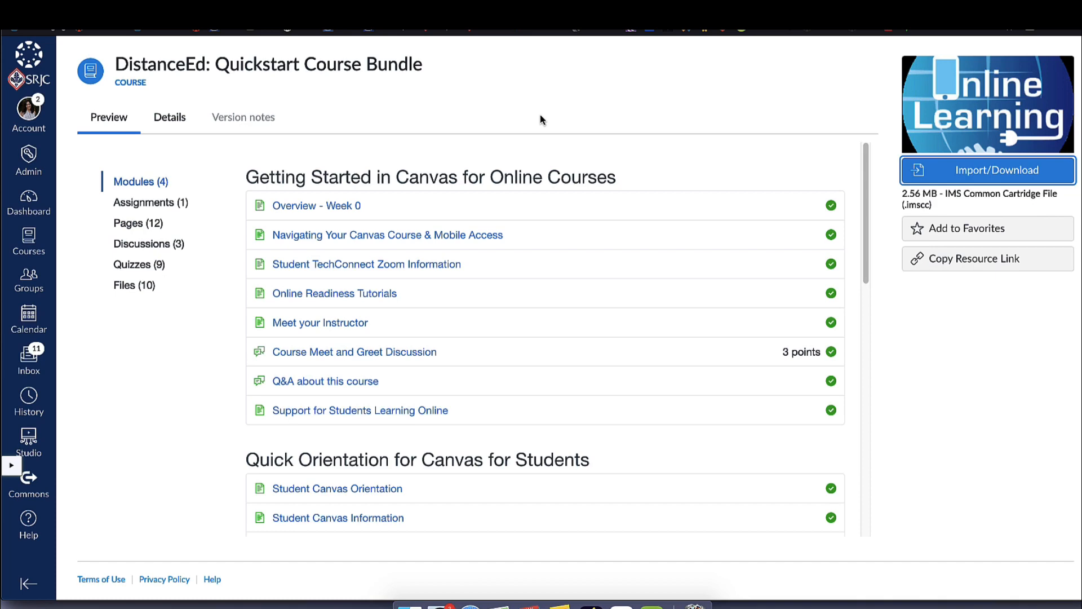
# Step: Open Help and review the Canvas Guides, support chat and hotline, and SRJC help resources
pyautogui.click(29, 524)
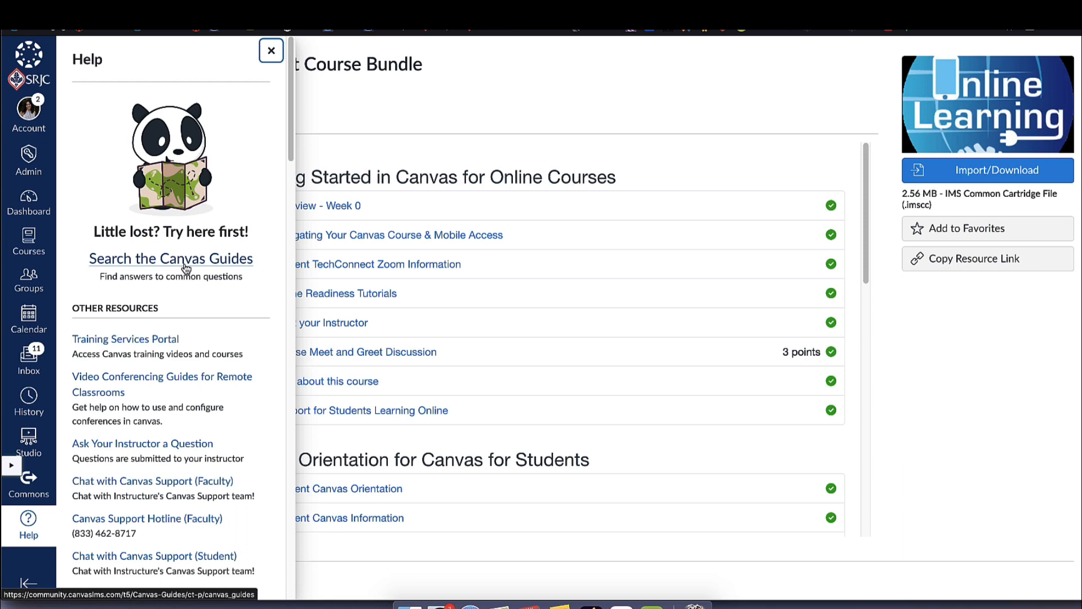
pyautogui.scroll(-5, 186, 267)
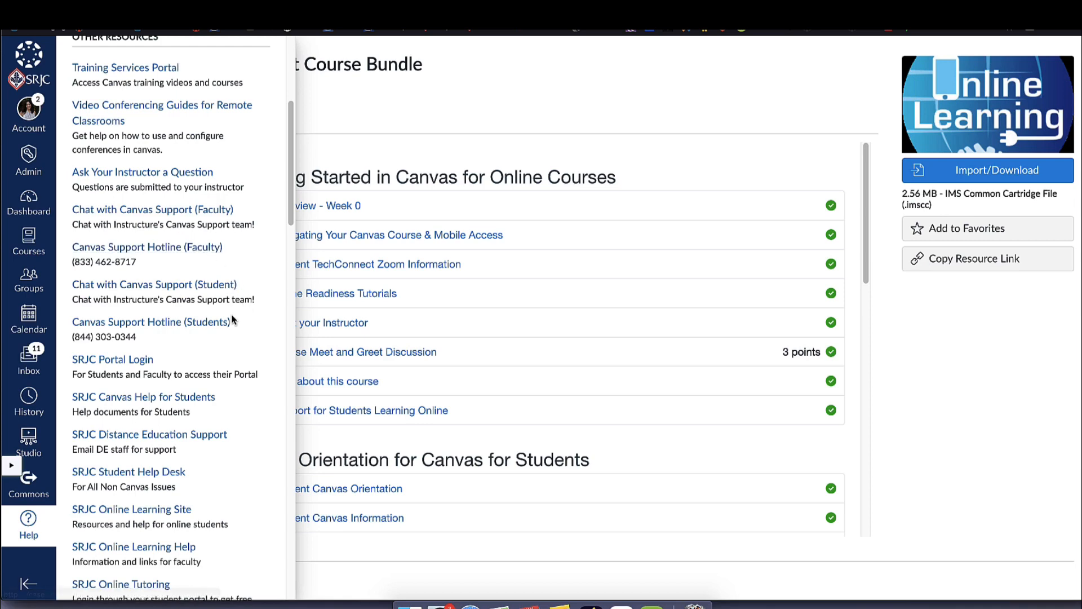
pyautogui.scroll(-5, 202, 372)
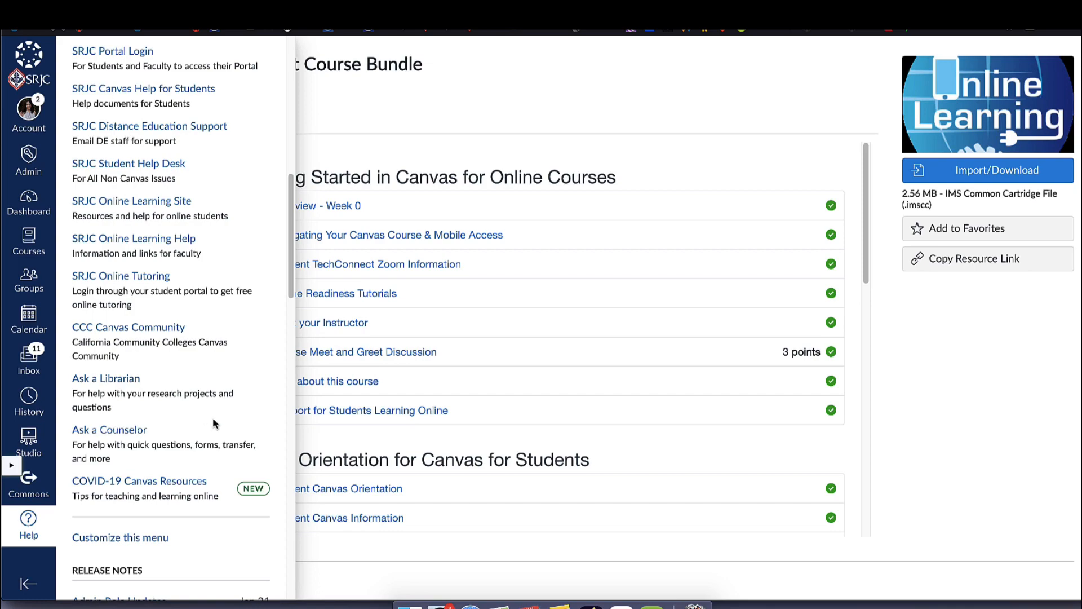
pyautogui.scroll(-5, 214, 422)
pyautogui.scroll(8, 213, 423)
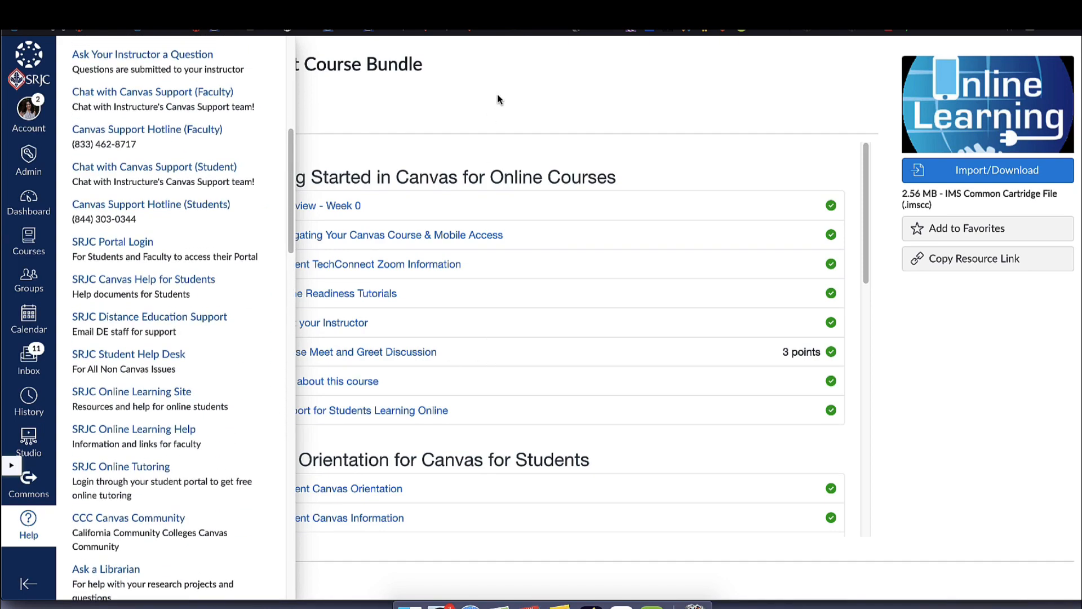
# Step: Open the account's profile page, view the options for choosing a profile picture, and cancel without changing it
pyautogui.click(29, 109)
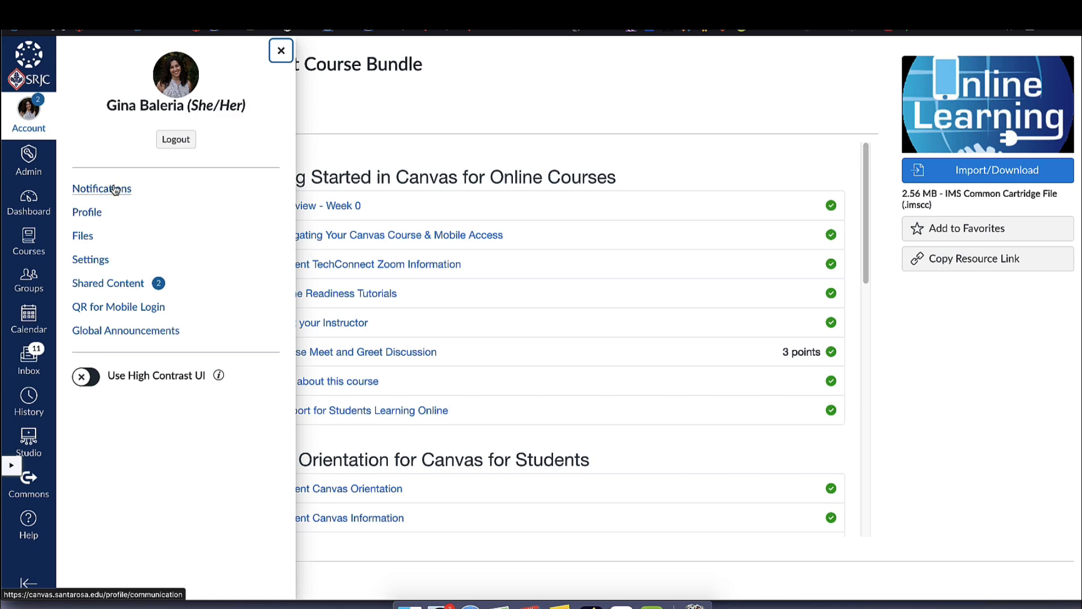
pyautogui.click(88, 217)
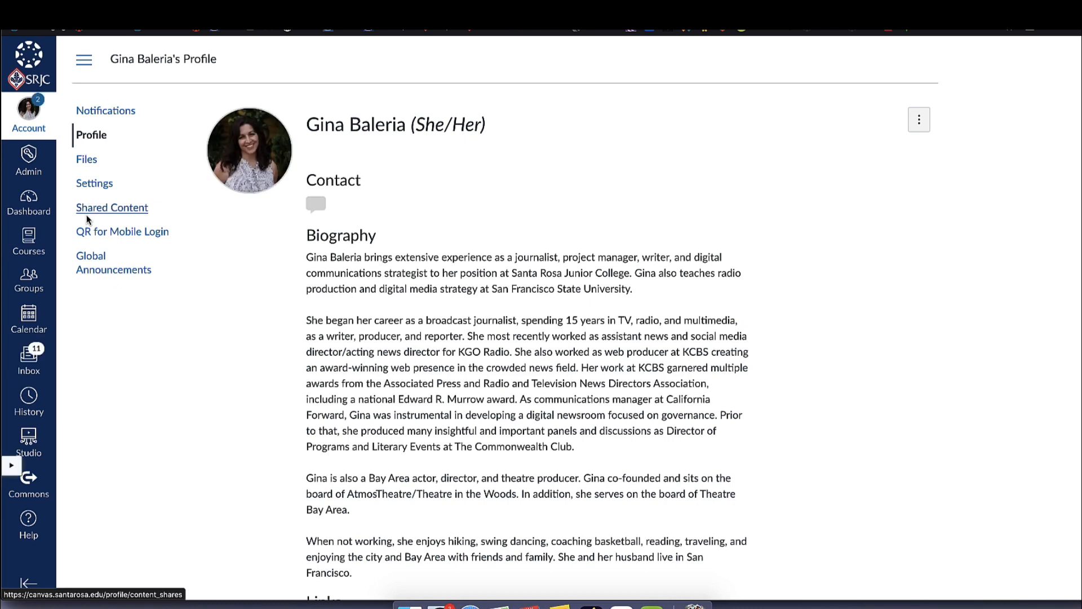
pyautogui.moveTo(276, 180)
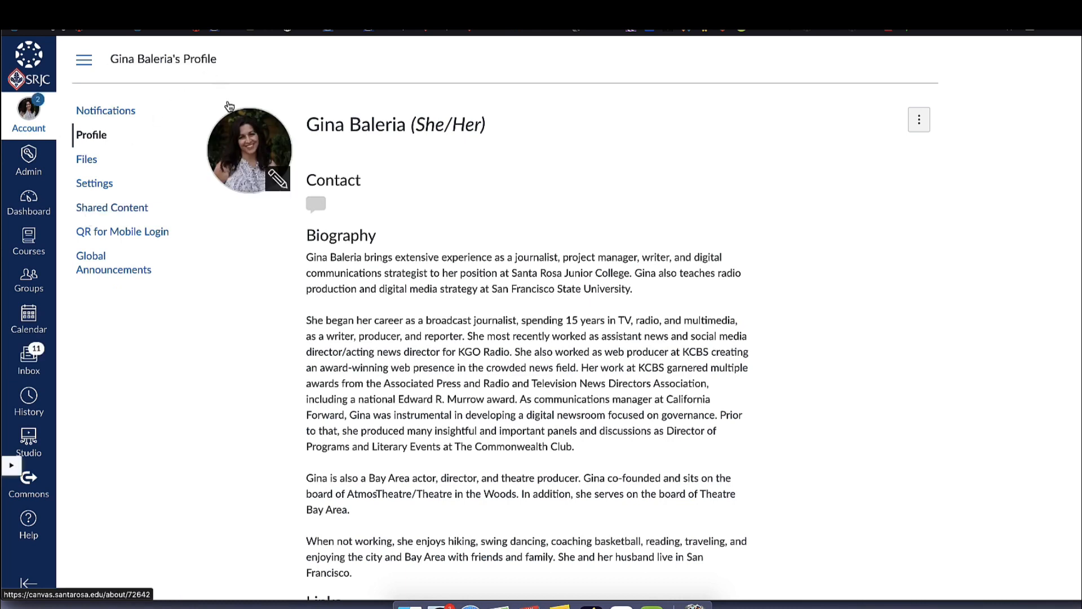
pyautogui.click(278, 179)
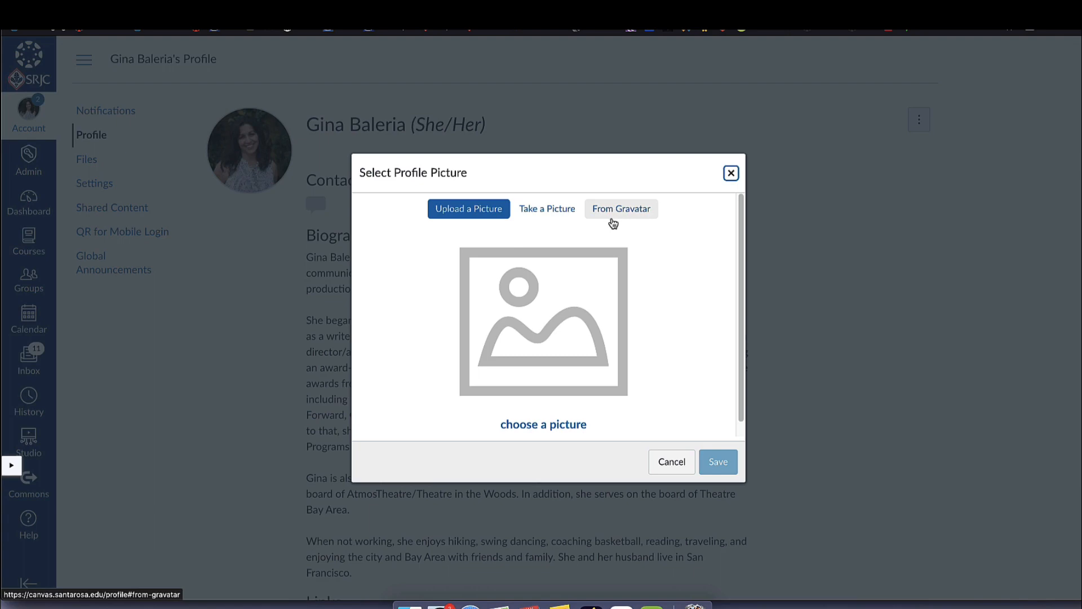
pyautogui.click(663, 462)
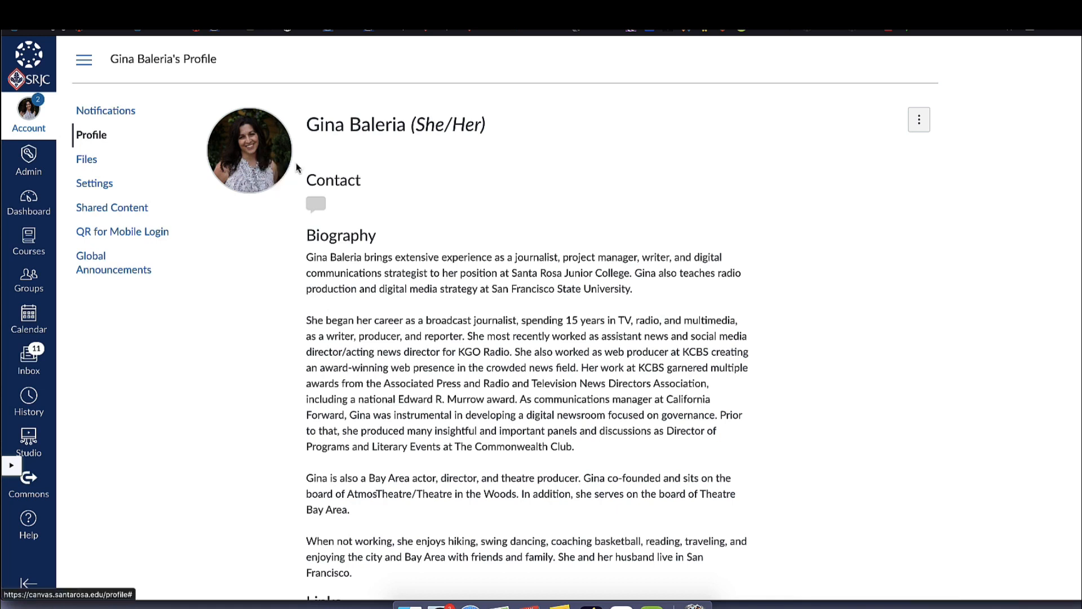
# Step: Open the profile for editing and look through the contact, biography and links fields
pyautogui.click(320, 211)
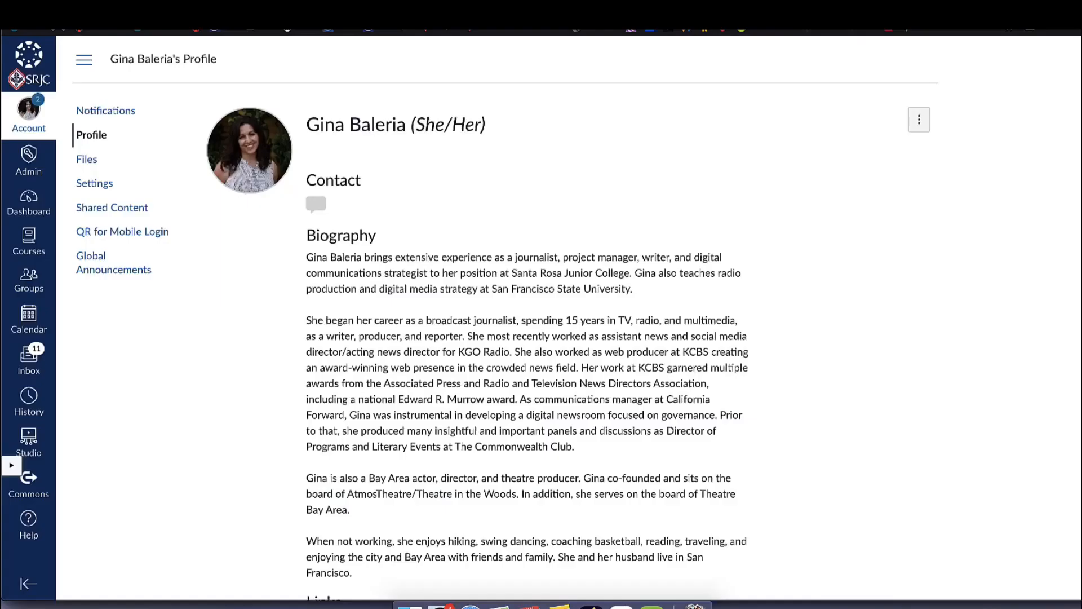
pyautogui.scroll(-1, 918, 73)
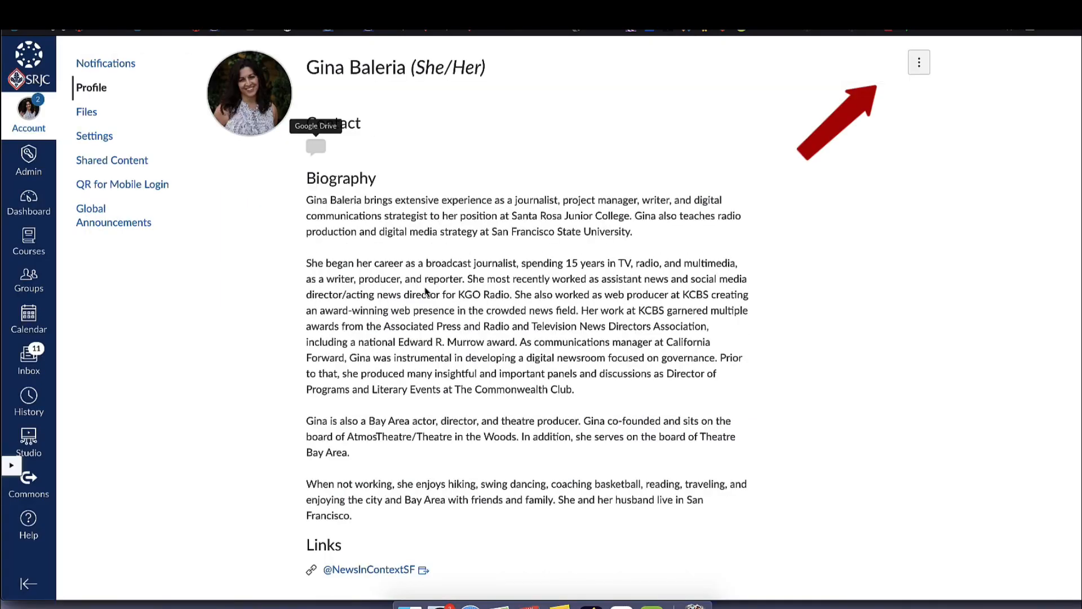
pyautogui.click(918, 63)
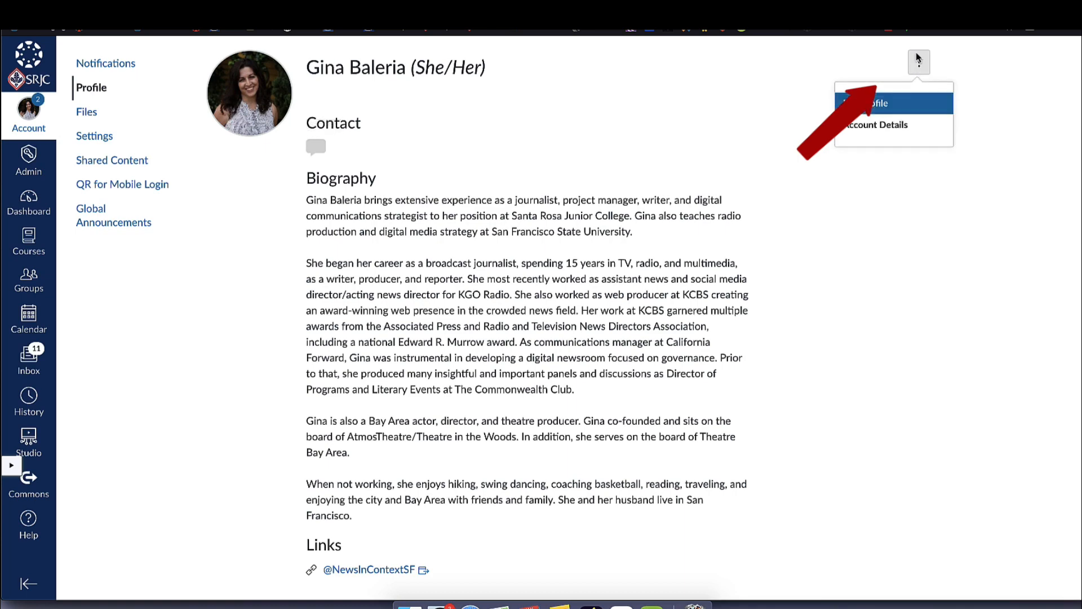
pyautogui.click(849, 105)
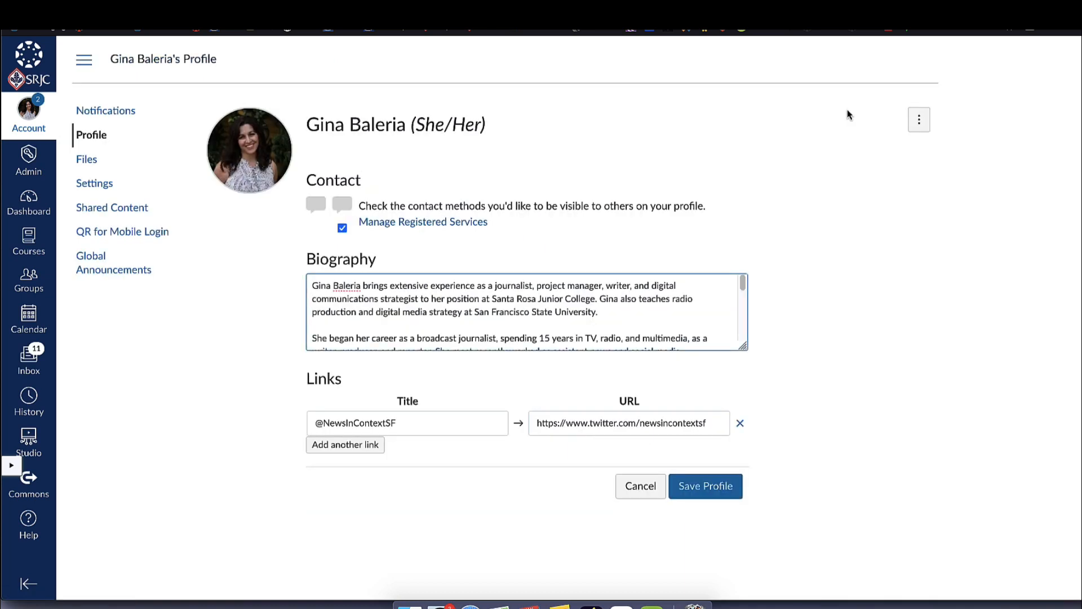
pyautogui.scroll(-5, 453, 298)
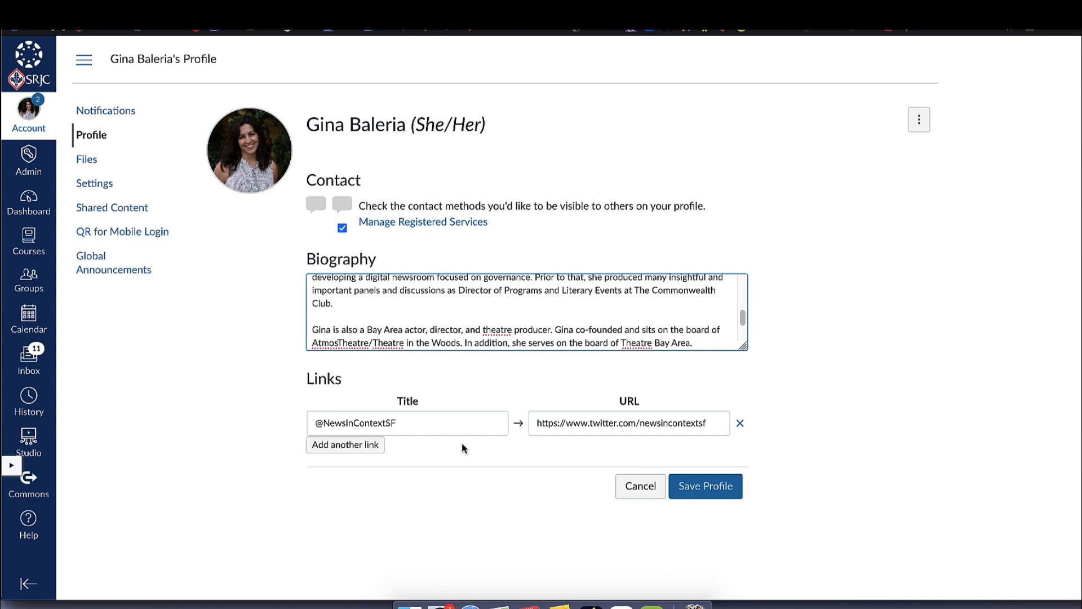
# Step: Cancel editing the profile and look over the biography and links on the profile page
pyautogui.click(627, 486)
pyautogui.scroll(-2, 614, 309)
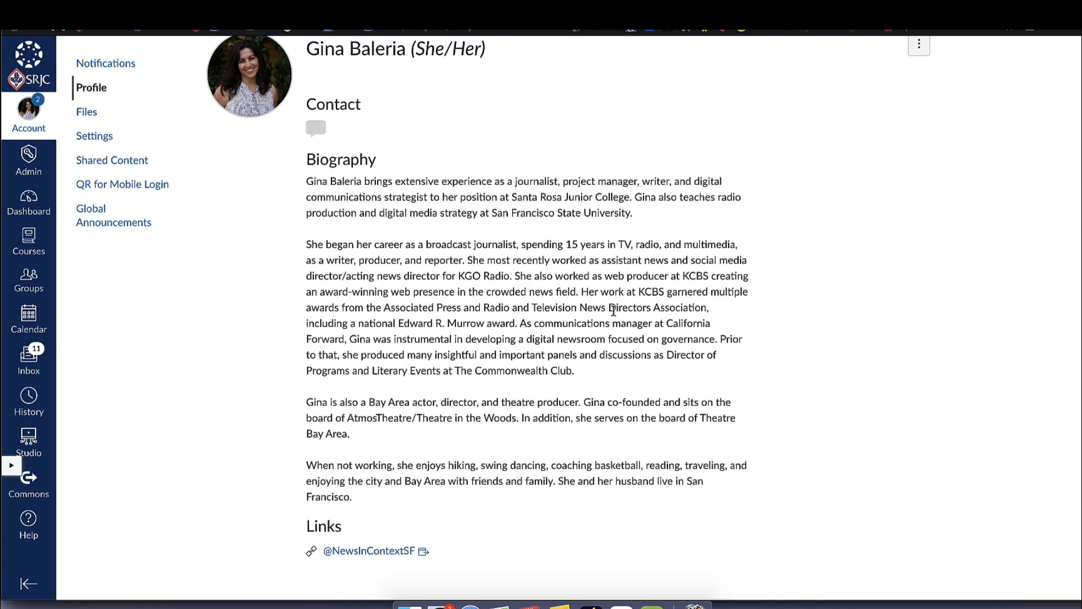
pyautogui.scroll(3, 617, 311)
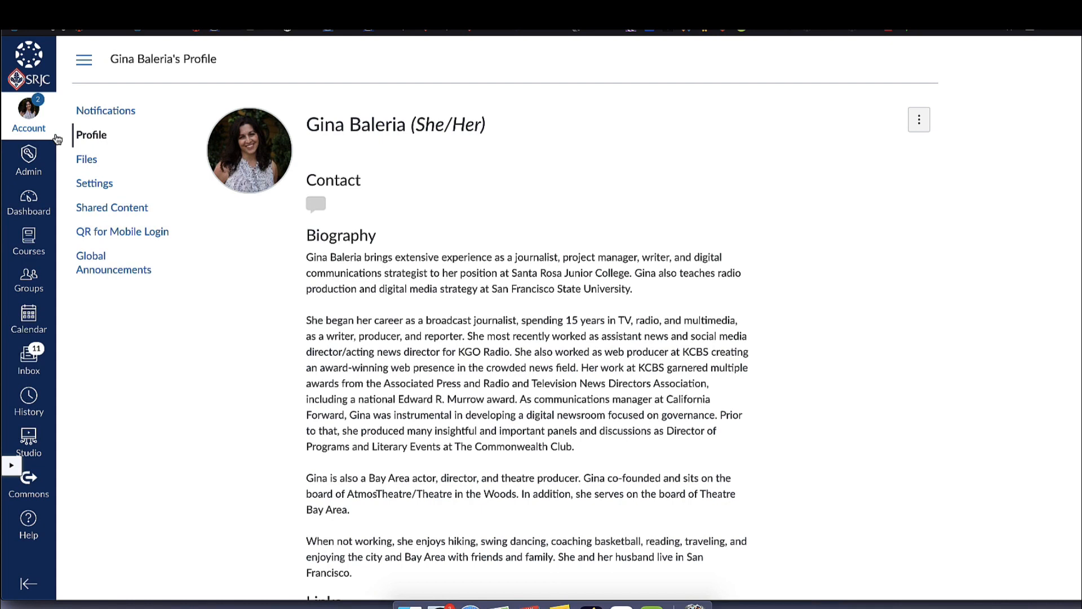
# Step: Open the account's notification settings and view the frequency options for Due Date emails, leaving the setting as it is
pyautogui.click(112, 113)
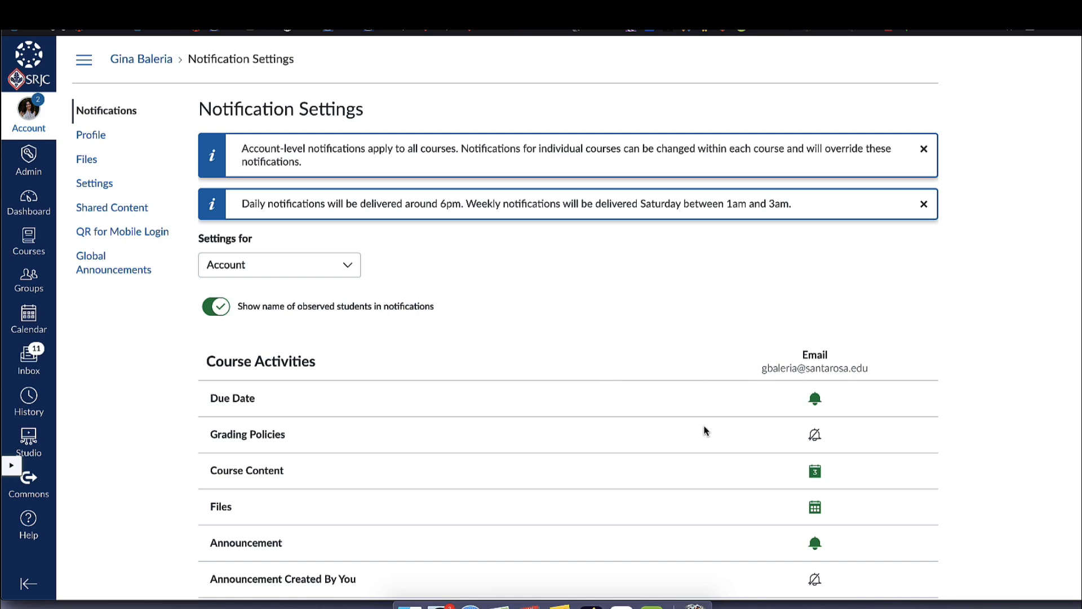
pyautogui.scroll(-5, 704, 431)
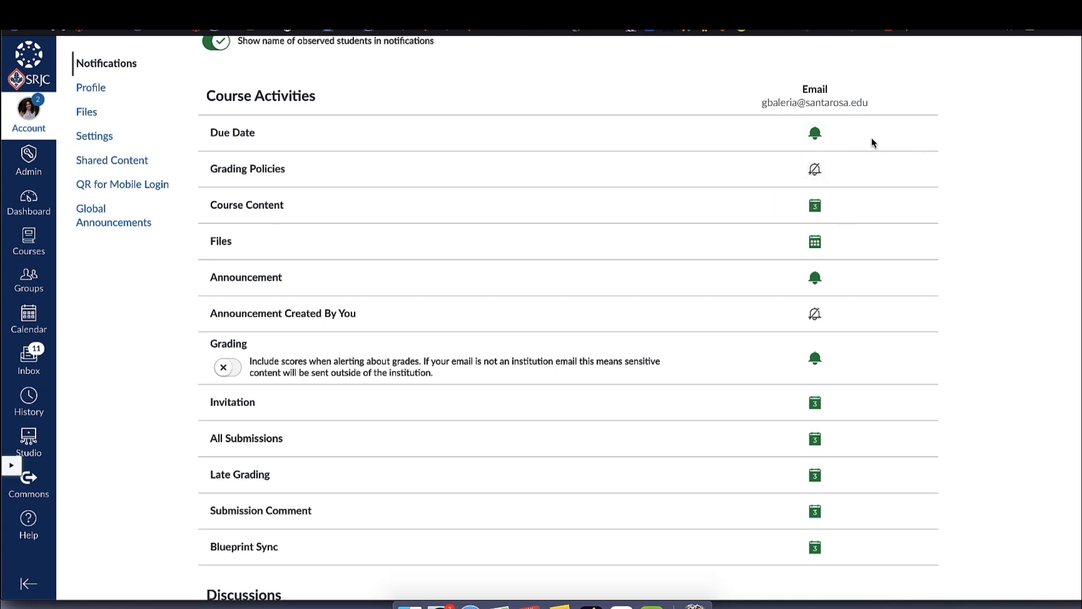
pyautogui.click(815, 133)
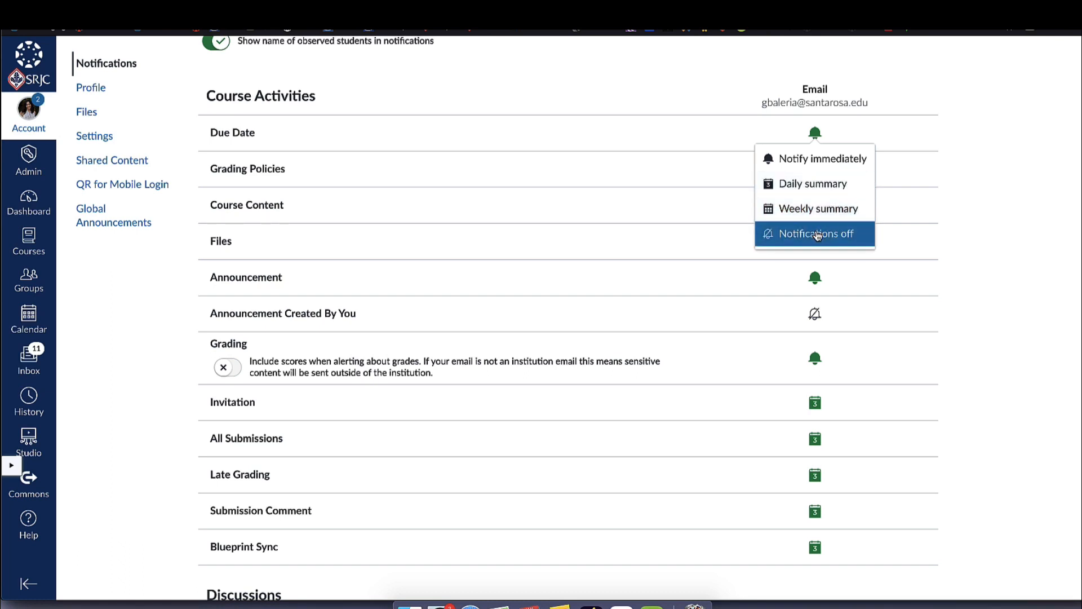
pyautogui.click(1030, 210)
pyautogui.scroll(-1, 920, 257)
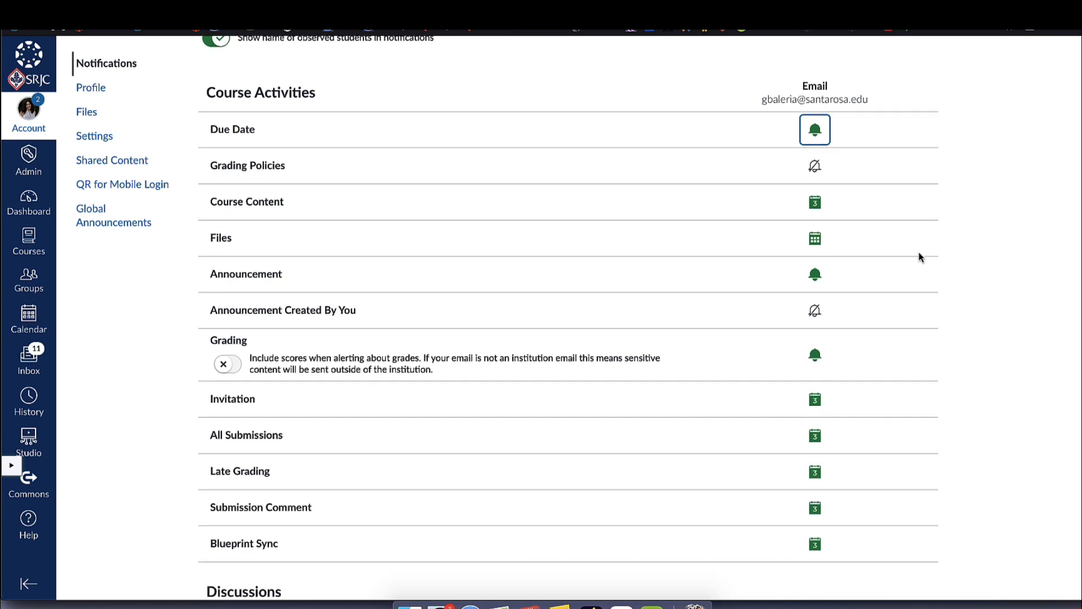
# Step: Review the email notification frequency of every activity in the account's Notification Settings, from Course Activities through Alerts
pyautogui.scroll(-3, 920, 257)
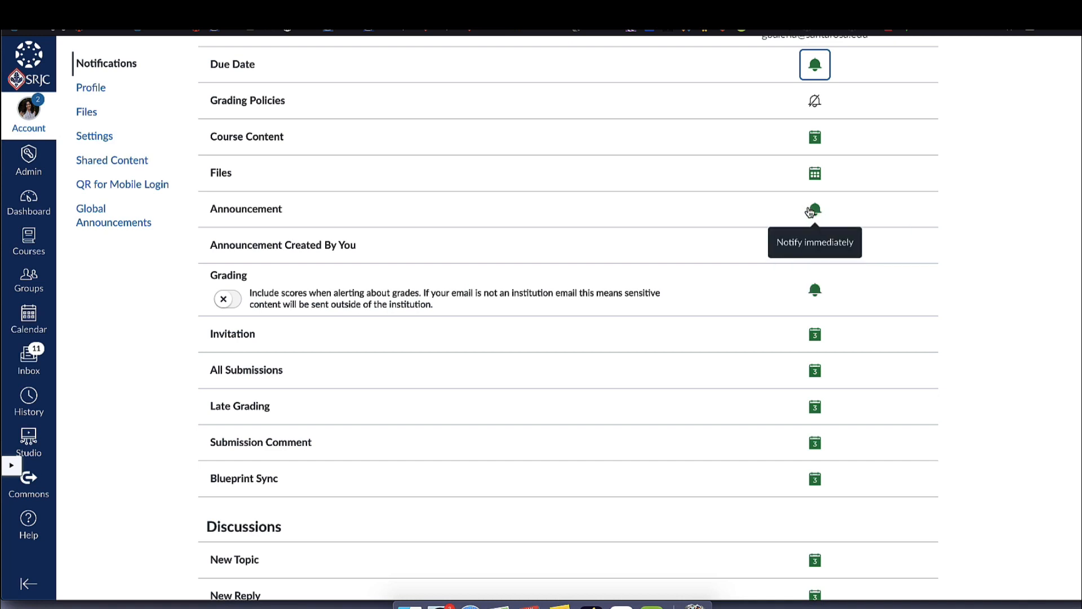
pyautogui.scroll(-1, 918, 372)
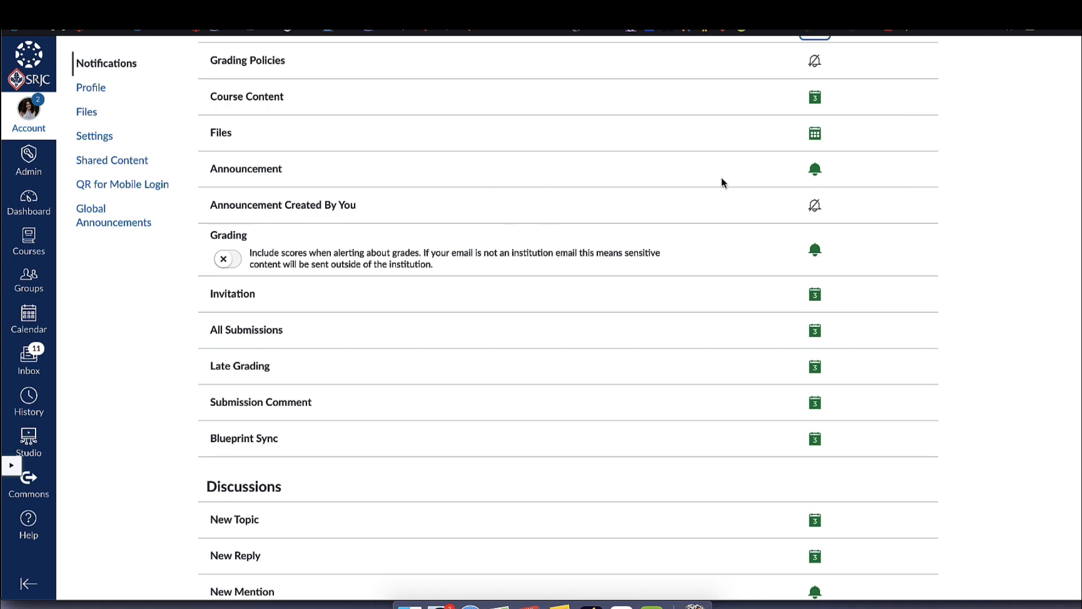
pyautogui.scroll(-1, 813, 169)
pyautogui.scroll(-8, 811, 172)
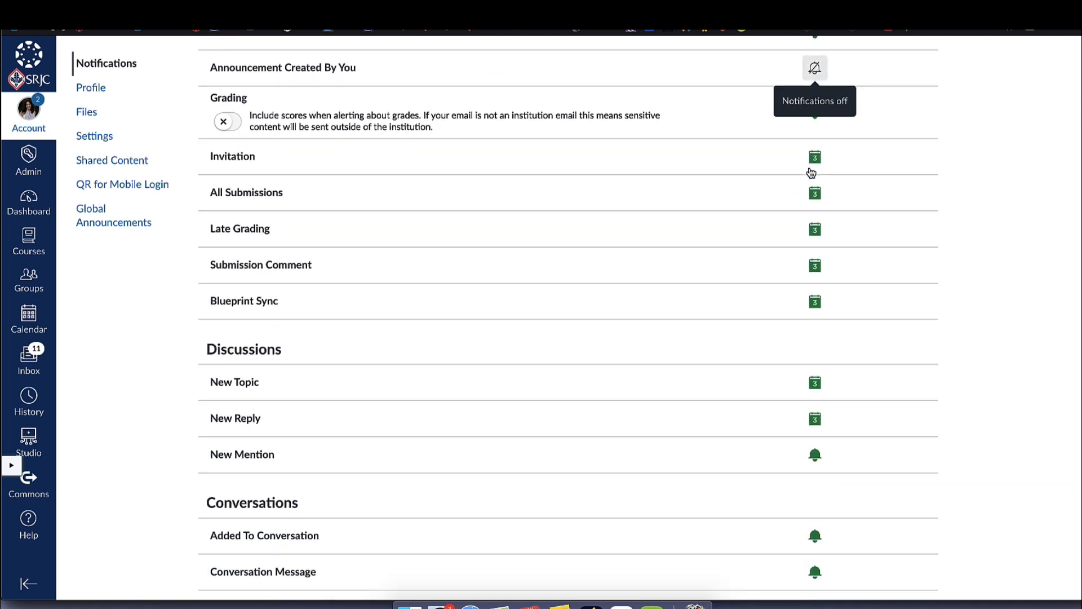
pyautogui.scroll(1, 811, 172)
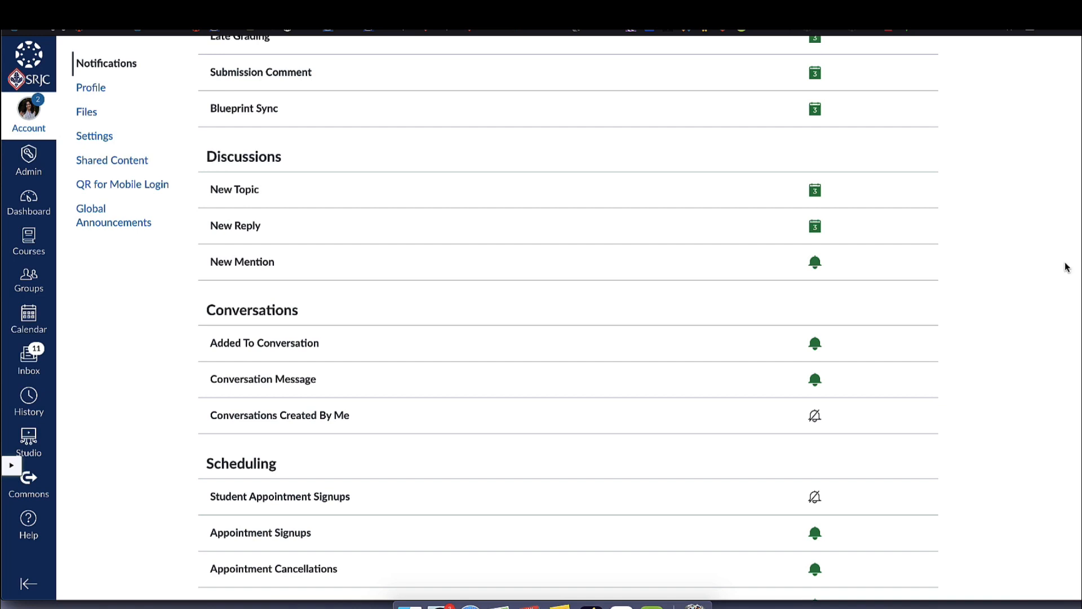
pyautogui.scroll(-3, 1002, 254)
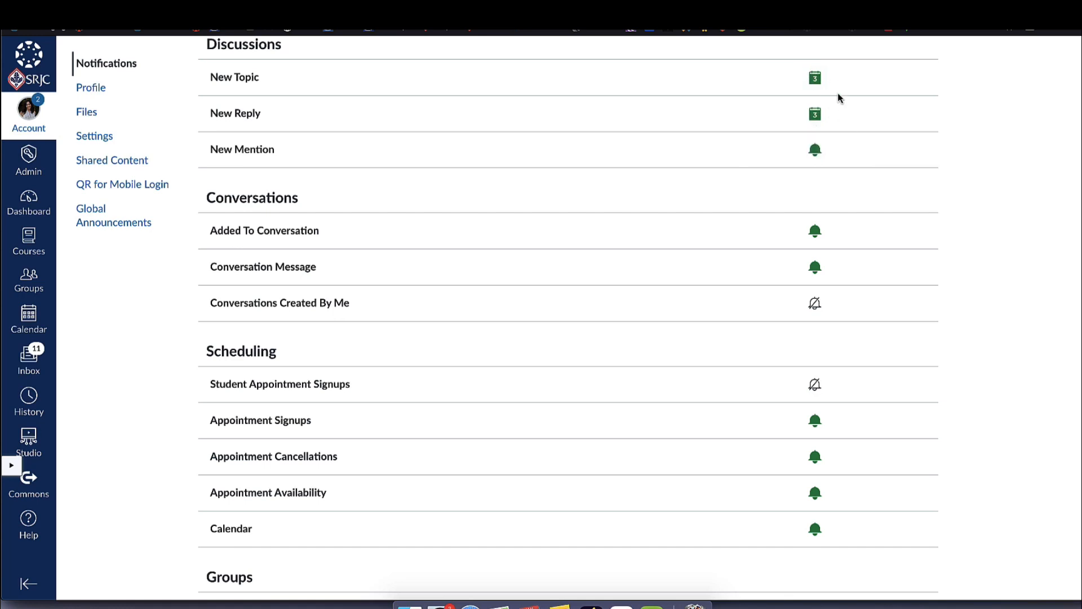
pyautogui.scroll(-3, 858, 230)
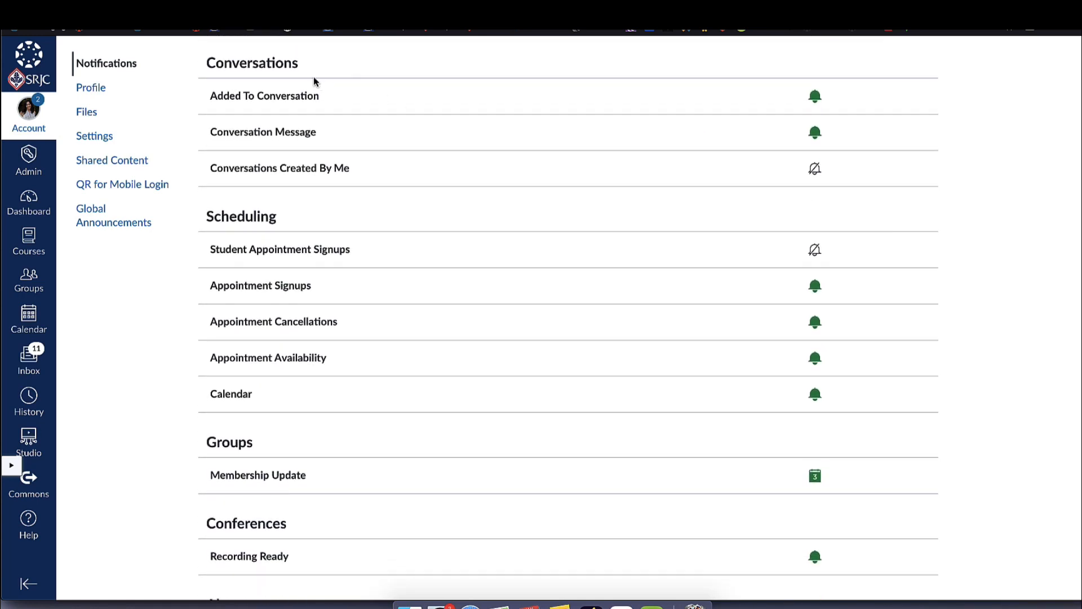
pyautogui.moveTo(305, 99)
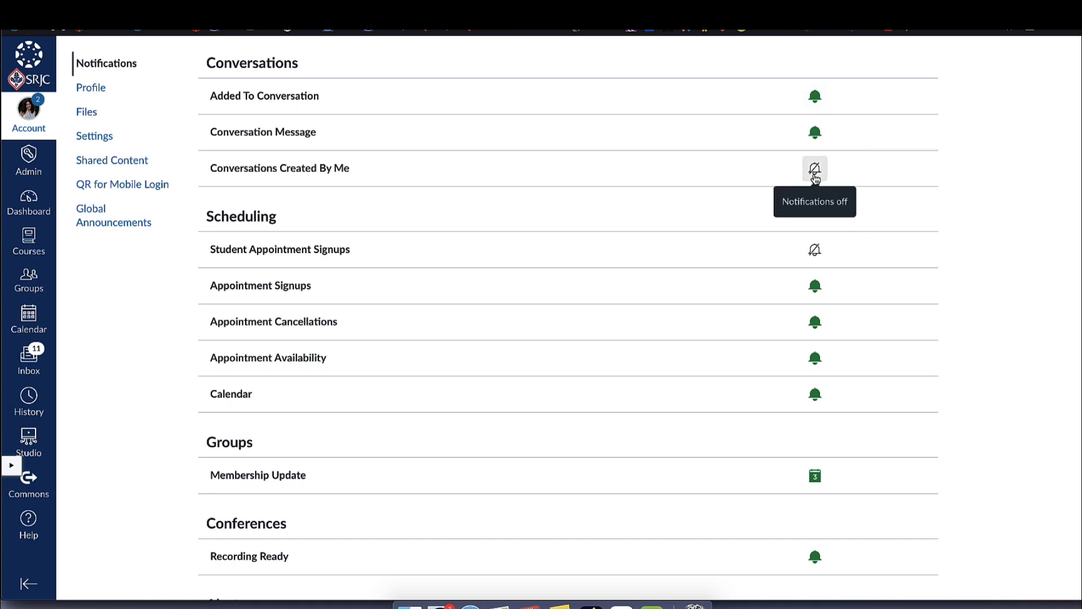
pyautogui.scroll(-2, 1008, 273)
pyautogui.scroll(-1, 1008, 274)
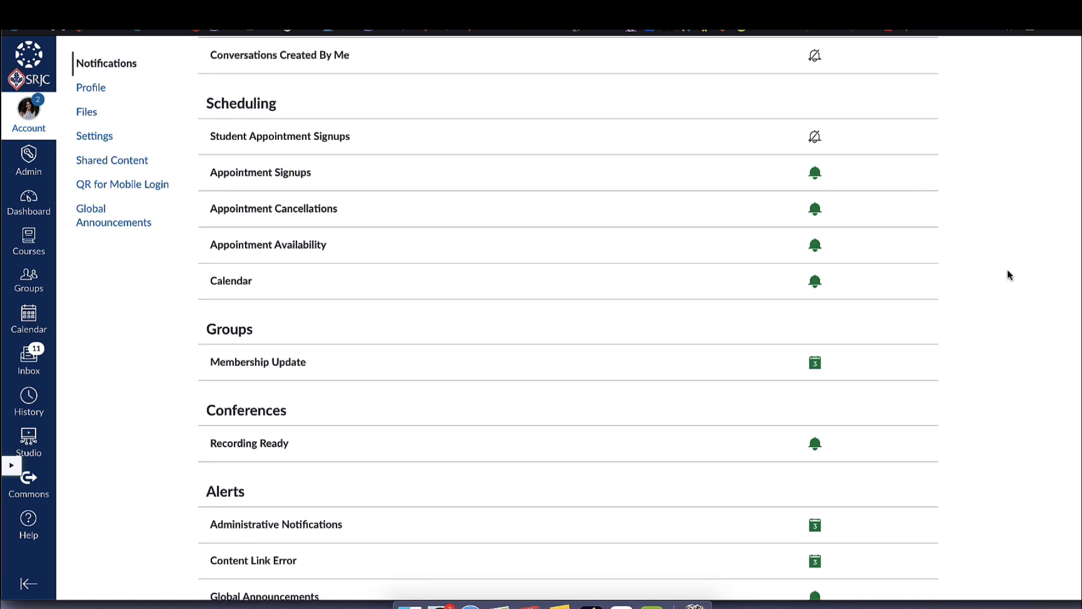
pyautogui.scroll(-1, 1006, 268)
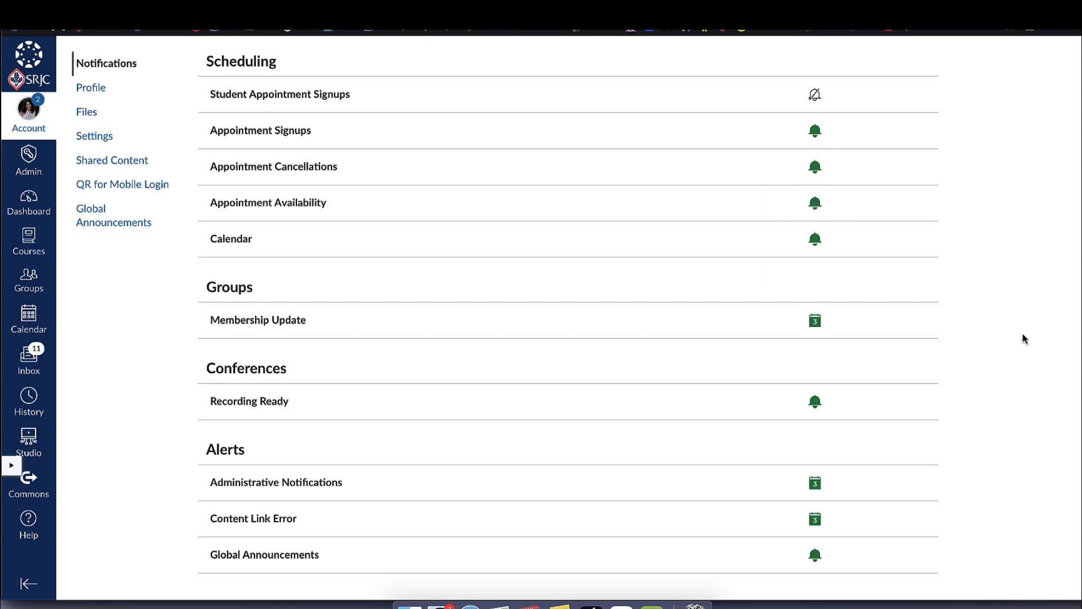
pyautogui.scroll(-1, 1024, 342)
pyautogui.scroll(1, 1024, 341)
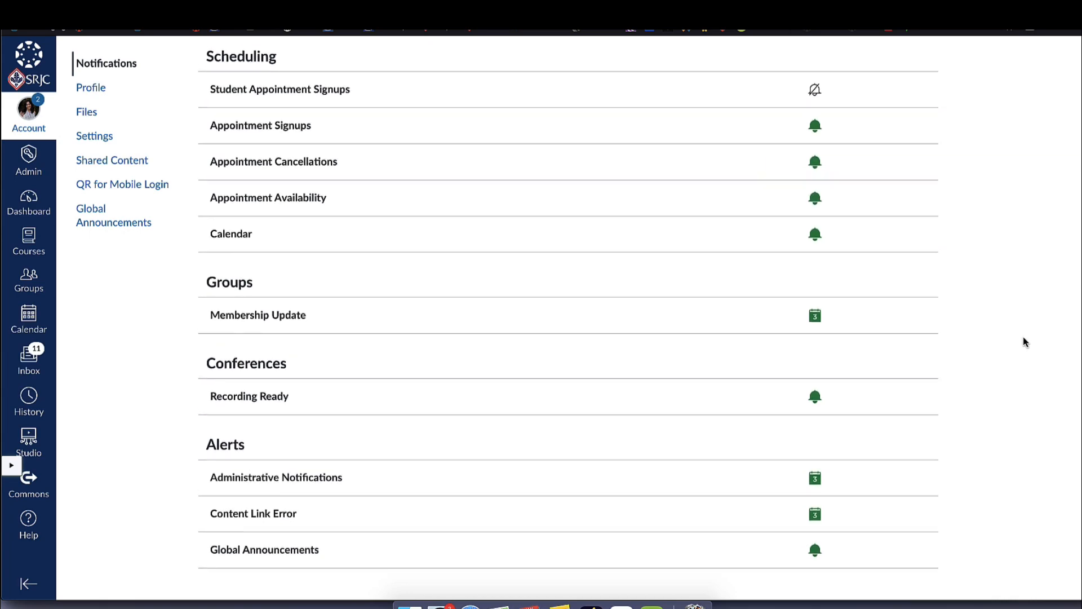
pyautogui.scroll(20, 1024, 342)
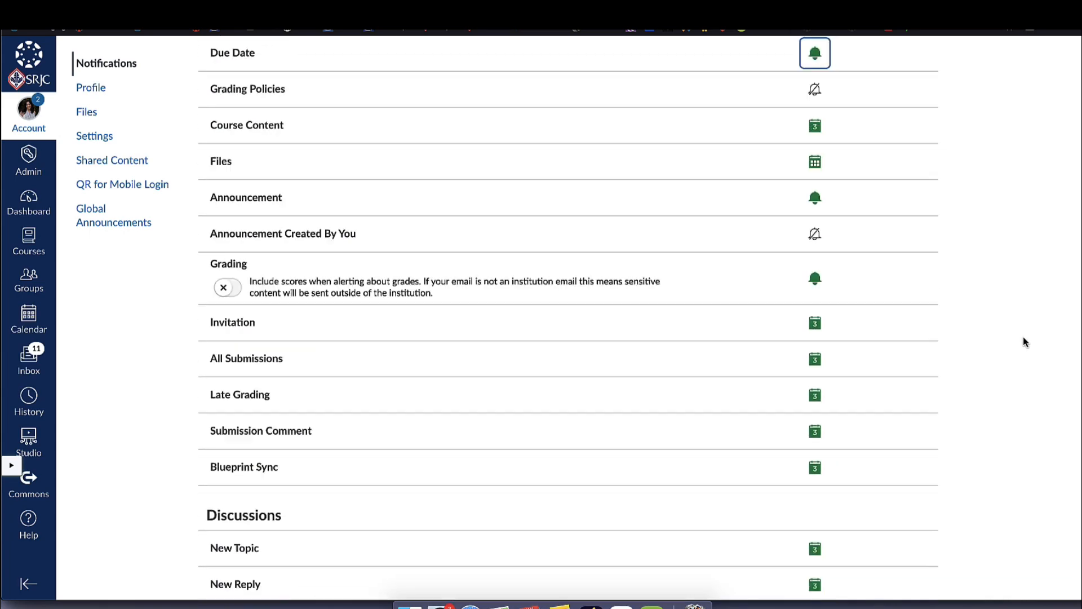
pyautogui.scroll(3, 1025, 341)
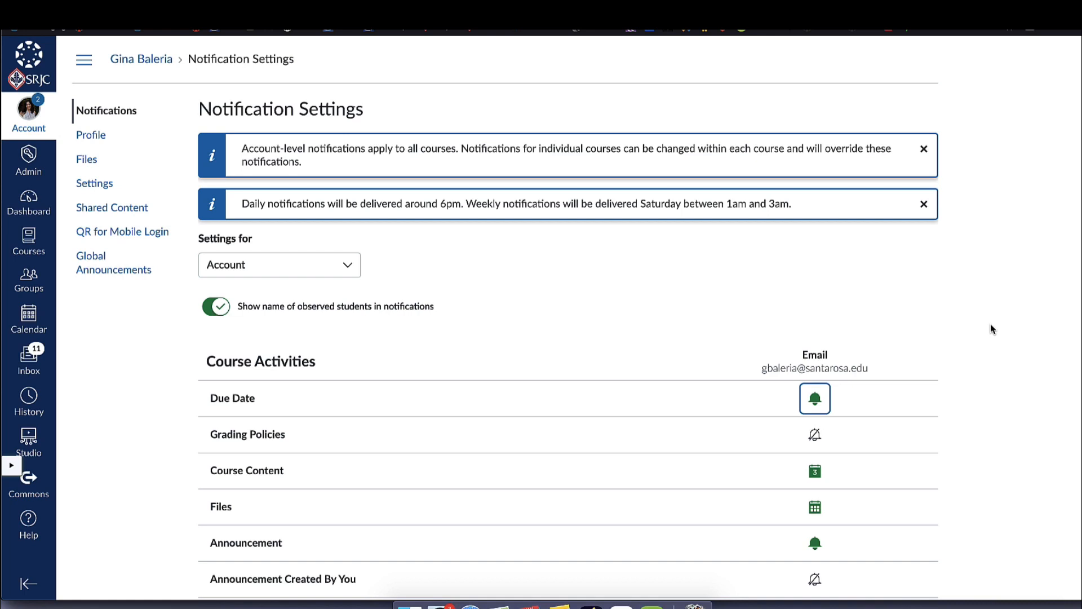
# Step: Open the personal sandbox course from the dashboard's unpublished courses
pyautogui.click(34, 56)
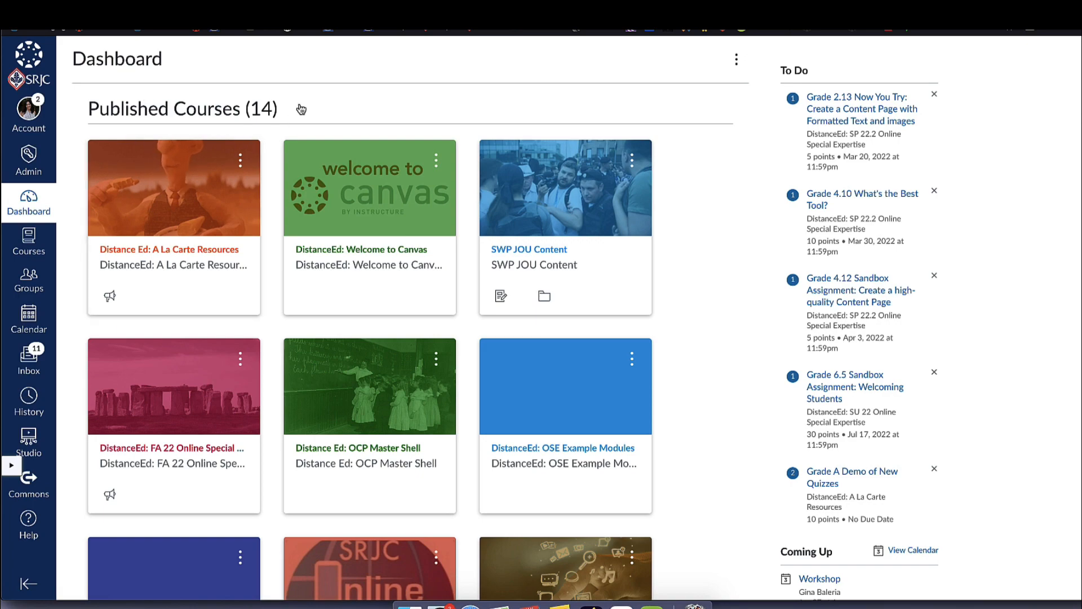
pyautogui.scroll(-15, 397, 265)
pyautogui.scroll(-2, 396, 262)
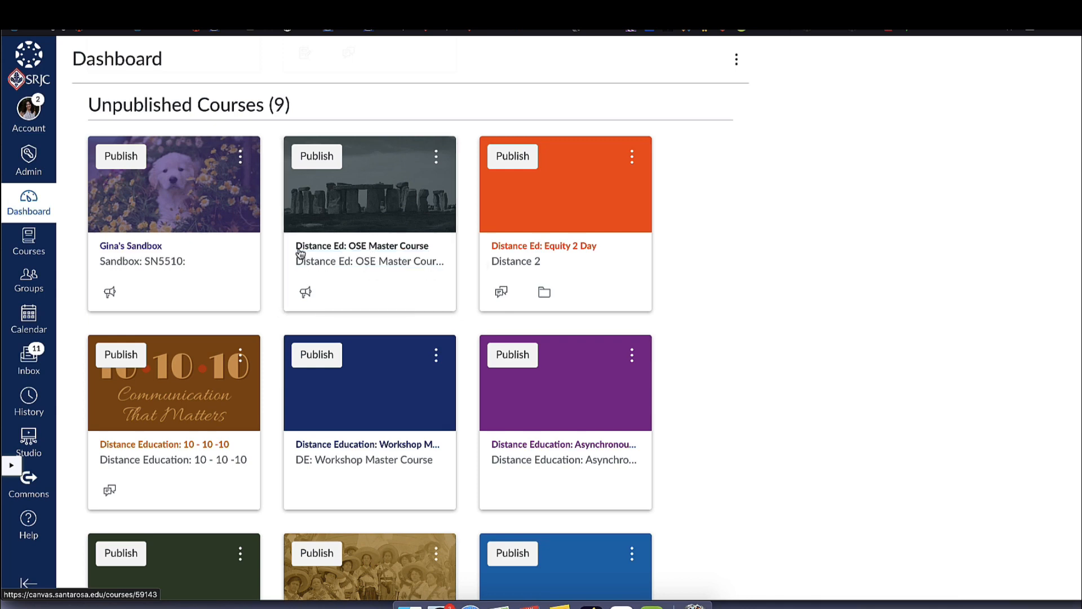
pyautogui.click(132, 250)
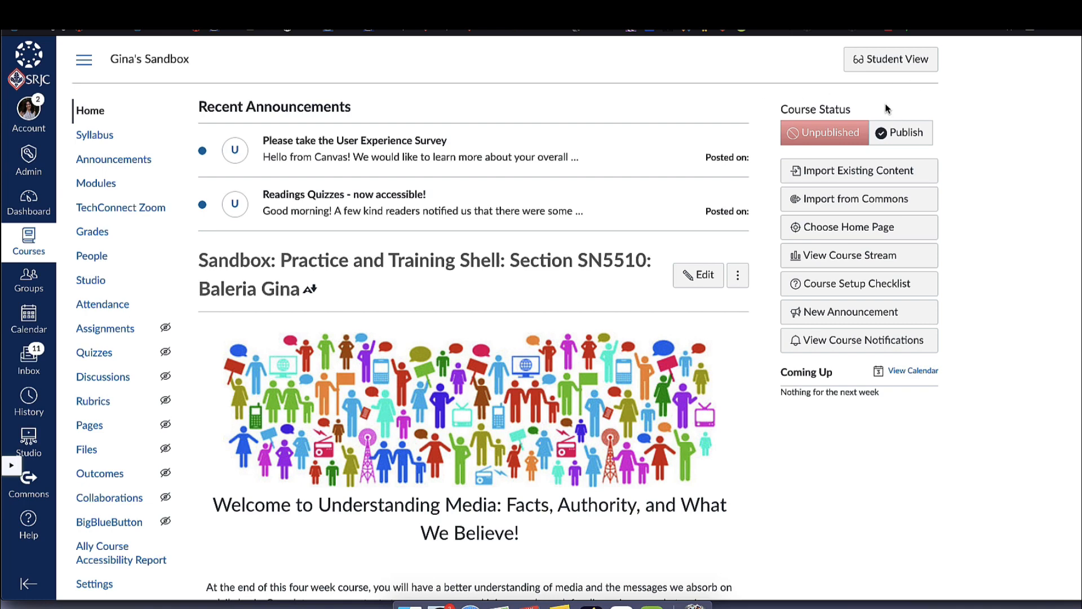
# Step: Set the course home page to Course Modules and look over the module list it displays
pyautogui.click(822, 228)
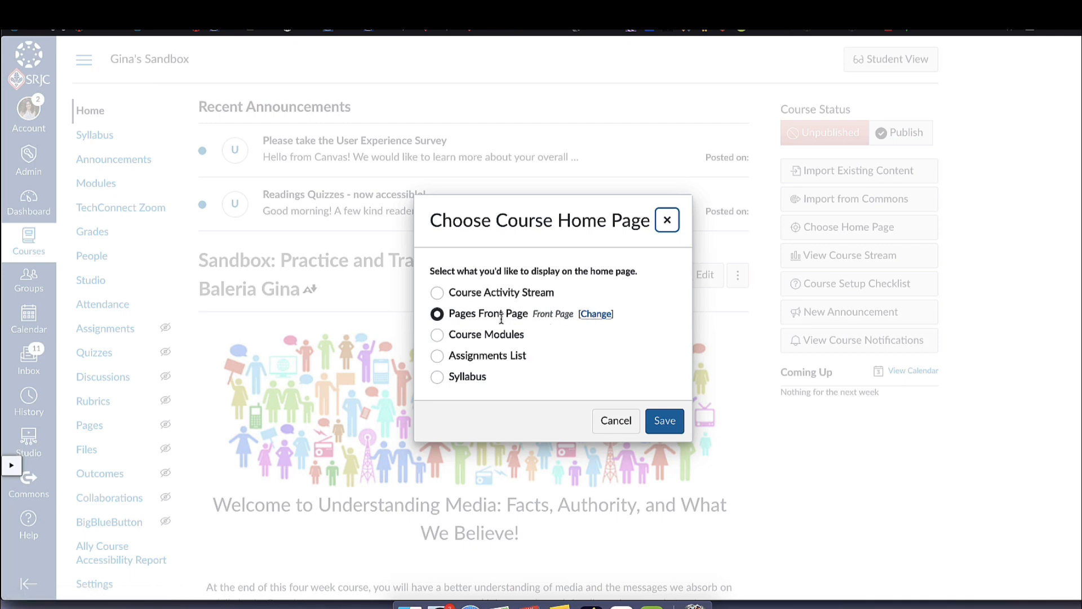
pyautogui.click(438, 335)
pyautogui.click(668, 427)
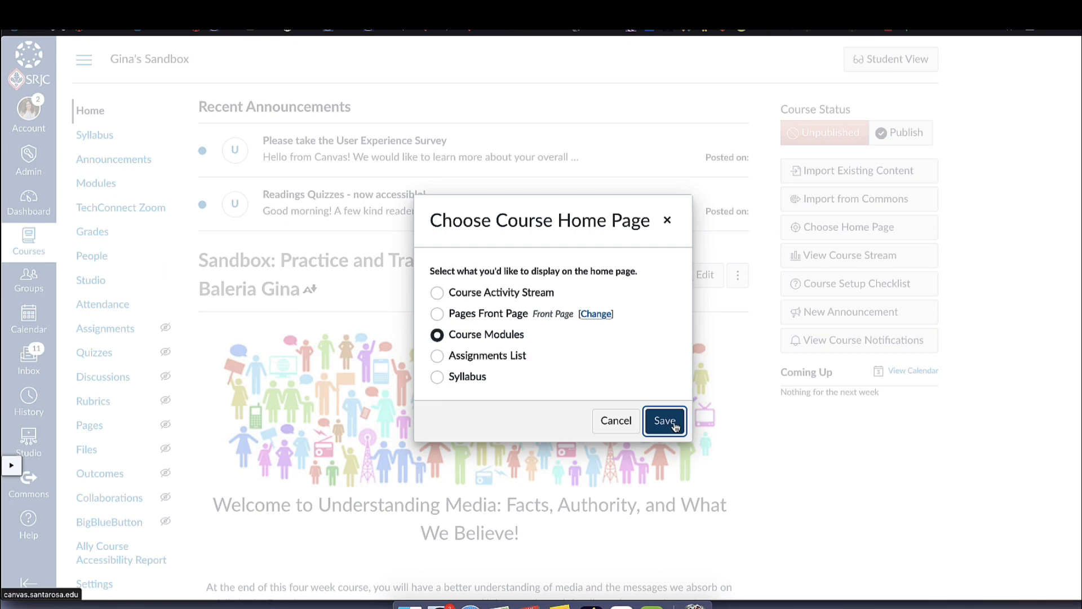
pyautogui.click(675, 426)
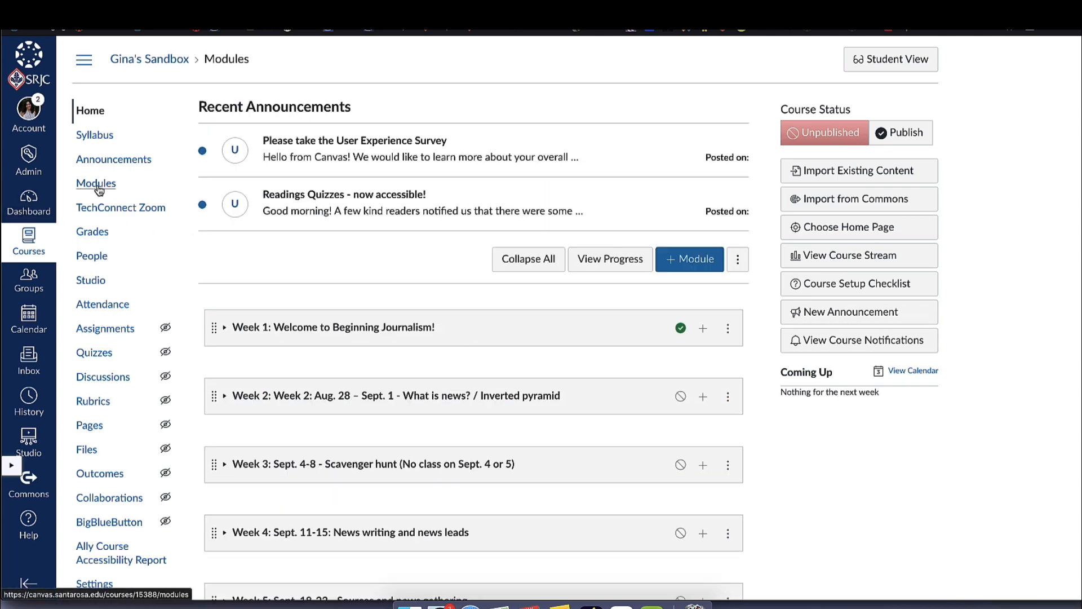
pyautogui.scroll(-9, 811, 174)
pyautogui.scroll(-2, 790, 213)
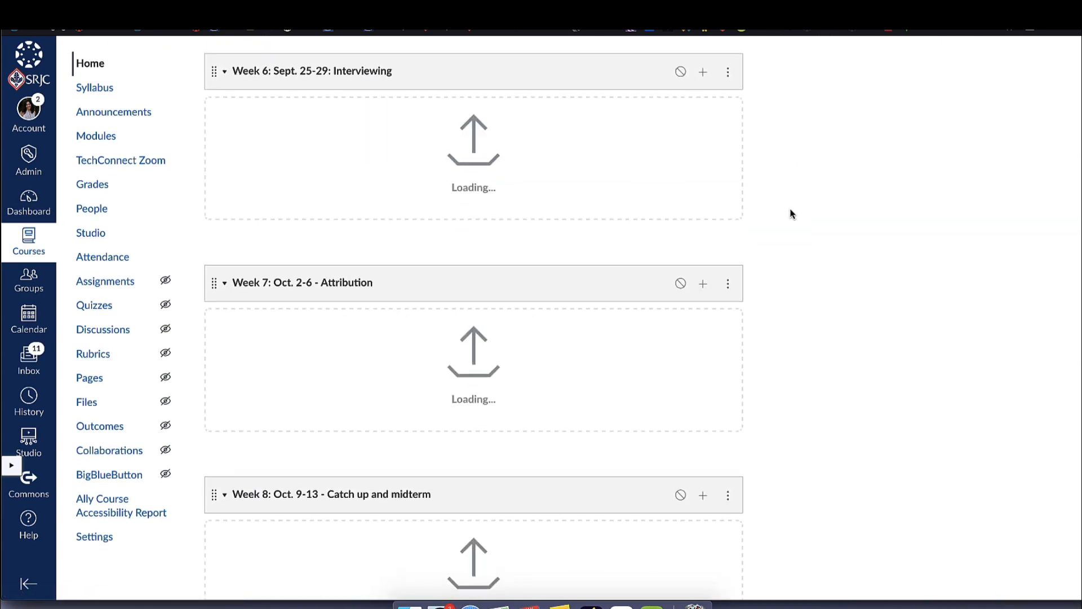
pyautogui.scroll(10, 790, 212)
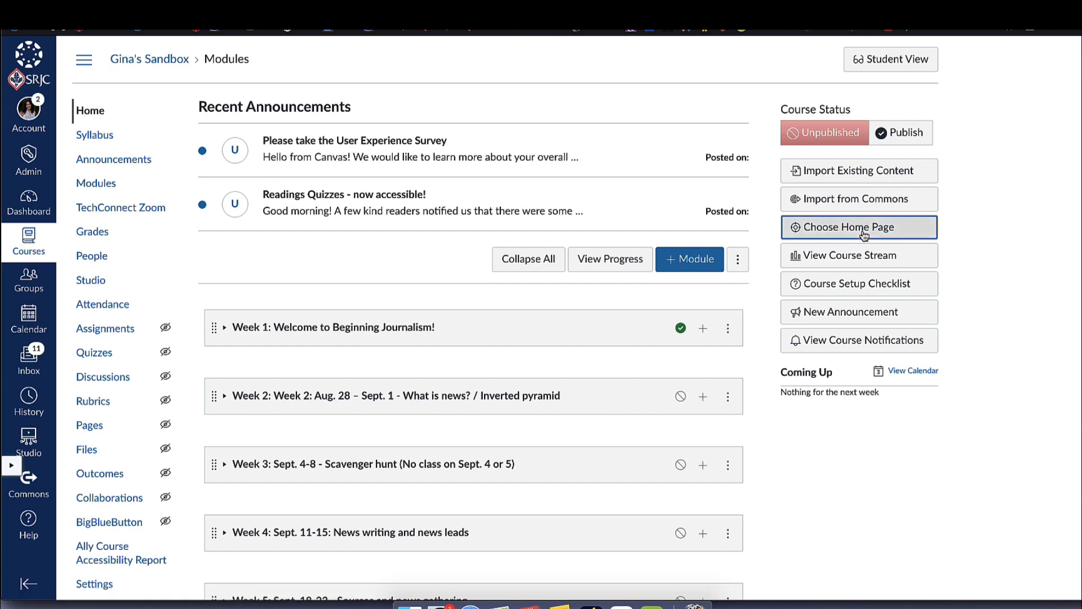
# Step: Switch the course home page back to Pages Front Page and save the choice
pyautogui.click(865, 227)
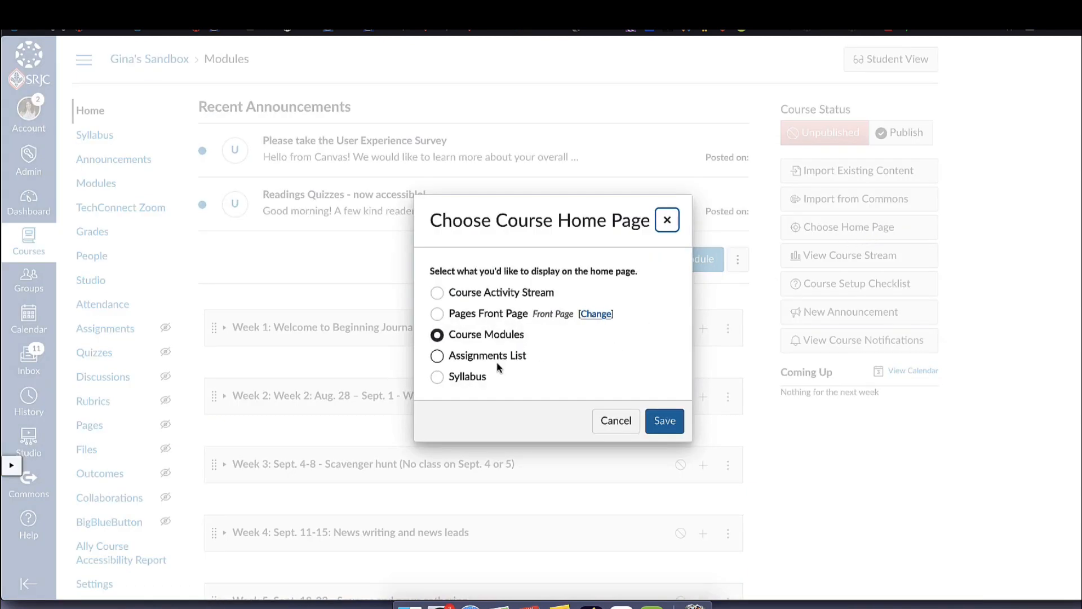
pyautogui.click(438, 311)
pyautogui.click(681, 424)
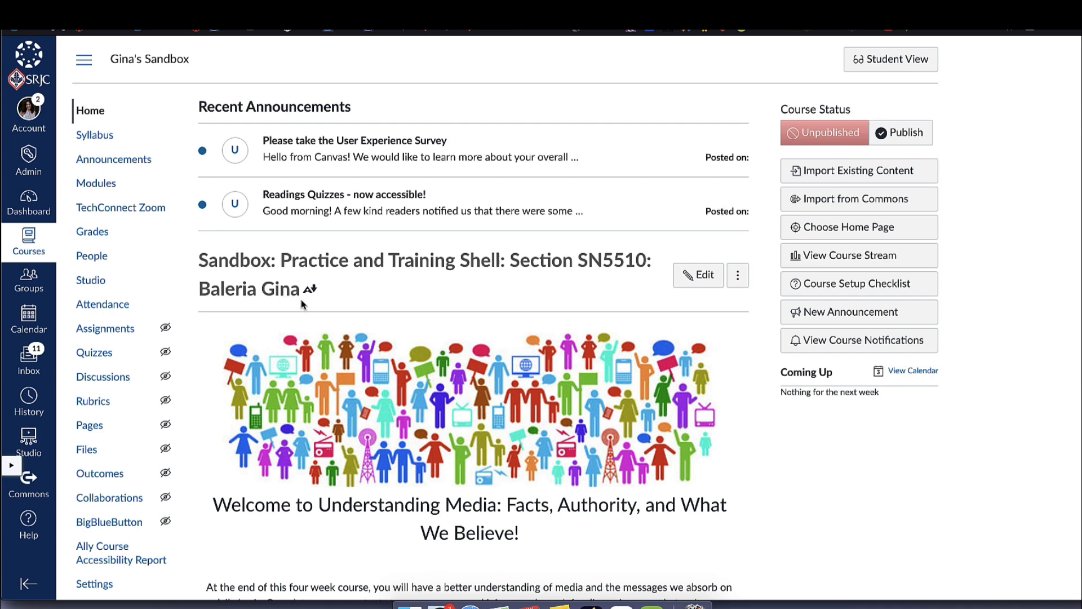
# Step: Examine the course front page, including its banner, bilingual welcome text, module image links and image credits
pyautogui.scroll(-3, 310, 188)
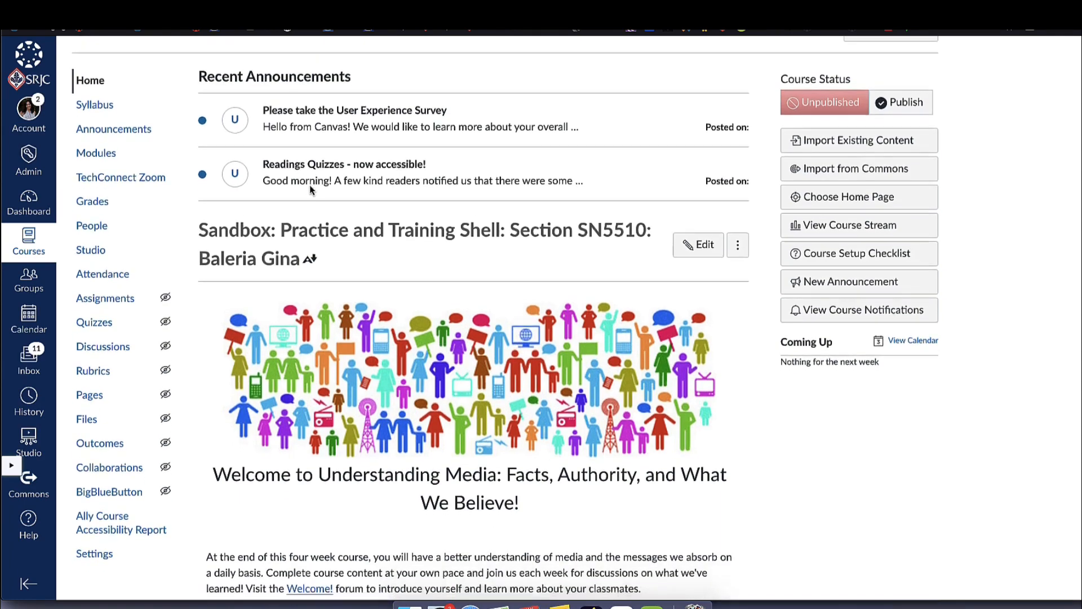
pyautogui.scroll(-1, 310, 189)
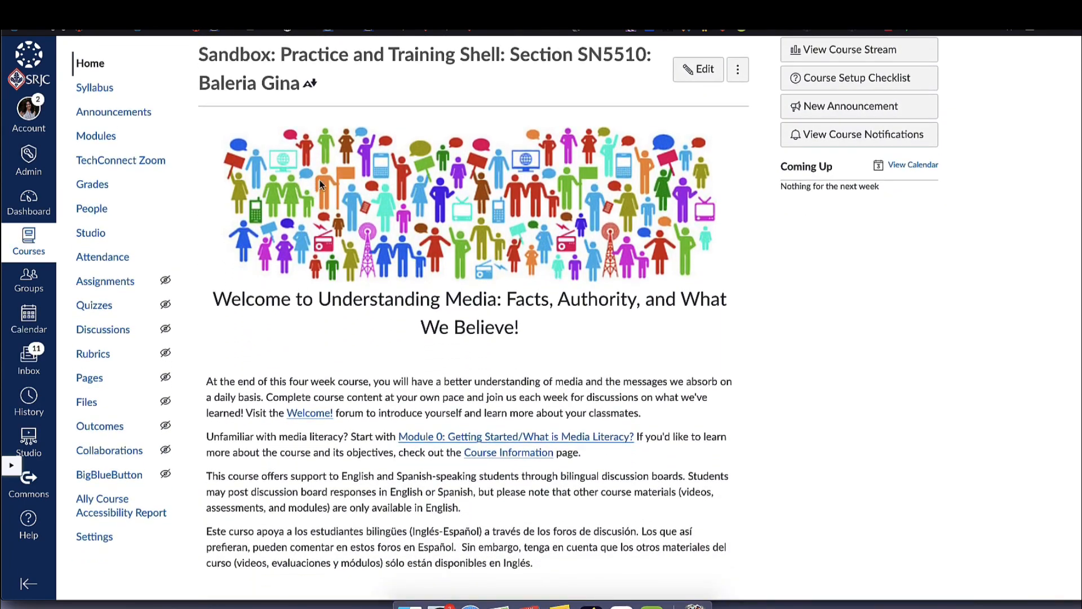
pyautogui.scroll(-4, 495, 314)
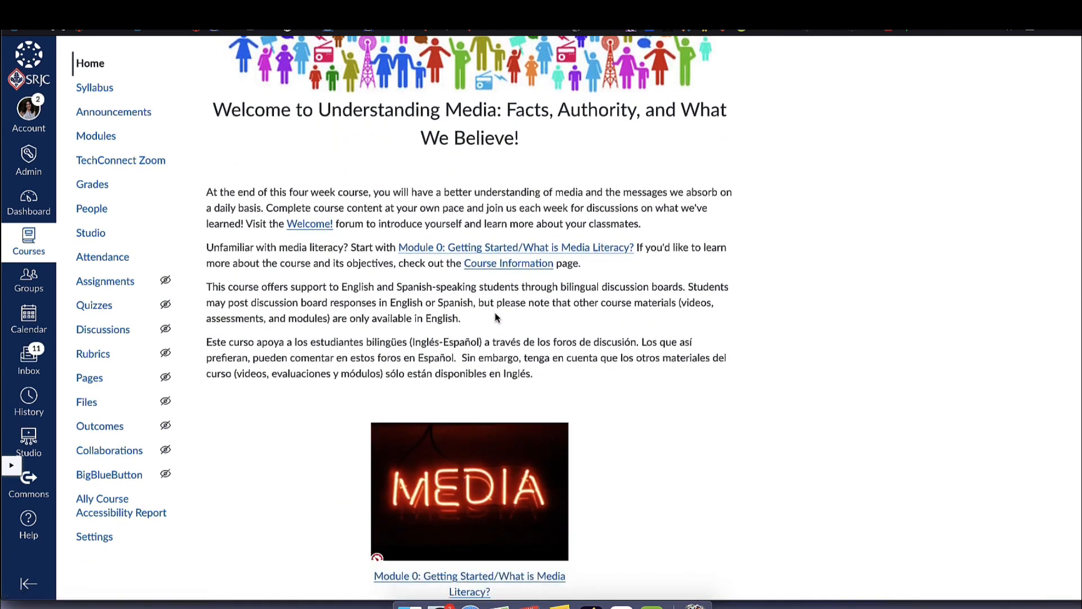
pyautogui.scroll(-6, 495, 313)
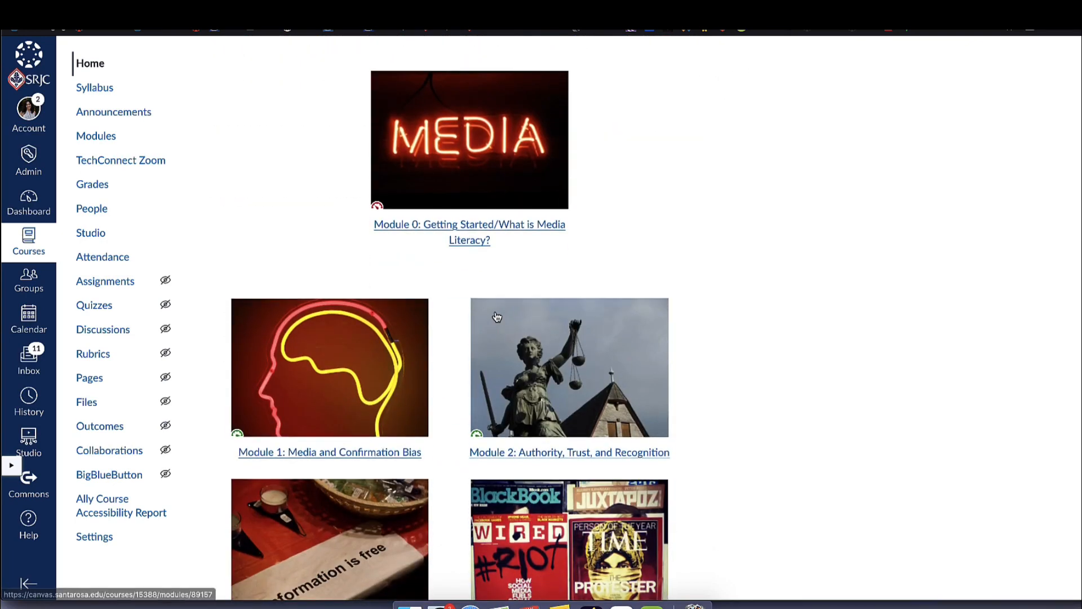
pyautogui.scroll(-1, 396, 451)
pyautogui.scroll(-3, 396, 450)
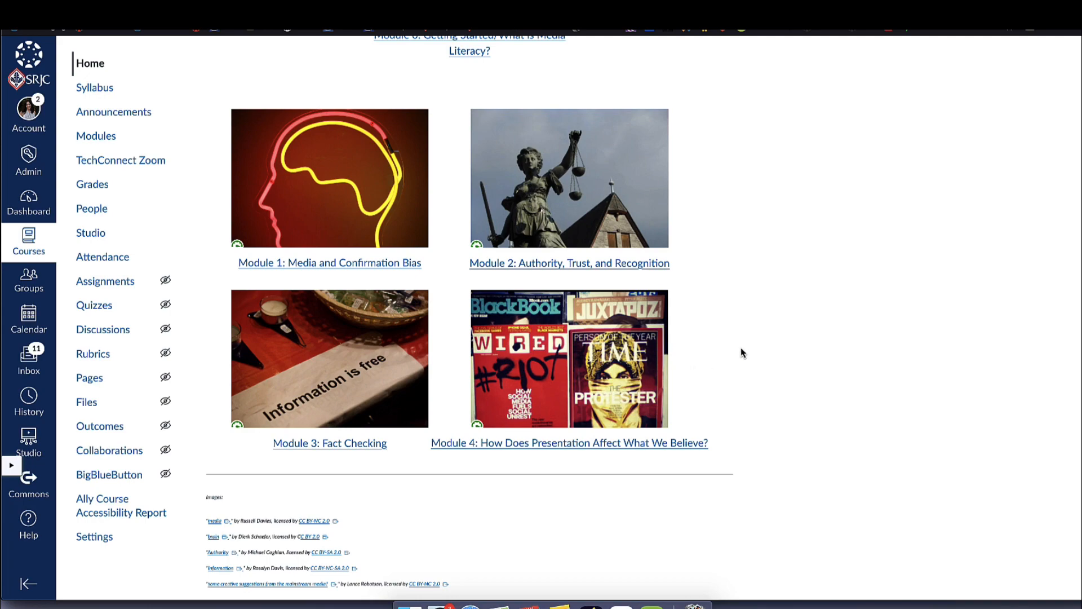
pyautogui.scroll(10, 744, 349)
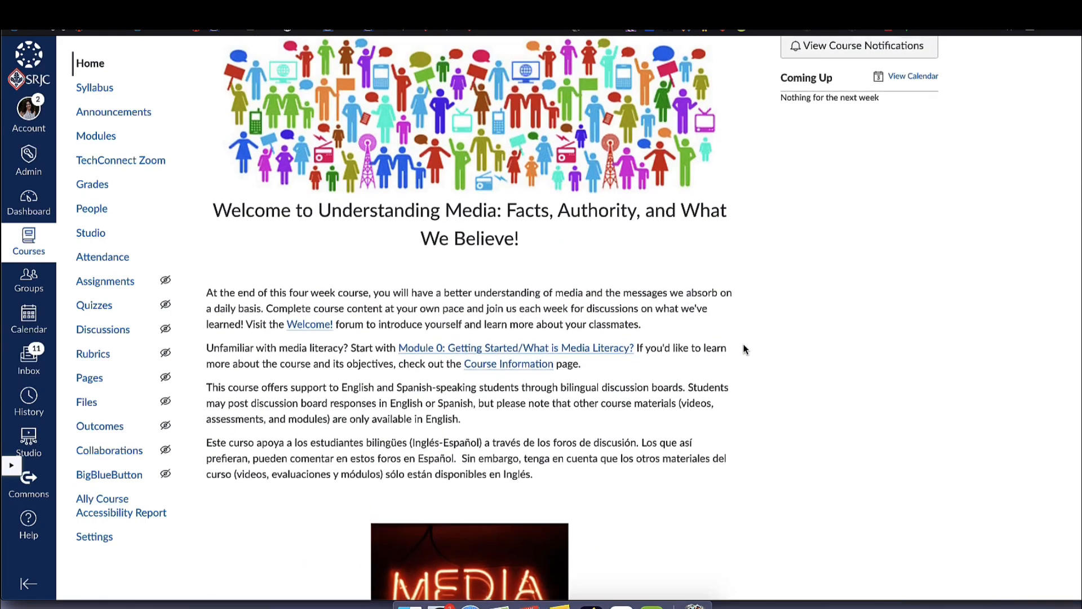
pyautogui.scroll(4, 744, 349)
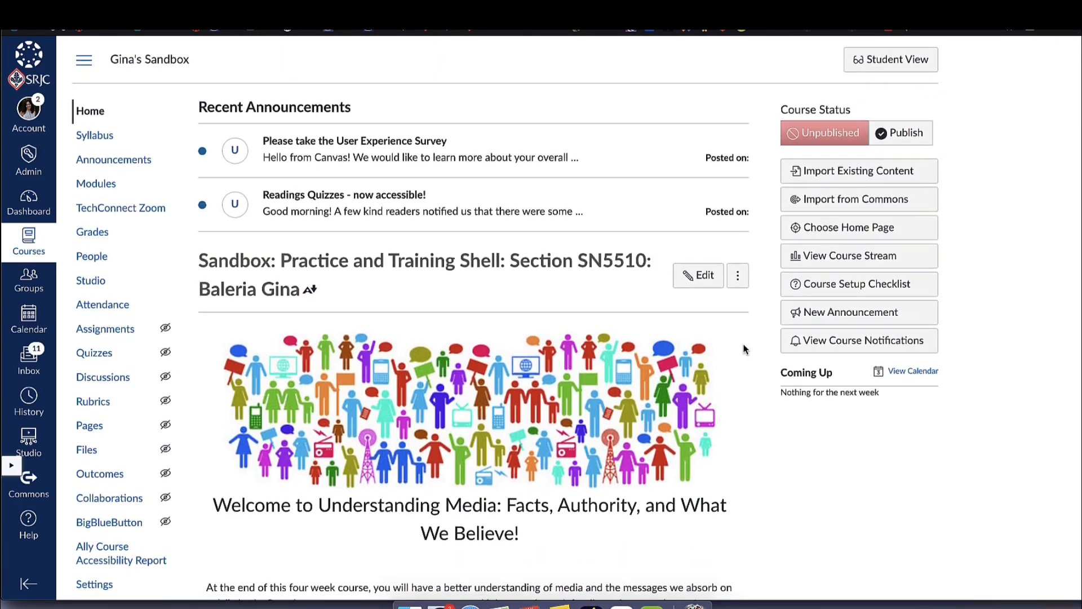
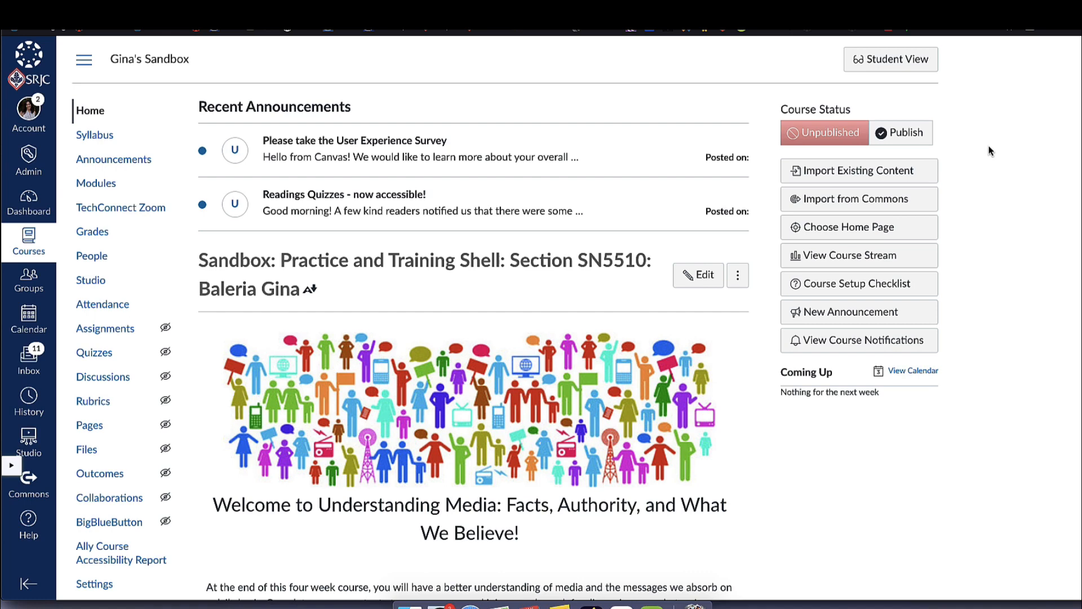
# Step: Open the course syllabus and skim through its content
pyautogui.click(89, 141)
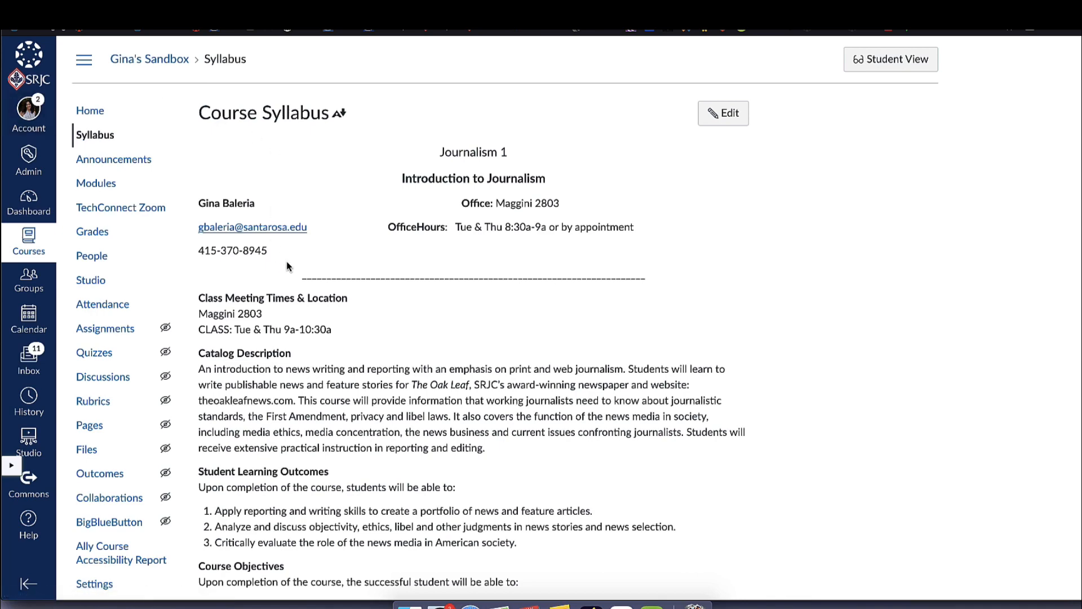
pyautogui.scroll(-3, 286, 265)
pyautogui.scroll(-7, 287, 265)
pyautogui.scroll(10, 287, 265)
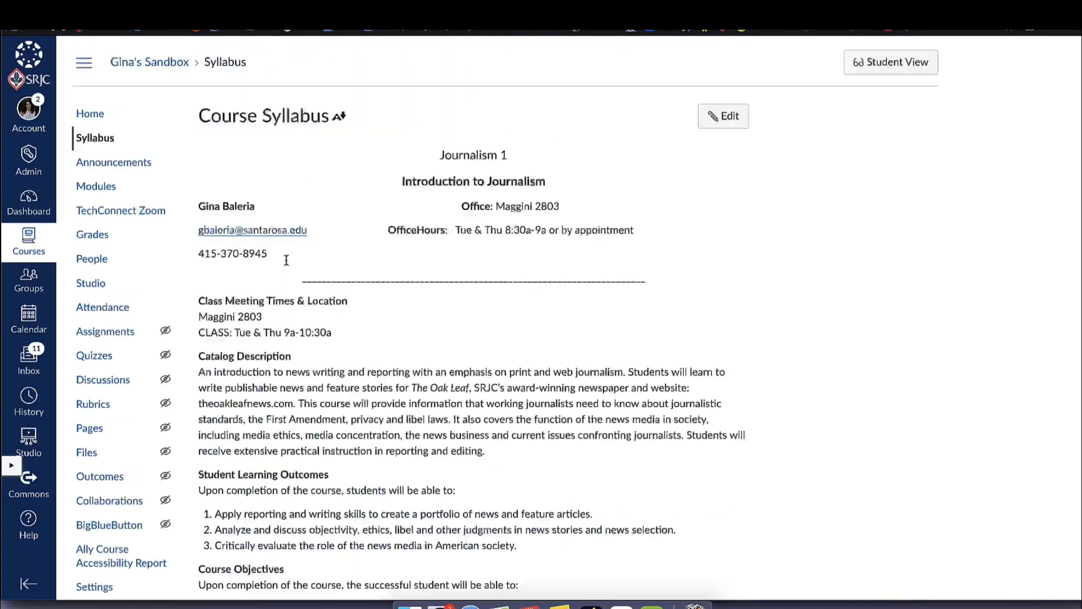
# Step: Open the course's announcements and look through the list of posts
pyautogui.click(121, 162)
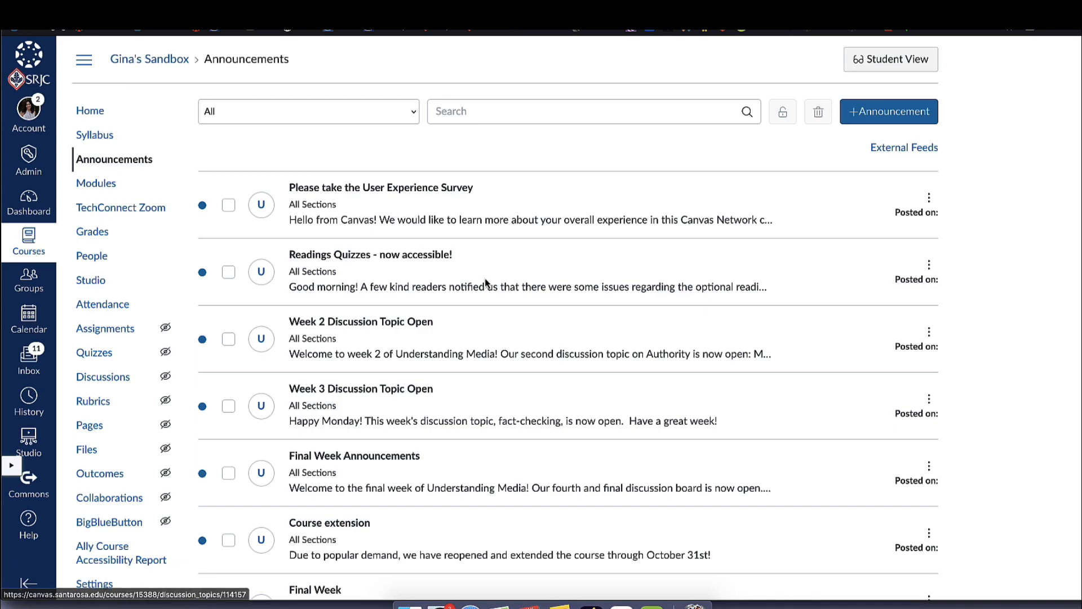
pyautogui.scroll(-7, 484, 278)
pyautogui.scroll(7, 485, 281)
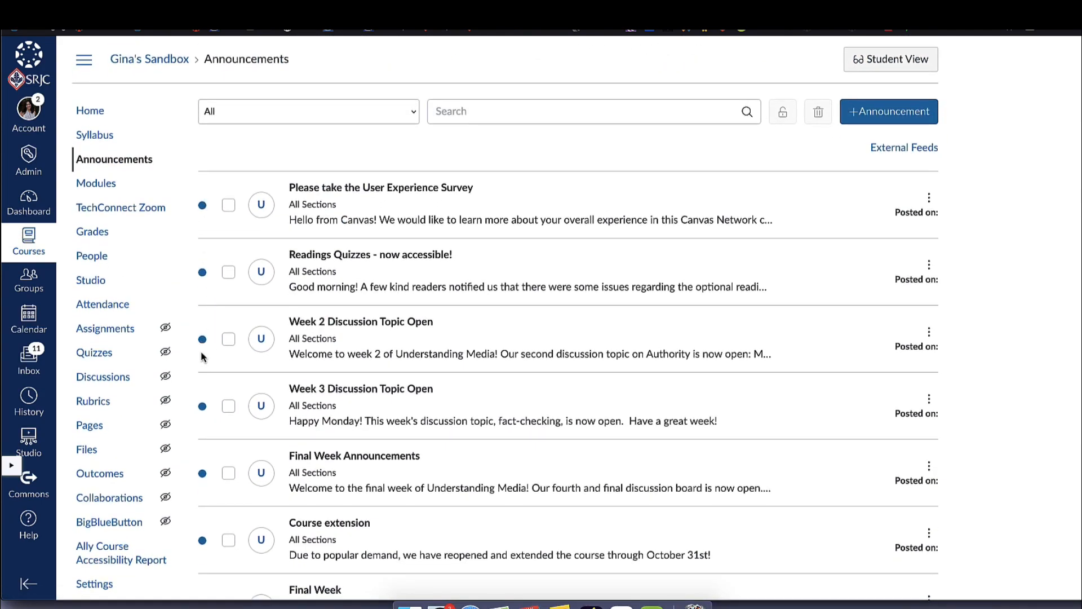
# Step: Open the course's modules, collapse the Week 1 module and look over the list of weekly modules
pyautogui.scroll(-1, 327, 454)
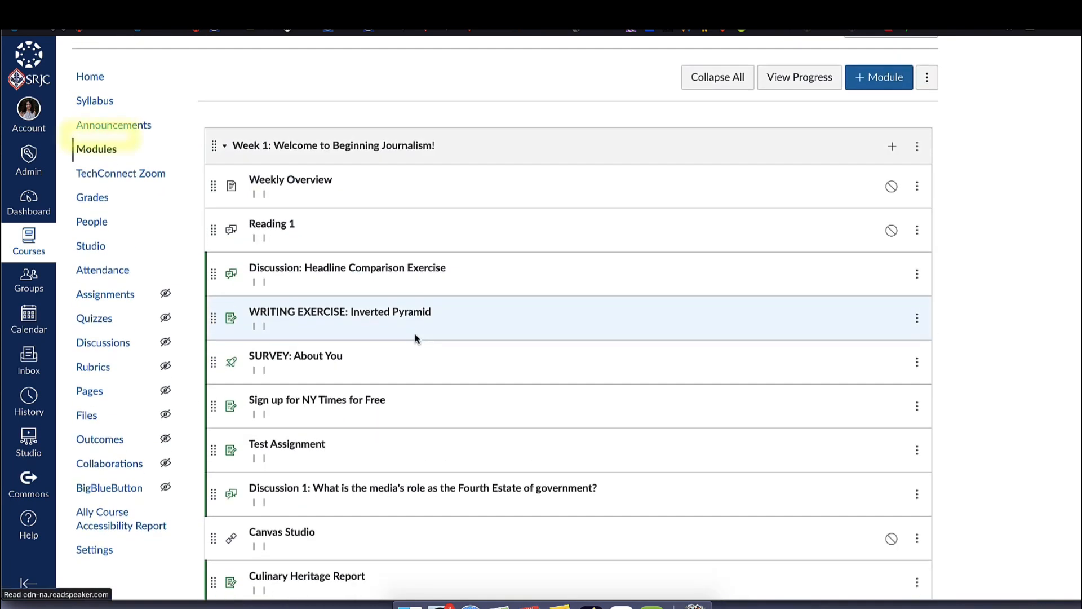
pyautogui.scroll(-1, 415, 336)
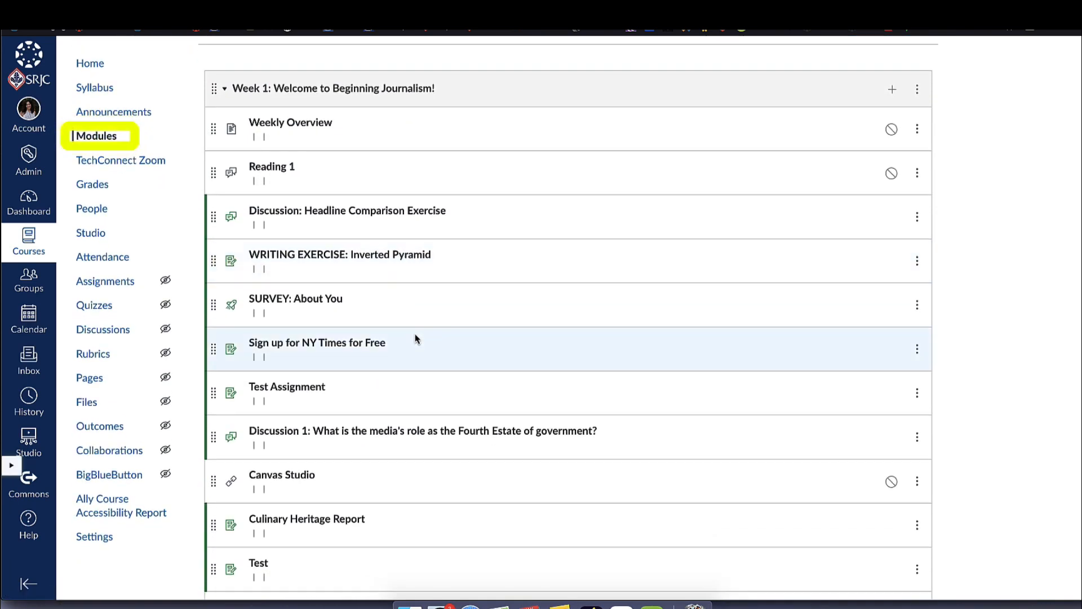
pyautogui.click(225, 93)
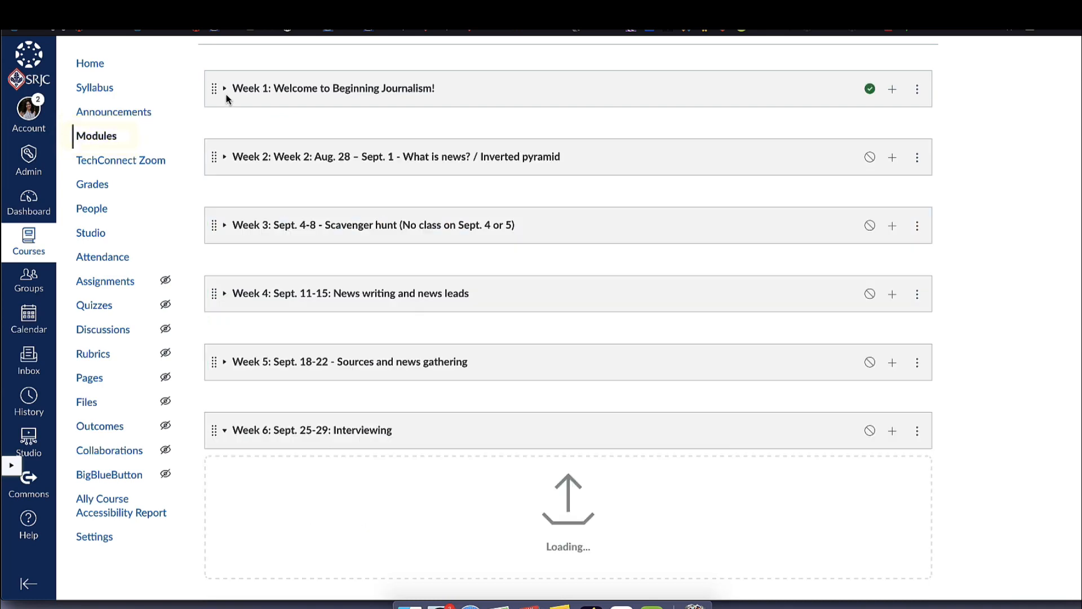
pyautogui.scroll(-6, 263, 127)
pyautogui.scroll(8, 224, 106)
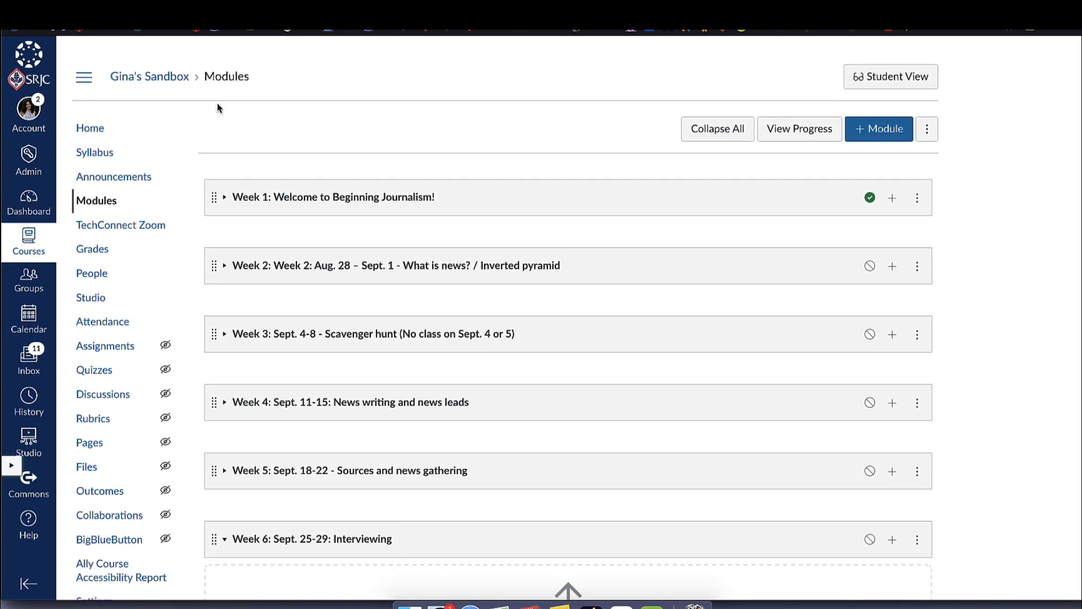
pyautogui.scroll(-1, 218, 107)
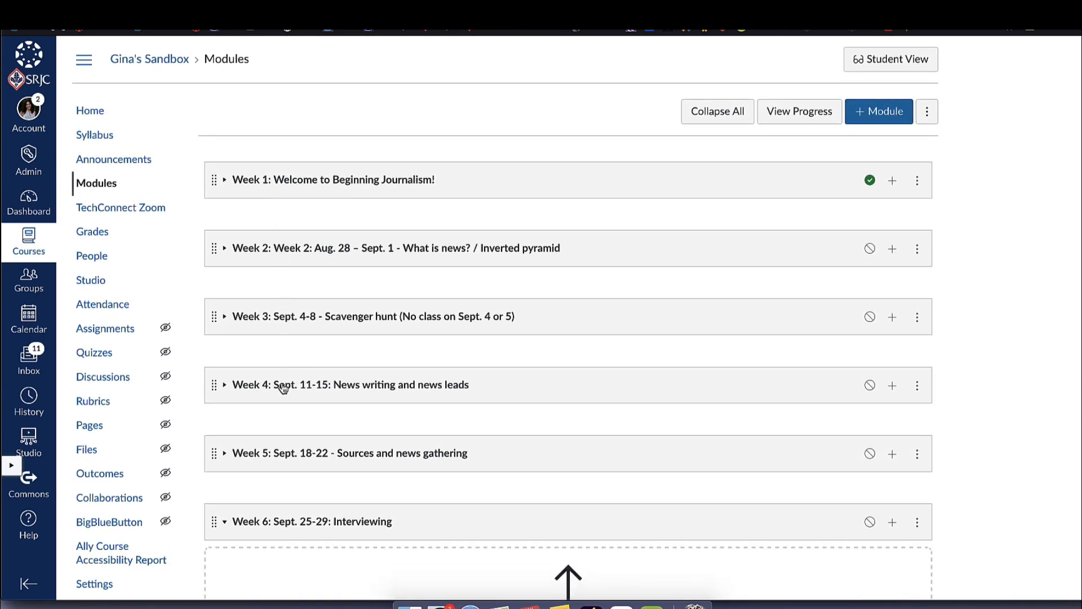
pyautogui.scroll(-3, 282, 385)
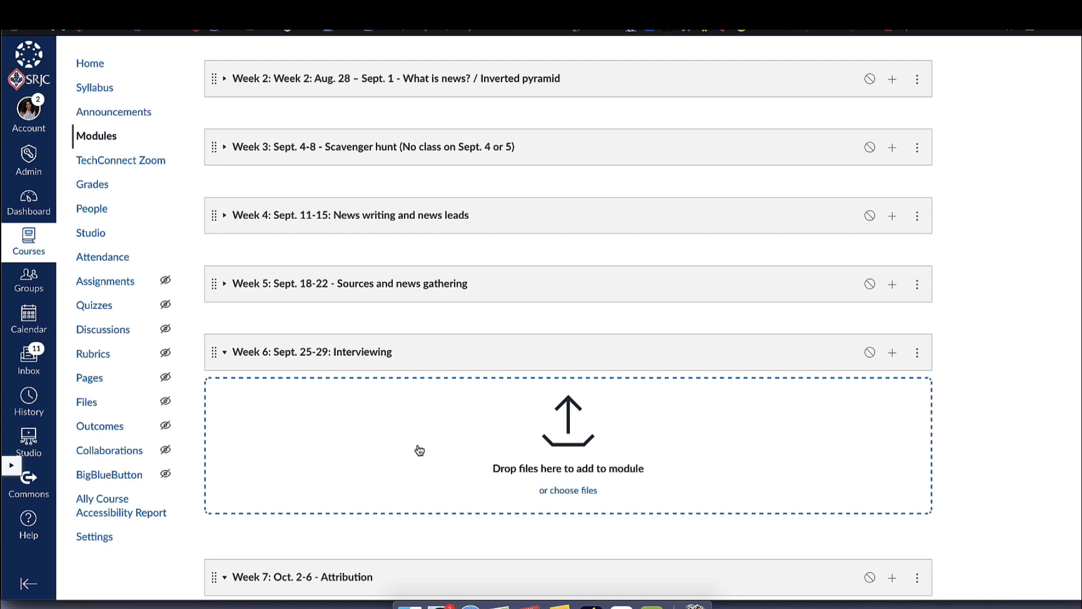
pyautogui.scroll(5, 420, 450)
# Step: Expand the Week 1 module and examine its items and their type icons down to the last one
pyautogui.click(224, 178)
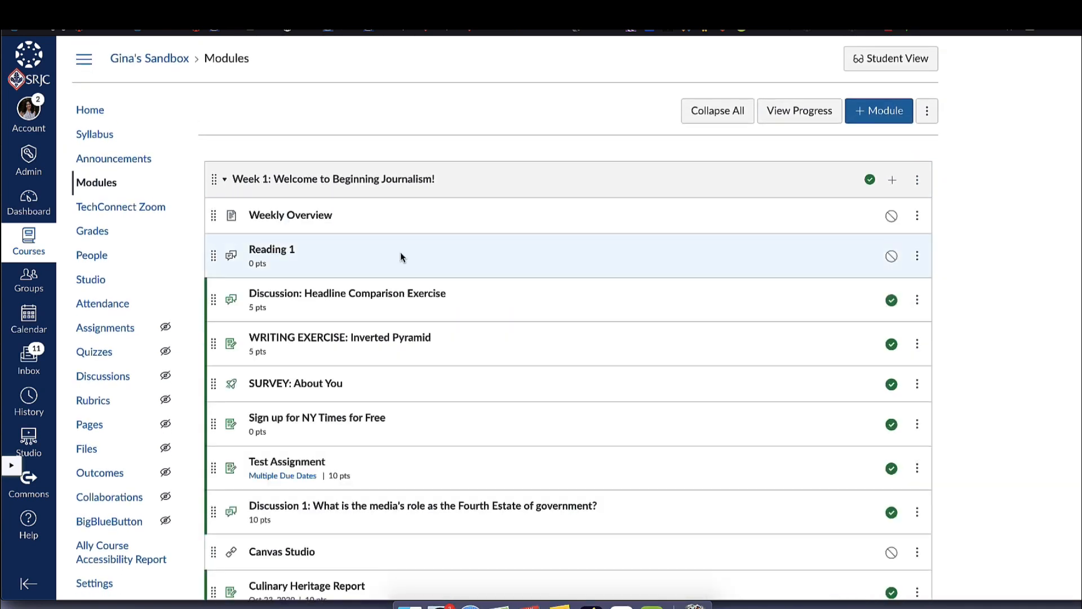
pyautogui.scroll(-2, 400, 256)
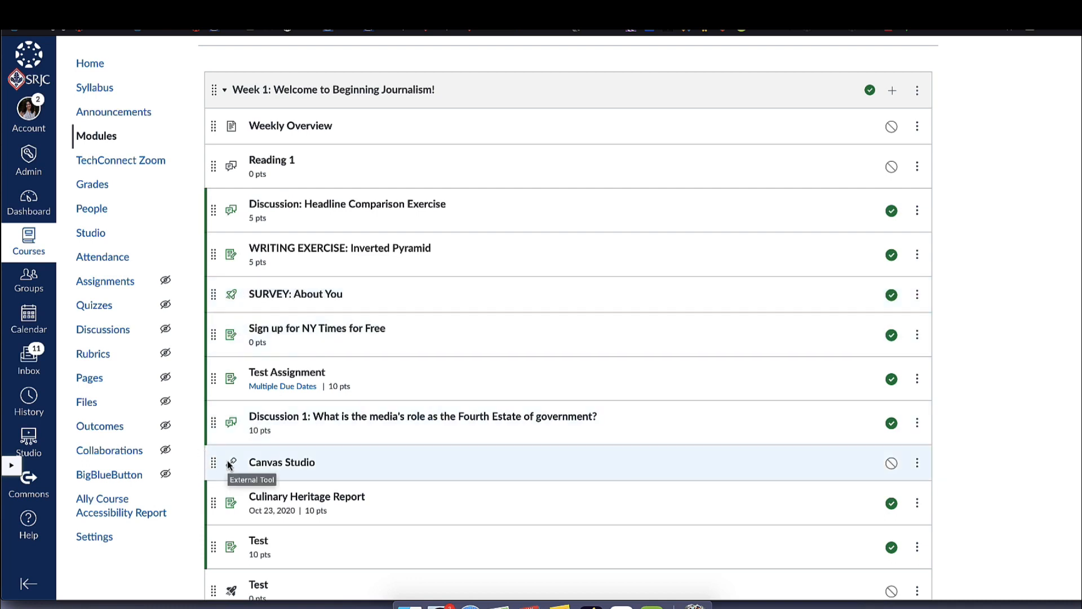
pyautogui.scroll(-2, 283, 468)
pyautogui.scroll(-1, 284, 467)
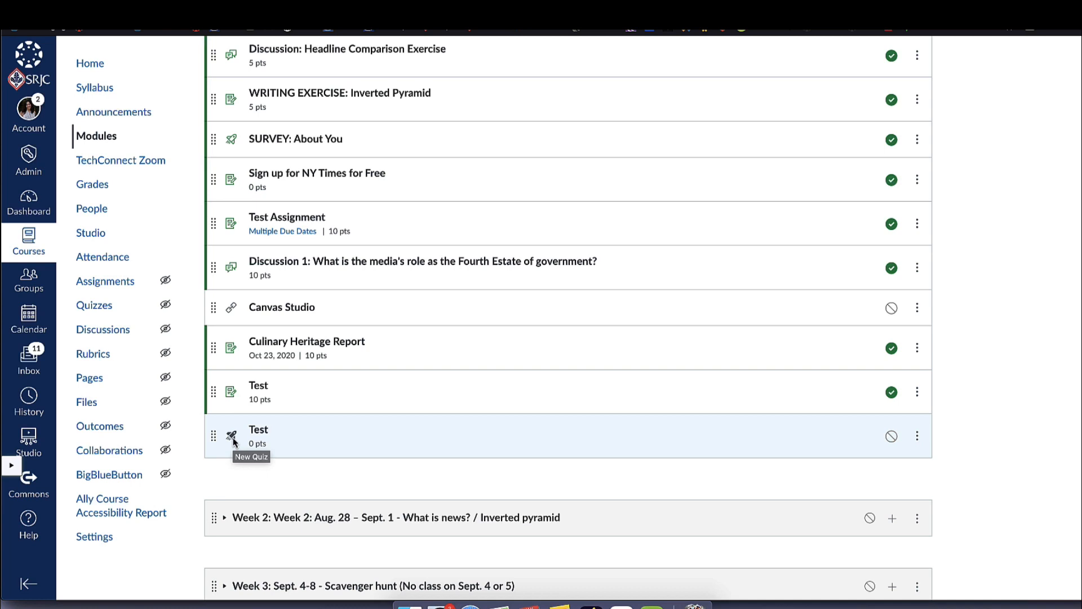
# Step: Publish the Reading 1 item in the Week 1 module and unpublish it again
pyautogui.scroll(5, 256, 192)
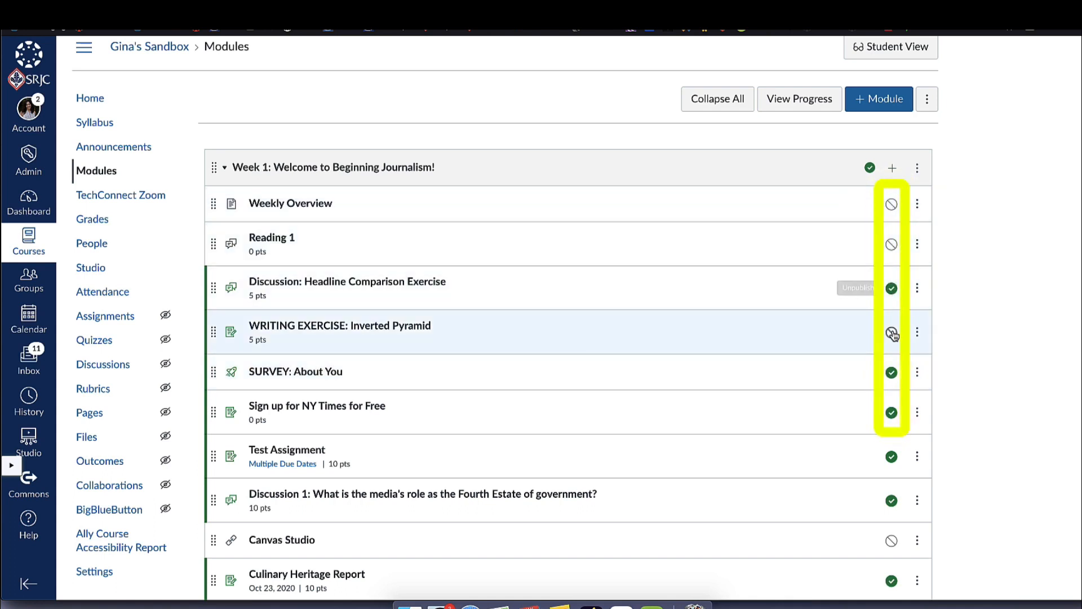
pyautogui.click(891, 245)
pyautogui.click(891, 246)
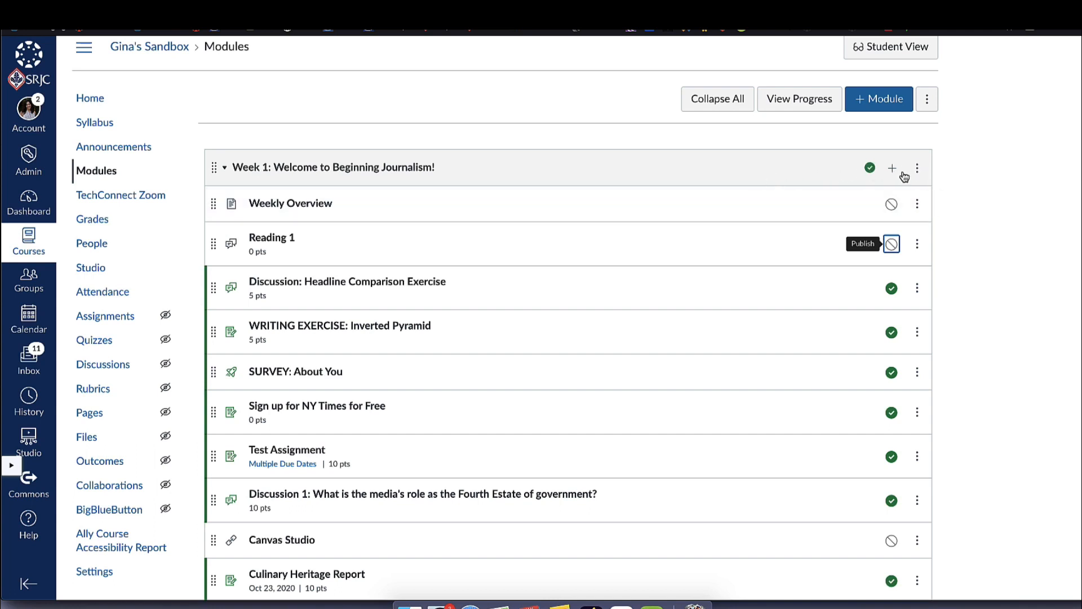
# Step: Open the Weekly Overview item's details for editing, check its title and indent choices, and close without changes
pyautogui.click(917, 205)
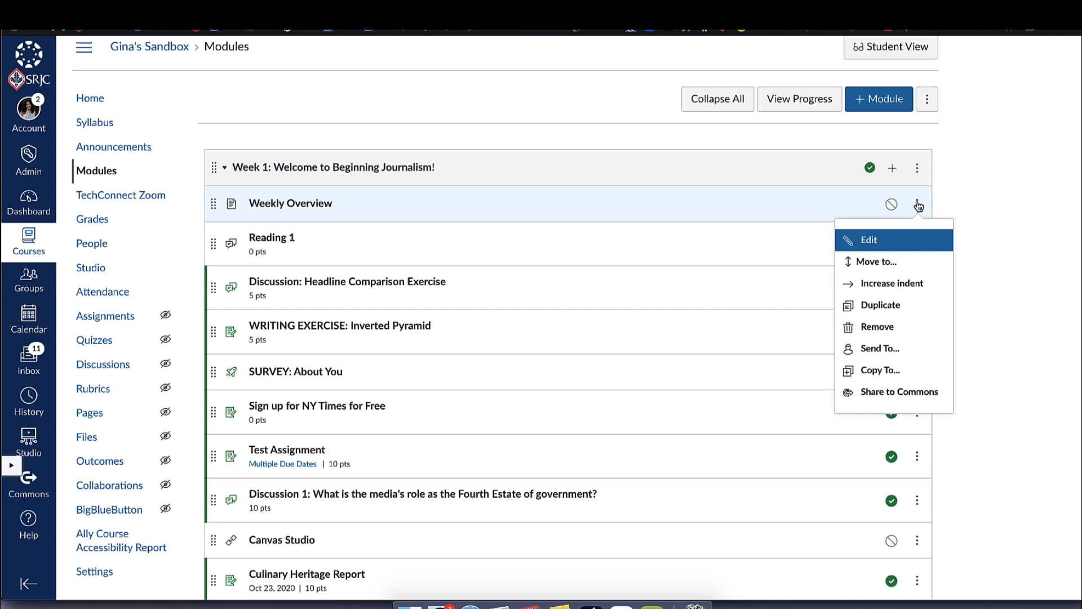
pyautogui.click(882, 242)
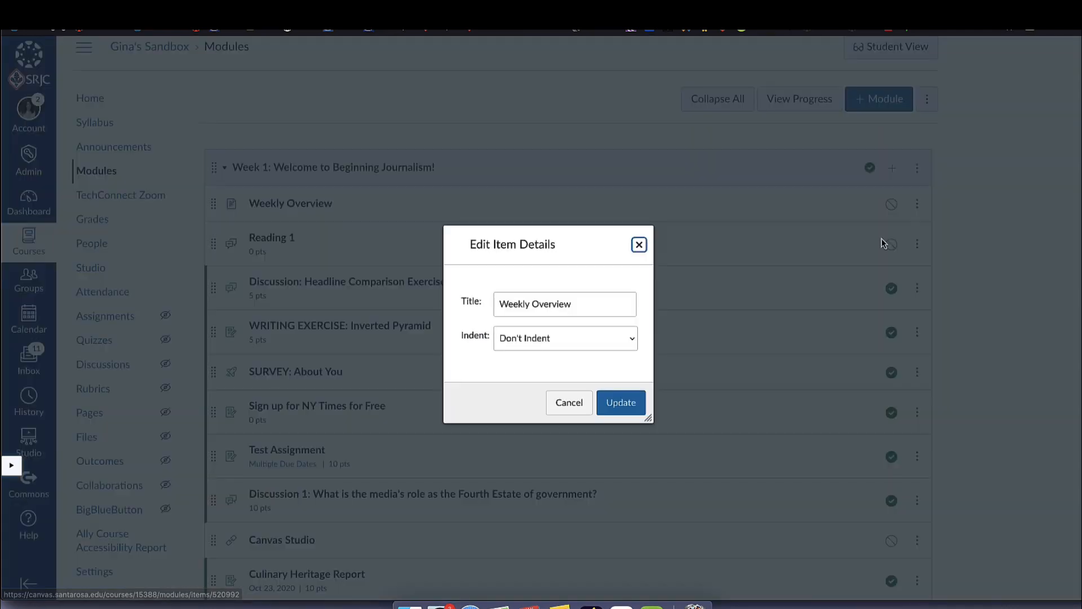
pyautogui.click(578, 301)
pyautogui.click(587, 341)
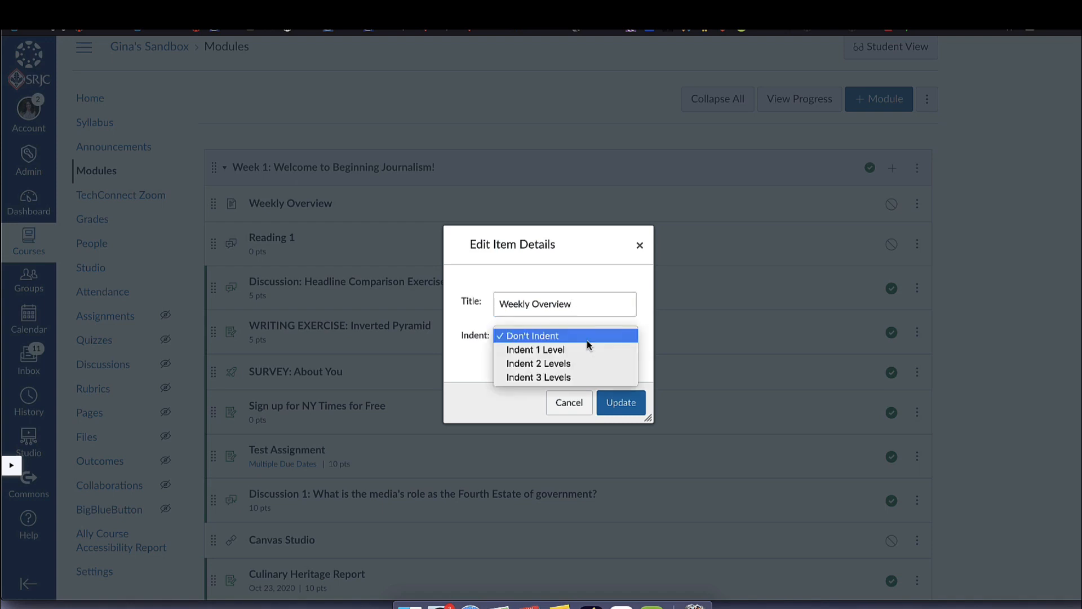
pyautogui.click(563, 408)
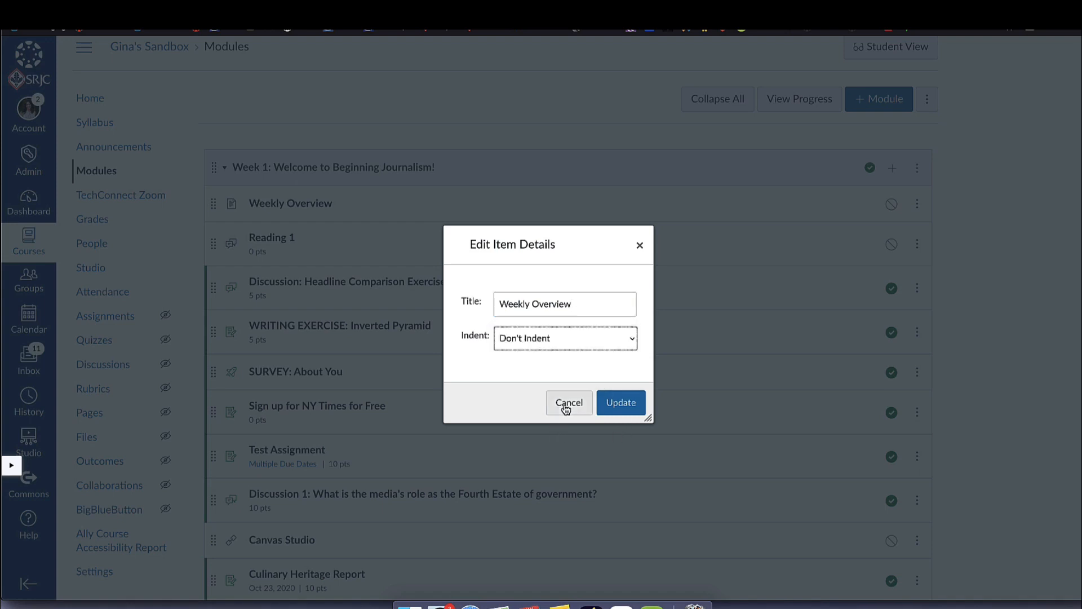
pyautogui.click(639, 246)
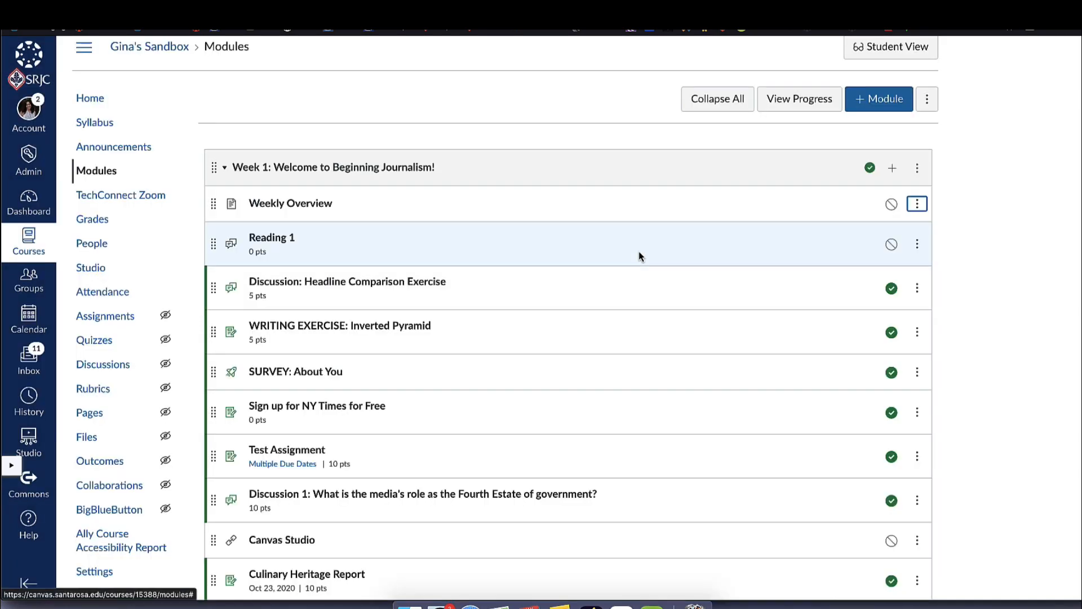
# Step: Increase the indent of Reading 1 and of Discussion: Headline Comparison Exercise by one level each
pyautogui.click(917, 243)
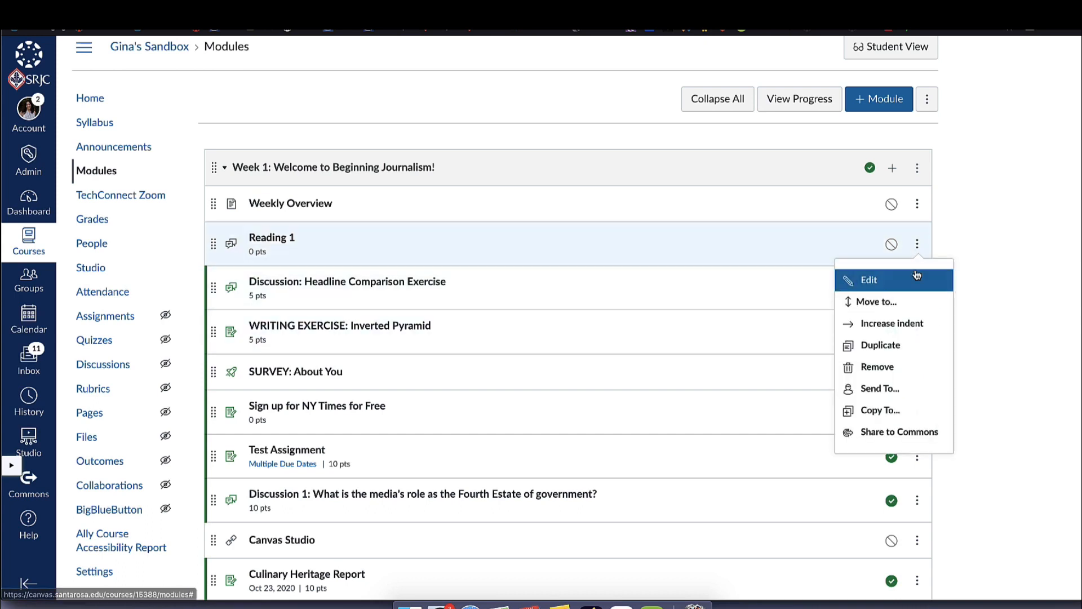
pyautogui.click(904, 335)
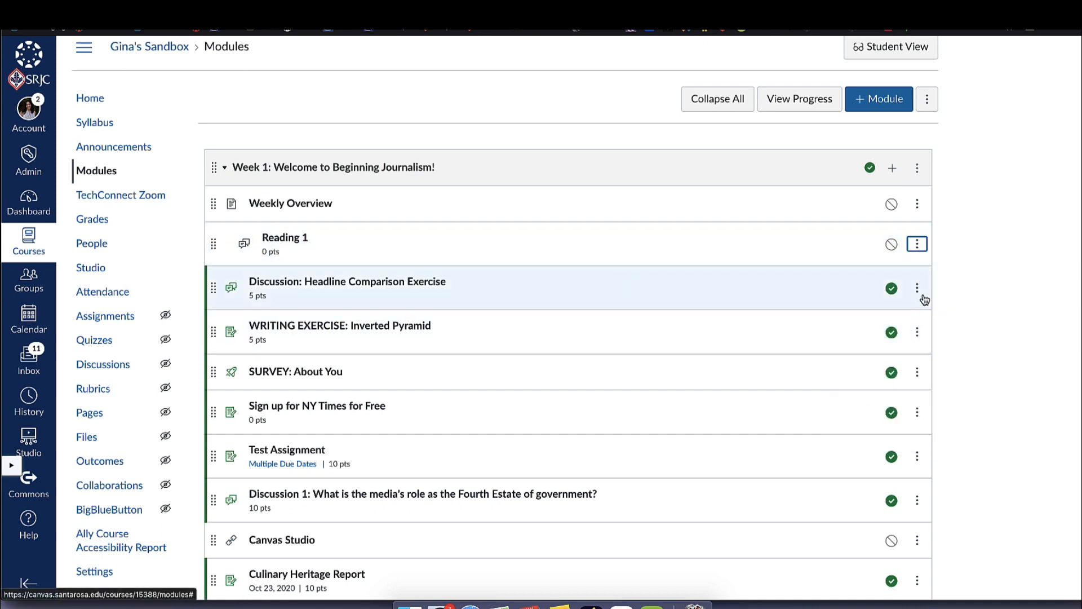
pyautogui.click(917, 288)
pyautogui.click(914, 367)
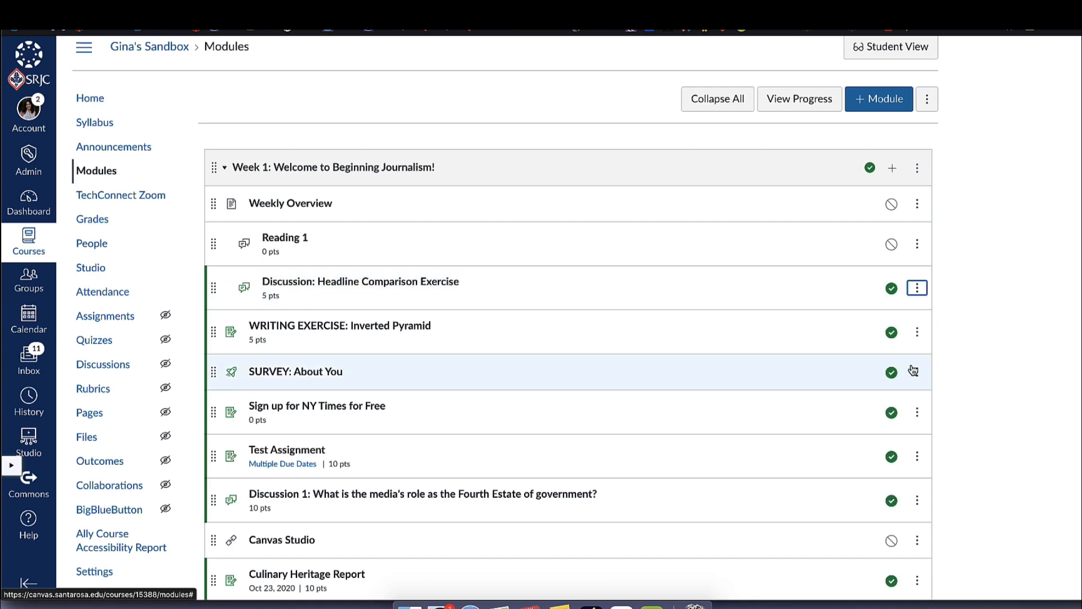
# Step: Examine the target module and placement choices for moving the Weekly Overview item, and cancel the move
pyautogui.click(917, 204)
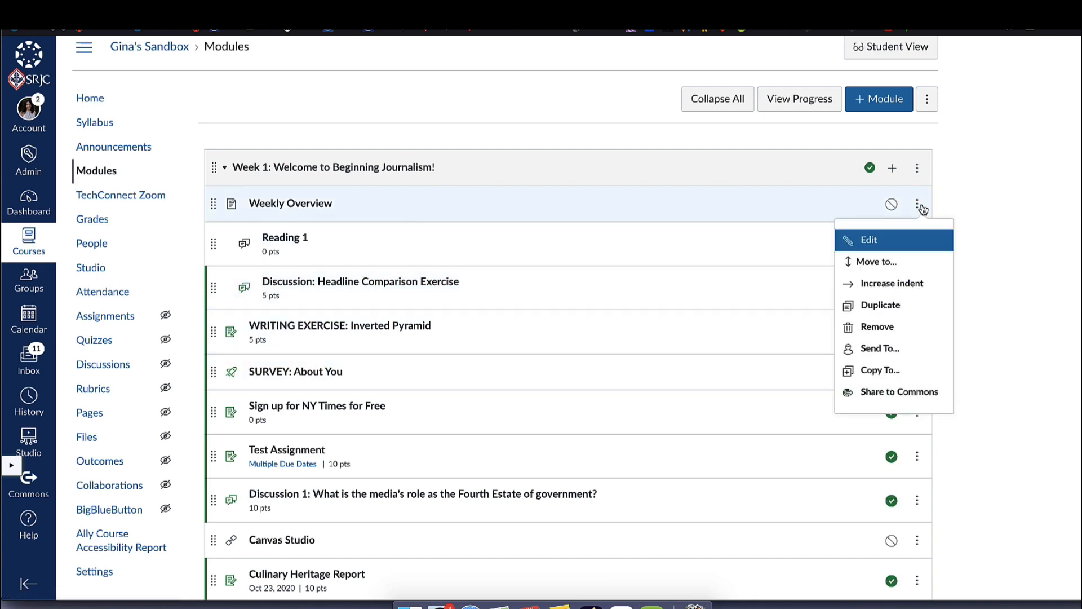
pyautogui.click(906, 268)
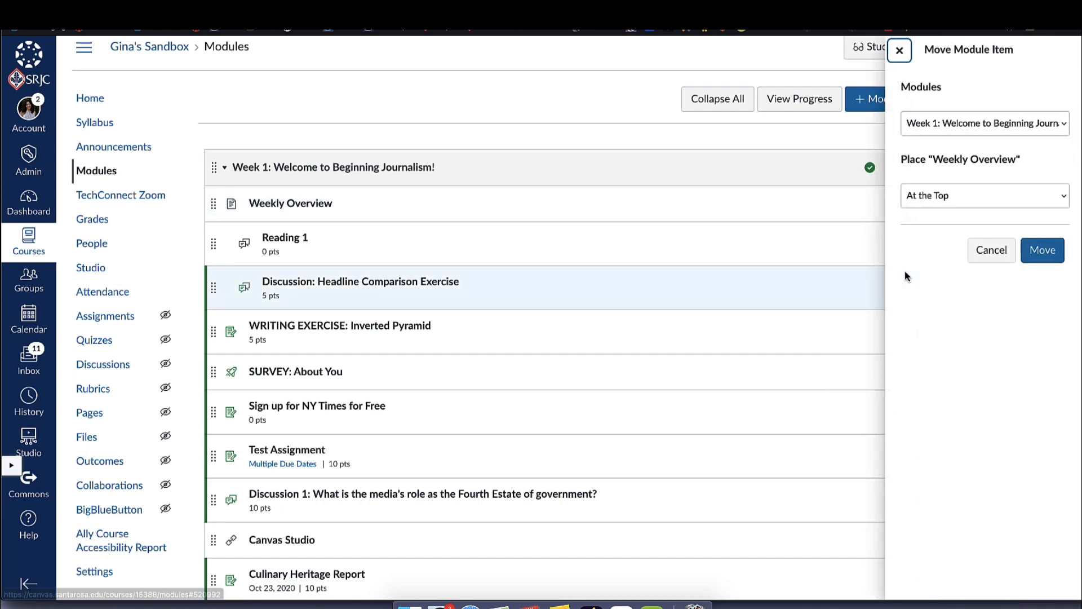
pyautogui.click(975, 130)
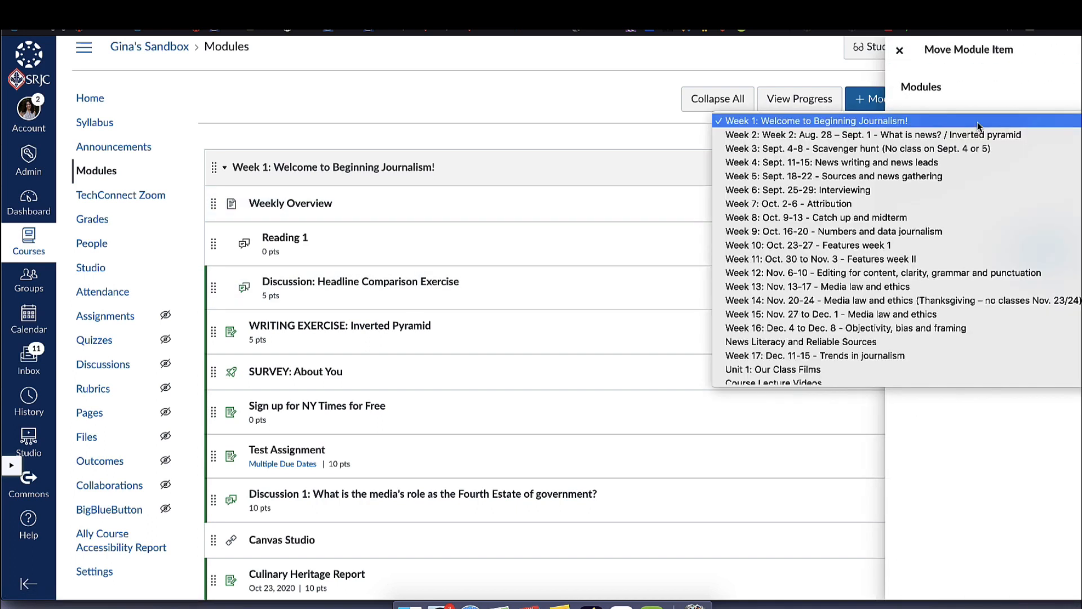
pyautogui.click(977, 121)
pyautogui.click(974, 197)
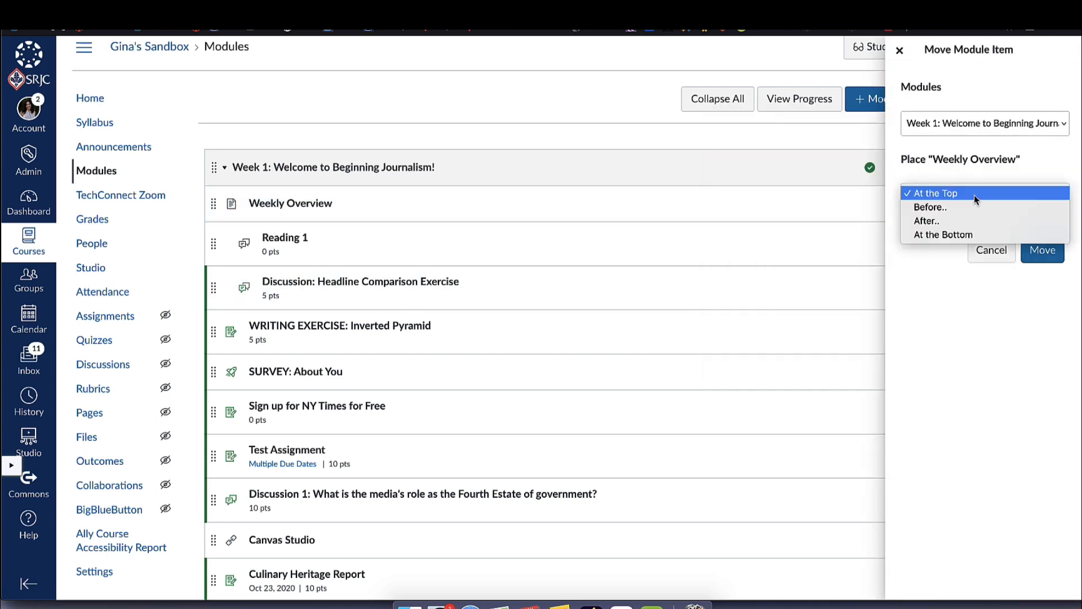
pyautogui.click(934, 339)
pyautogui.click(985, 258)
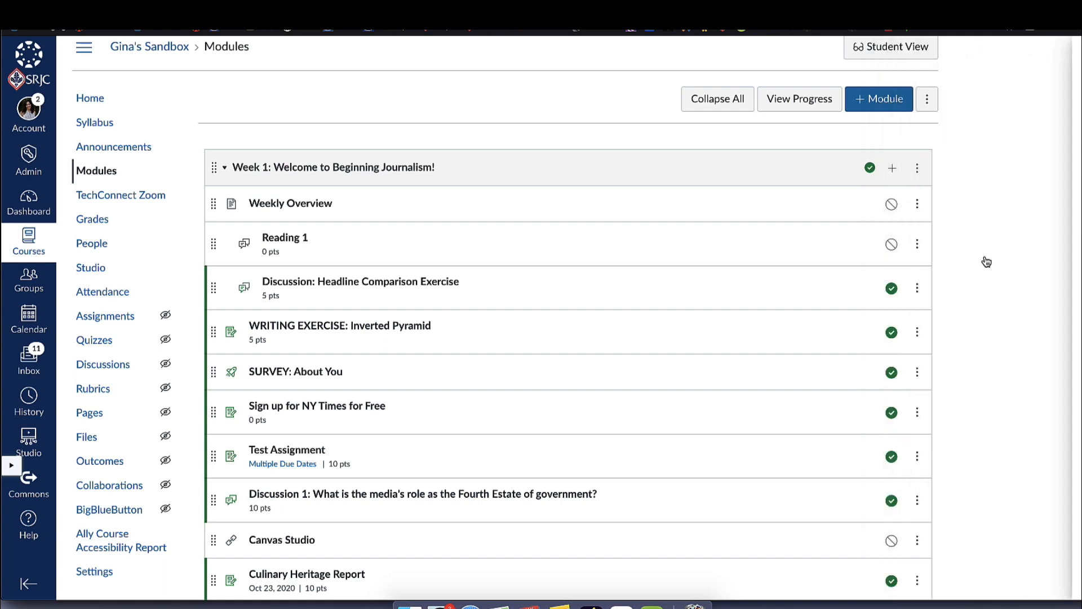
# Step: Review the Weekly Overview item's available options and the course navigation, and close the options without choosing one
pyautogui.click(917, 204)
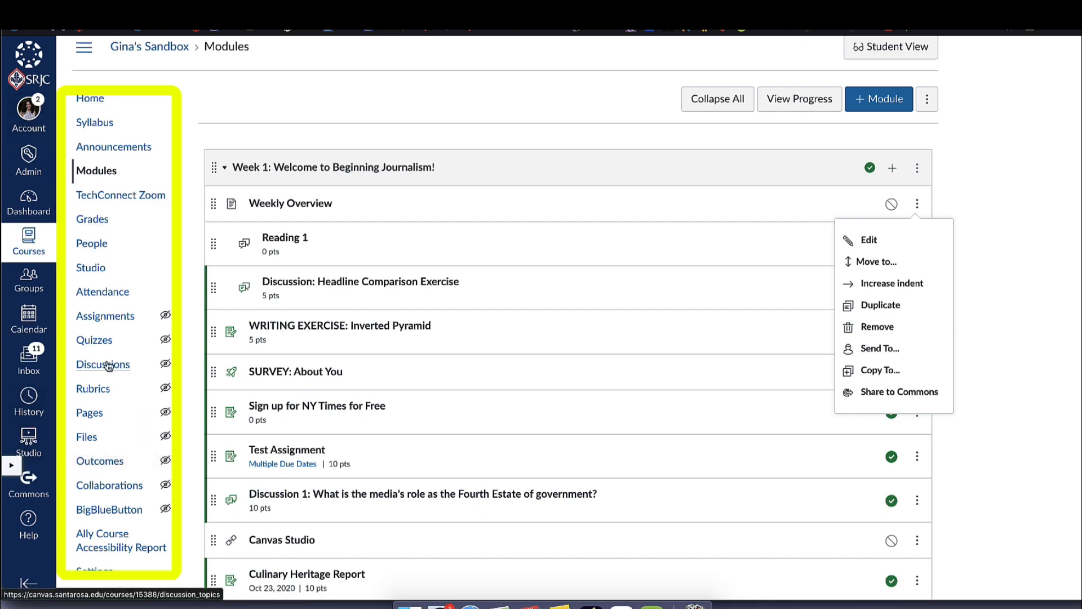
pyautogui.scroll(-2, 113, 468)
pyautogui.scroll(3, 111, 472)
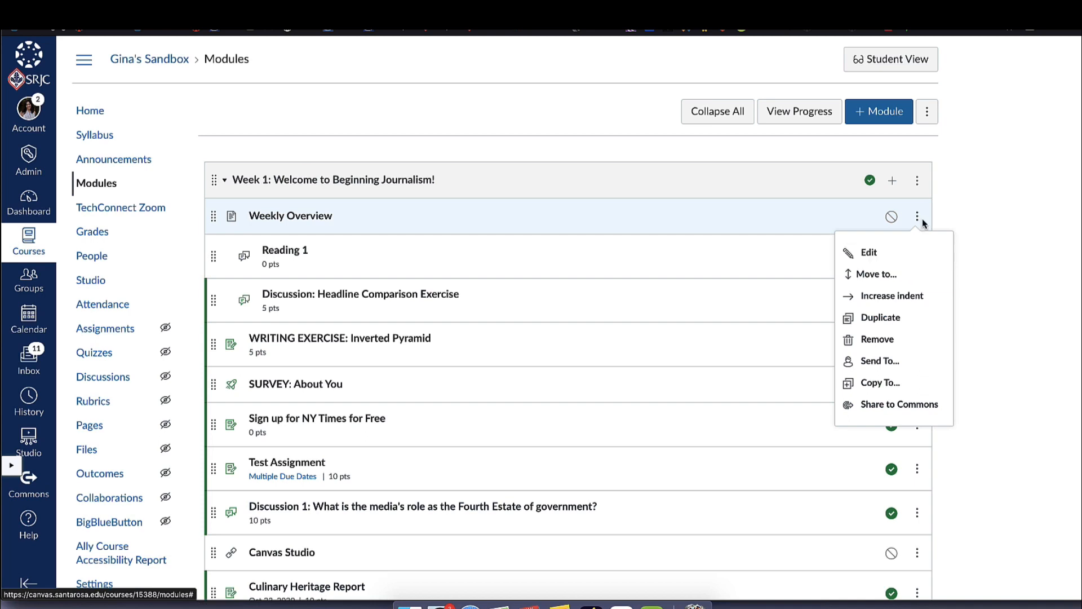
pyautogui.click(1042, 269)
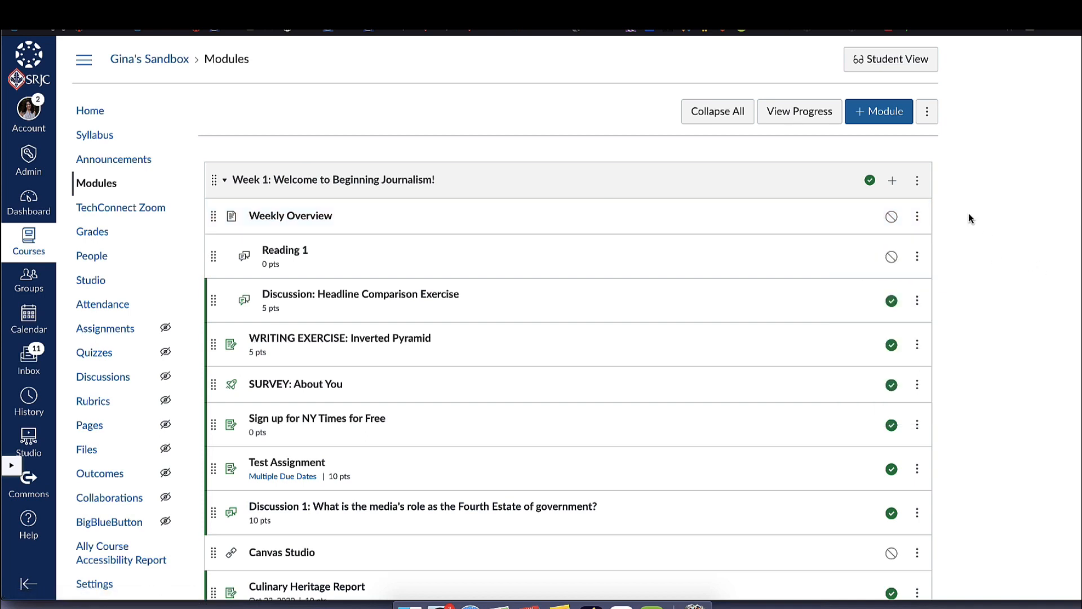
# Step: Start adding an item to the Week 1 module, review the item types and skim the existing assignments
pyautogui.click(892, 183)
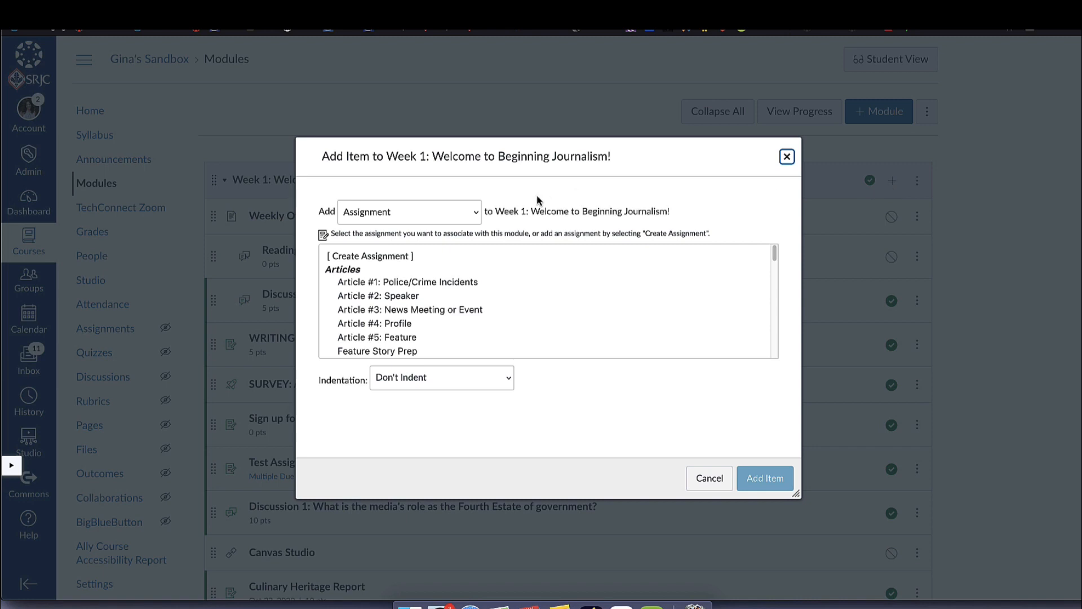
pyautogui.click(455, 212)
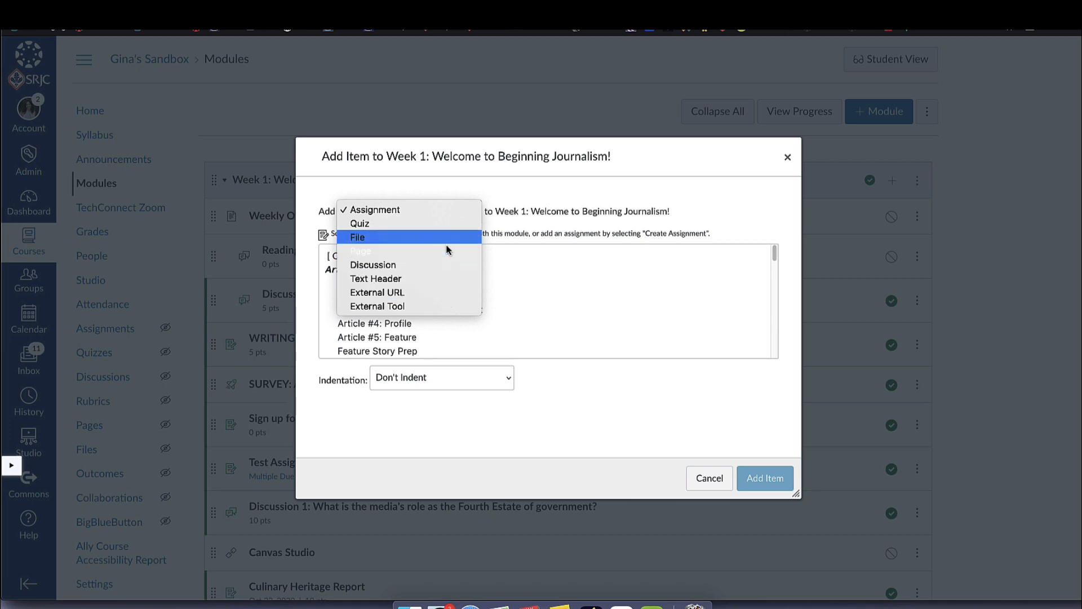
pyautogui.click(448, 209)
pyautogui.scroll(-3, 398, 278)
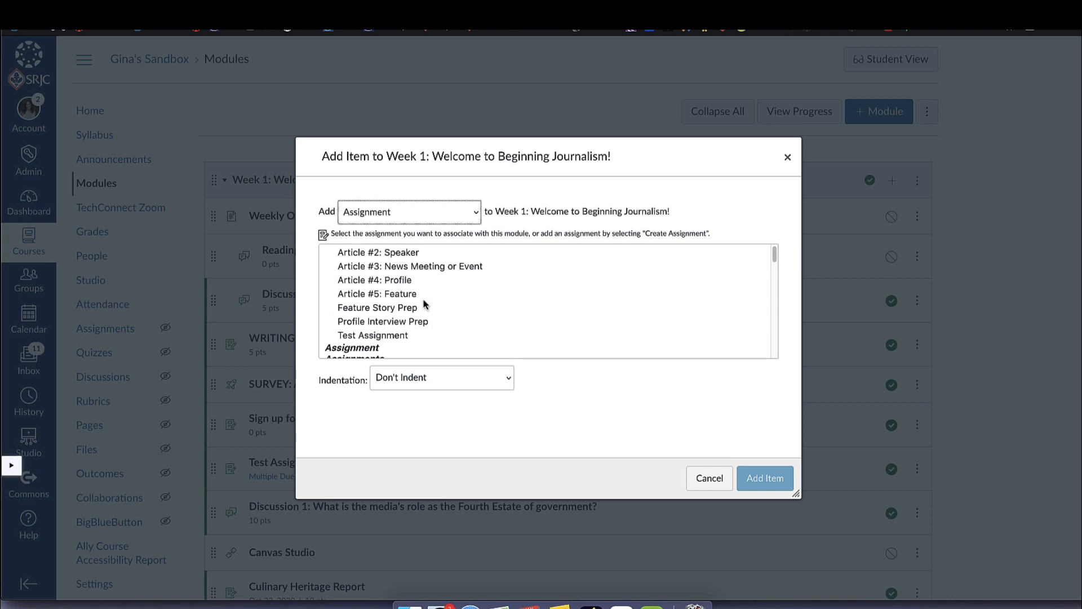
pyautogui.scroll(2, 378, 301)
pyautogui.scroll(1, 378, 303)
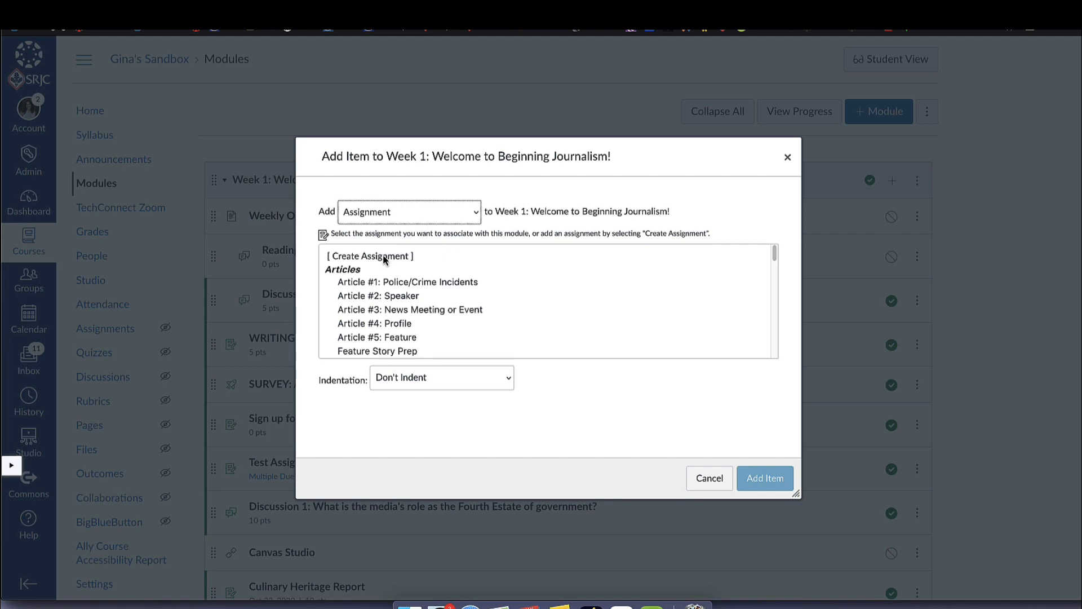
# Step: Choose to create a new assignment for Week 1, check its name and indentation settings, and cancel adding it
pyautogui.click(384, 257)
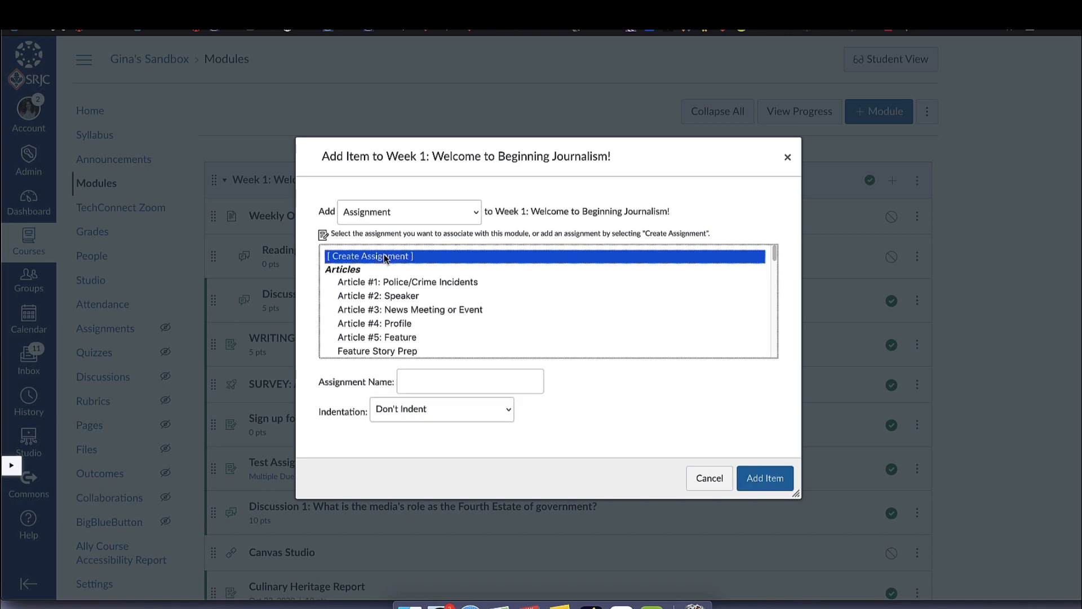
pyautogui.click(416, 373)
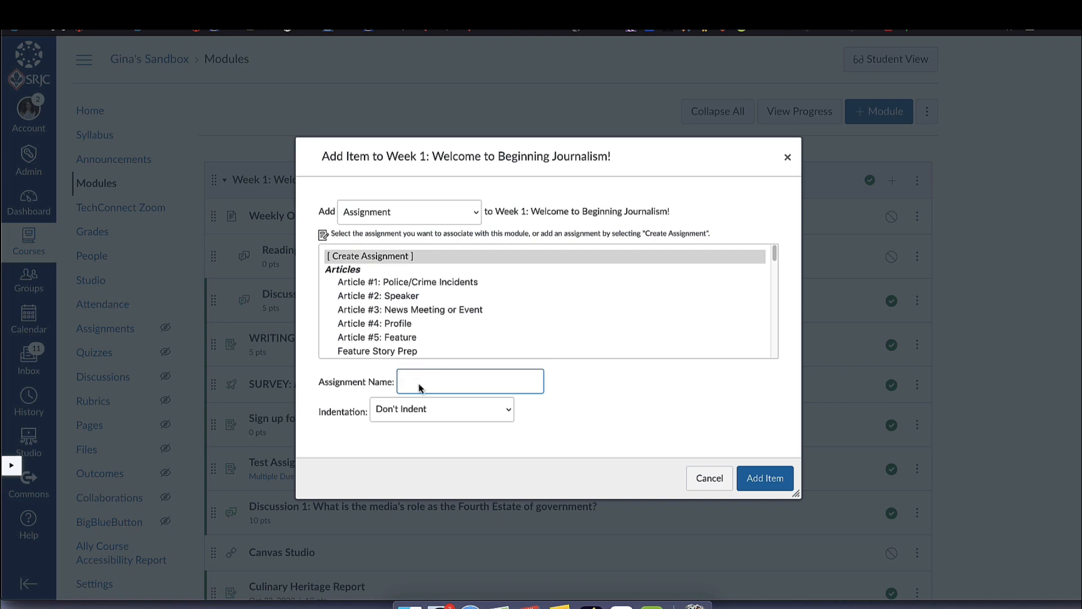
pyautogui.click(428, 408)
pyautogui.click(604, 415)
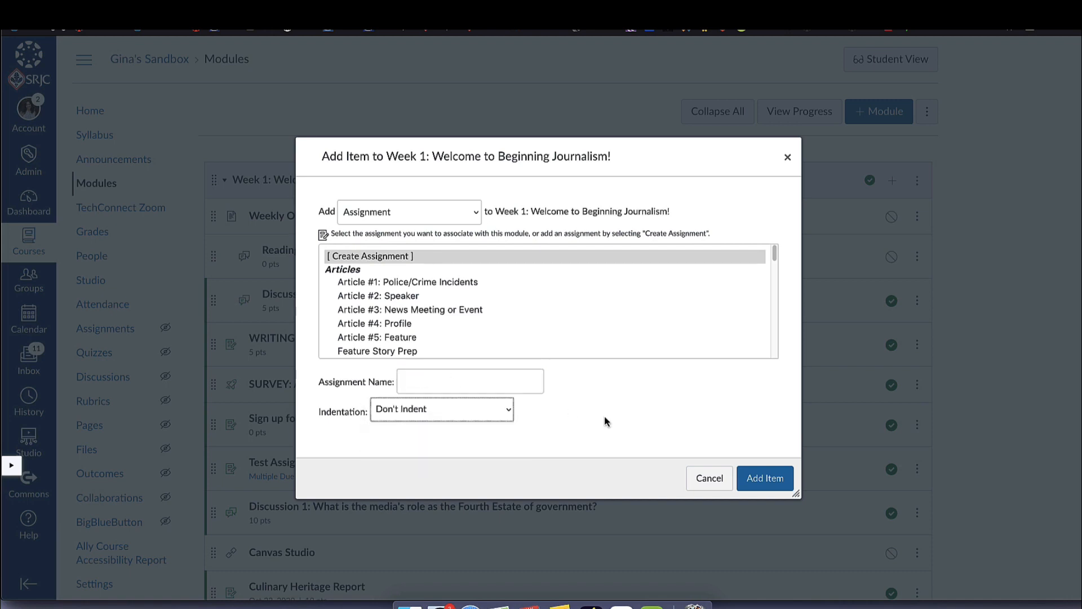
pyautogui.click(711, 478)
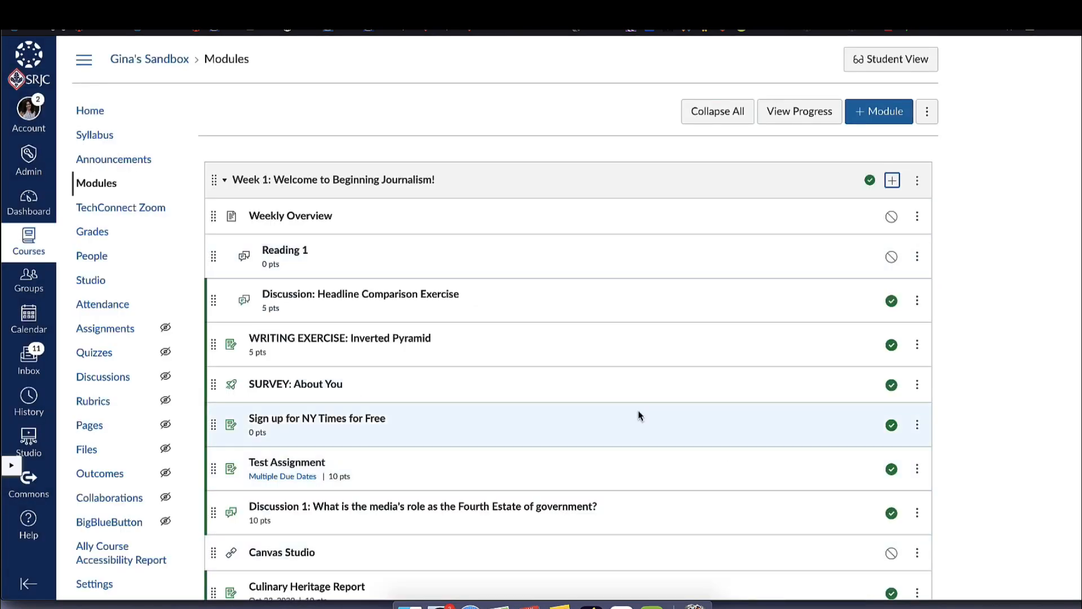
# Step: Open the Week 1 module's settings for editing and set the module to lock until Feb 17, 2023
pyautogui.click(909, 185)
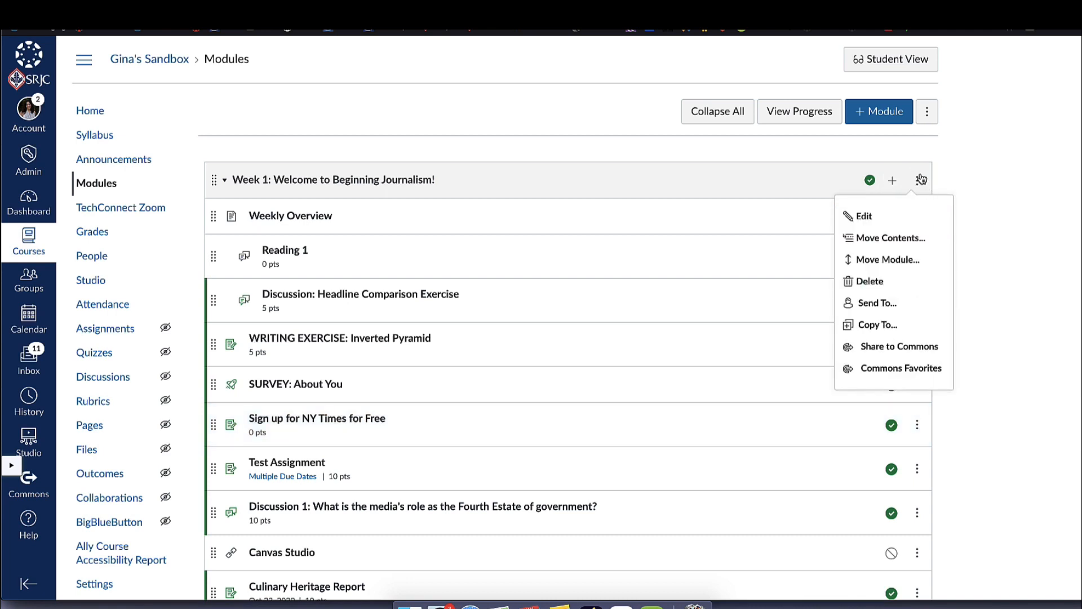
pyautogui.click(888, 218)
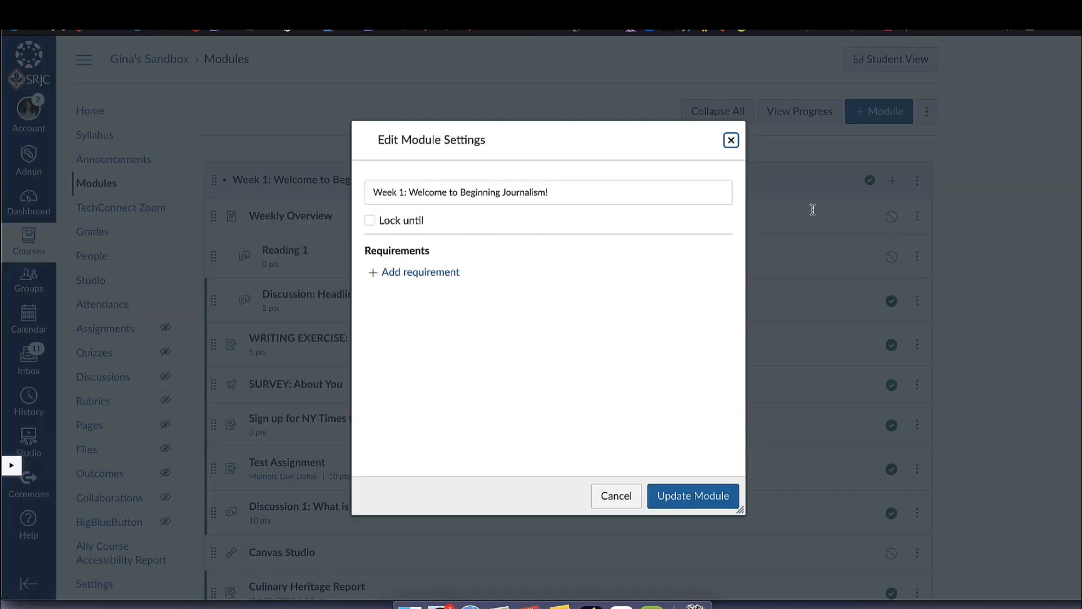
pyautogui.click(559, 201)
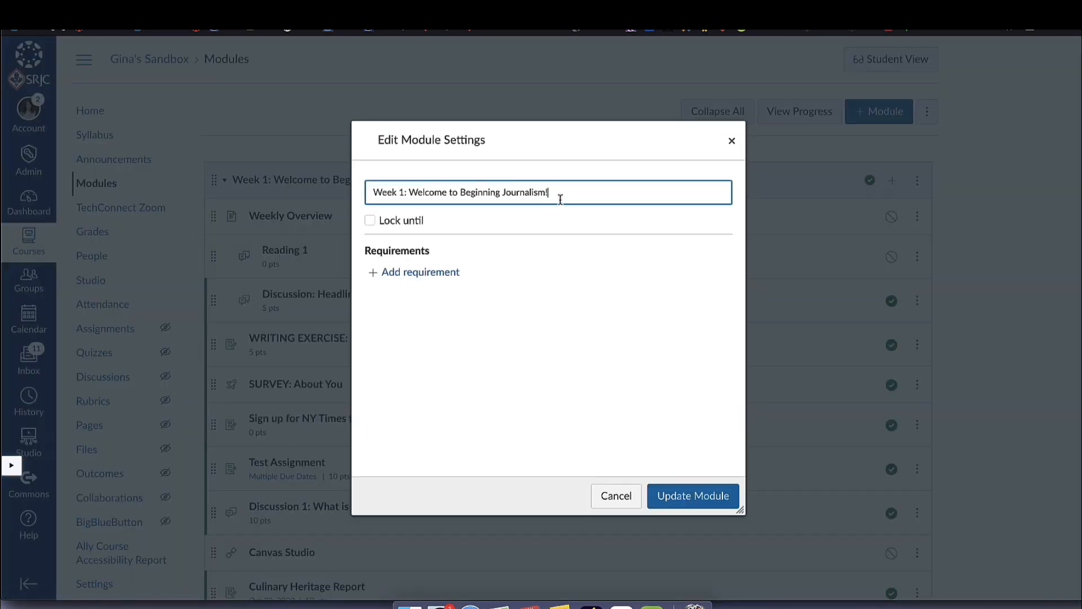
pyautogui.click(370, 222)
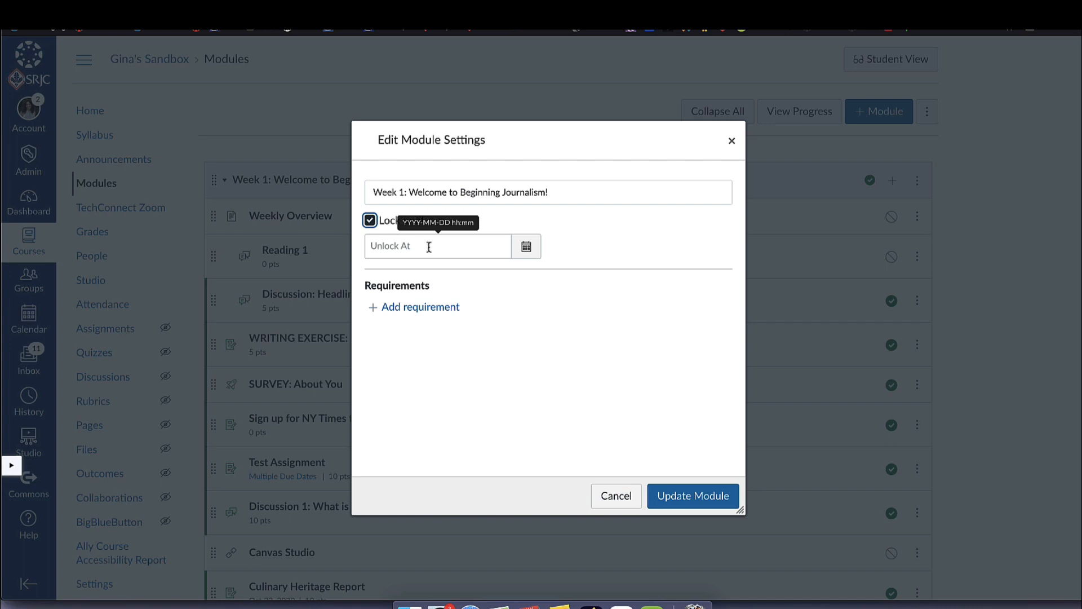
pyautogui.click(526, 246)
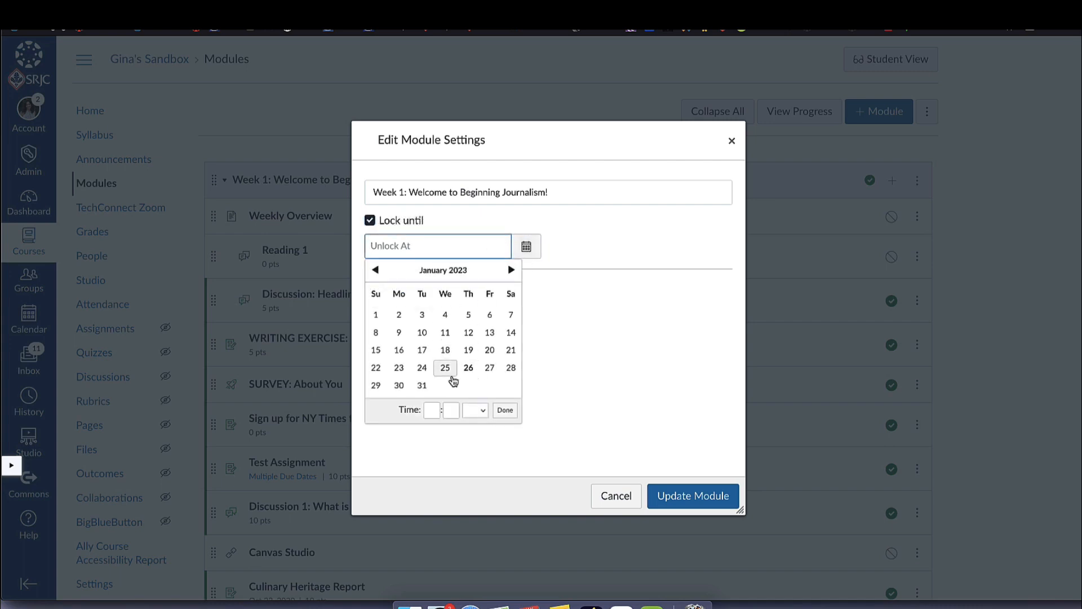
pyautogui.click(512, 270)
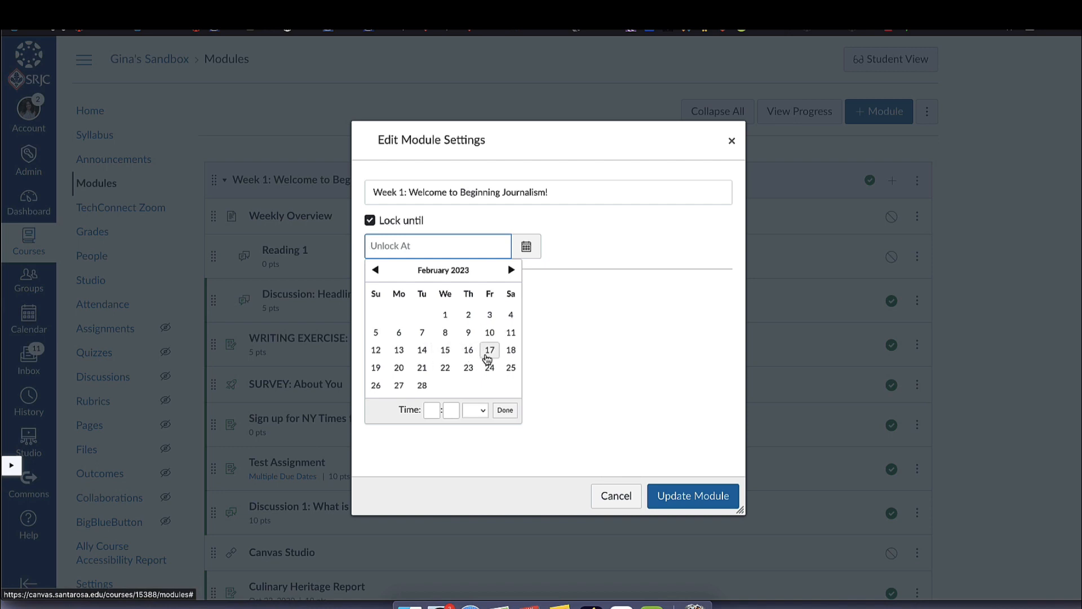
pyautogui.click(490, 356)
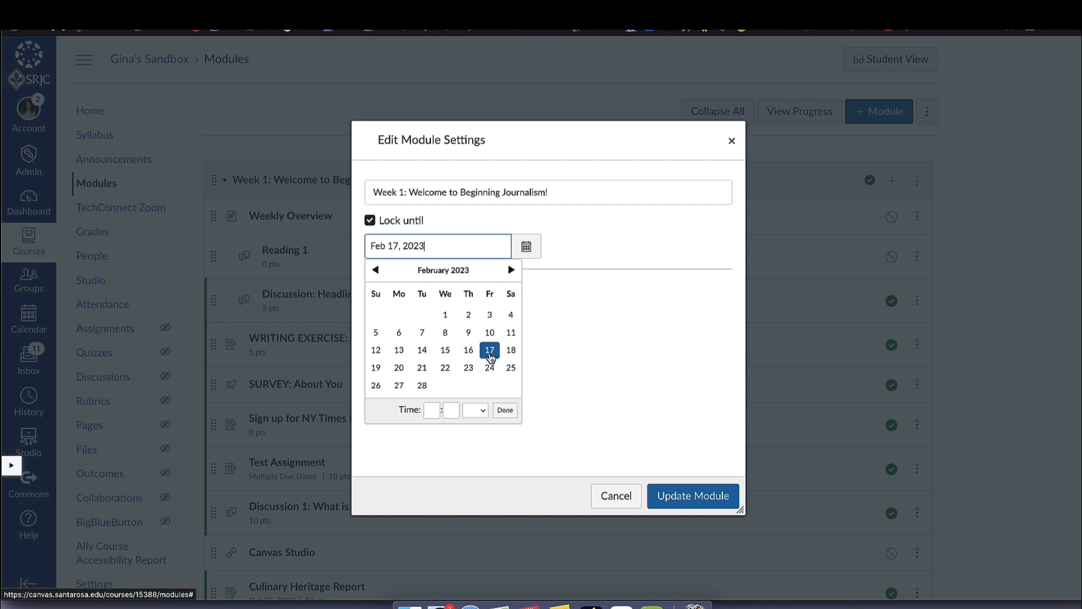
pyautogui.click(556, 373)
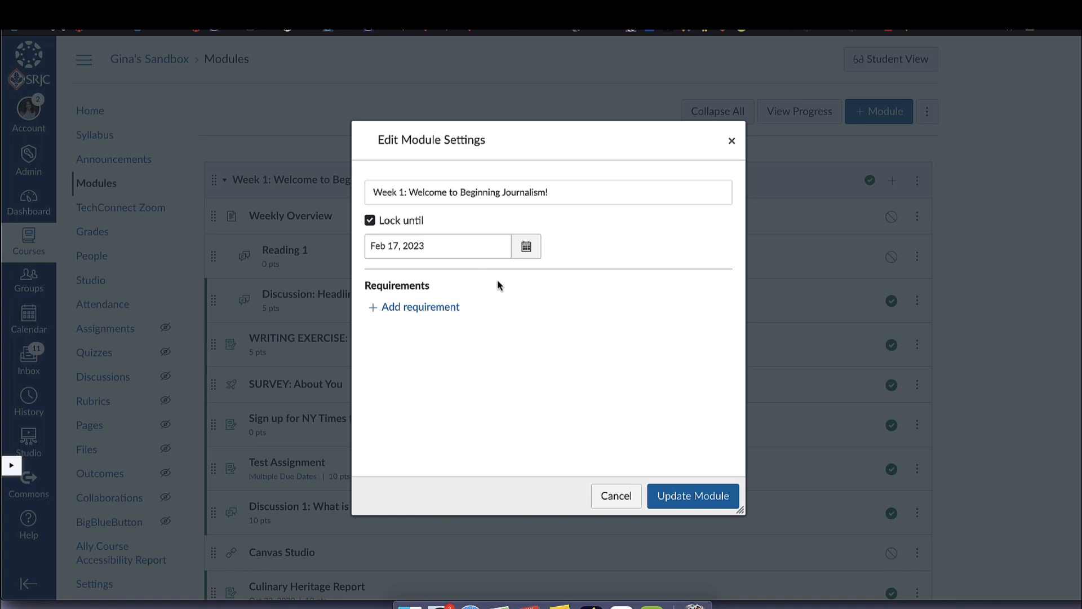
# Step: Try a view-the-item requirement for Weekly Overview, compare the complete-all and complete-one options, remove the requirement and cancel the module settings
pyautogui.click(411, 315)
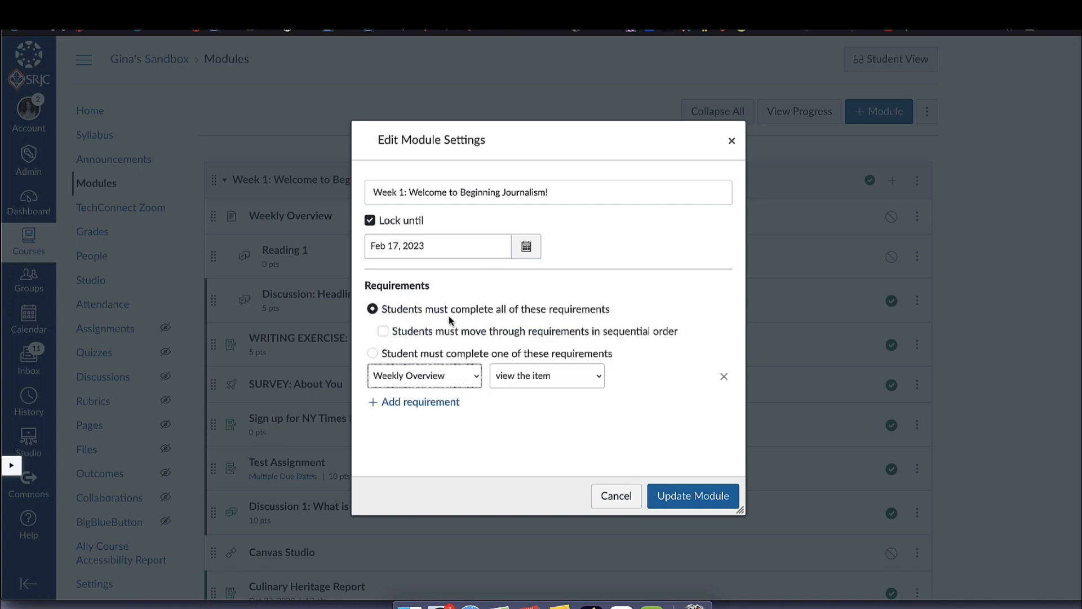
pyautogui.click(482, 336)
pyautogui.click(439, 353)
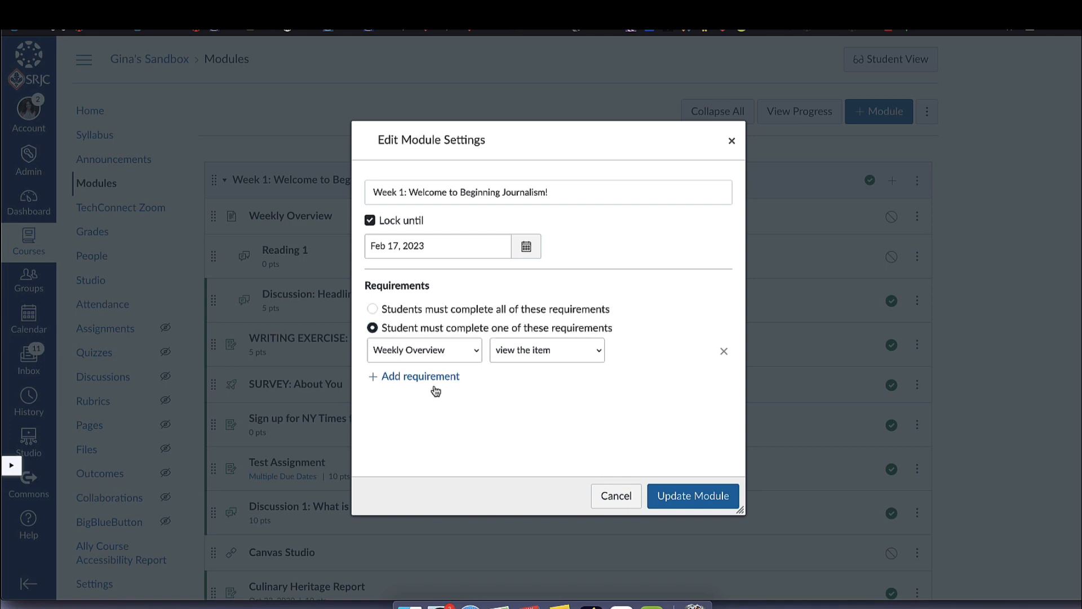
pyautogui.click(373, 309)
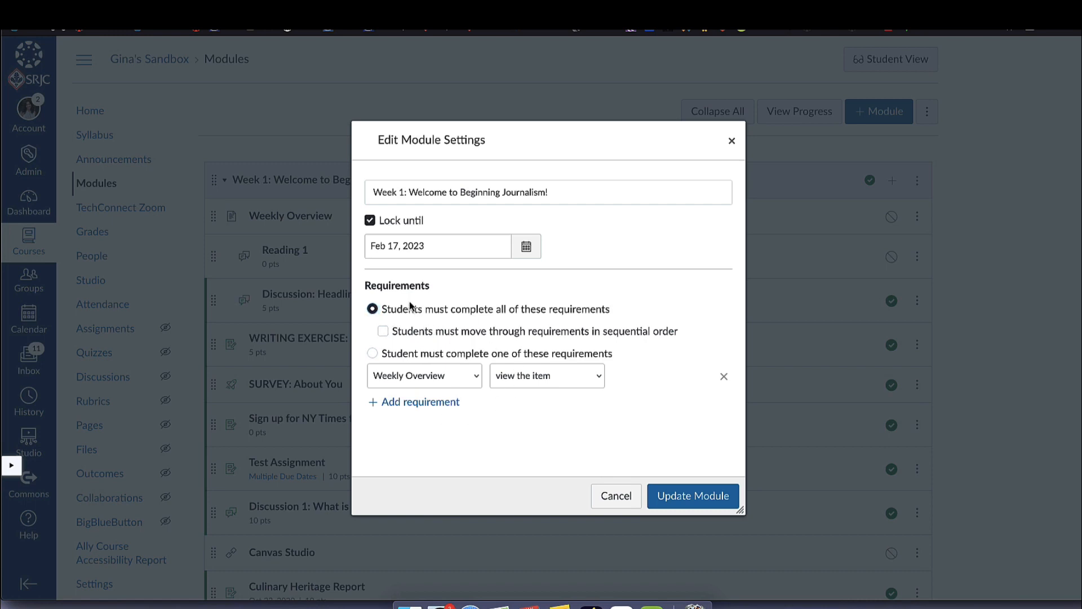
pyautogui.click(724, 376)
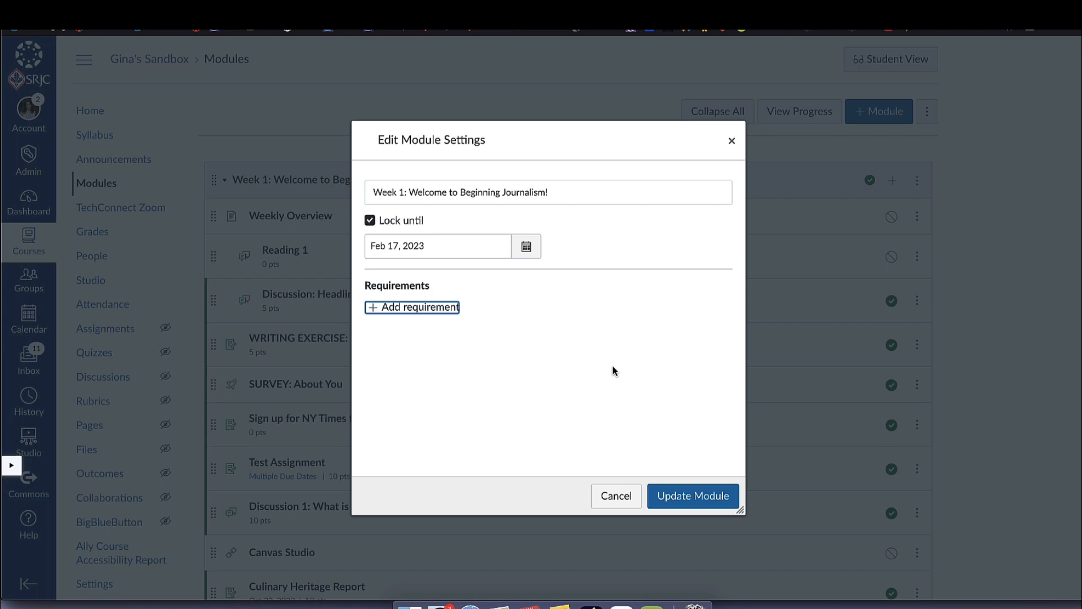
pyautogui.click(616, 496)
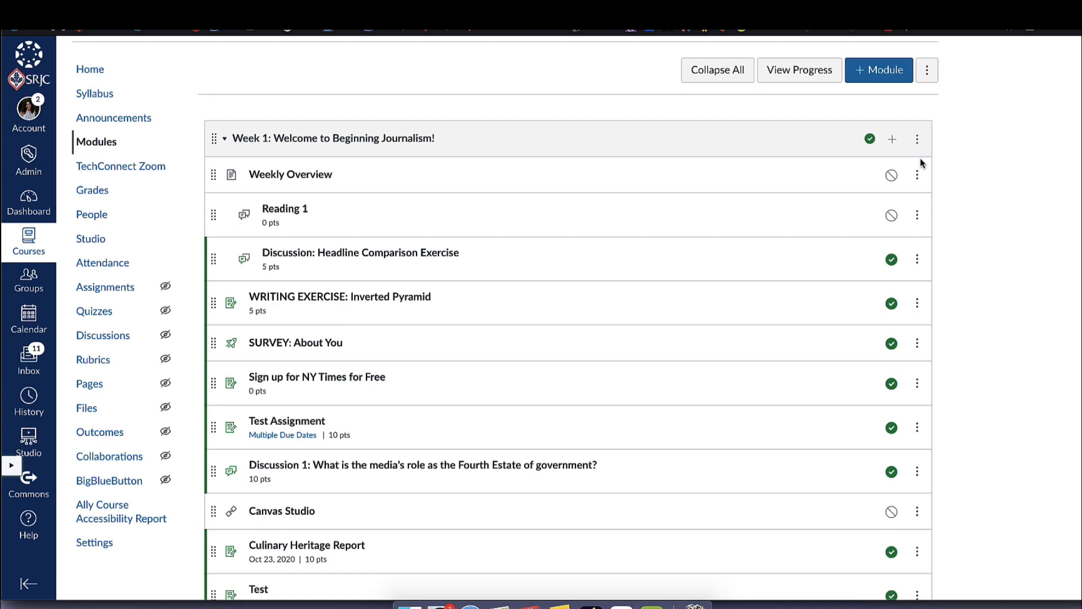
# Step: Add a text header named ASSIGNMENTS to the Week 1 module without indentation
pyautogui.click(892, 139)
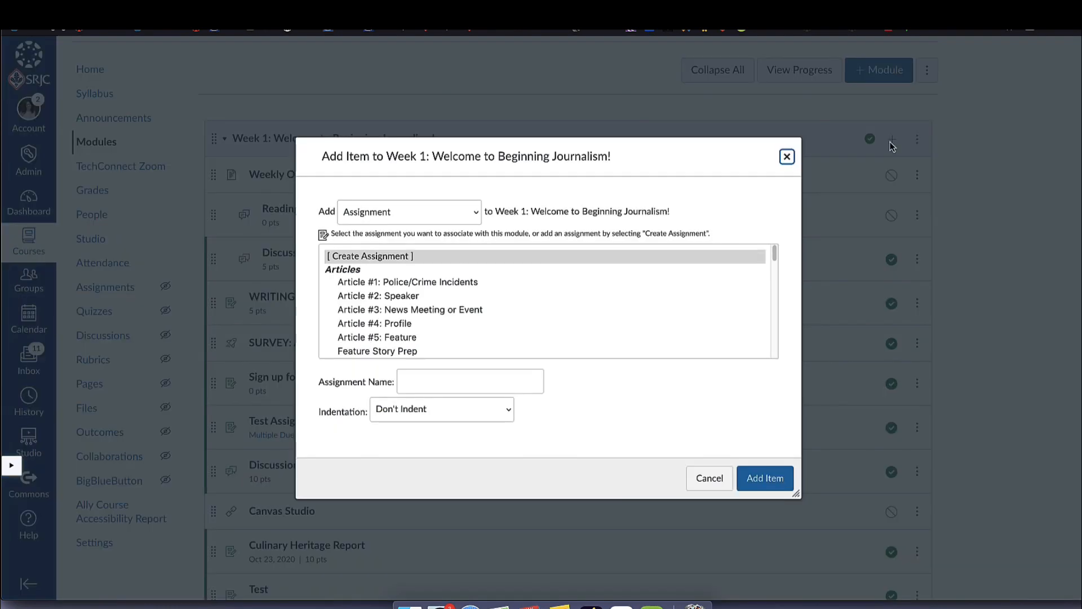
pyautogui.click(451, 218)
pyautogui.click(426, 281)
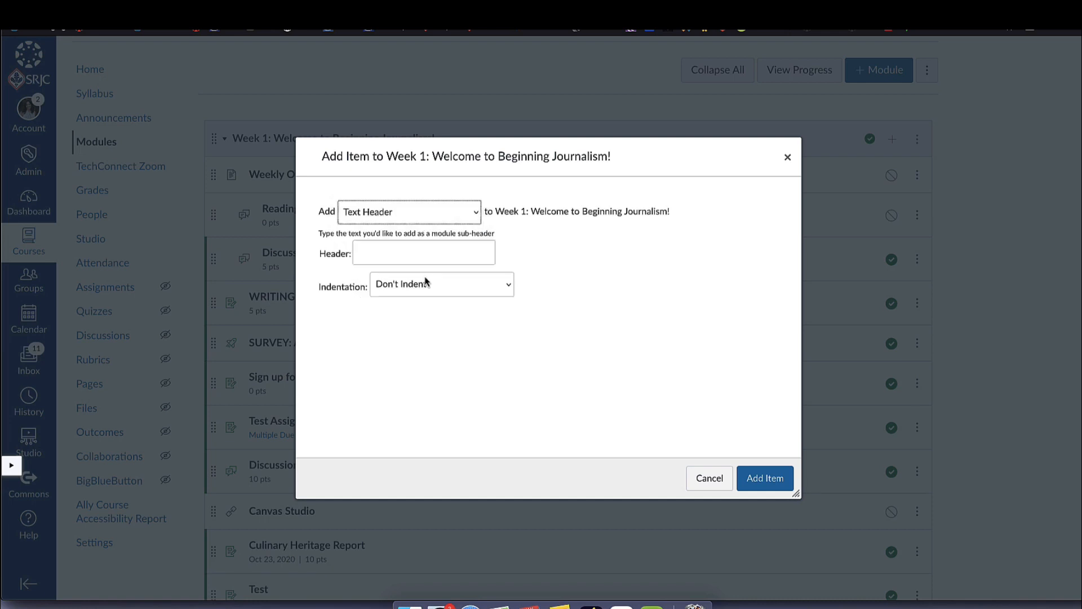
pyautogui.click(412, 255)
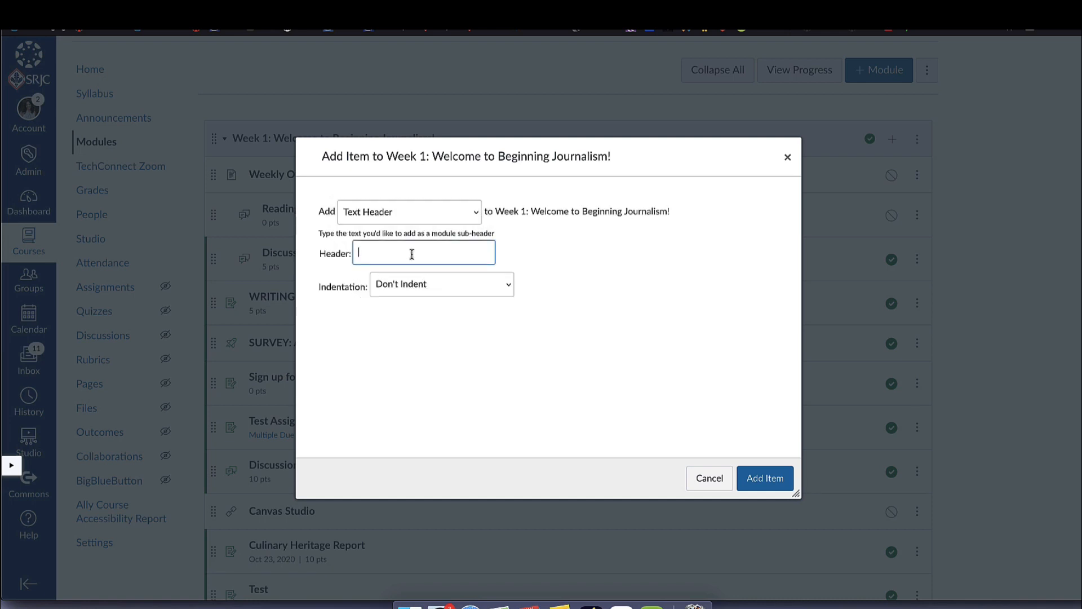
pyautogui.write('ASSIGNMENTS')
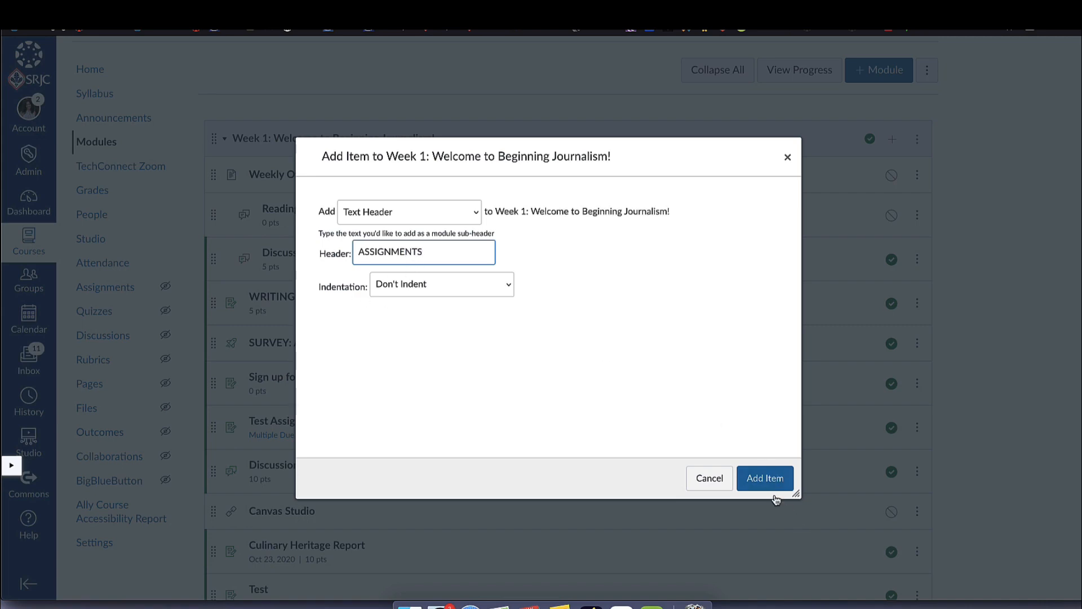
pyautogui.click(772, 478)
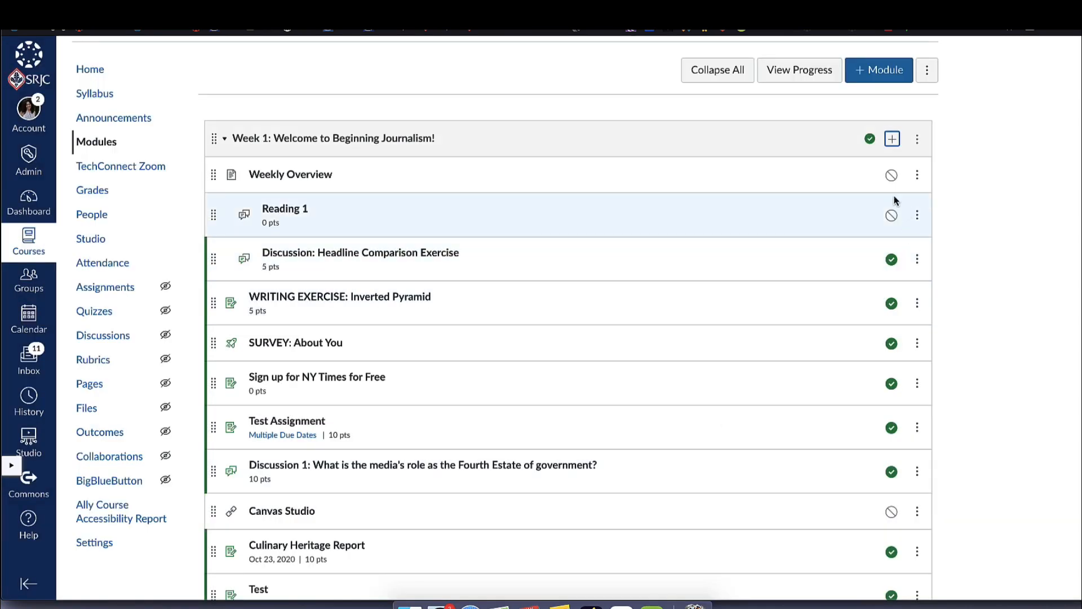
# Step: Add a text header named ITEMS TO READ to the Week 1 module without indentation
pyautogui.click(892, 139)
pyautogui.click(449, 257)
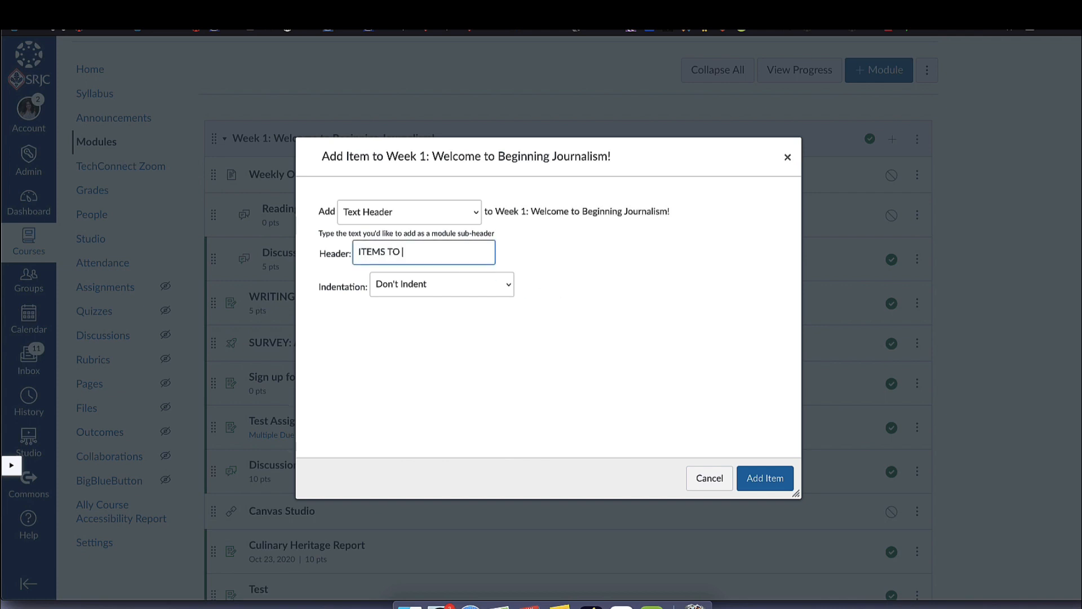
pyautogui.write('ITEMS TO READ')
pyautogui.click(761, 478)
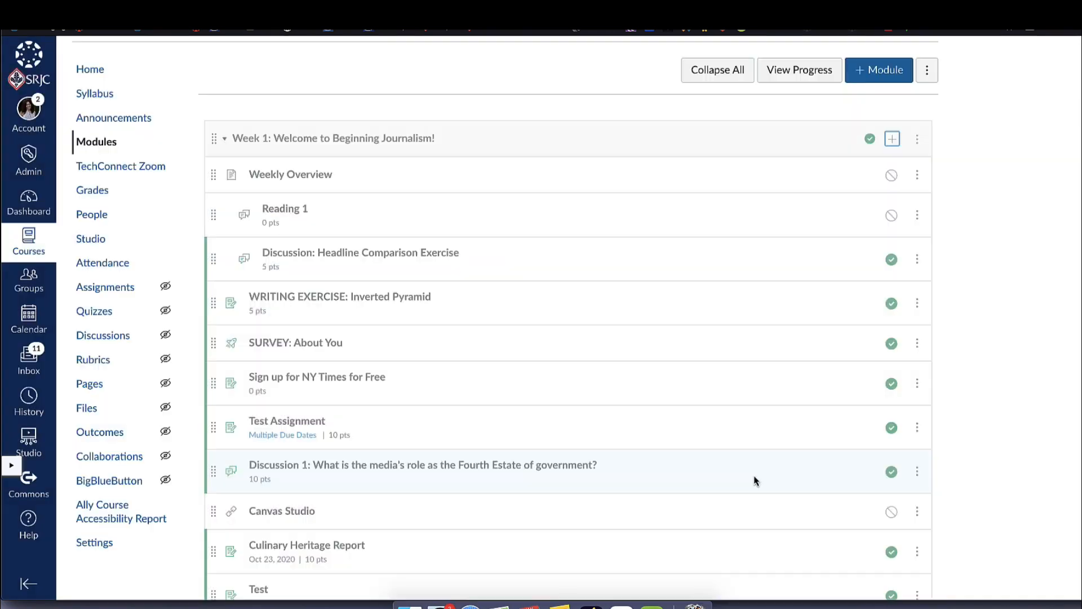
# Step: Move the ITEMS TO READ header directly below Weekly Overview and the ASSIGNMENTS header directly below Reading 1
pyautogui.scroll(-4, 425, 355)
pyautogui.scroll(3, 425, 355)
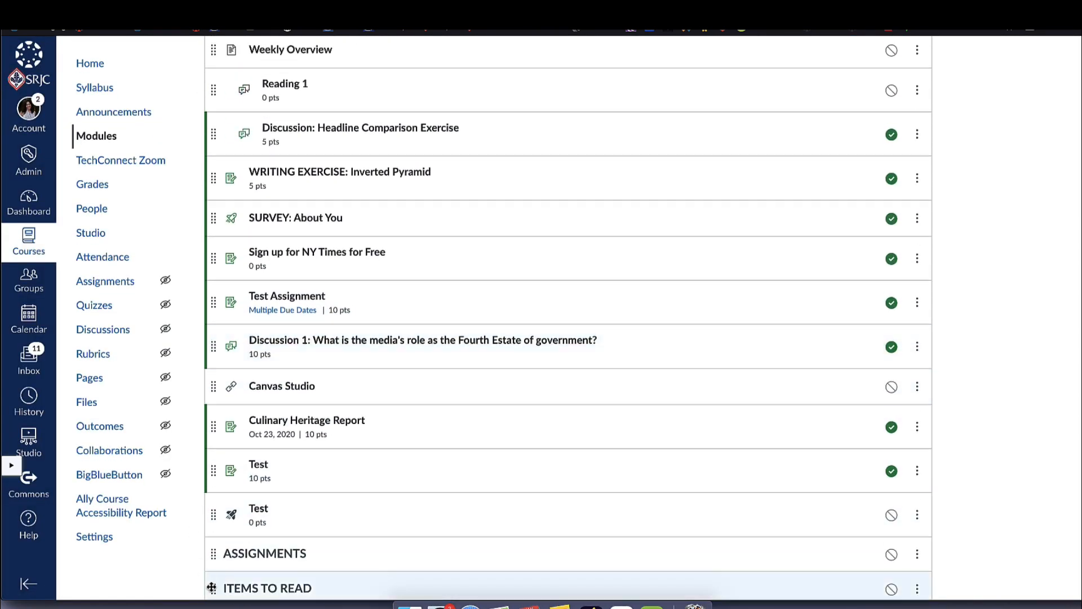
pyautogui.moveTo(214, 590); pyautogui.dragTo(213, 70)
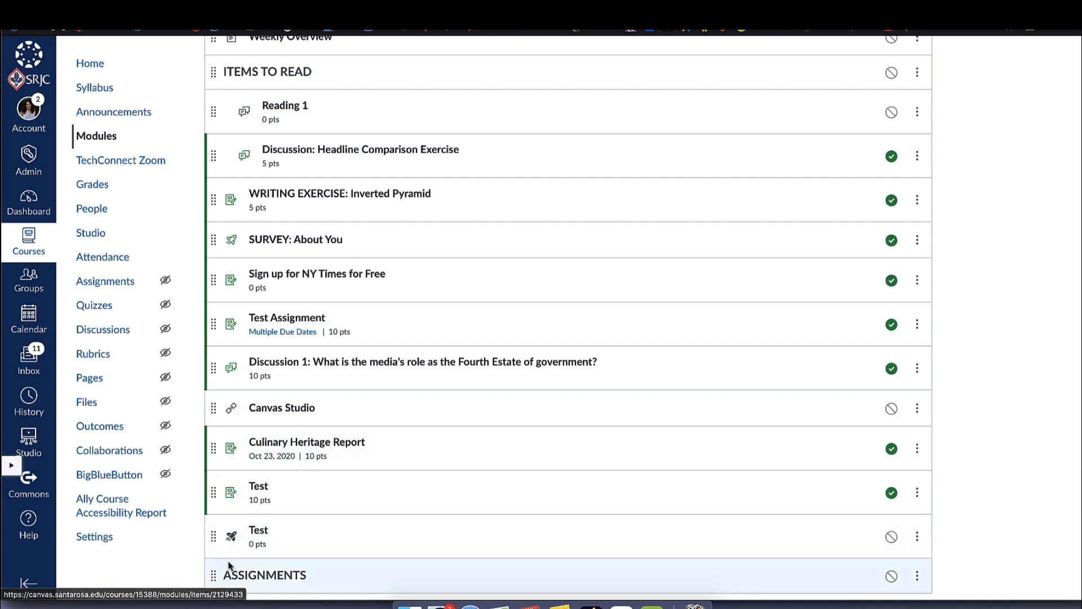
pyautogui.moveTo(213, 575); pyautogui.dragTo(204, 149)
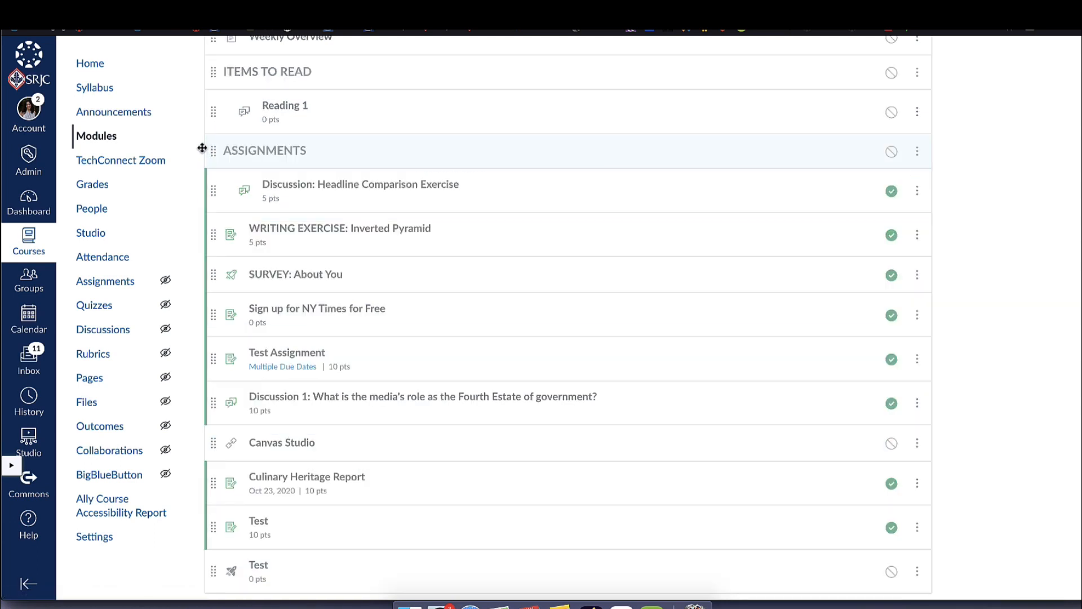
# Step: Indent the WRITING EXERCISE: Inverted Pyramid item one level under the ASSIGNMENTS header
pyautogui.click(917, 235)
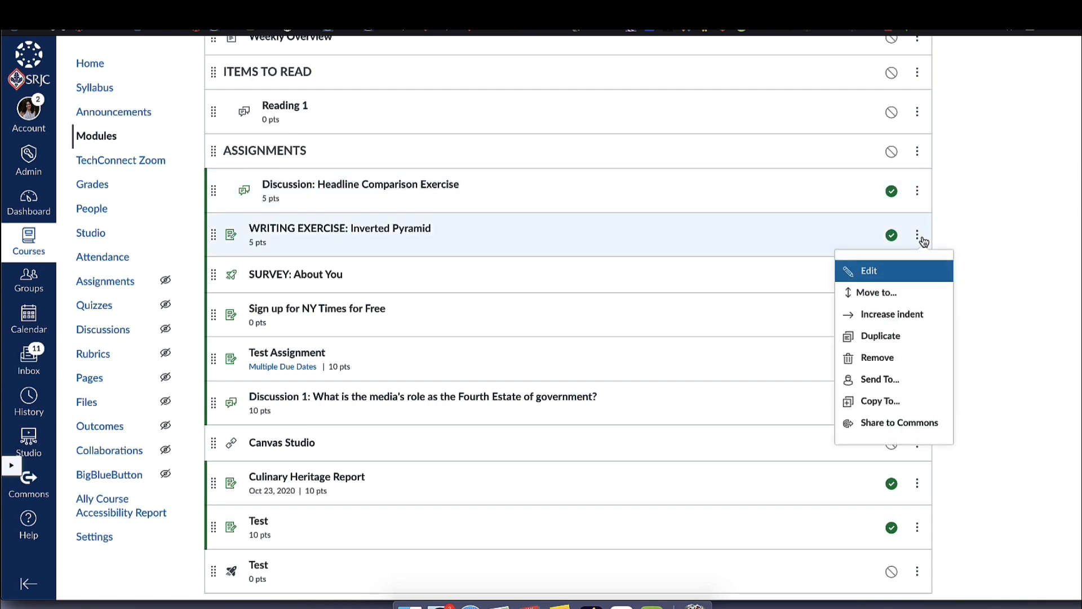
pyautogui.click(892, 314)
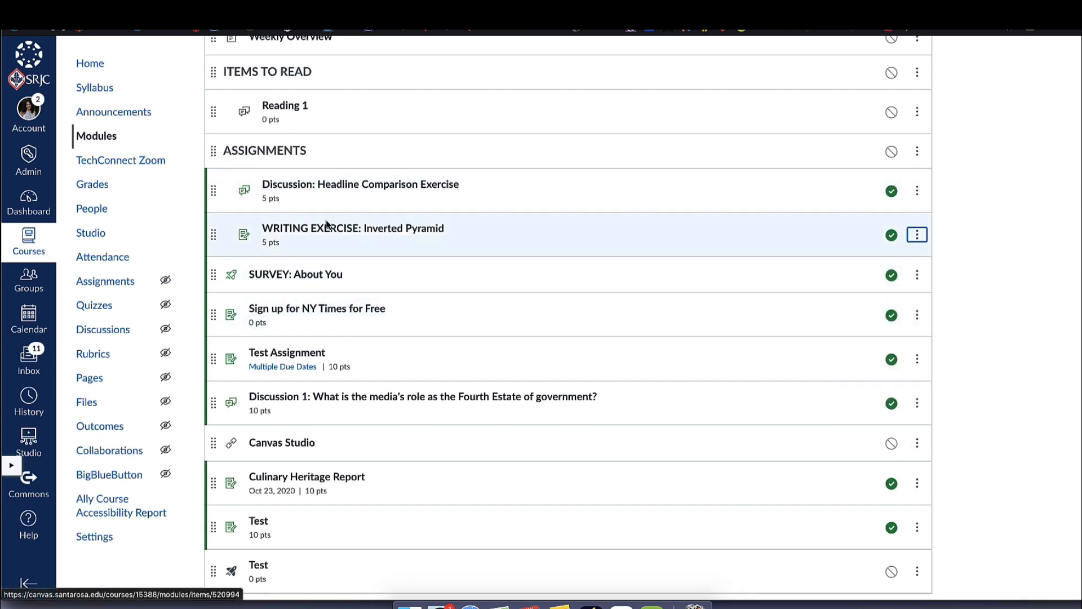
pyautogui.scroll(2, 285, 120)
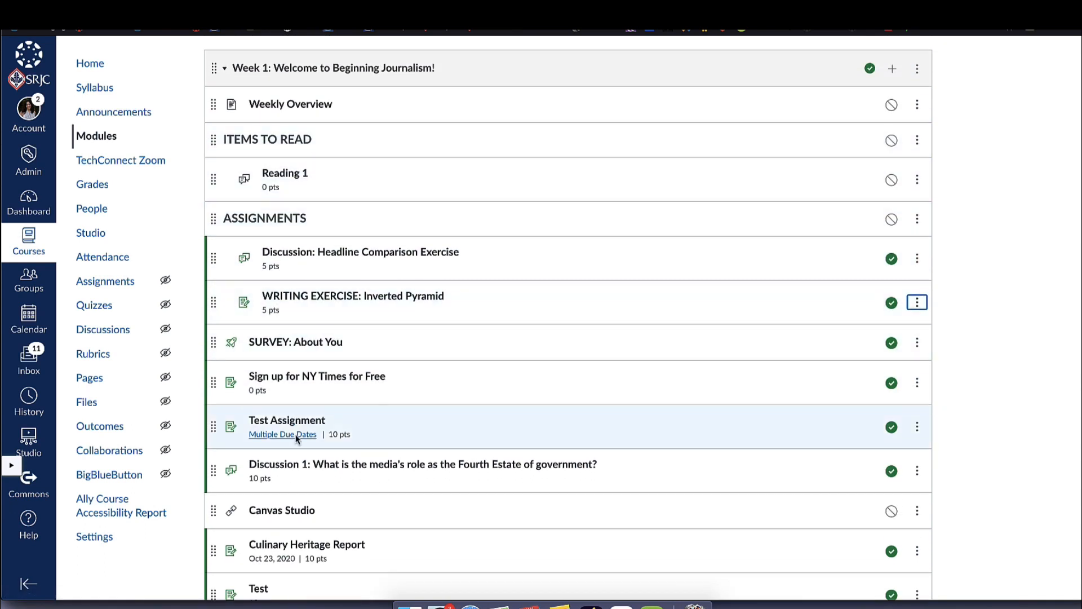
# Step: Move the Canvas Studio item below Reading 1 in the ITEMS TO READ section and indent it one level
pyautogui.scroll(-2, 217, 445)
pyautogui.moveTo(208, 401); pyautogui.dragTo(208, 97)
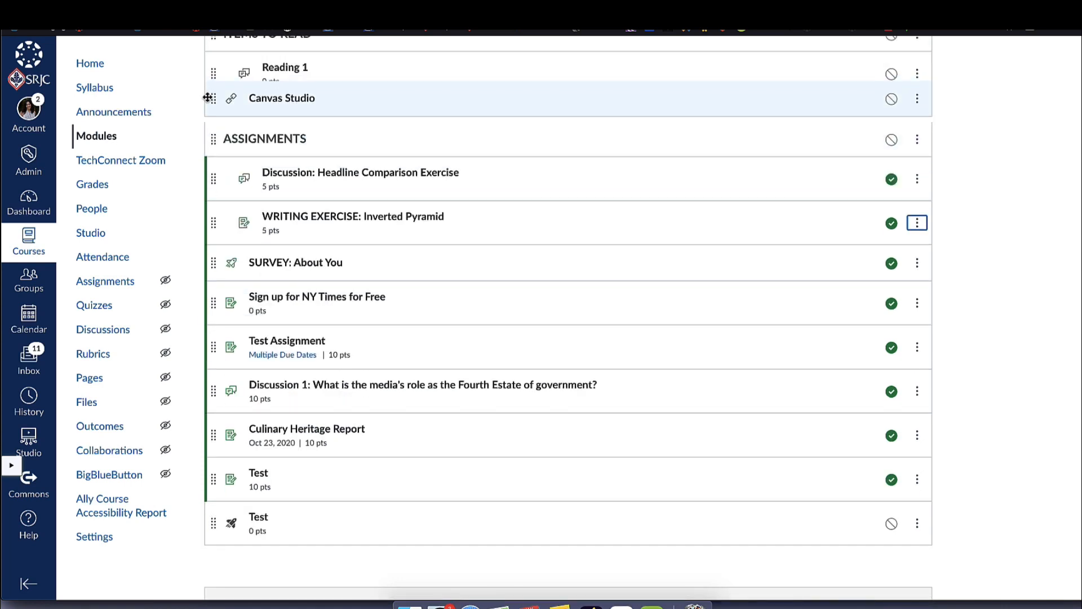
pyautogui.click(916, 114)
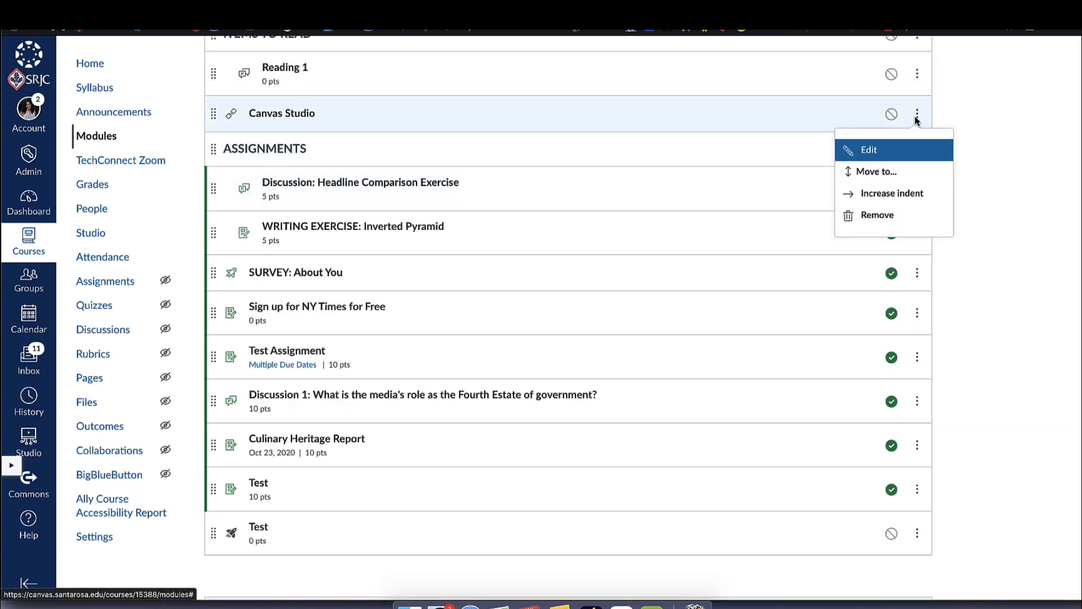
pyautogui.click(908, 188)
pyautogui.scroll(3, 741, 184)
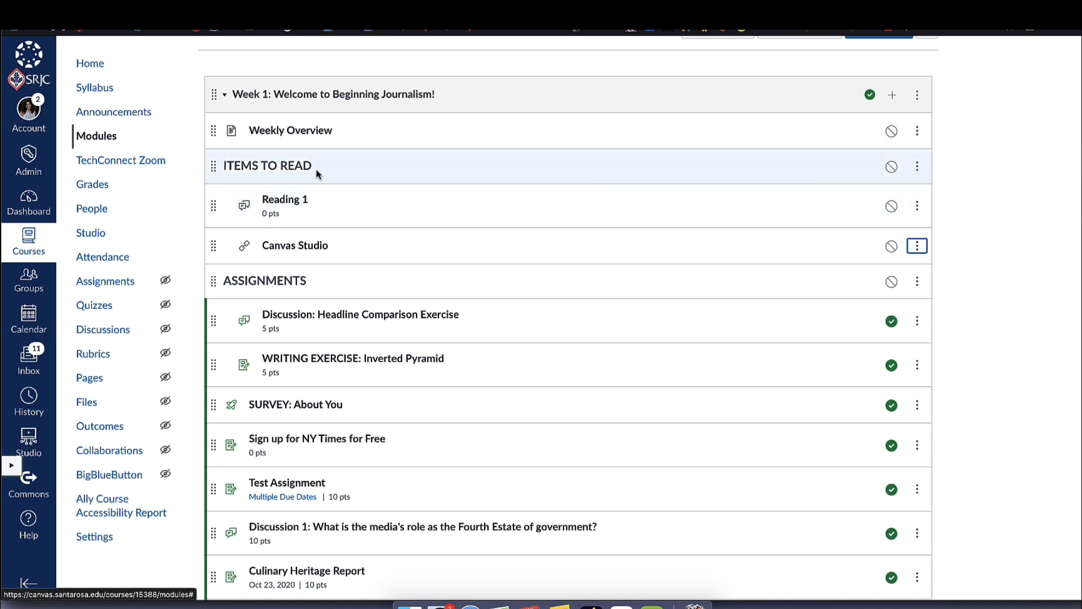
# Step: Indent the SURVEY: About You item one level under the ASSIGNMENTS header
pyautogui.scroll(-2, 367, 333)
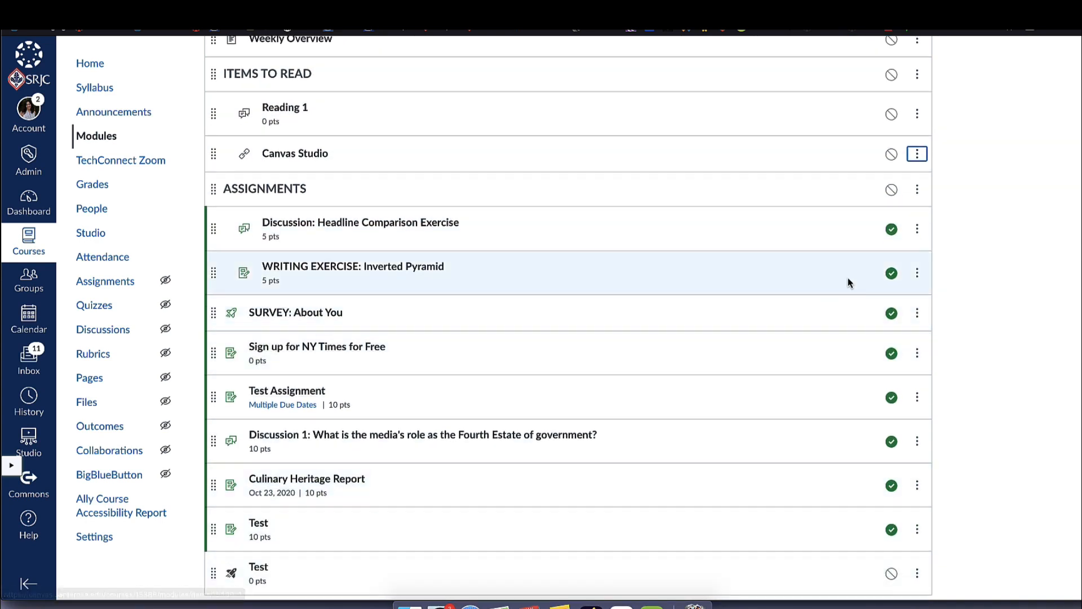
pyautogui.click(917, 314)
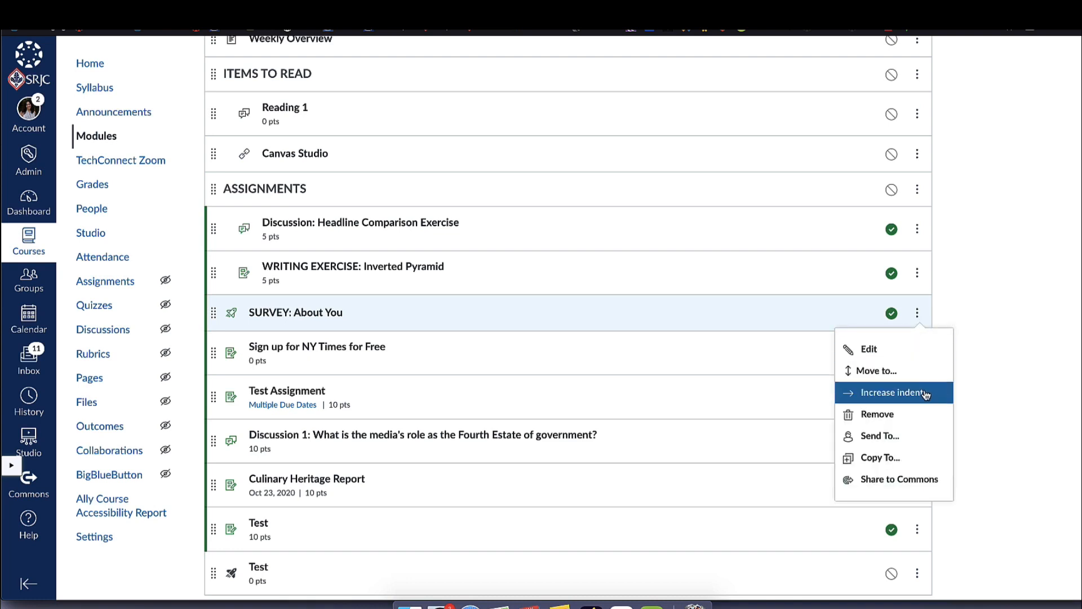
pyautogui.click(899, 388)
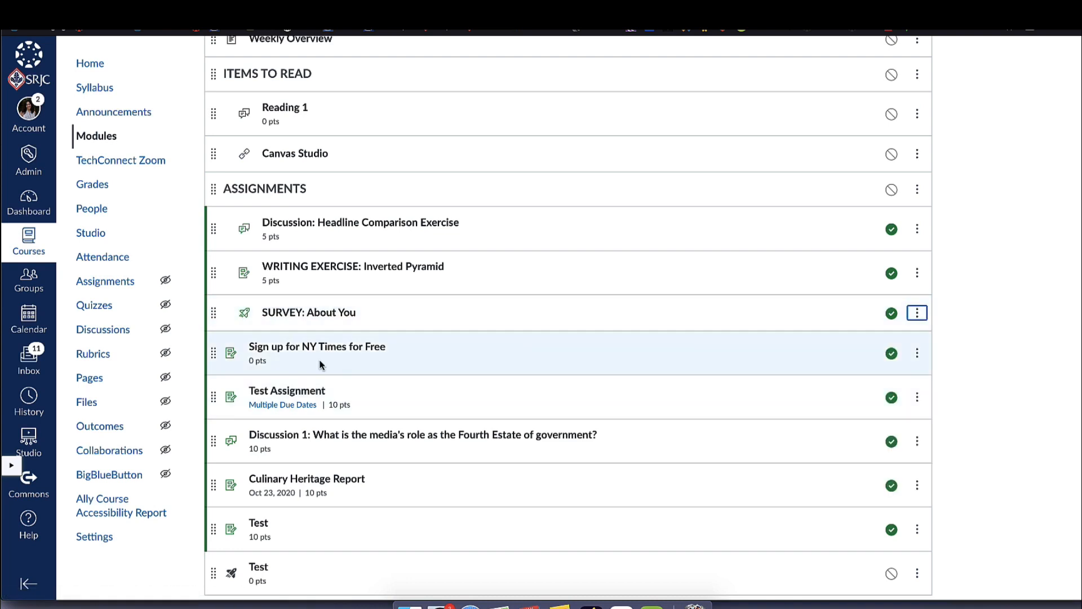
# Step: Move the Sign up for NY Times for Free item below Canvas Studio and indent it one level
pyautogui.moveTo(214, 352); pyautogui.dragTo(214, 193)
pyautogui.click(916, 194)
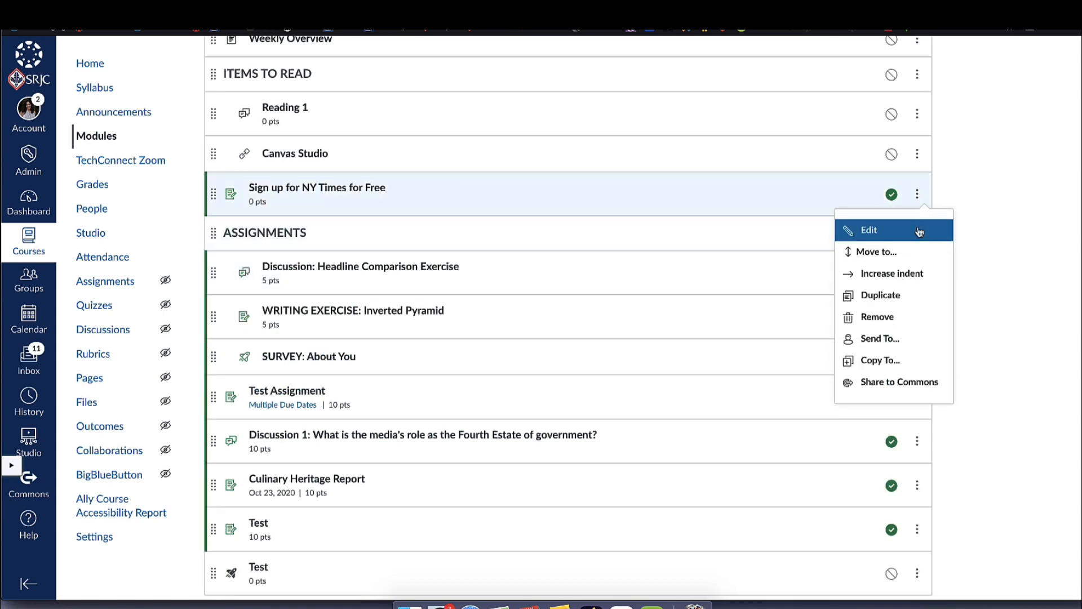
pyautogui.click(896, 273)
pyautogui.scroll(1, 733, 220)
pyautogui.scroll(1, 733, 225)
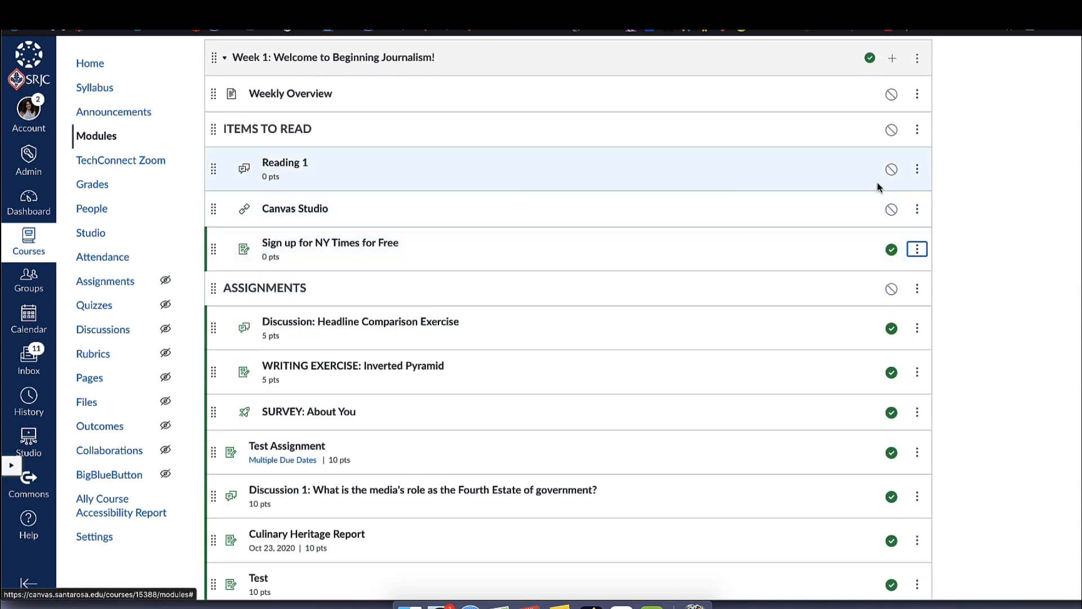
# Step: Add a text header named RESOURCES to the Week 1: Welcome to Beginning Journalism! module without indentation
pyautogui.click(893, 59)
pyautogui.click(445, 256)
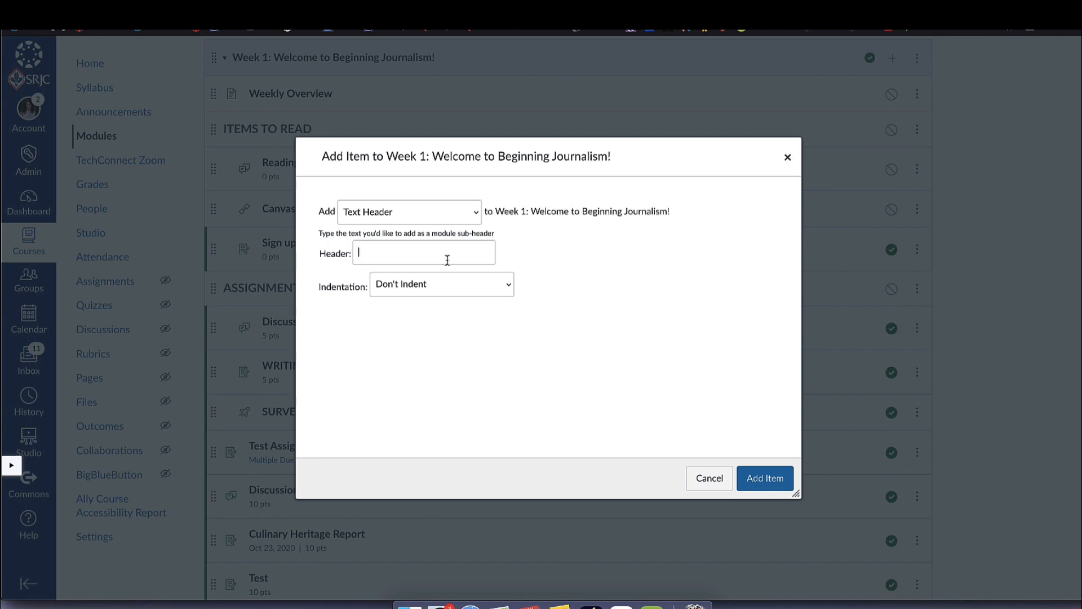
pyautogui.write('RESOURCE')
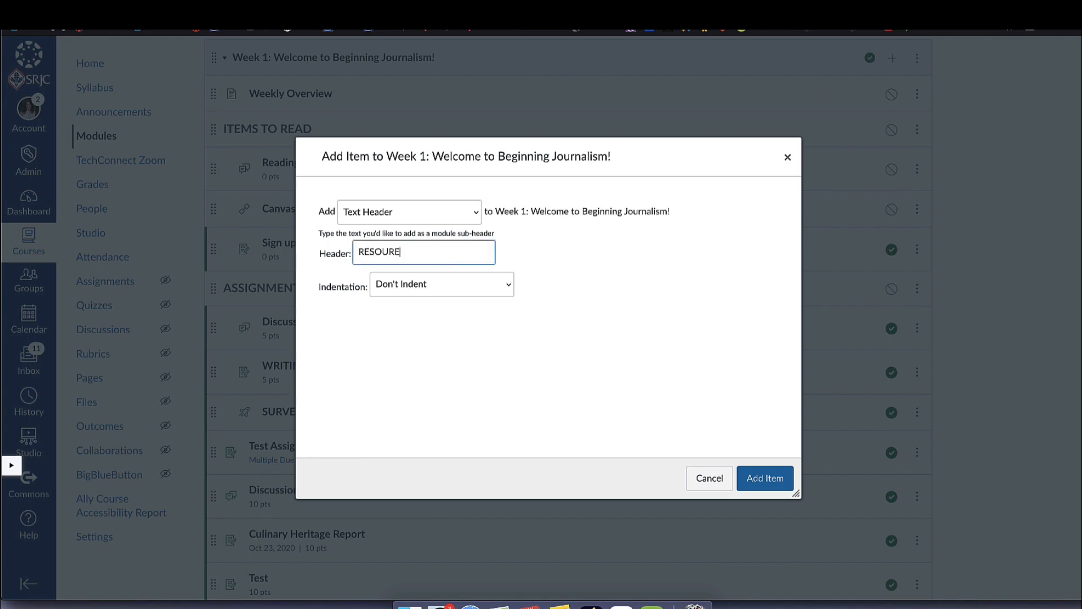
pyautogui.press('BackSpace')
pyautogui.write('CES')
pyautogui.click(772, 484)
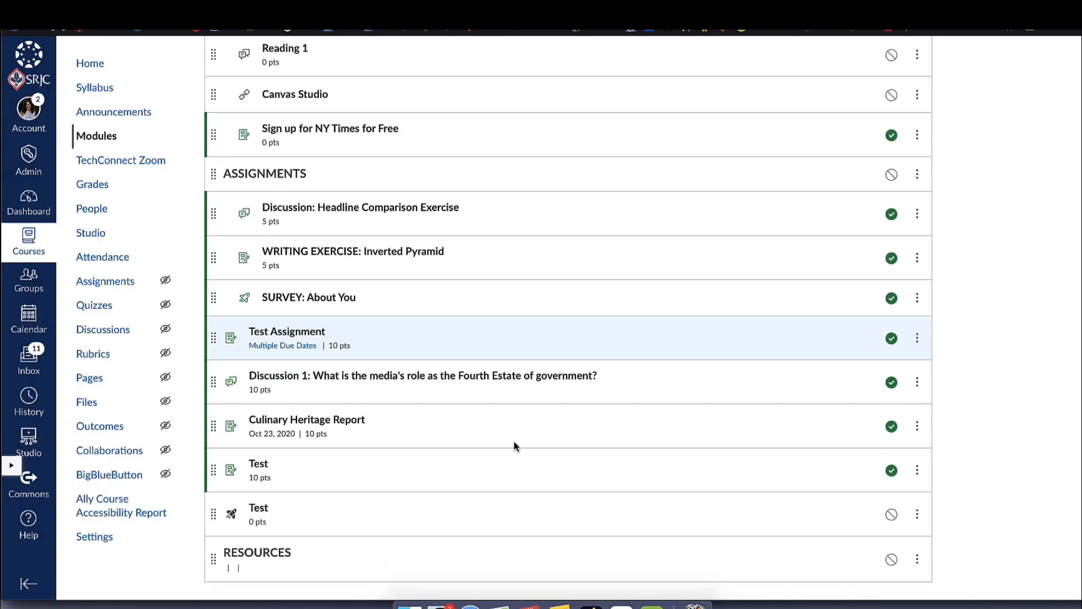
# Step: Move the RESOURCES header directly above the Sign up for NY Times for Free item
pyautogui.scroll(-1, 513, 445)
pyautogui.moveTo(213, 500); pyautogui.dragTo(289, 384)
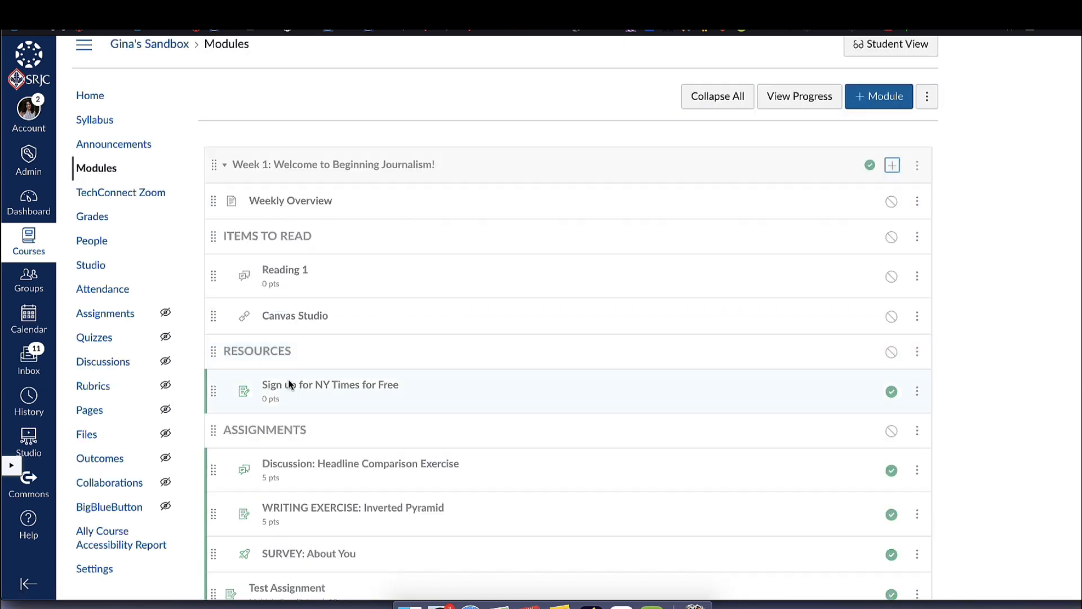
pyautogui.scroll(-5, 472, 443)
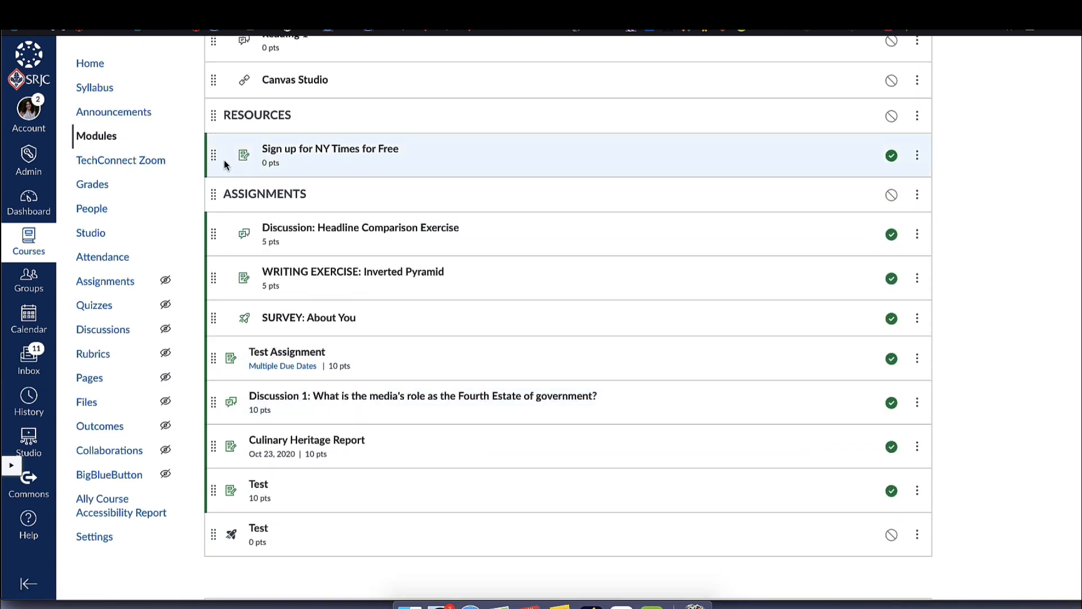
pyautogui.moveTo(213, 155)
pyautogui.mouseDown()
pyautogui.moveTo(212, 171)
pyautogui.moveTo(212, 155)
pyautogui.mouseUp()
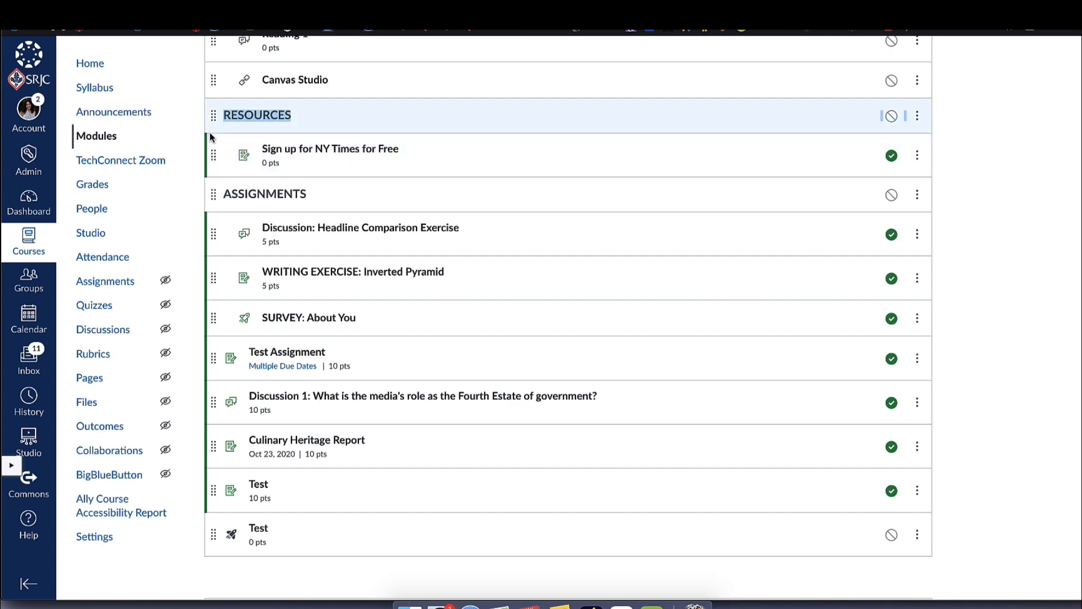
pyautogui.moveTo(215, 162); pyautogui.dragTo(209, 199)
pyautogui.moveTo(207, 147); pyautogui.dragTo(209, 149)
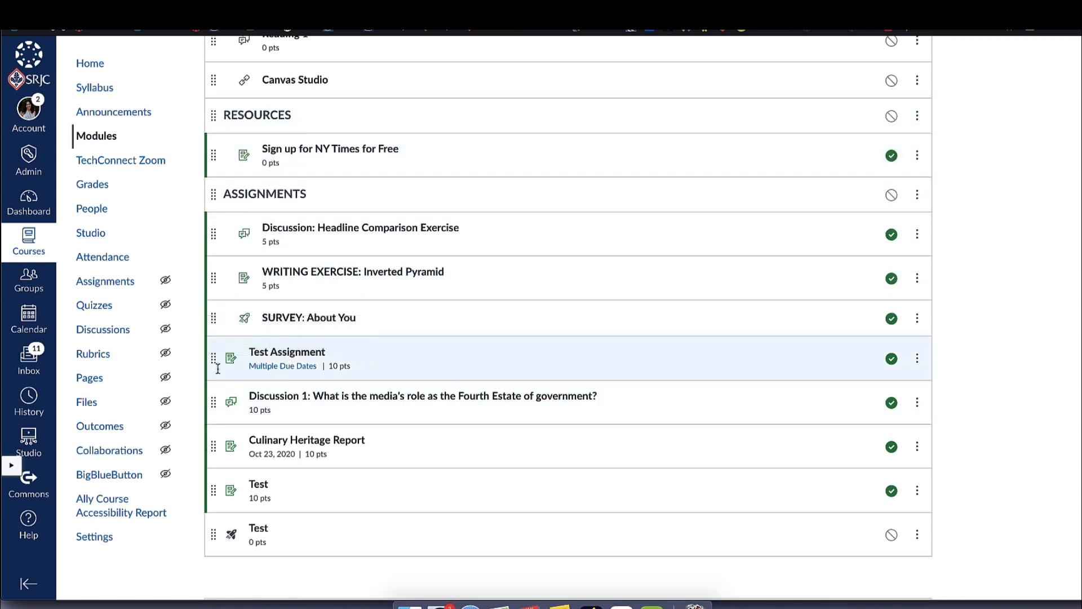
# Step: Publish the ITEMS TO READ, RESOURCES and ASSIGNMENTS text headers in the Week 1 module
pyautogui.scroll(4, 322, 327)
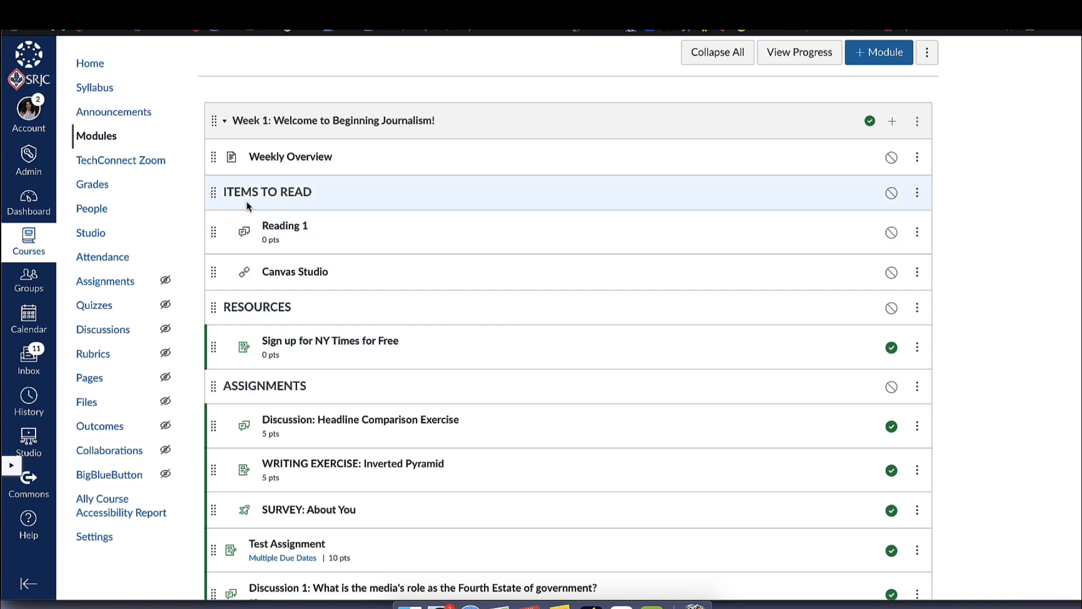
pyautogui.click(892, 194)
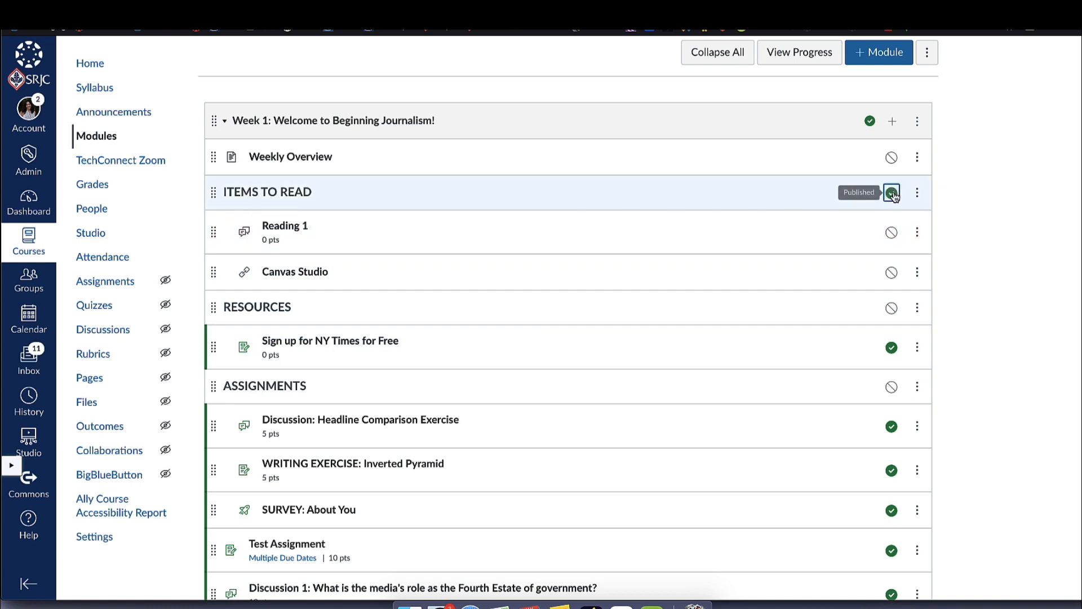
pyautogui.click(892, 307)
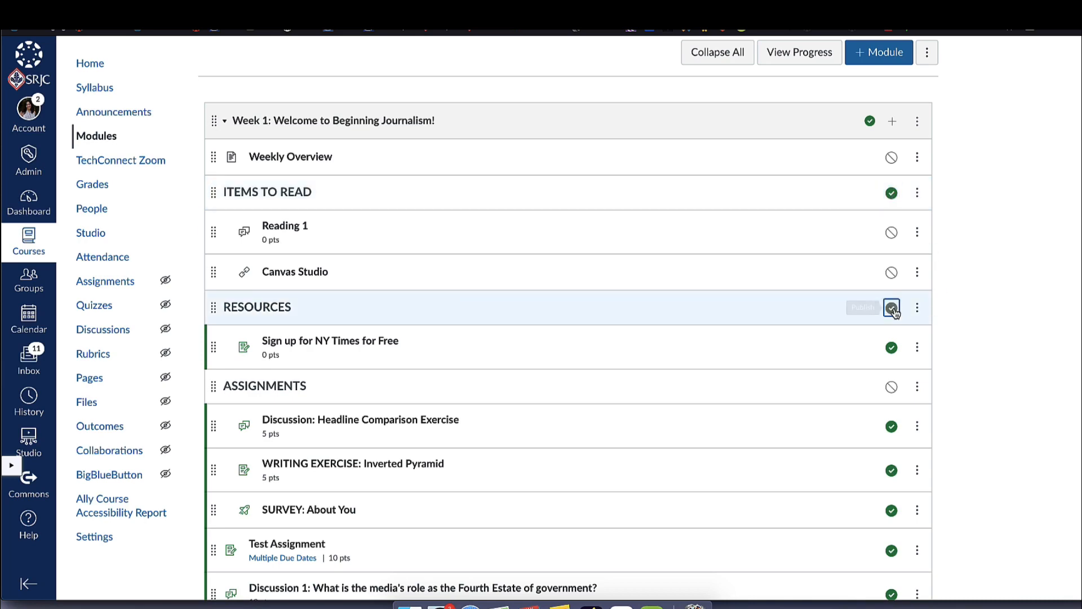
pyautogui.click(892, 388)
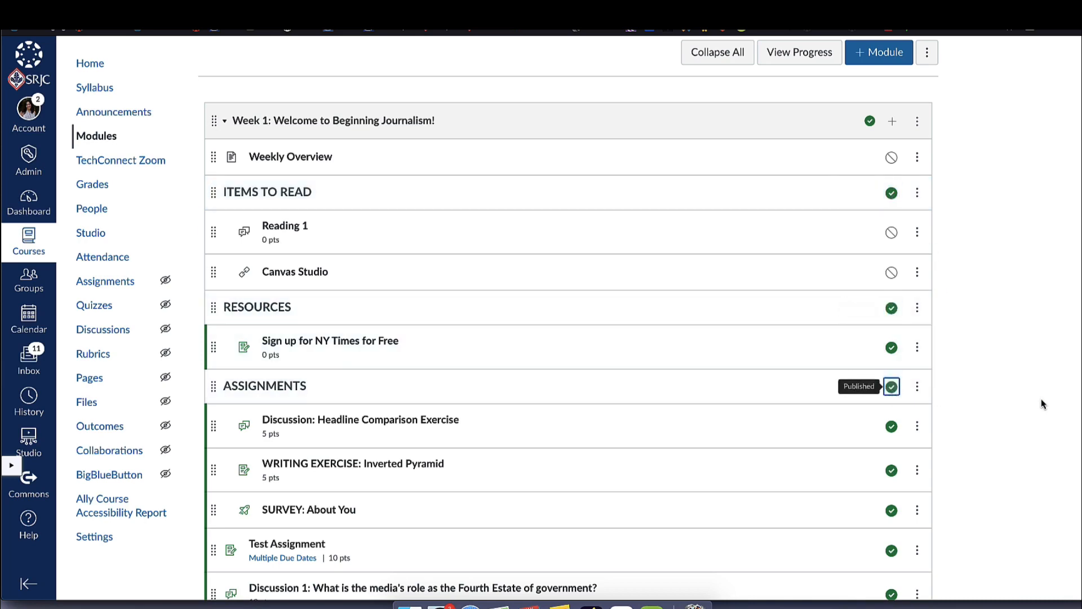
# Step: Collapse the Week 1 module, and briefly expand the Week 2 module to view its items
pyautogui.scroll(-7, 1012, 385)
pyautogui.scroll(4, 1013, 385)
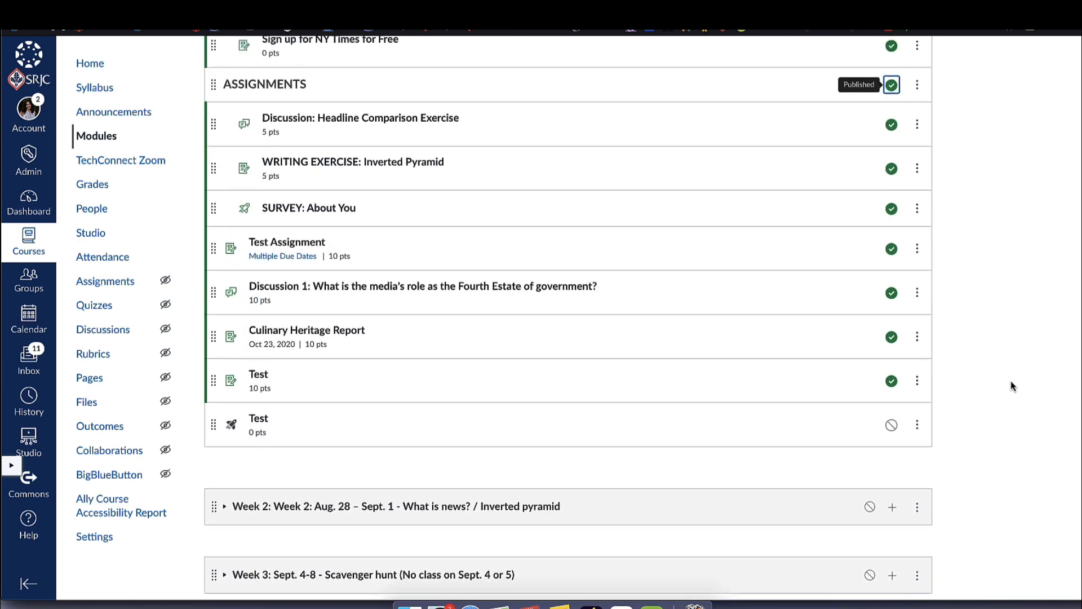
pyautogui.scroll(3, 1012, 385)
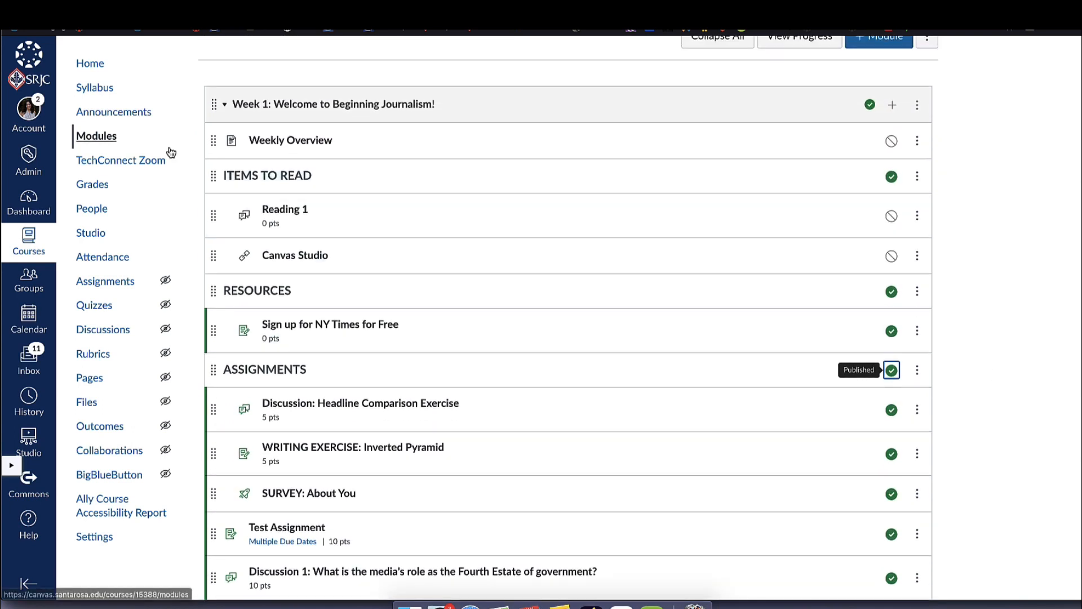
pyautogui.click(228, 110)
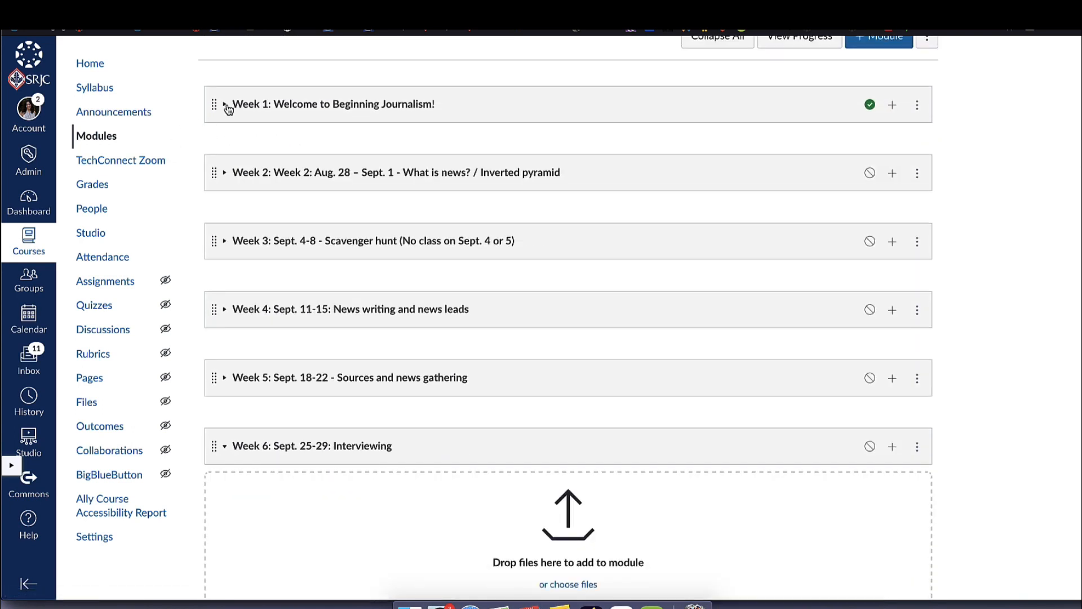
pyautogui.click(227, 180)
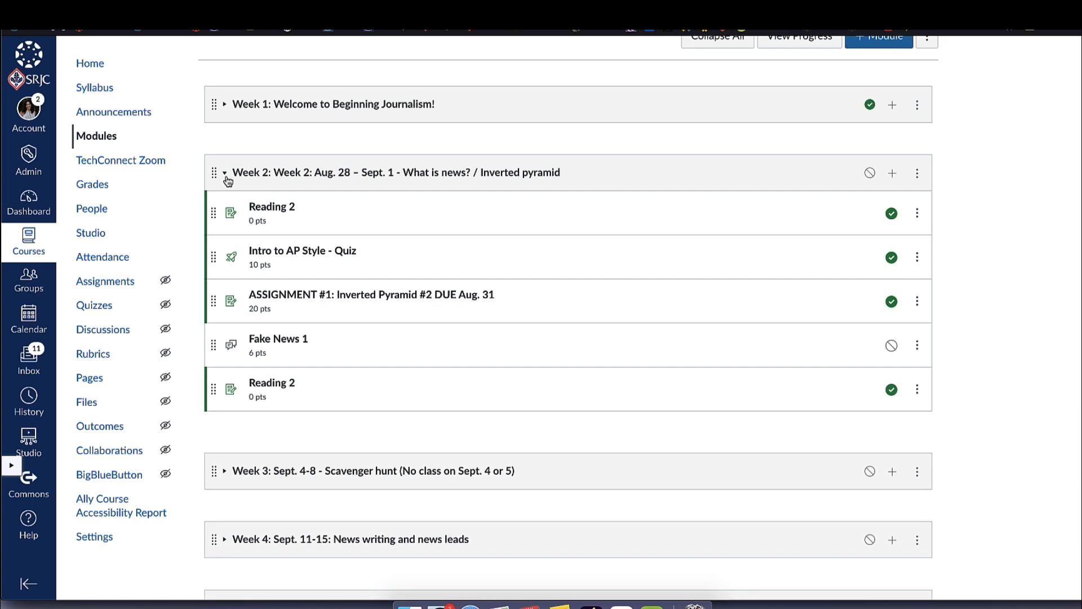
pyautogui.click(228, 178)
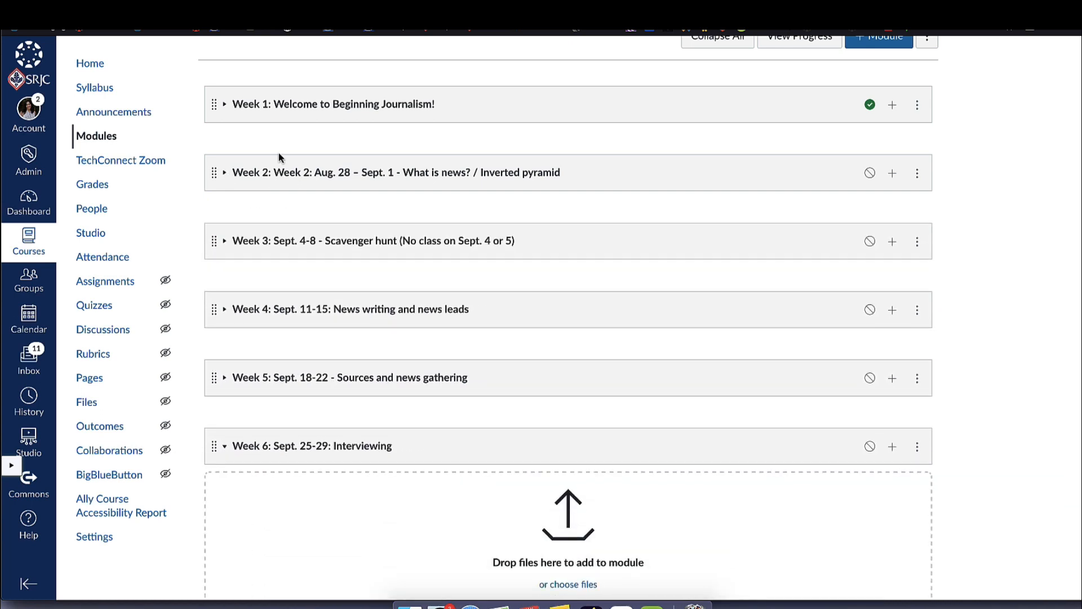
# Step: Check the additional options available for the whole Modules page, and close them without choosing any
pyautogui.scroll(2, 280, 153)
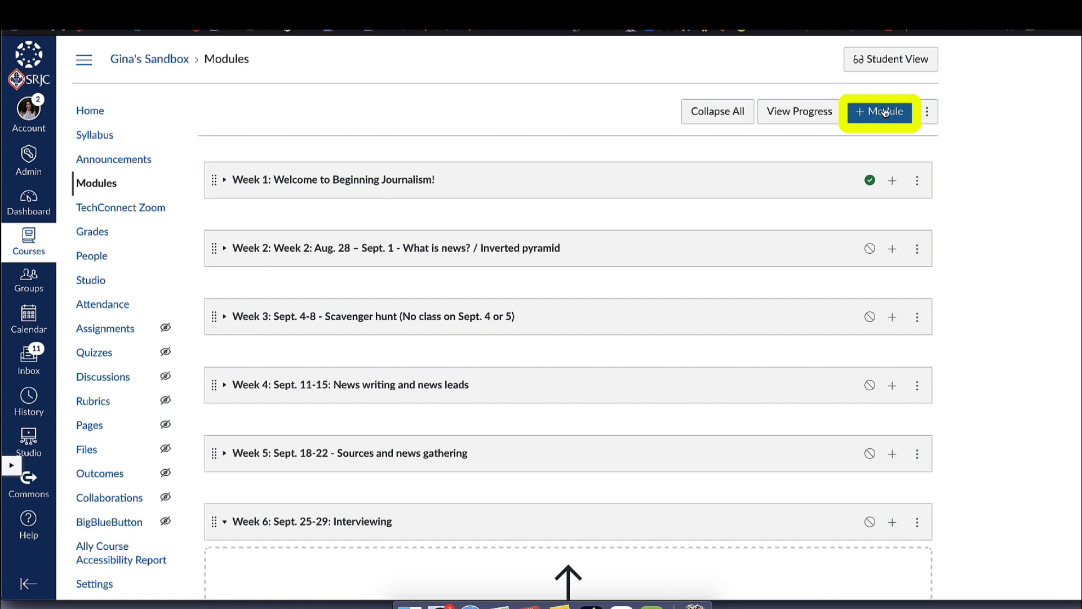
pyautogui.click(927, 111)
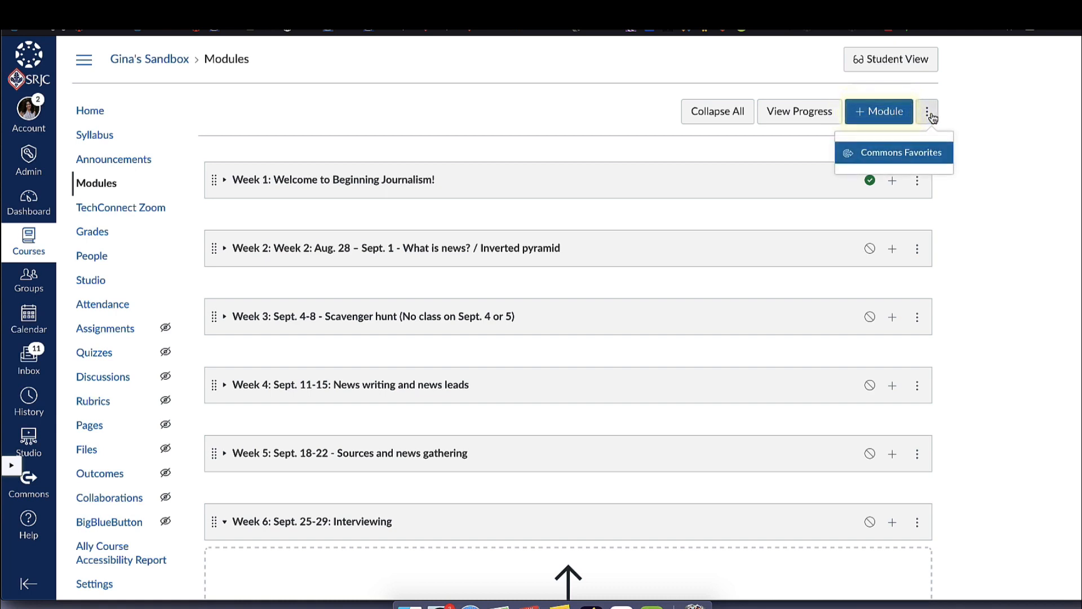
pyautogui.click(994, 163)
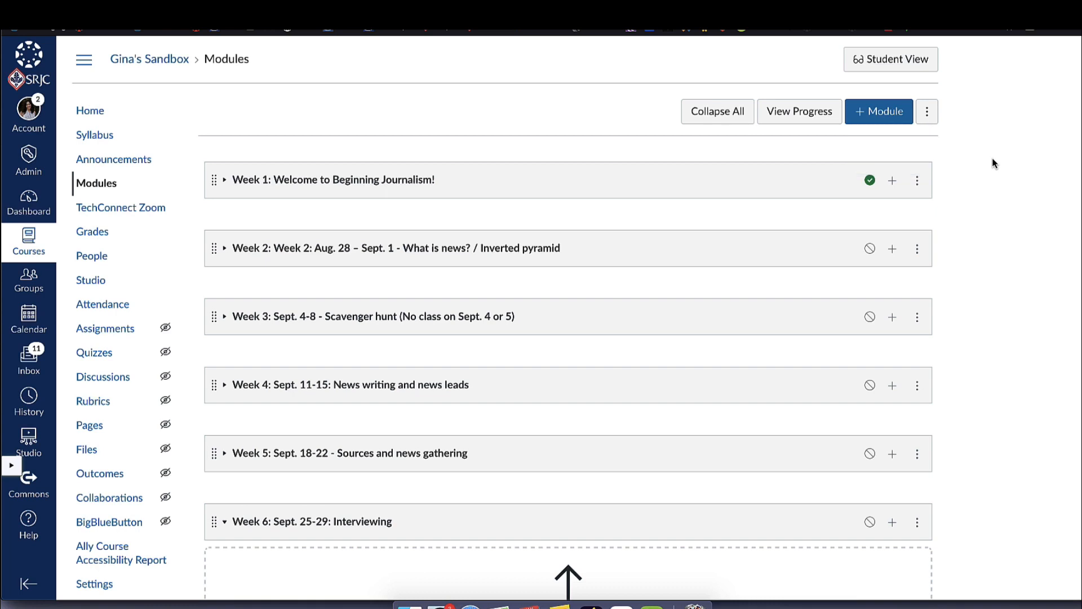
# Step: Preview the Modules page in Student View, look through all visible modules, and return to the instructor view
pyautogui.click(901, 60)
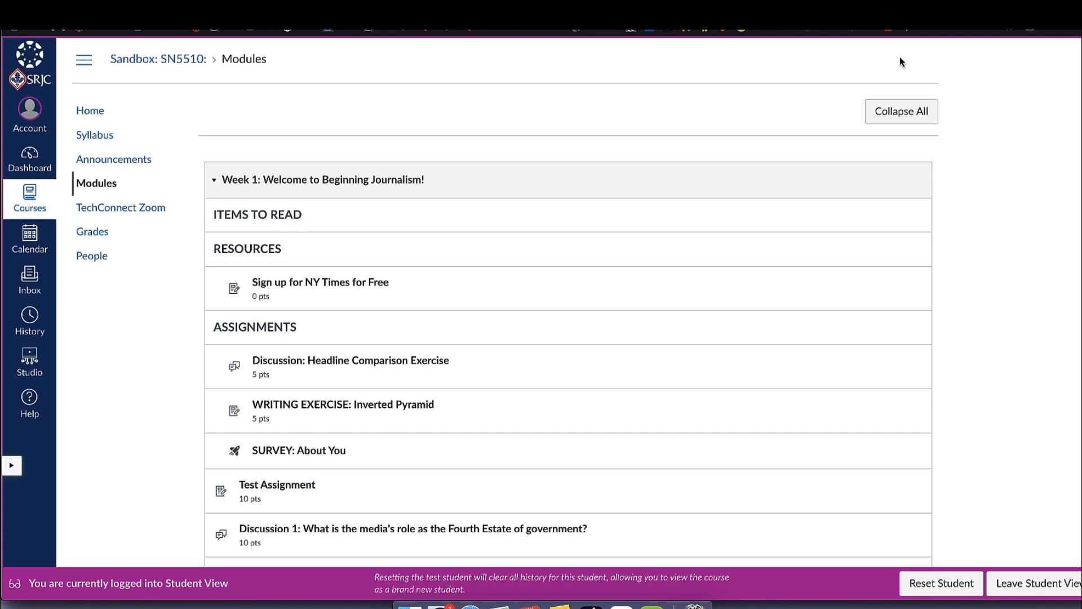
pyautogui.scroll(-2, 739, 372)
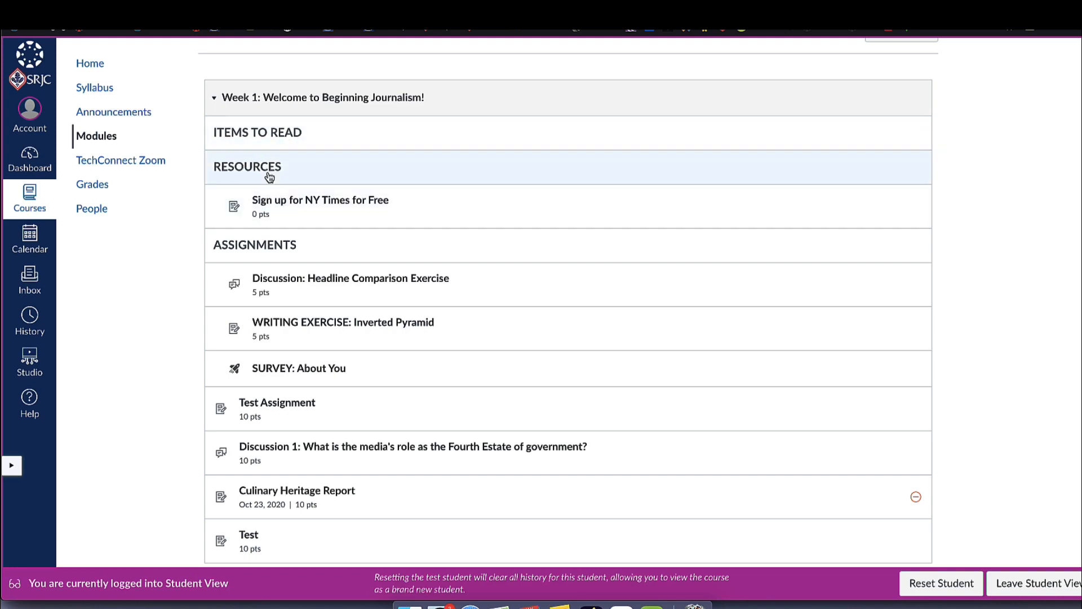
pyautogui.scroll(-2, 303, 343)
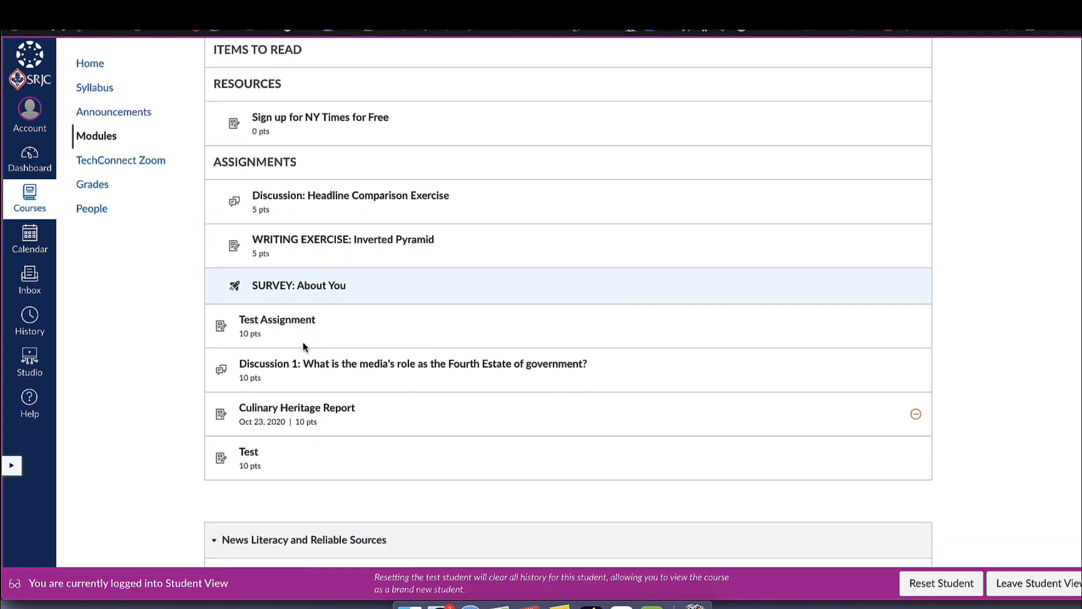
pyautogui.scroll(-12, 303, 341)
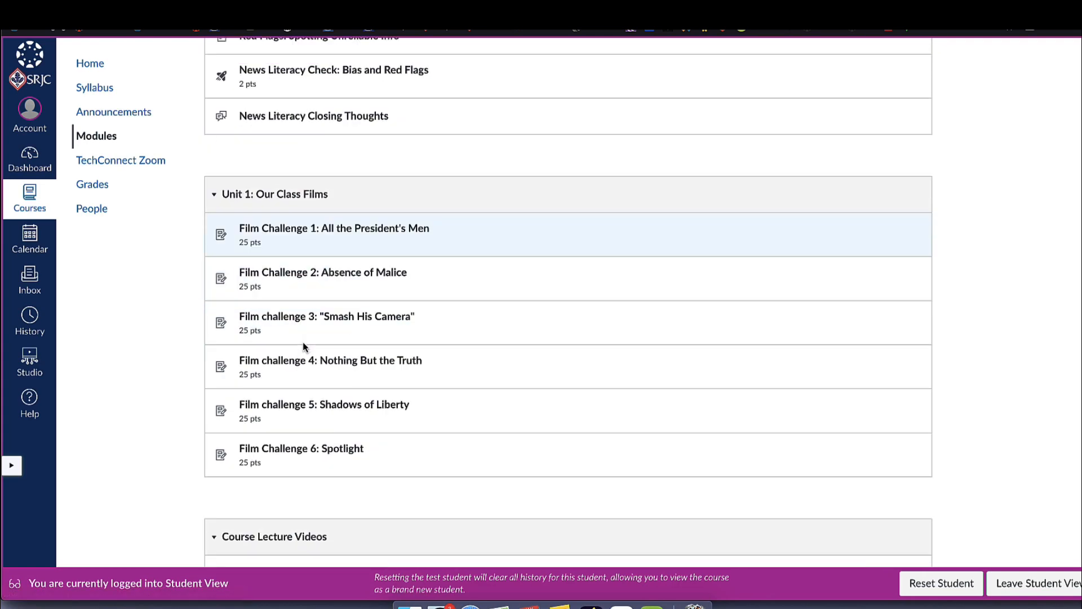
pyautogui.scroll(-12, 303, 341)
pyautogui.scroll(20, 303, 342)
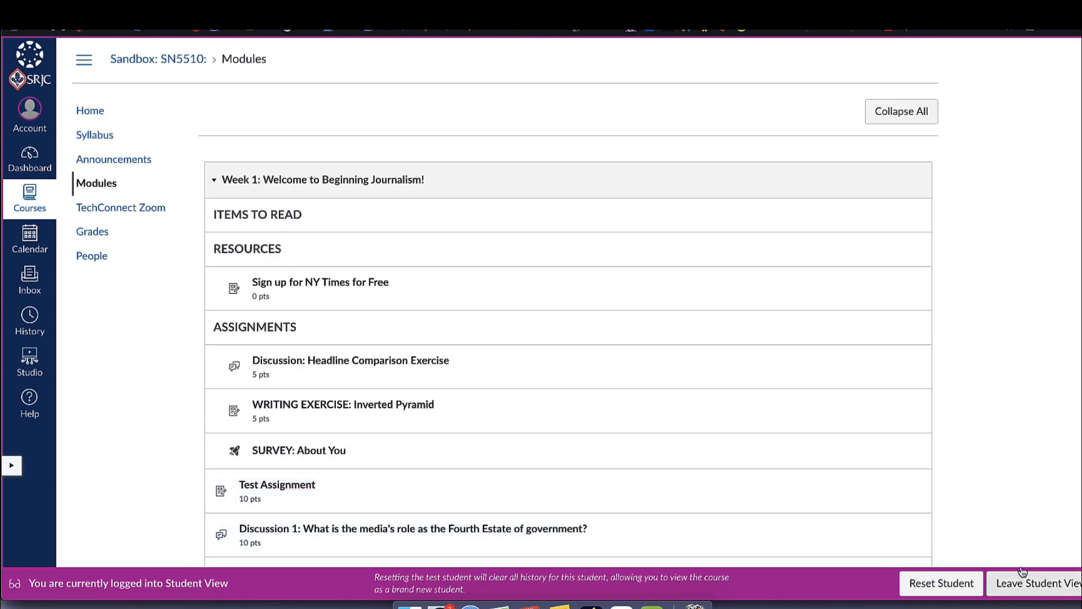
pyautogui.click(1040, 580)
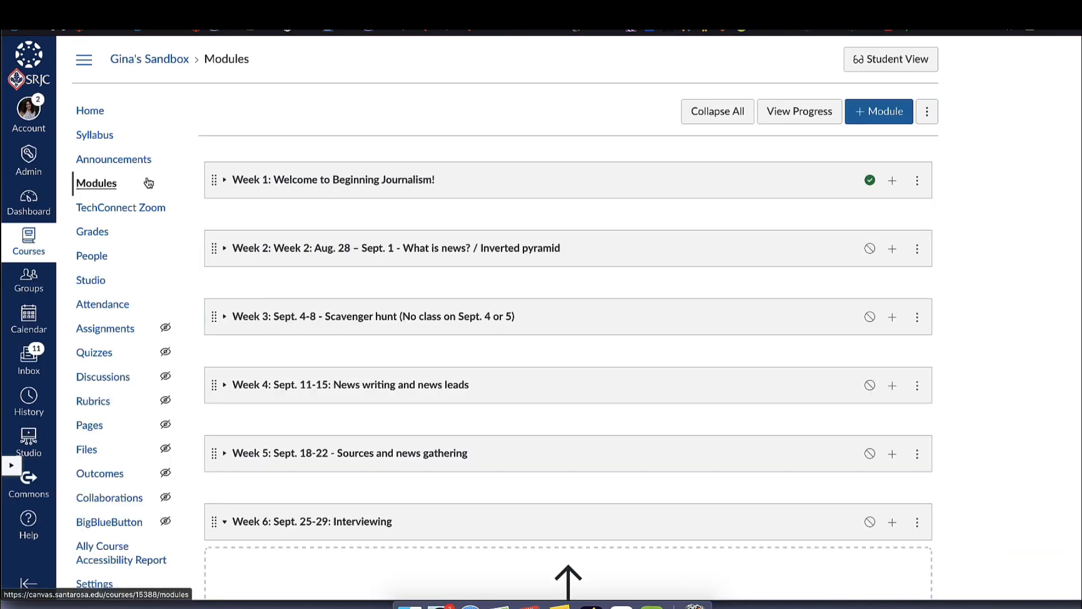
# Step: View the course gradebook with the course navigation shown, and view the Project Groups set on the People page
pyautogui.click(104, 236)
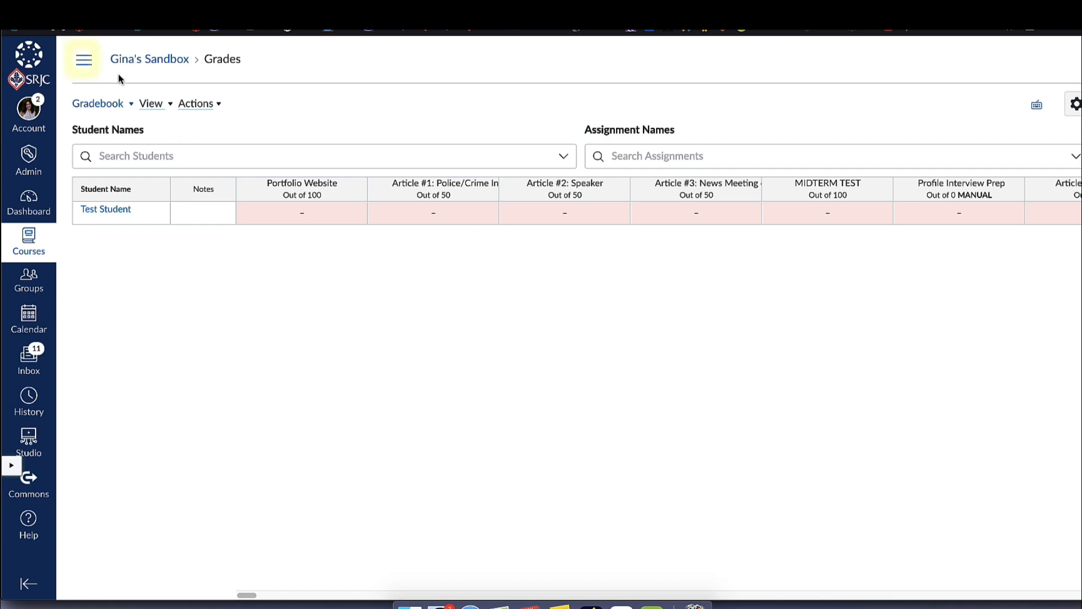
pyautogui.click(83, 59)
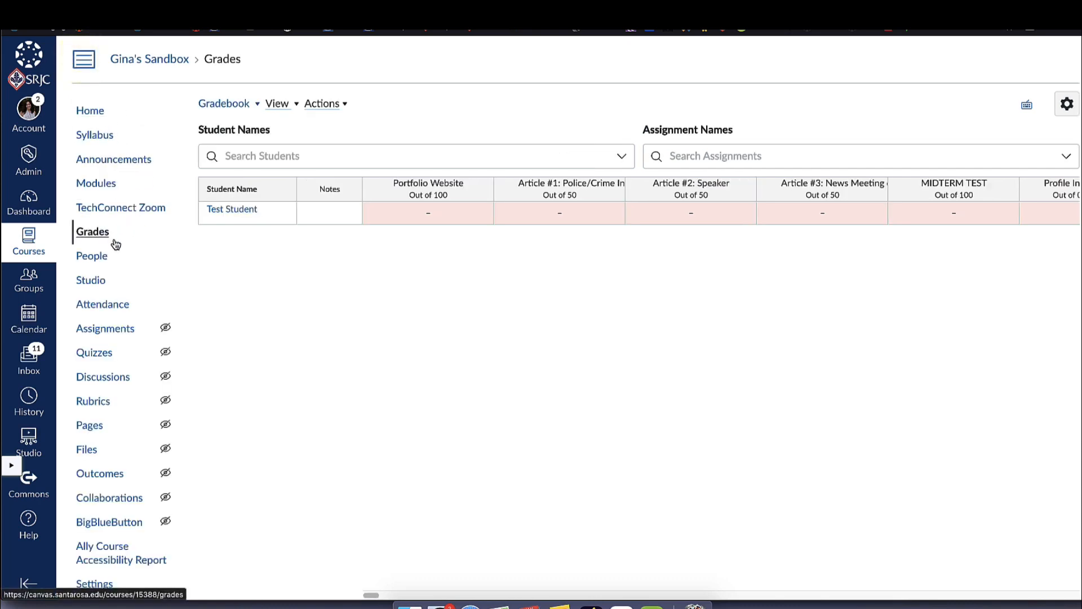
pyautogui.click(97, 257)
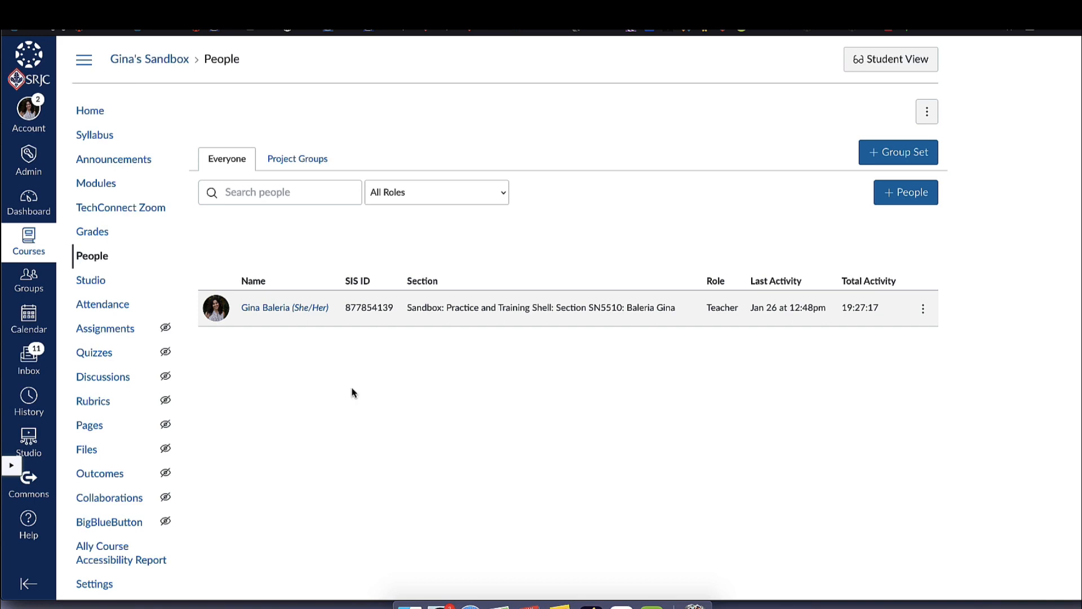
pyautogui.click(299, 159)
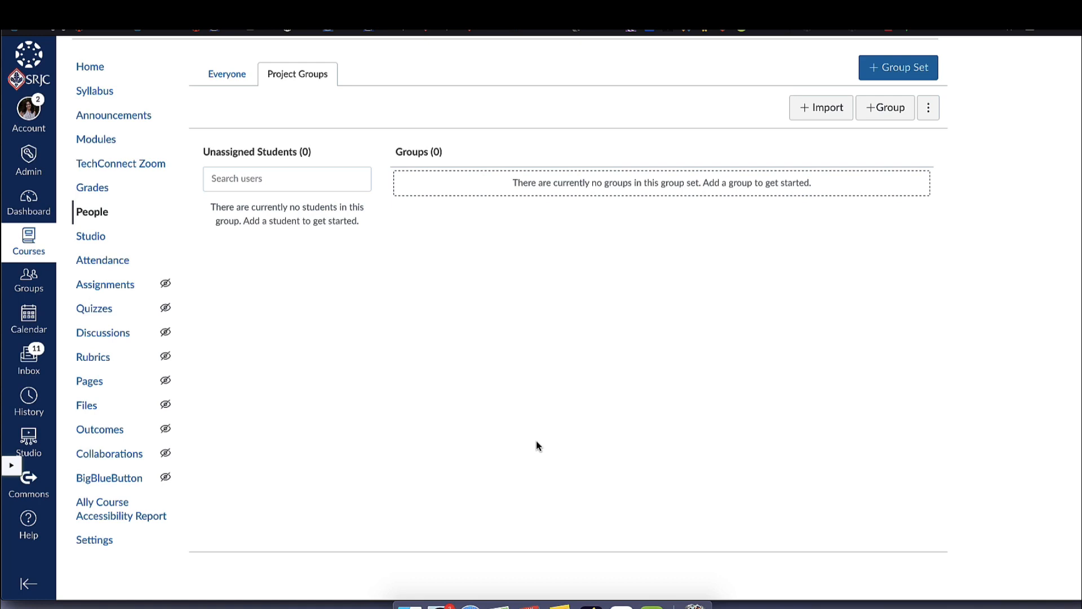
# Step: Open the course's Assignments page and look through the listed assignment groups and items
pyautogui.click(106, 284)
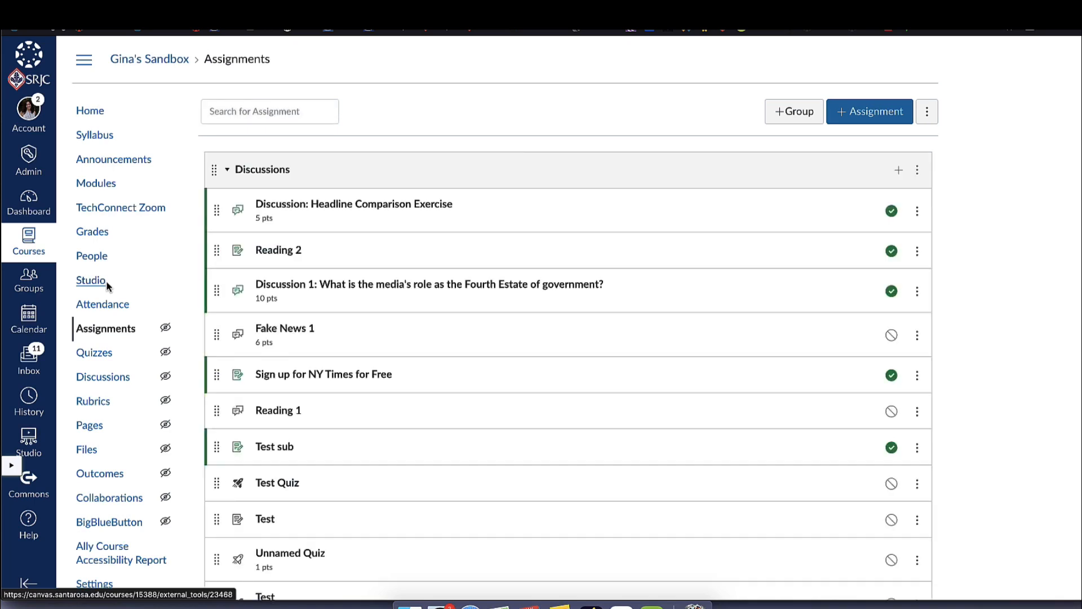
pyautogui.scroll(-8, 393, 444)
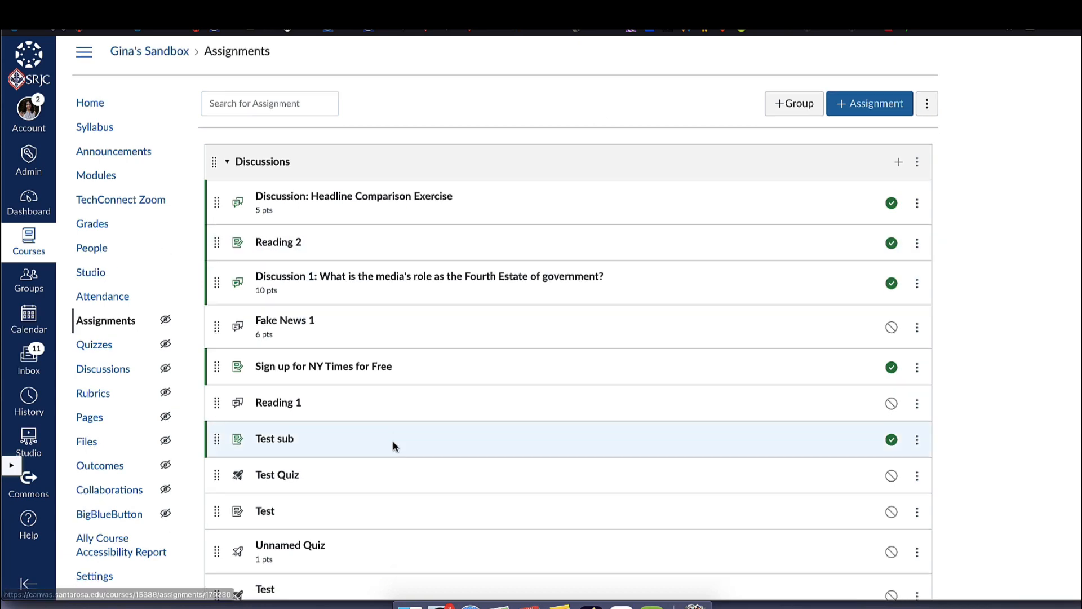
pyautogui.scroll(-2, 394, 444)
pyautogui.scroll(10, 393, 444)
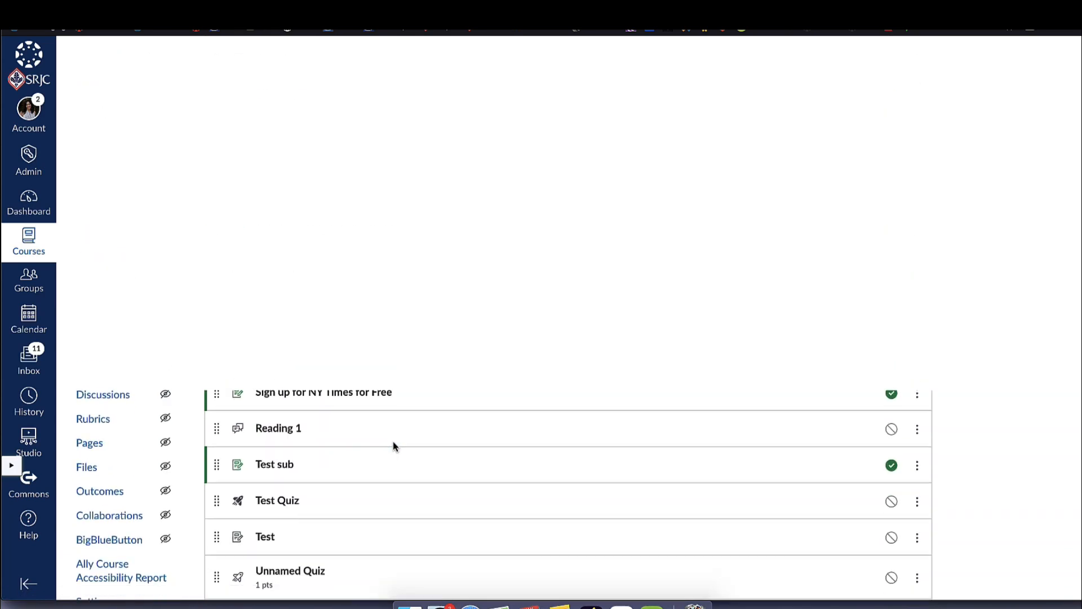
pyautogui.scroll(-2, 394, 444)
pyautogui.scroll(-1, 393, 441)
pyautogui.scroll(3, 394, 443)
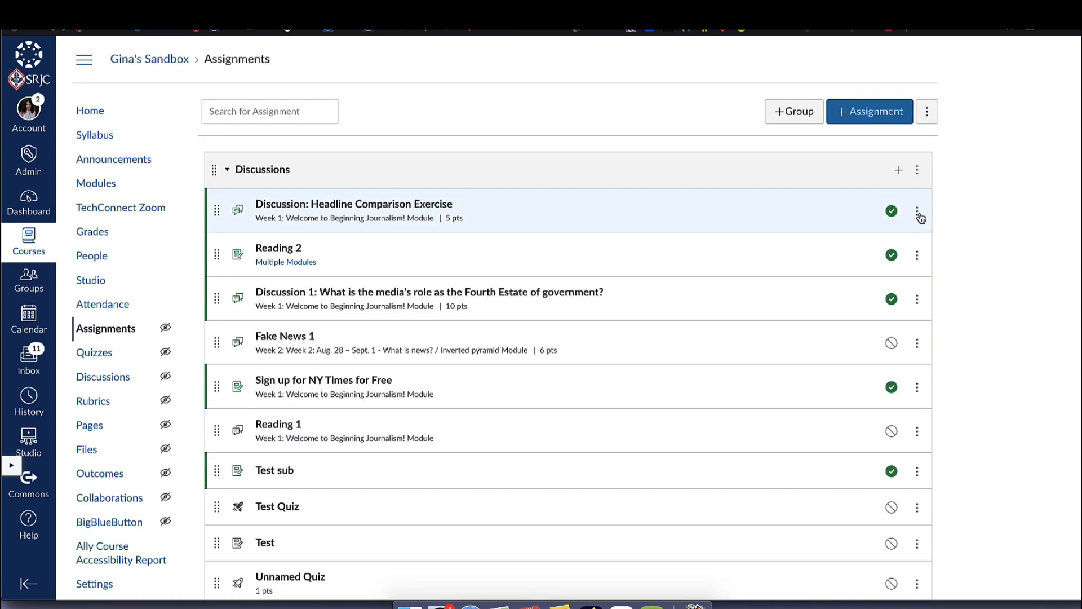
# Step: Show the management options for the Discussion: Headline Comparison Exercise assignment
pyautogui.click(918, 214)
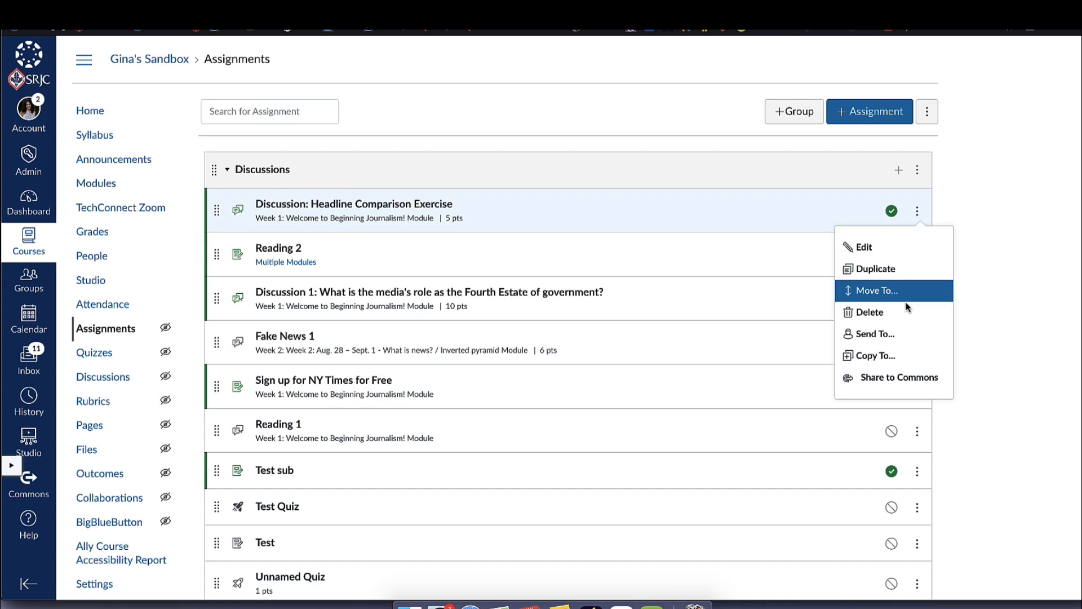
pyautogui.click(1014, 268)
pyautogui.click(918, 212)
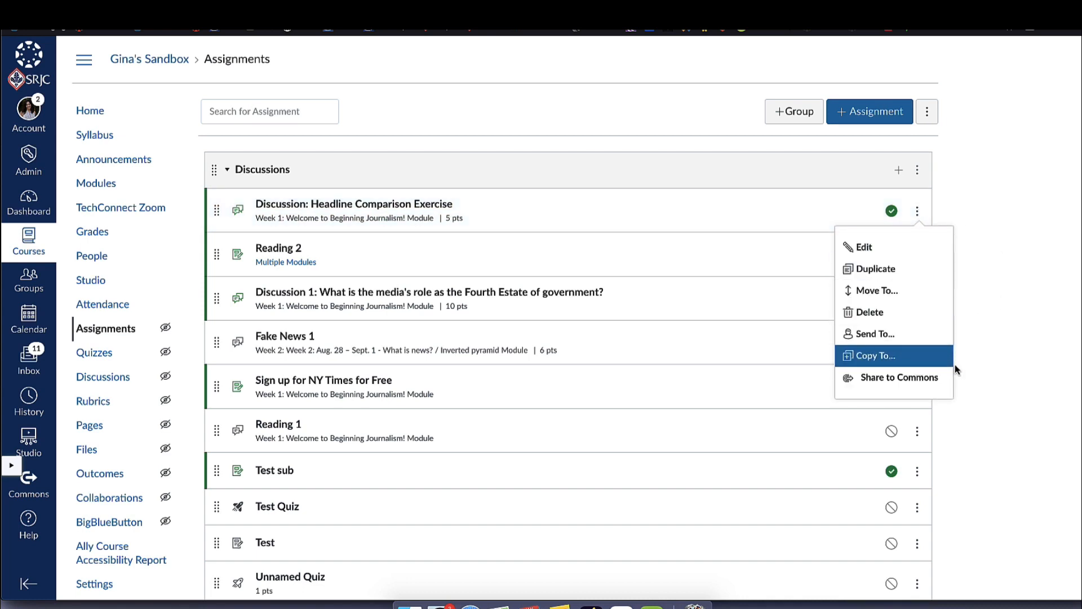
# Step: Close the assignment's options and view the course's Quizzes and Discussions pages
pyautogui.click(1047, 350)
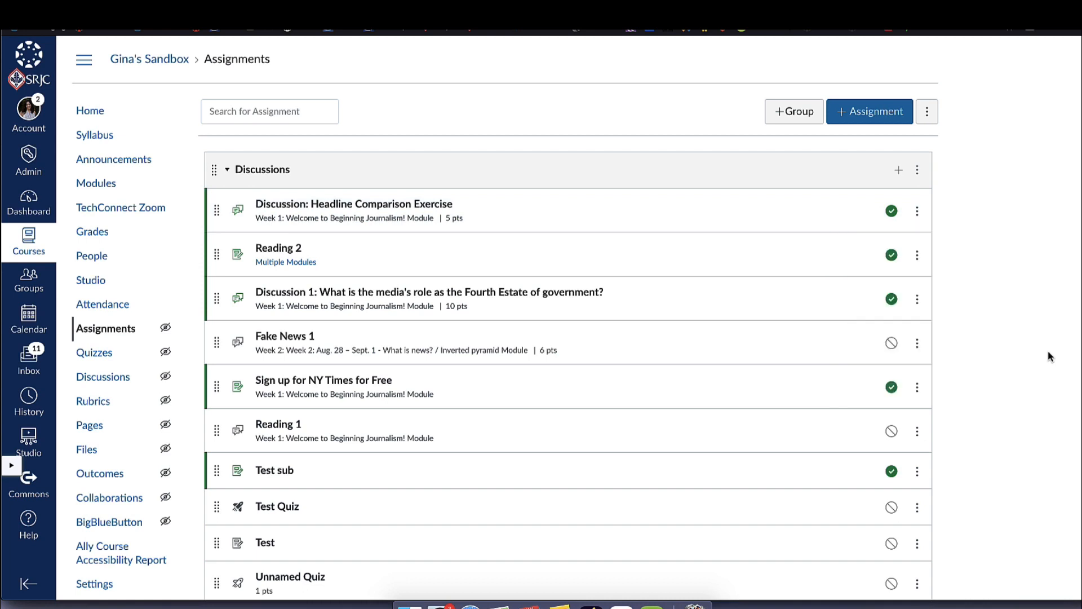
pyautogui.click(96, 353)
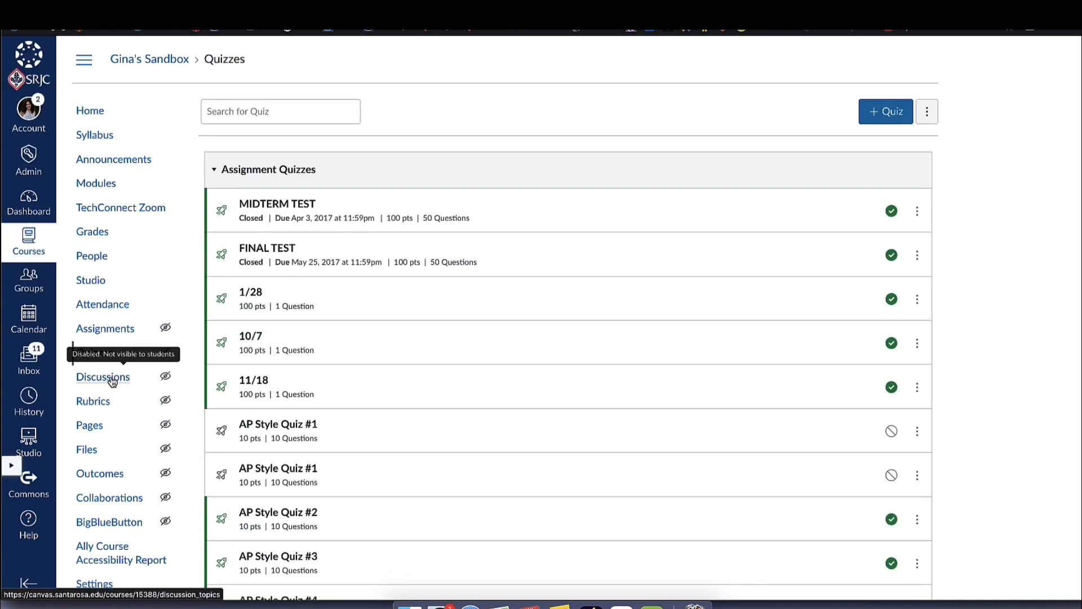
pyautogui.click(107, 378)
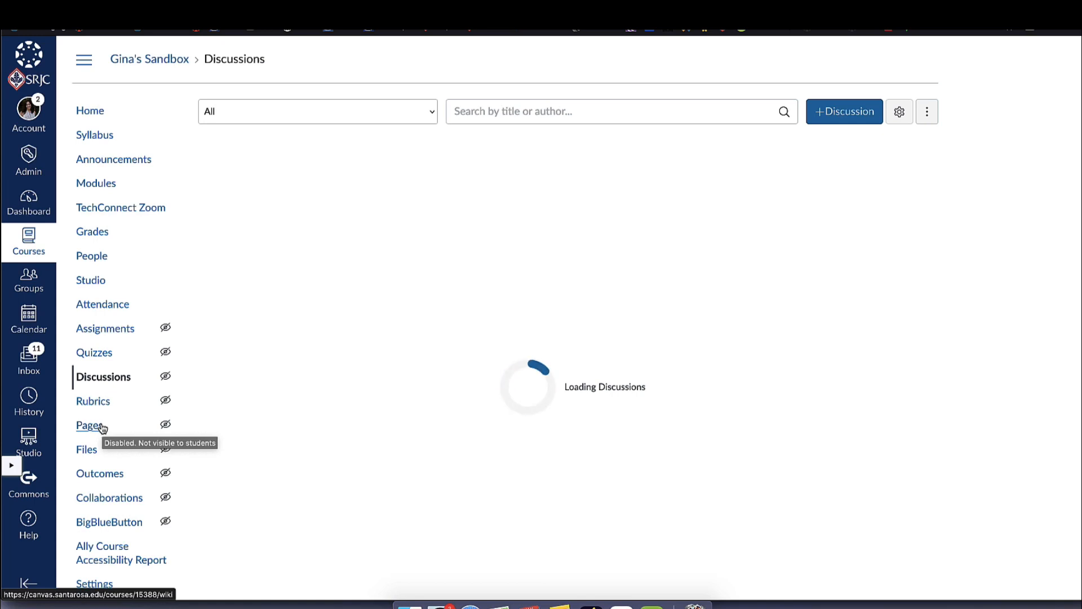
# Step: Open the course's Pages area and look through the full list of pages
pyautogui.click(102, 427)
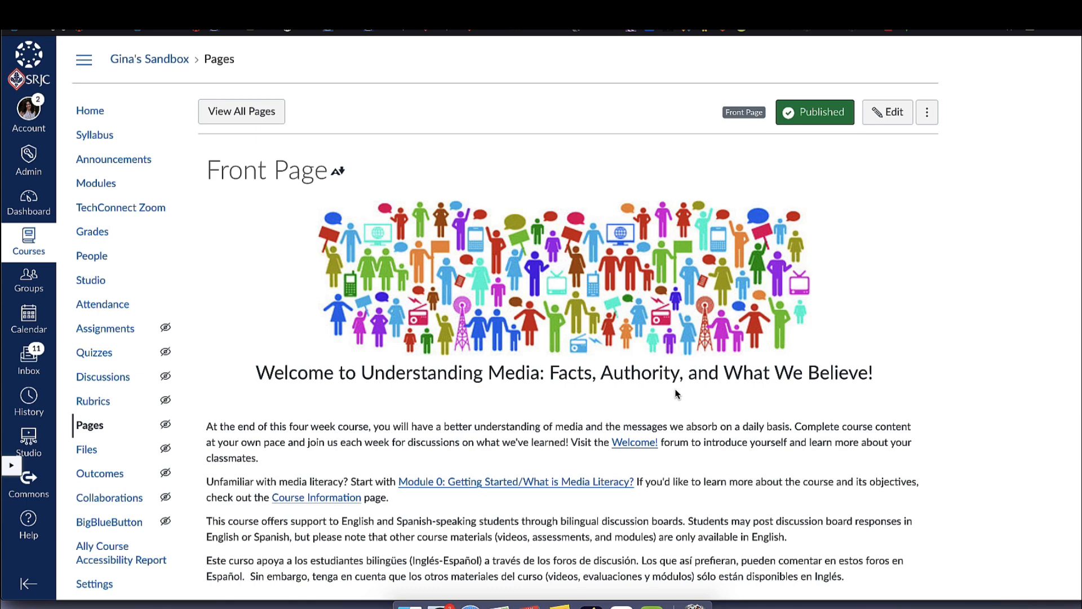
pyautogui.click(228, 116)
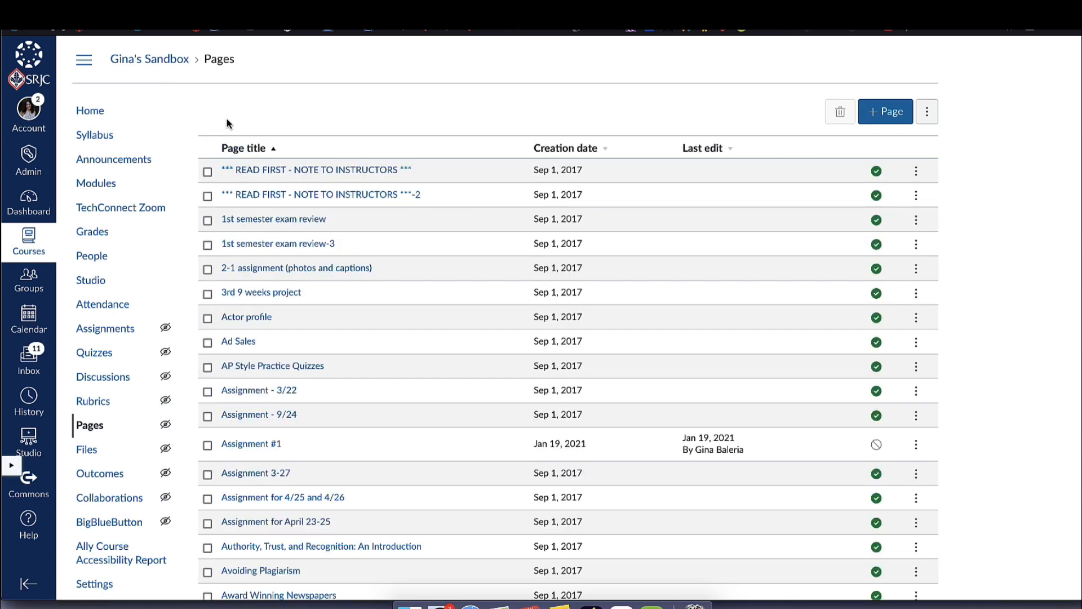
pyautogui.scroll(-5, 512, 288)
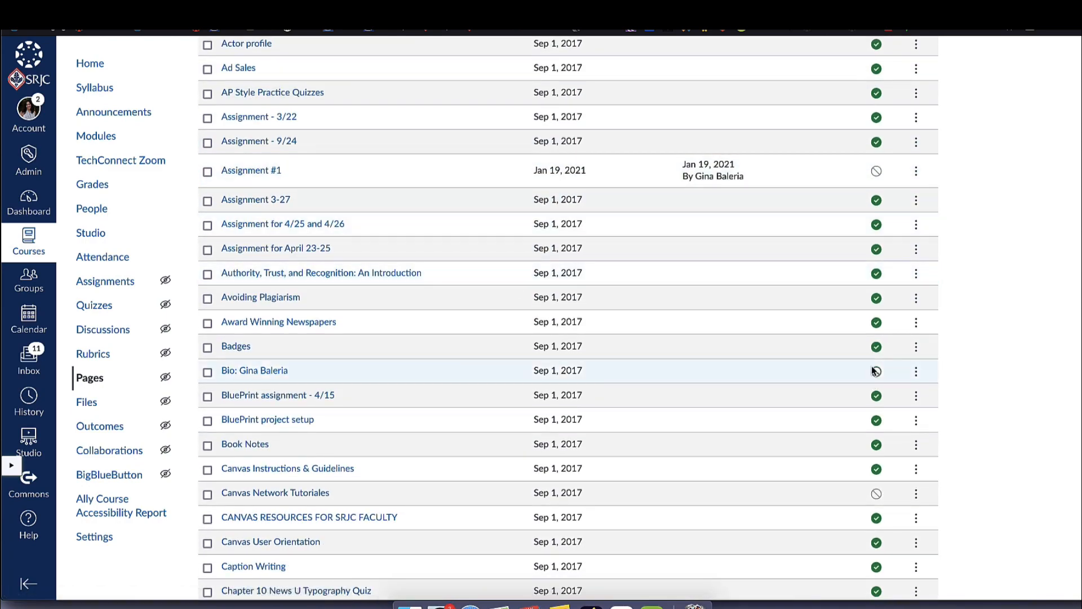
pyautogui.scroll(-15, 877, 430)
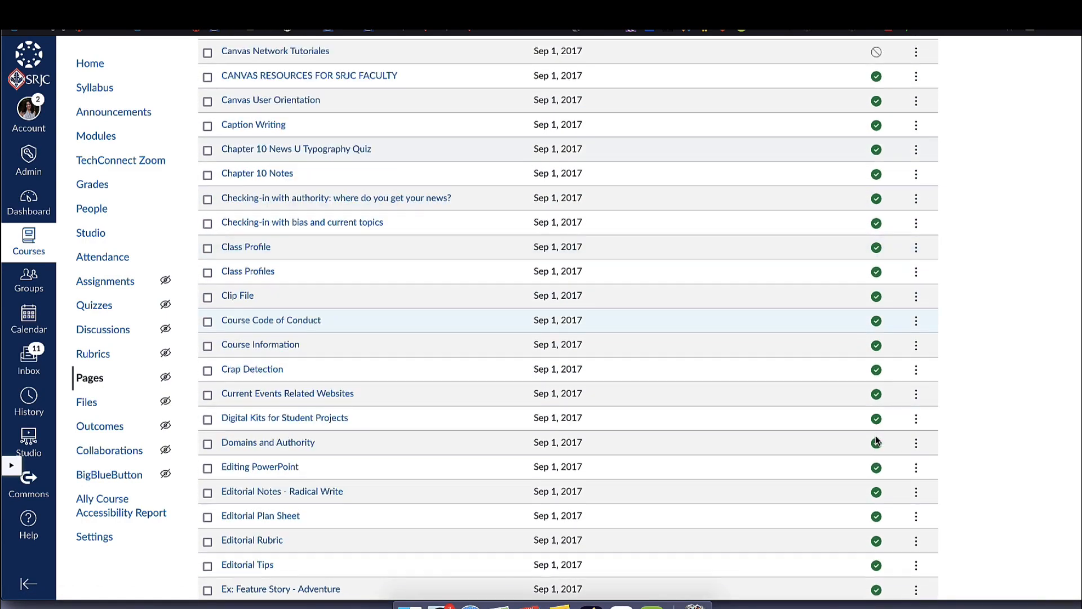
pyautogui.scroll(20, 878, 441)
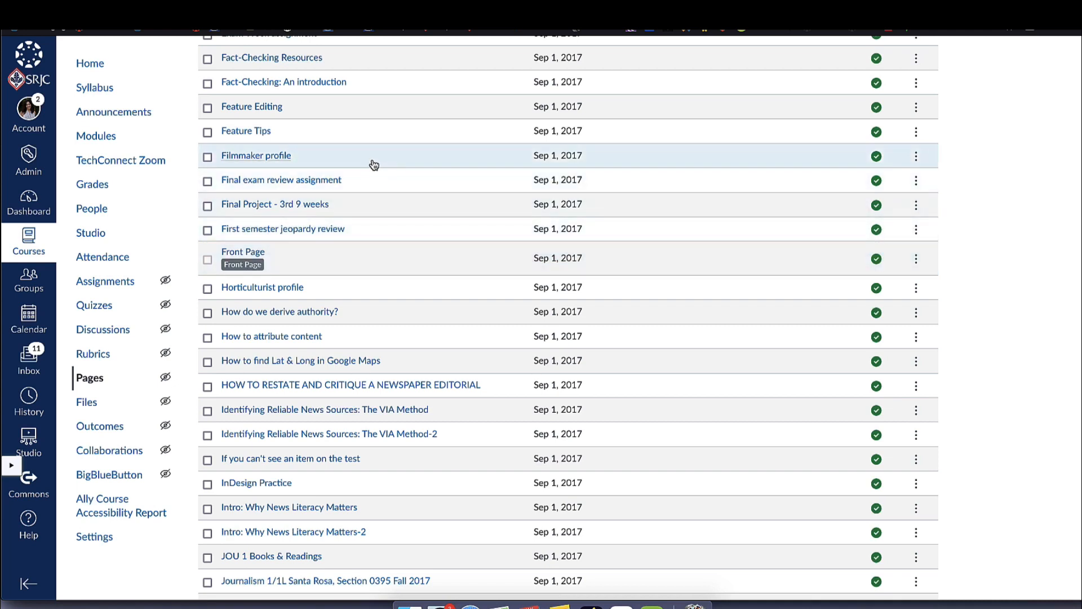
# Step: Use the Filmmaker profile page as the course front page, and restore the page titled Front Page to that role
pyautogui.click(917, 158)
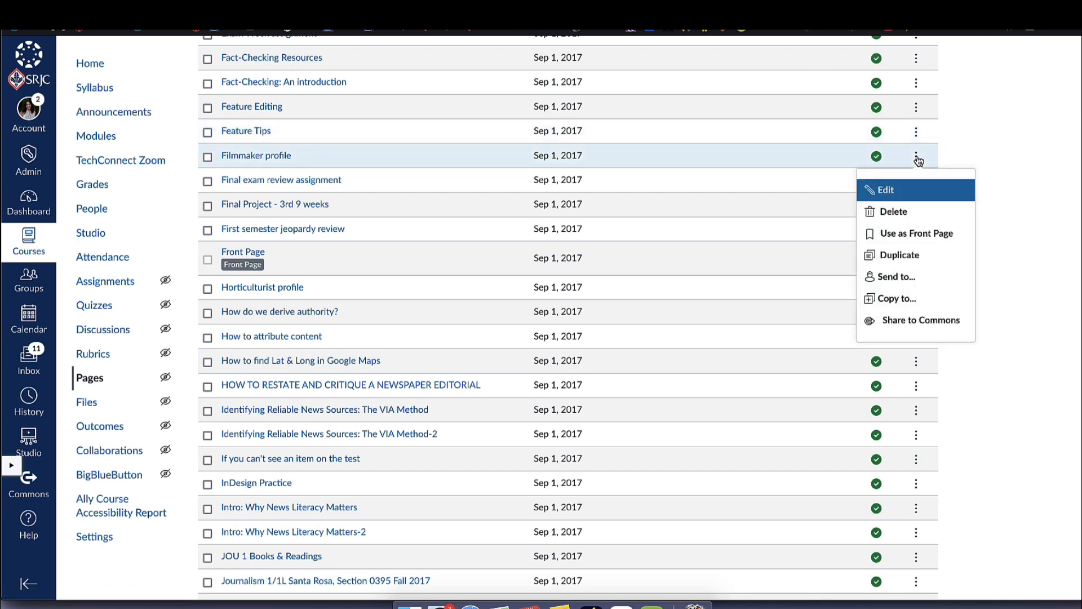
pyautogui.click(933, 238)
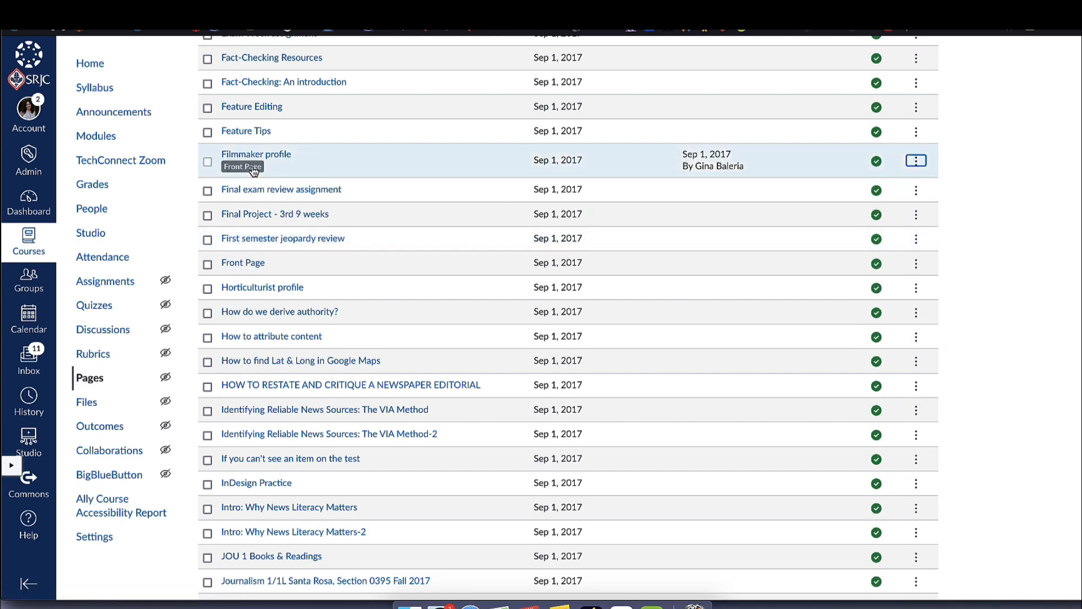
pyautogui.click(916, 264)
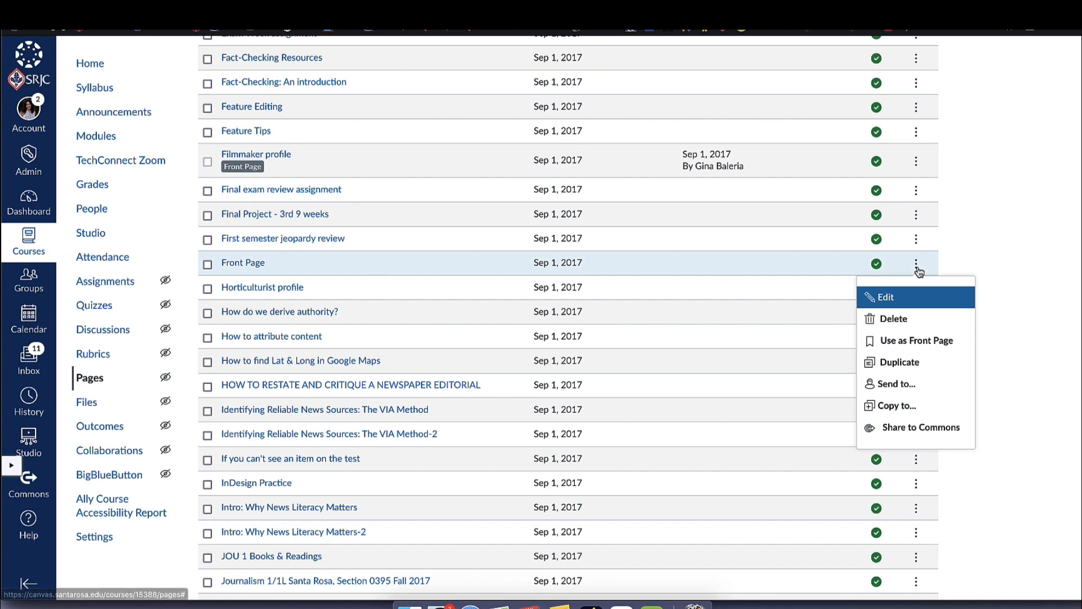
pyautogui.click(928, 342)
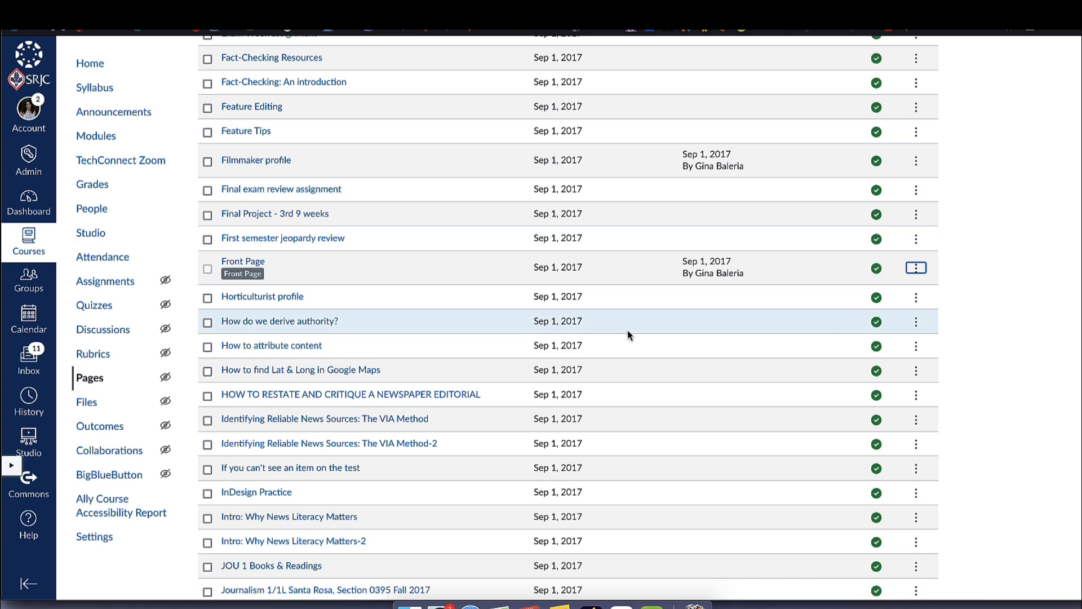
pyautogui.click(916, 268)
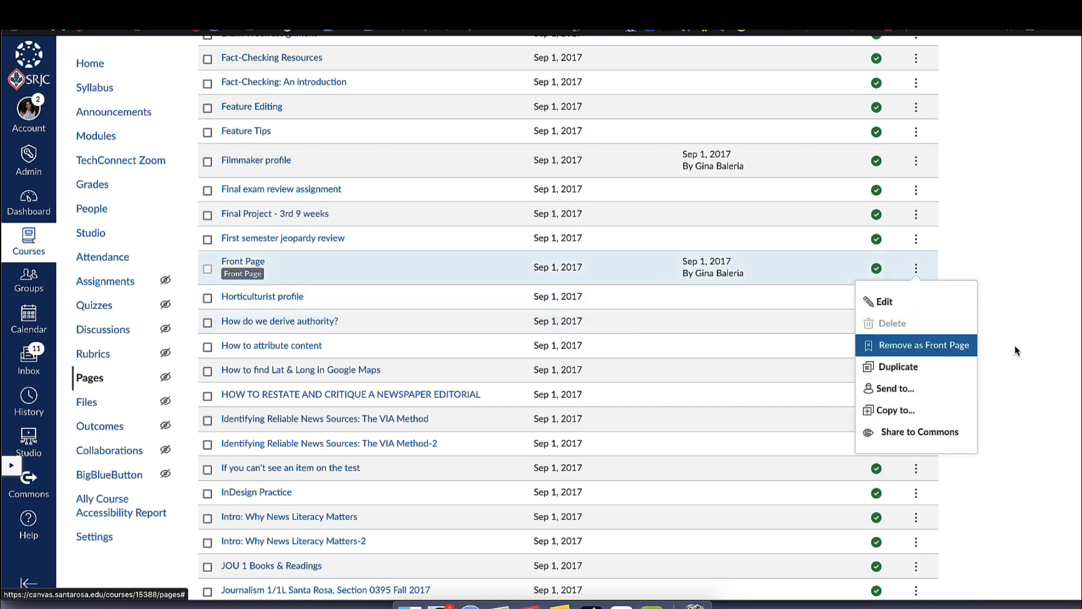
pyautogui.click(1041, 349)
# Step: Open the course settings and view the options for choosing or removing the course image
pyautogui.click(95, 536)
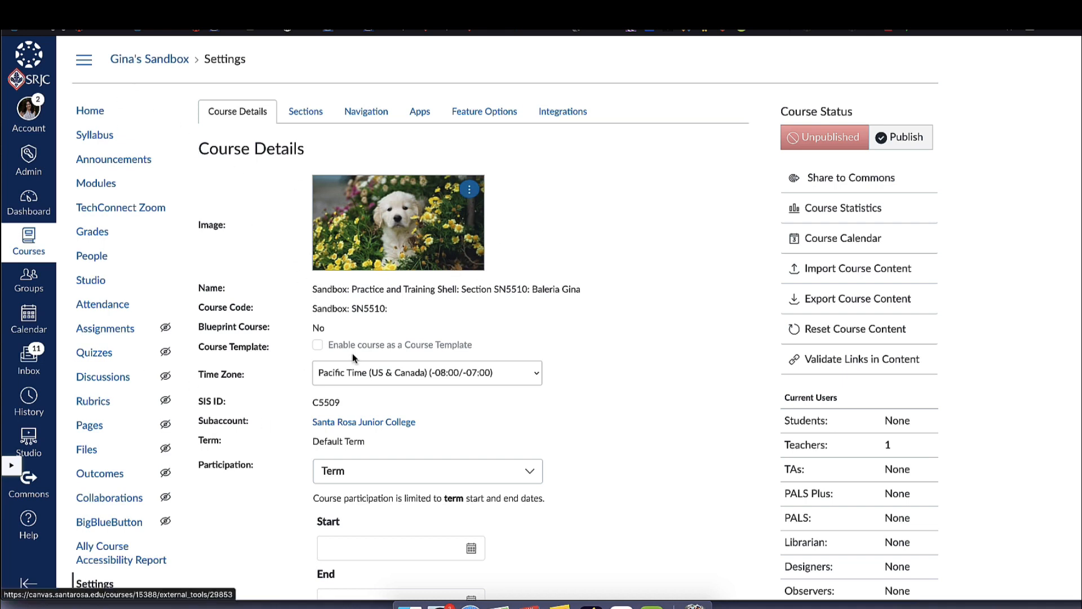
pyautogui.click(469, 190)
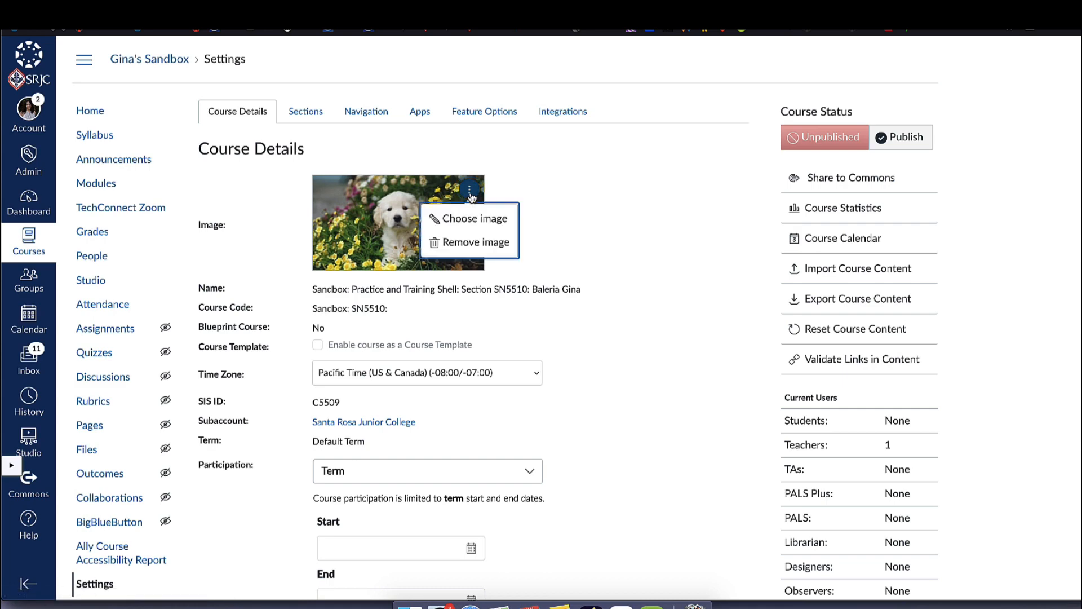
pyautogui.click(475, 220)
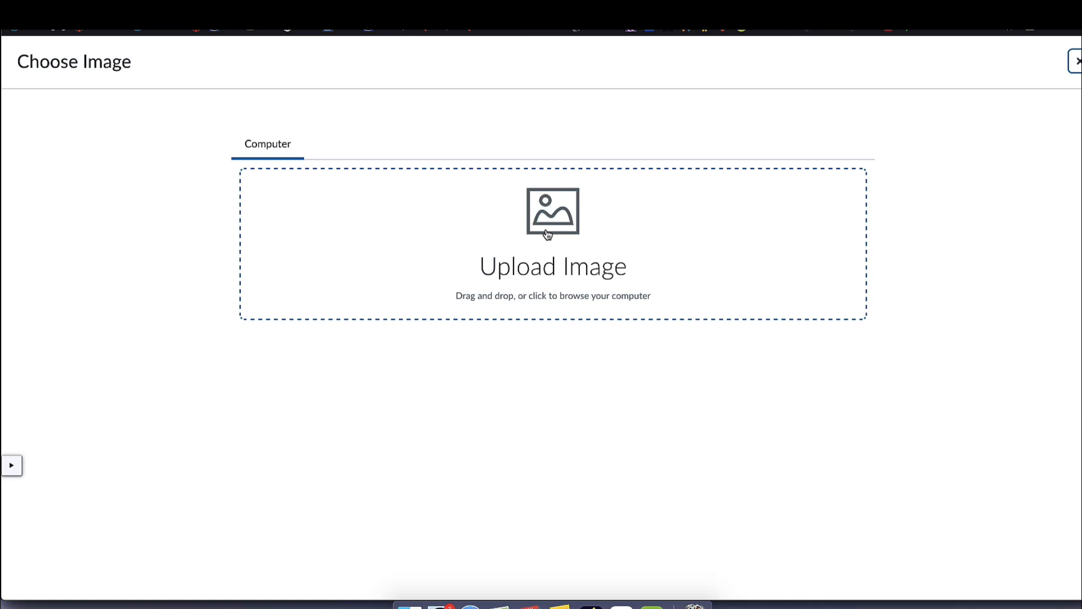
pyautogui.click(1075, 61)
pyautogui.click(469, 190)
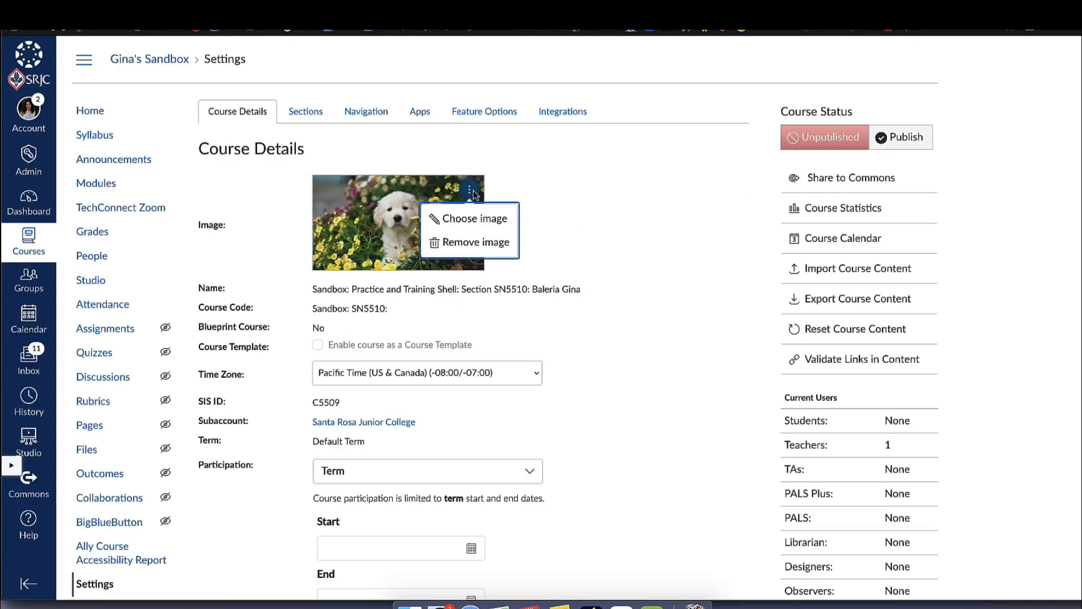
pyautogui.click(589, 257)
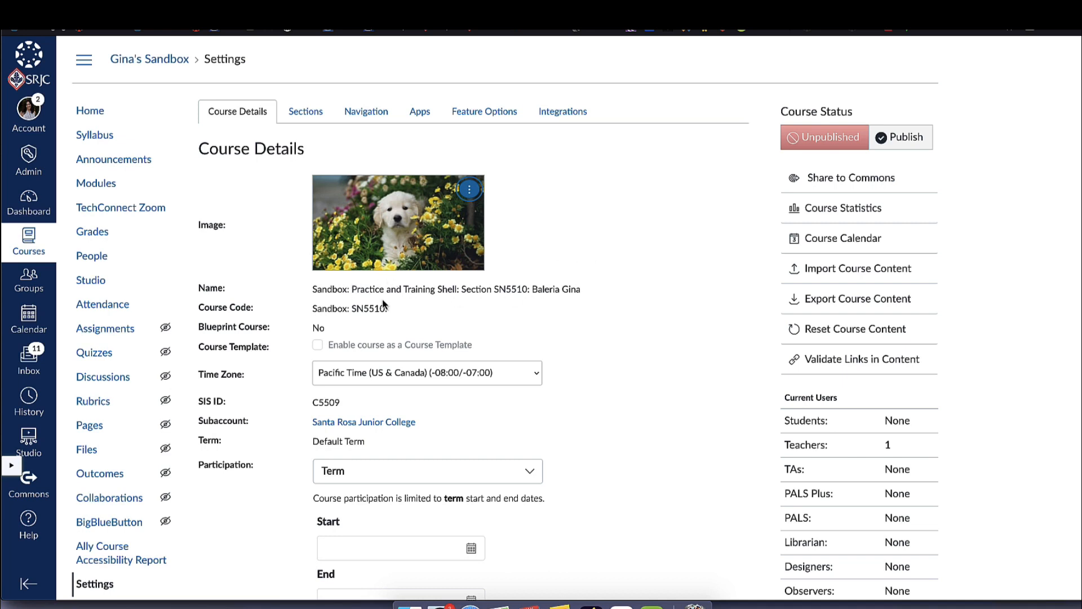
# Step: Look through the Course Details settings, from participation dates and default due time to visibility and description
pyautogui.scroll(-1, 403, 328)
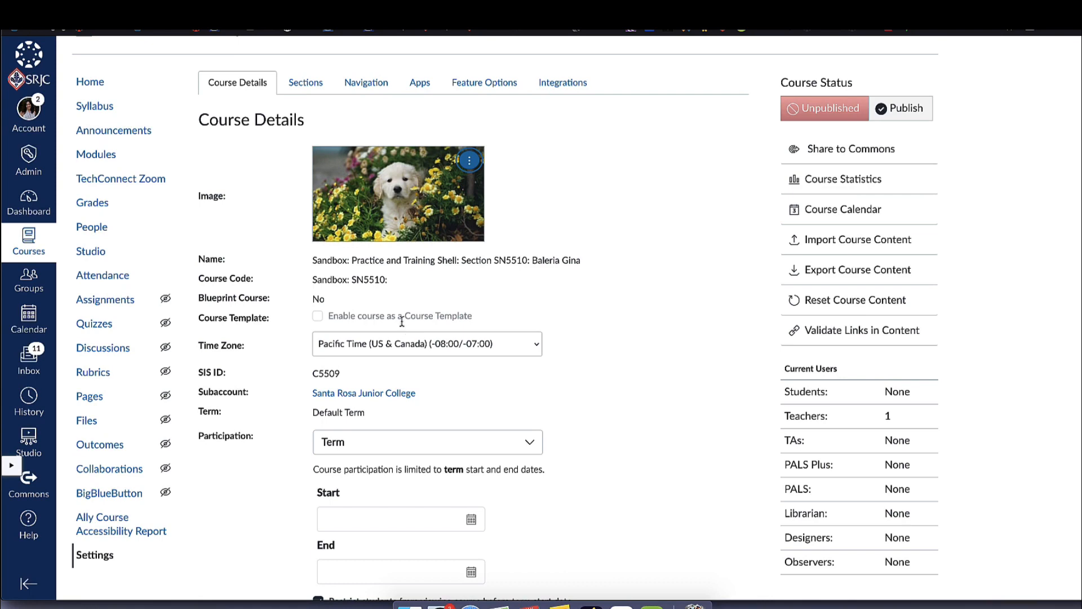
pyautogui.scroll(-5, 438, 294)
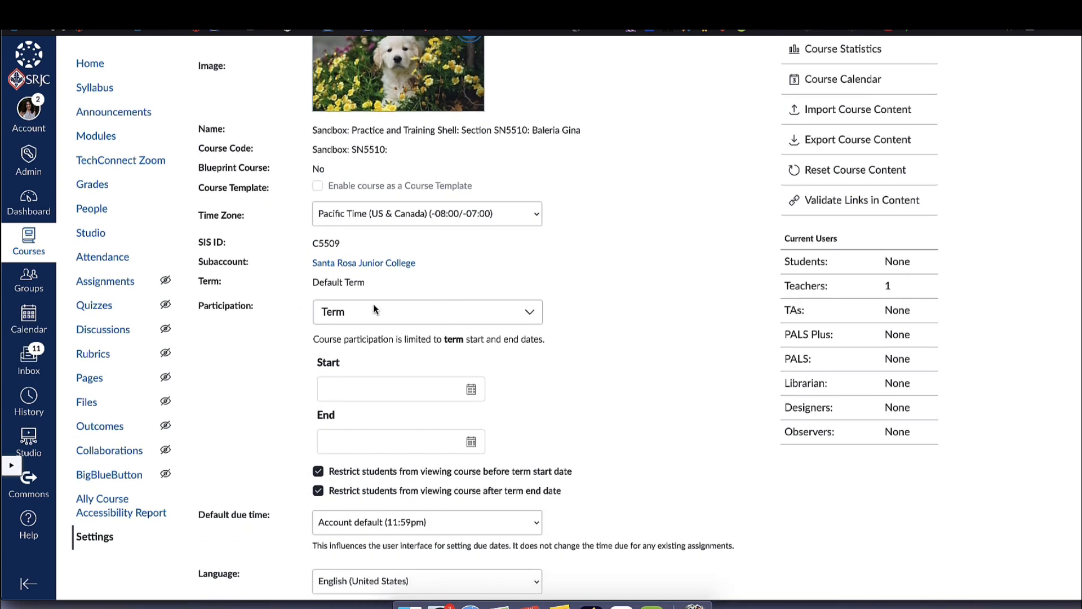
pyautogui.scroll(-3, 542, 338)
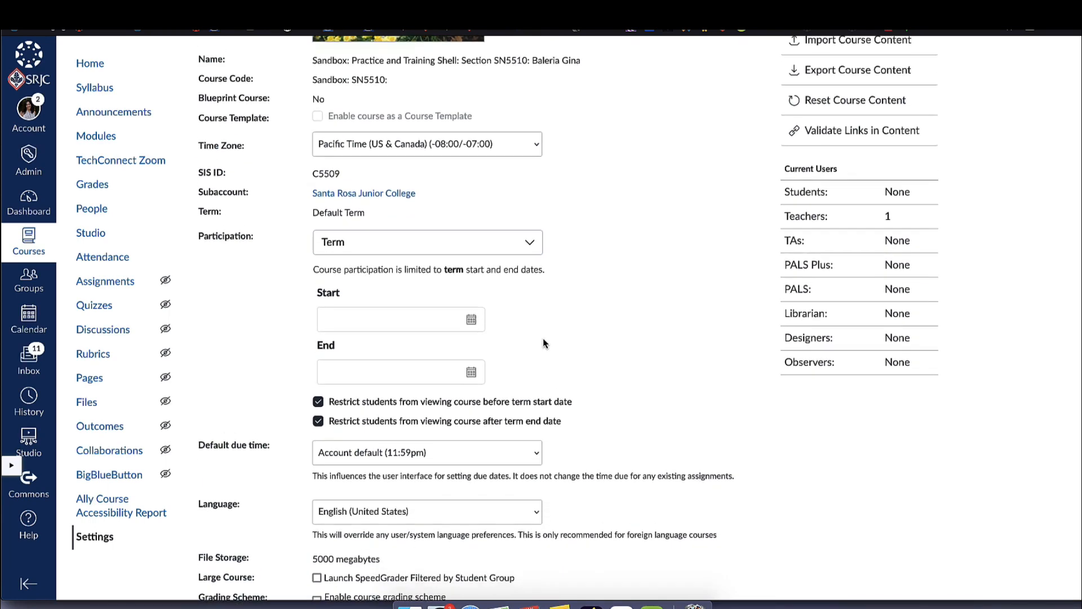
pyautogui.scroll(-15, 544, 343)
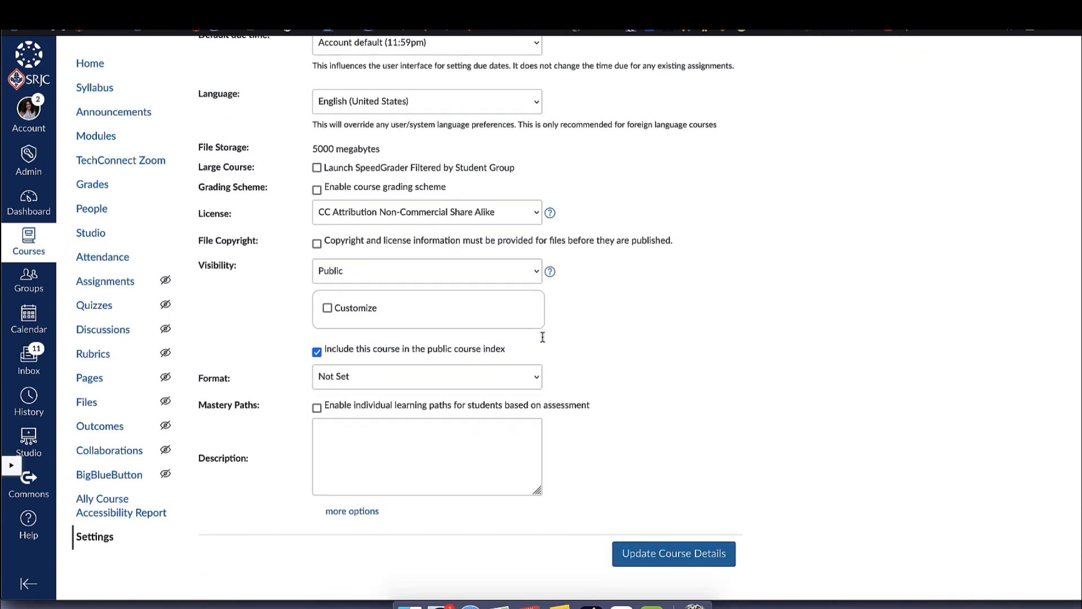
pyautogui.scroll(-1, 543, 337)
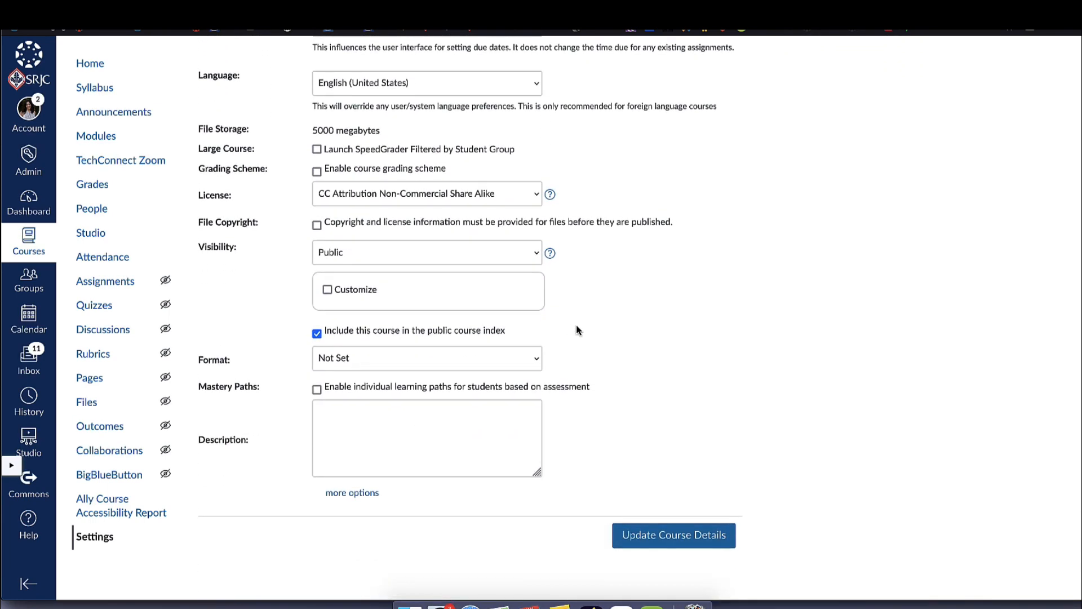
# Step: Show the additional course detail options and check the recent announcements on the course home page before returning to the settings
pyautogui.click(369, 494)
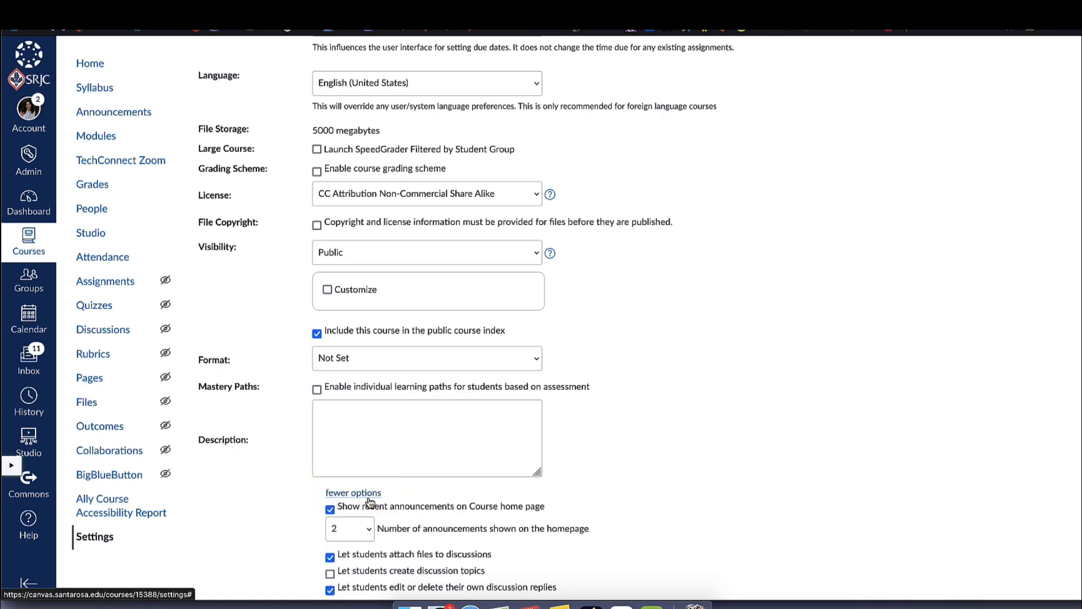
pyautogui.scroll(-4, 369, 501)
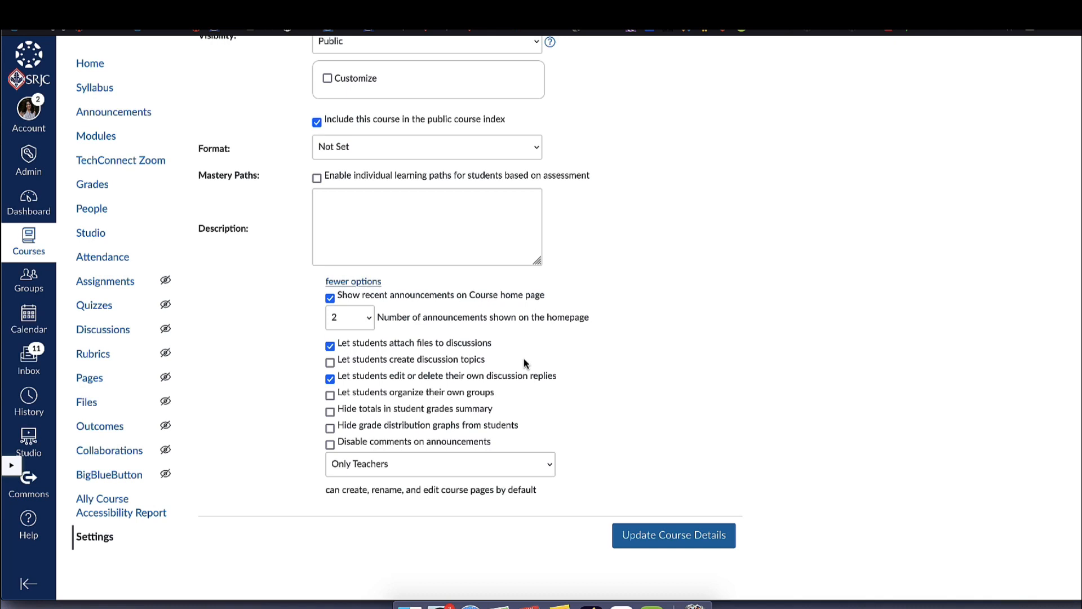
pyautogui.click(90, 63)
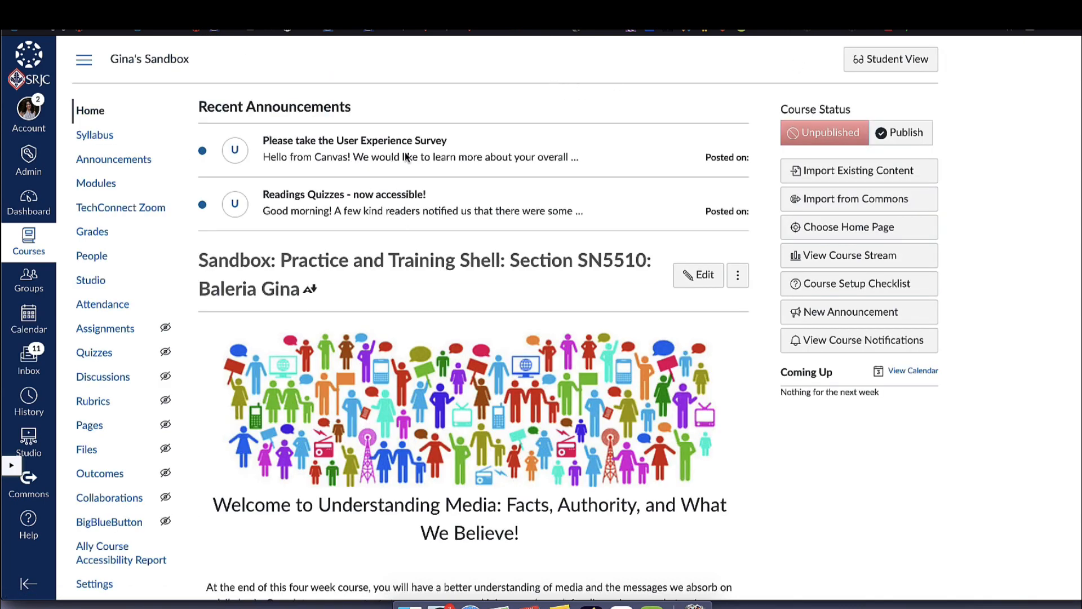
pyautogui.click(798, 12)
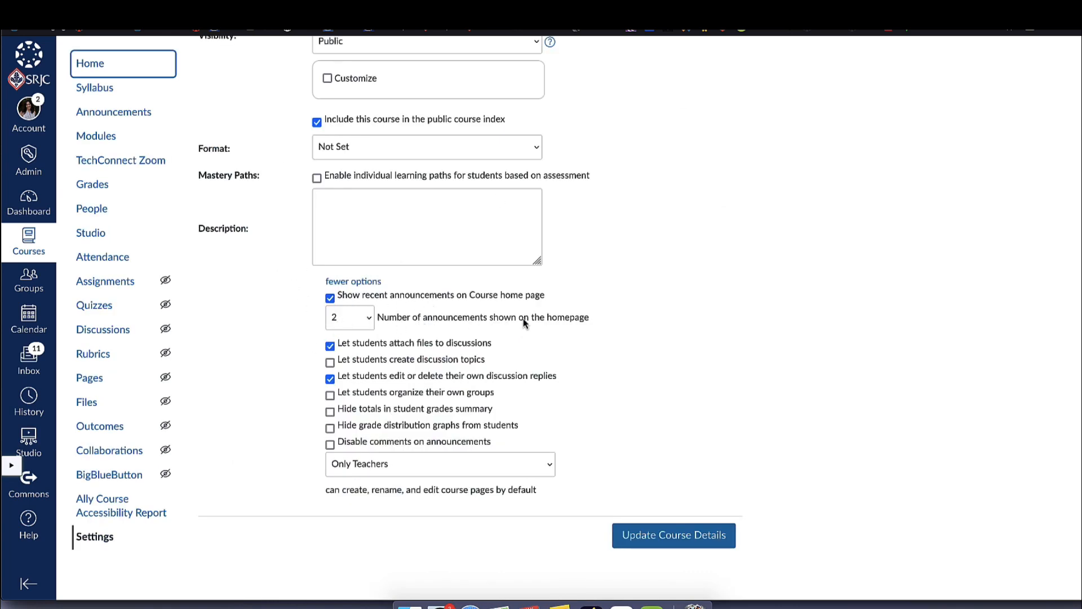
# Step: Set the number of announcements shown on the homepage to 1, keep recent announcements enabled, and update the course details
pyautogui.click(362, 319)
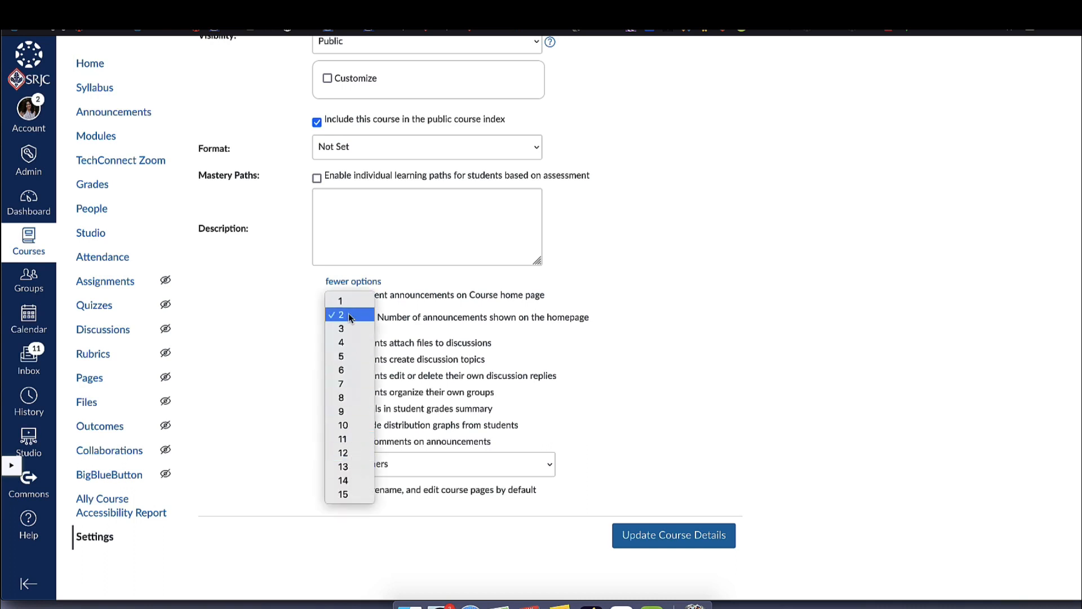
pyautogui.click(334, 301)
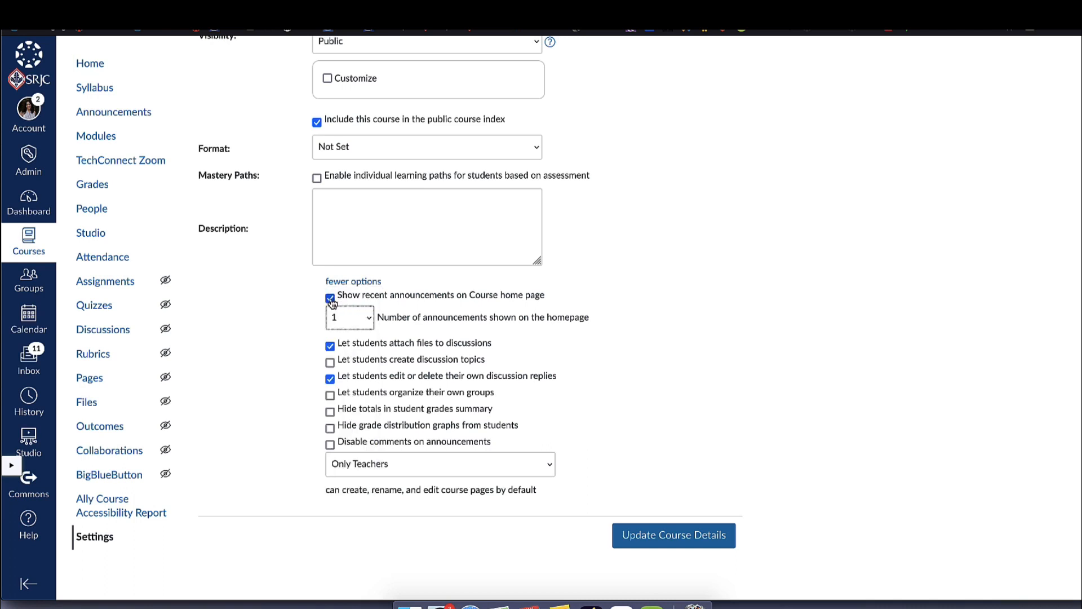
pyautogui.click(330, 299)
pyautogui.click(331, 299)
pyautogui.click(641, 535)
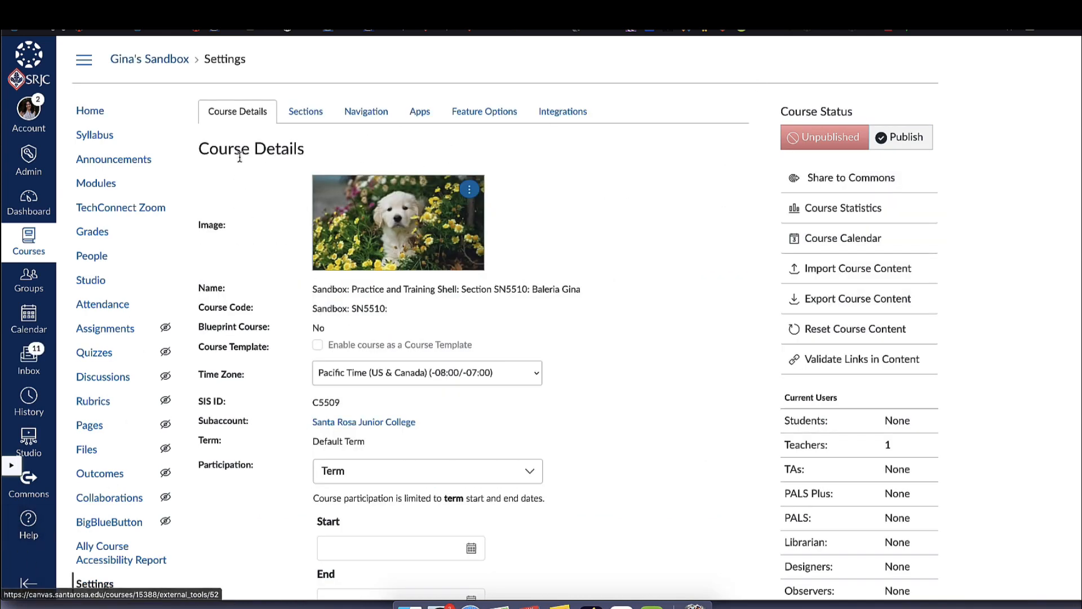
# Step: Review the additional options for student discussions, groups, grades and announcement comments, and return to the start of Course Details
pyautogui.scroll(-10, 358, 498)
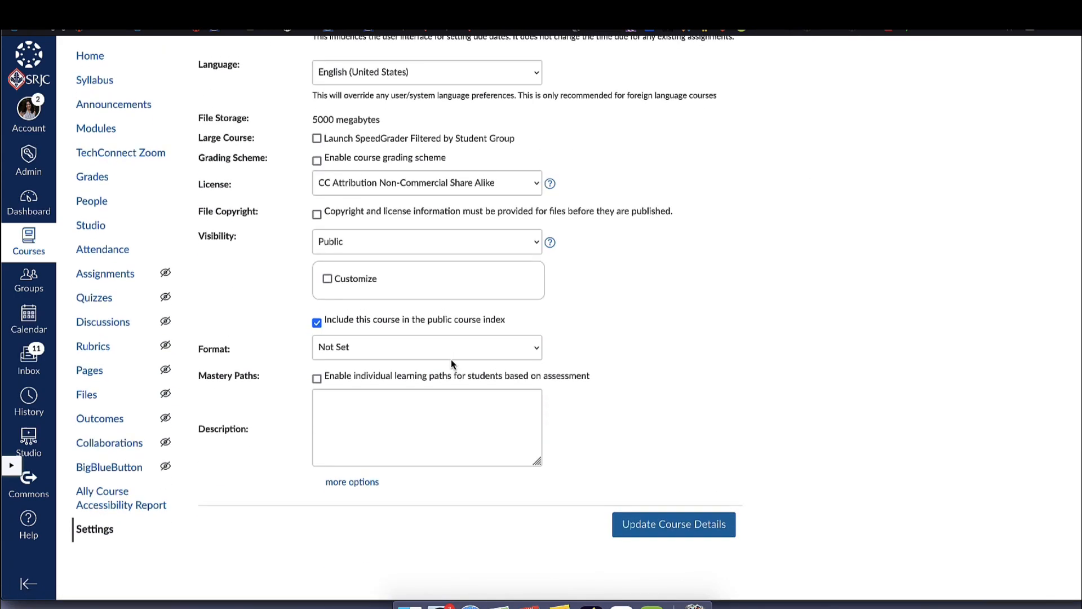
pyautogui.click(340, 492)
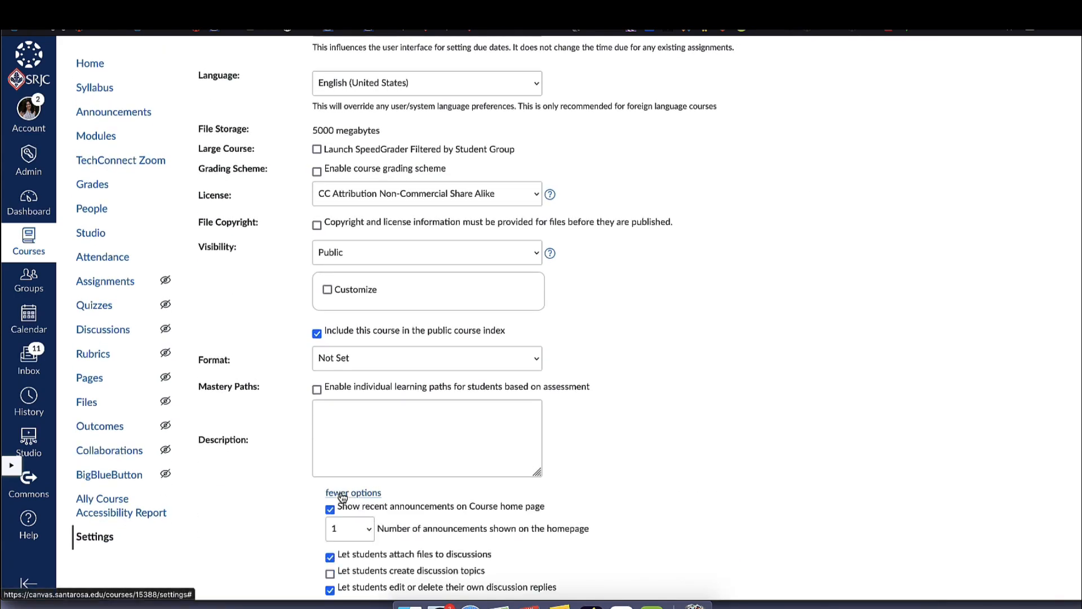
pyautogui.scroll(-4, 341, 493)
pyautogui.scroll(1, 340, 492)
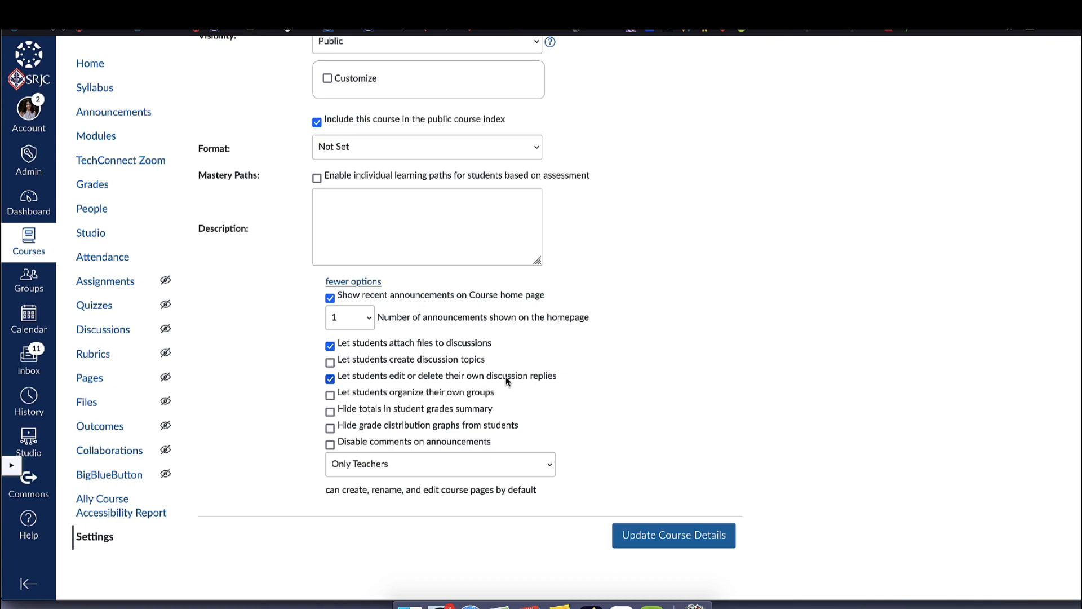
pyautogui.scroll(10, 507, 381)
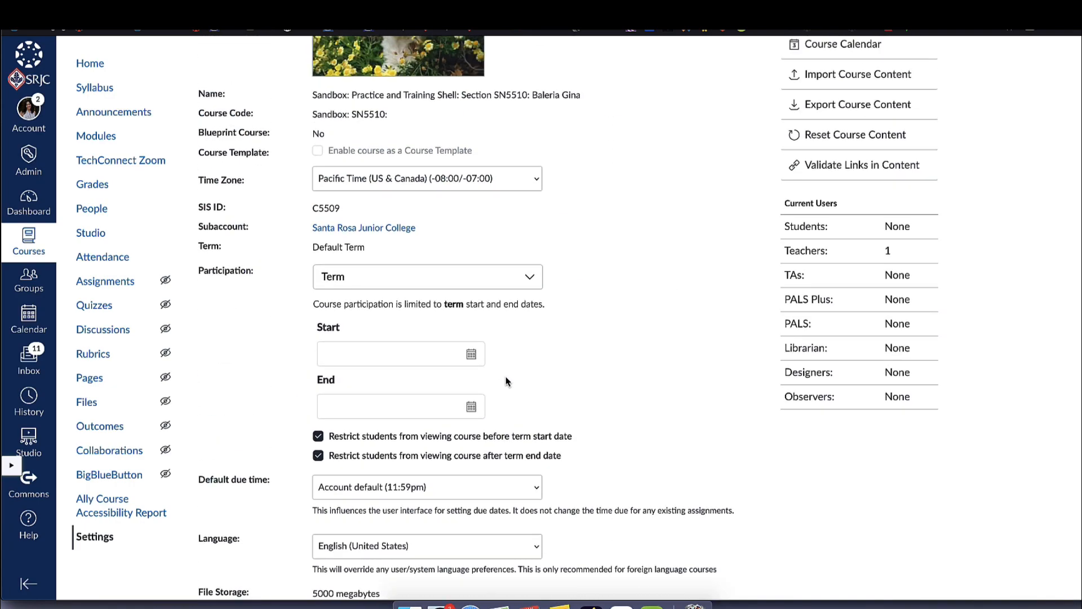
pyautogui.scroll(4, 507, 381)
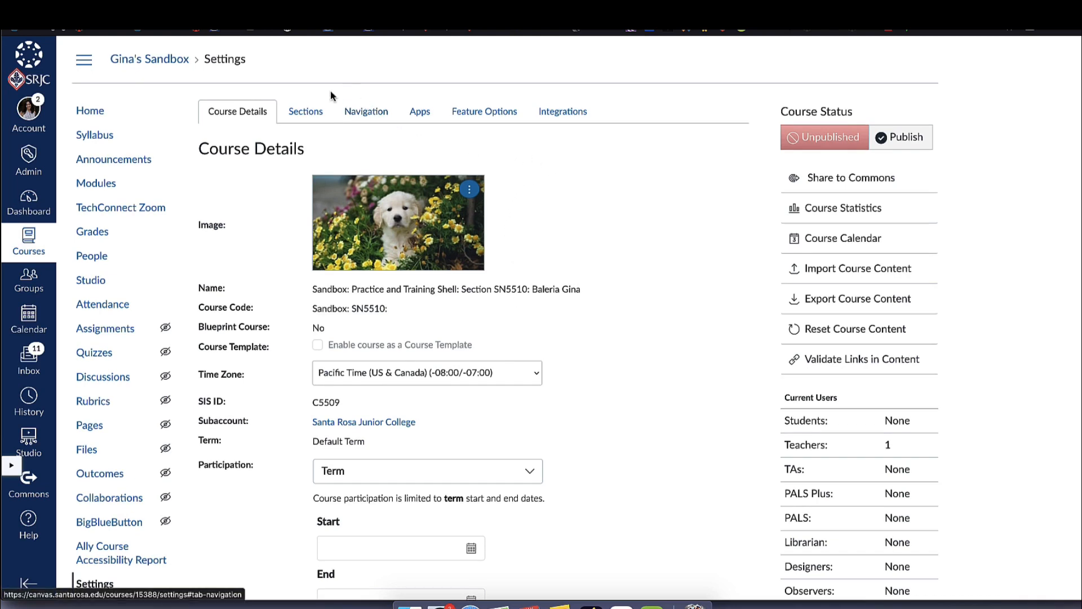
# Step: Reorder the course navigation so that Modules comes before Announcements and Grades comes before TechConnect Zoom
pyautogui.click(359, 108)
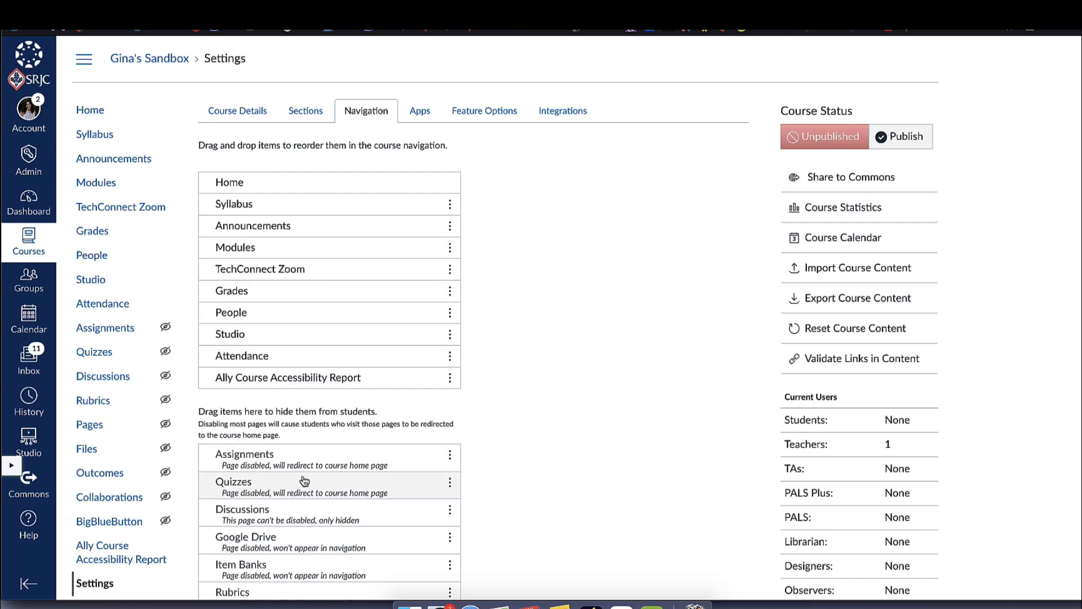
pyautogui.scroll(-3, 303, 483)
pyautogui.scroll(3, 305, 480)
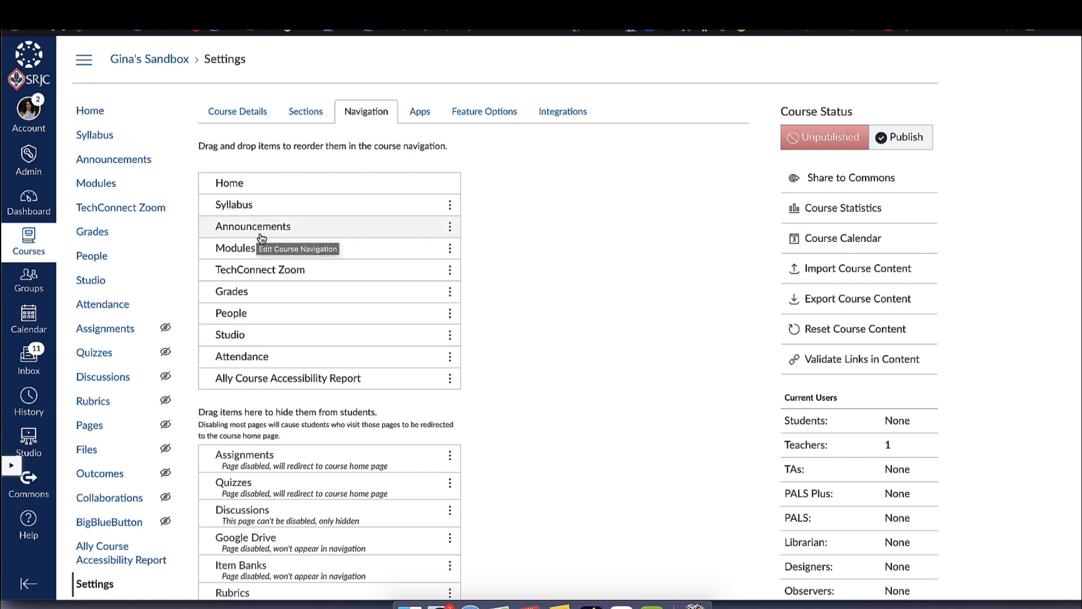
pyautogui.moveTo(389, 254)
pyautogui.mouseDown()
pyautogui.moveTo(387, 208)
pyautogui.moveTo(391, 234)
pyautogui.mouseUp()
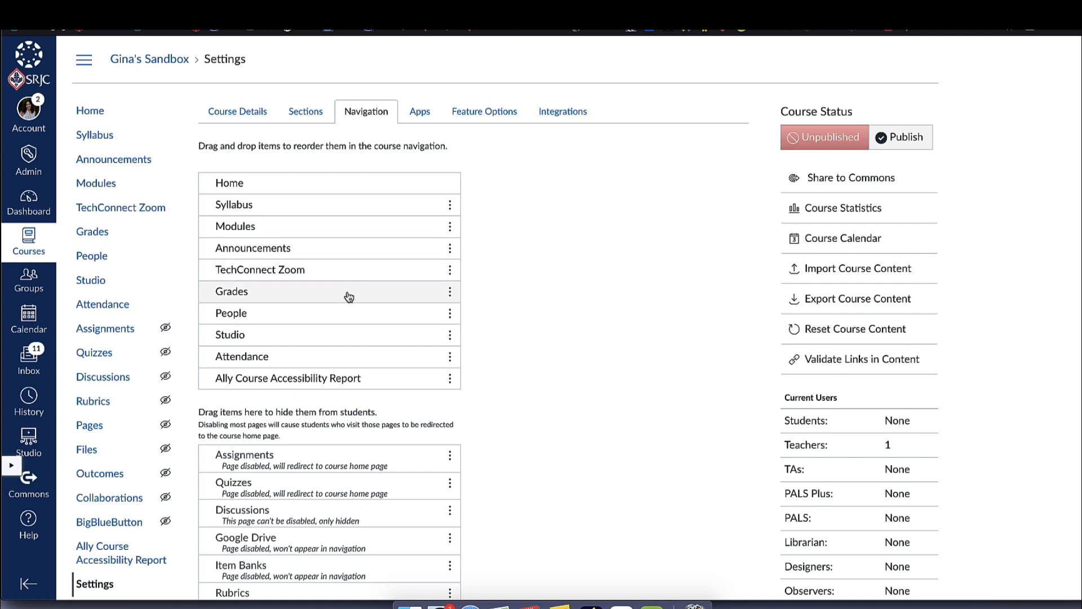
pyautogui.moveTo(345, 299); pyautogui.dragTo(340, 273)
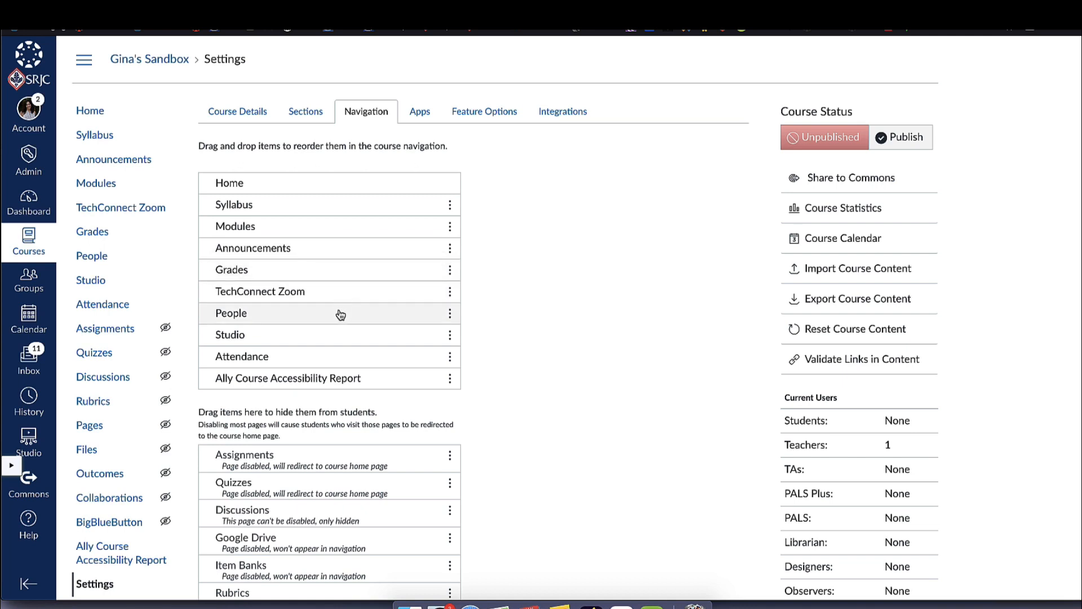
pyautogui.moveTo(338, 312)
pyautogui.mouseDown()
pyautogui.moveTo(338, 246)
pyautogui.moveTo(345, 319)
pyautogui.mouseUp()
# Step: Move Assignments from the hidden items to between Modules and Announcements, save the navigation, and check the updated course menu
pyautogui.scroll(-3, 343, 317)
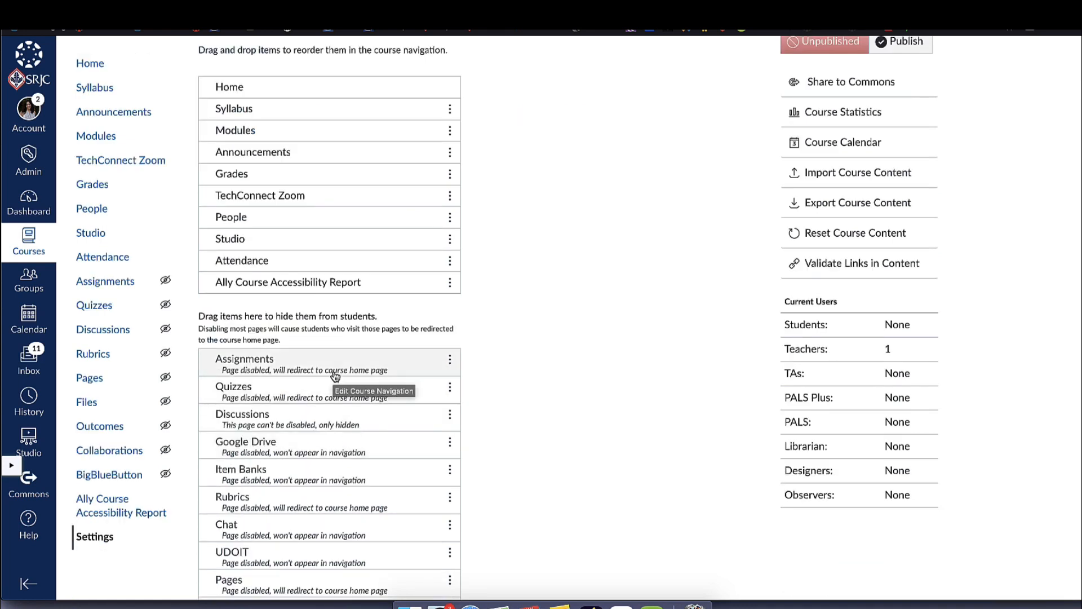
pyautogui.moveTo(309, 371); pyautogui.dragTo(317, 155)
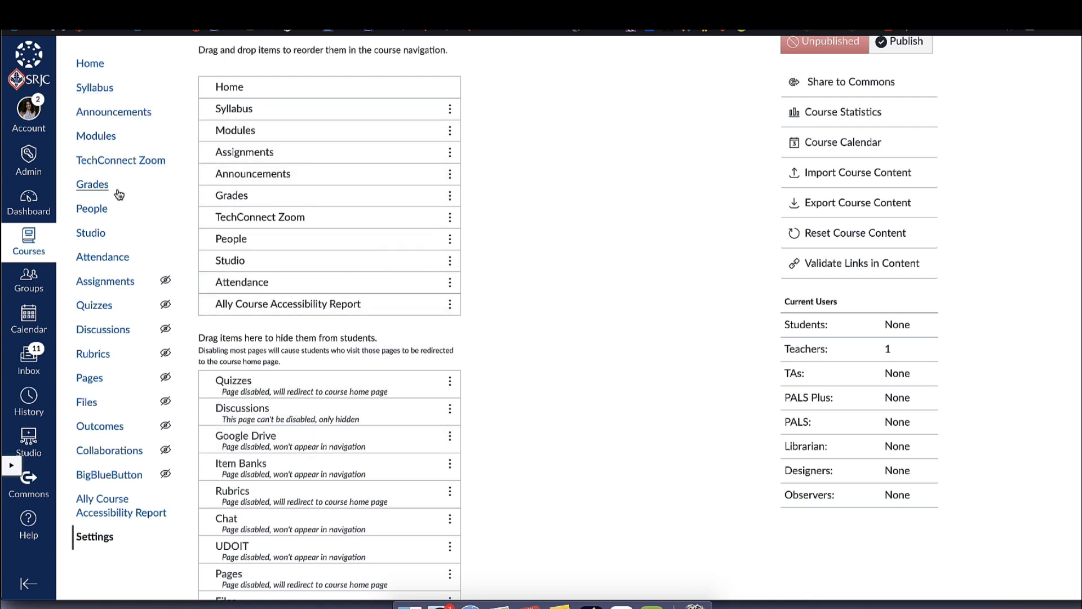
pyautogui.scroll(-10, 552, 290)
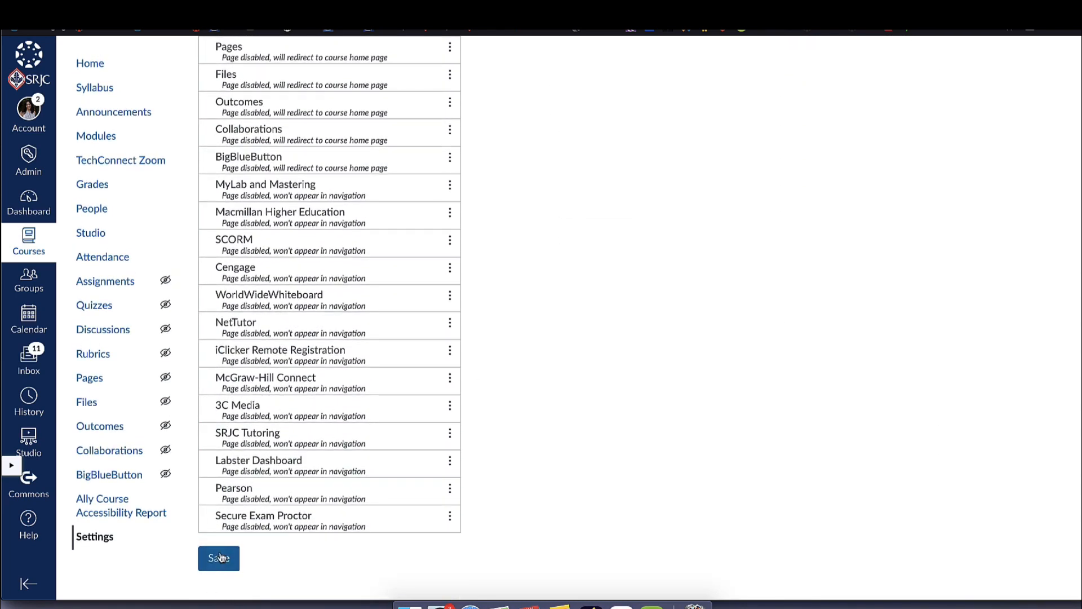
pyautogui.click(220, 559)
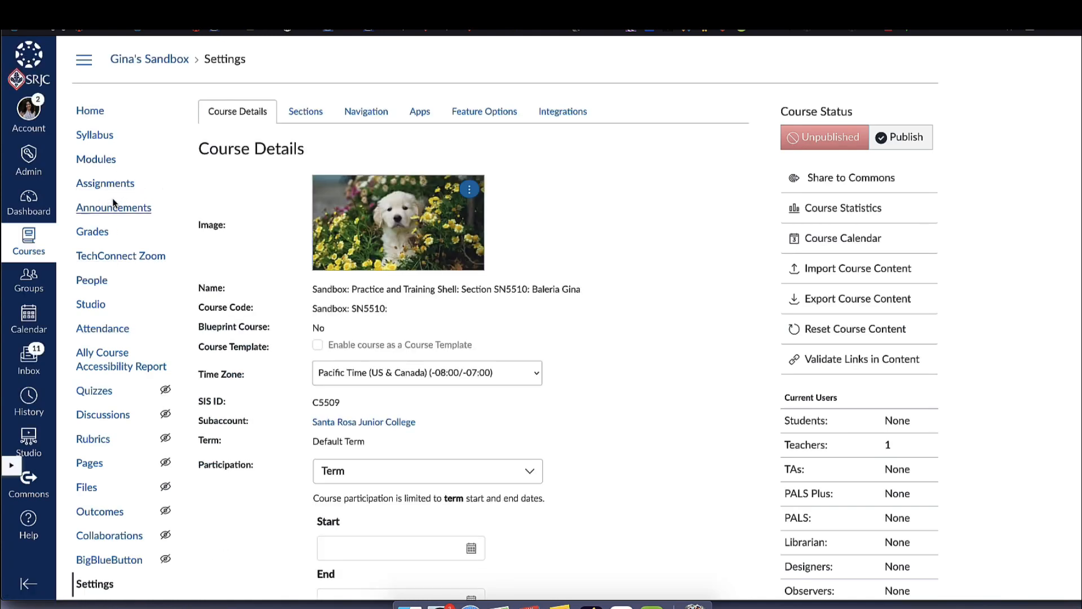
pyautogui.scroll(-5, 178, 471)
pyautogui.scroll(6, 179, 471)
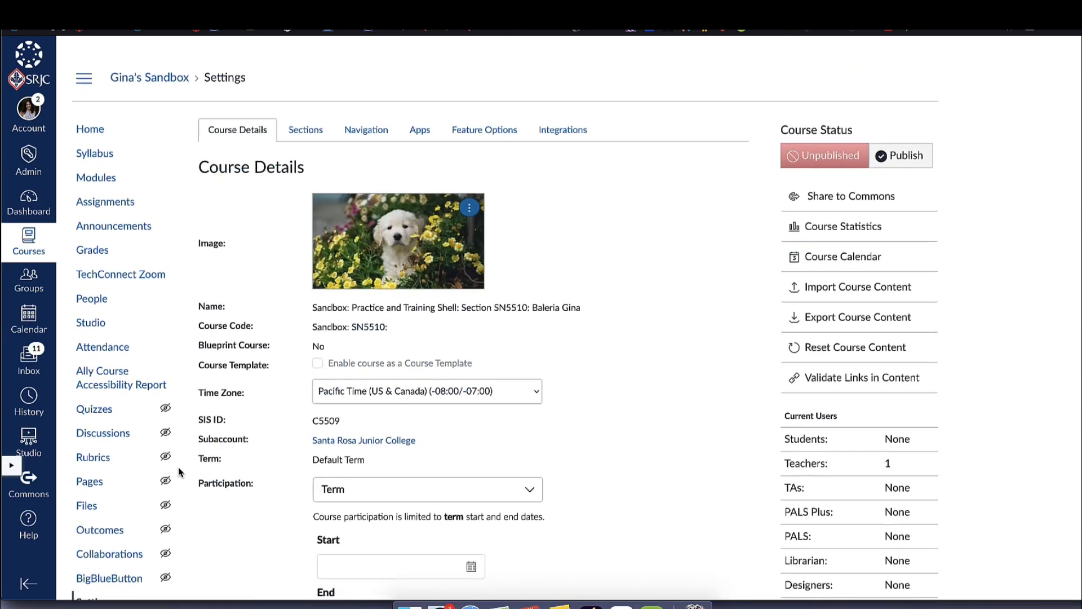
# Step: Hide Assignments from students again by returning it to the hidden navigation items, and save the navigation
pyautogui.click(366, 111)
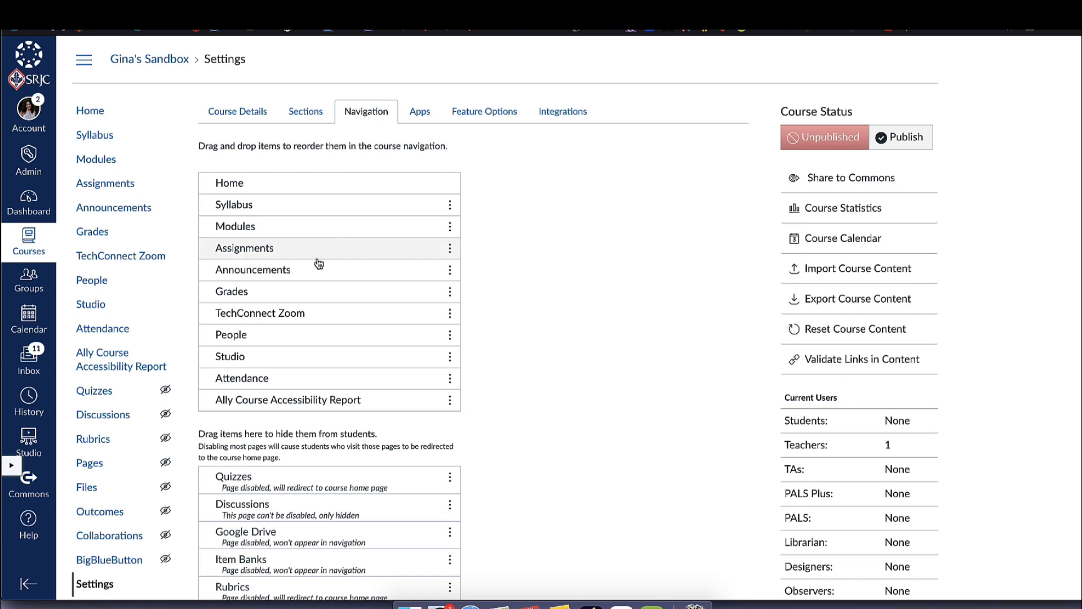
pyautogui.moveTo(299, 255); pyautogui.dragTo(302, 471)
pyautogui.scroll(-10, 280, 580)
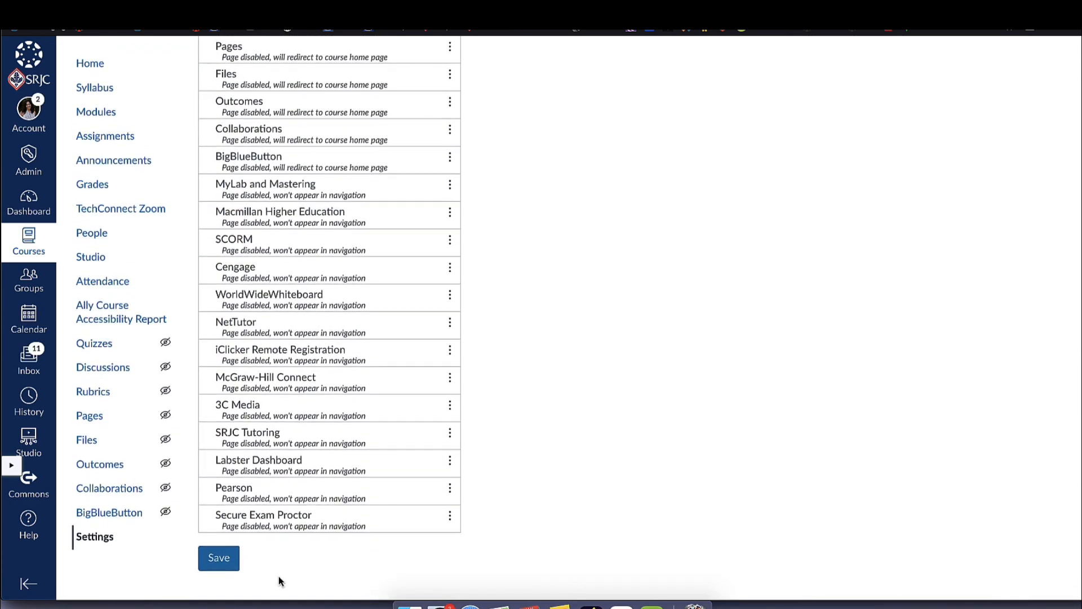
pyautogui.click(228, 559)
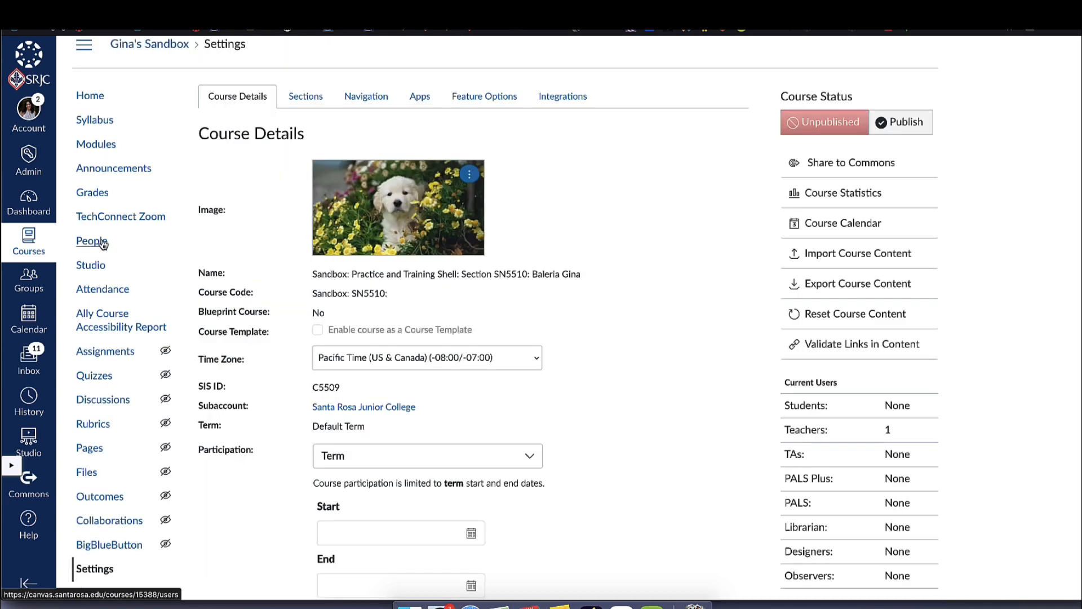
# Step: Rename the Project Groups group set under People as Beats
pyautogui.click(102, 243)
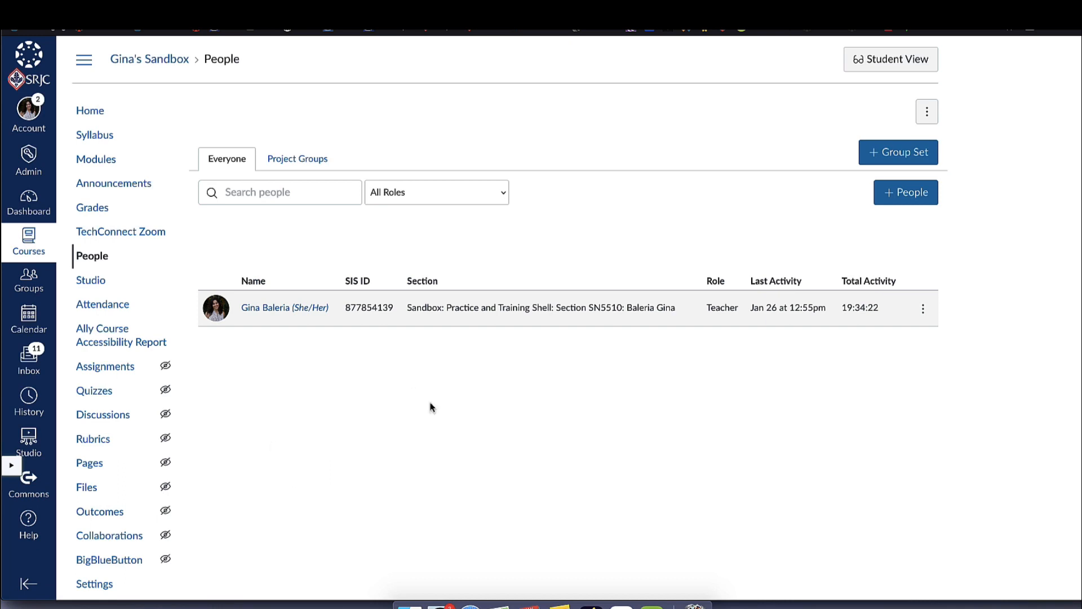
pyautogui.click(292, 158)
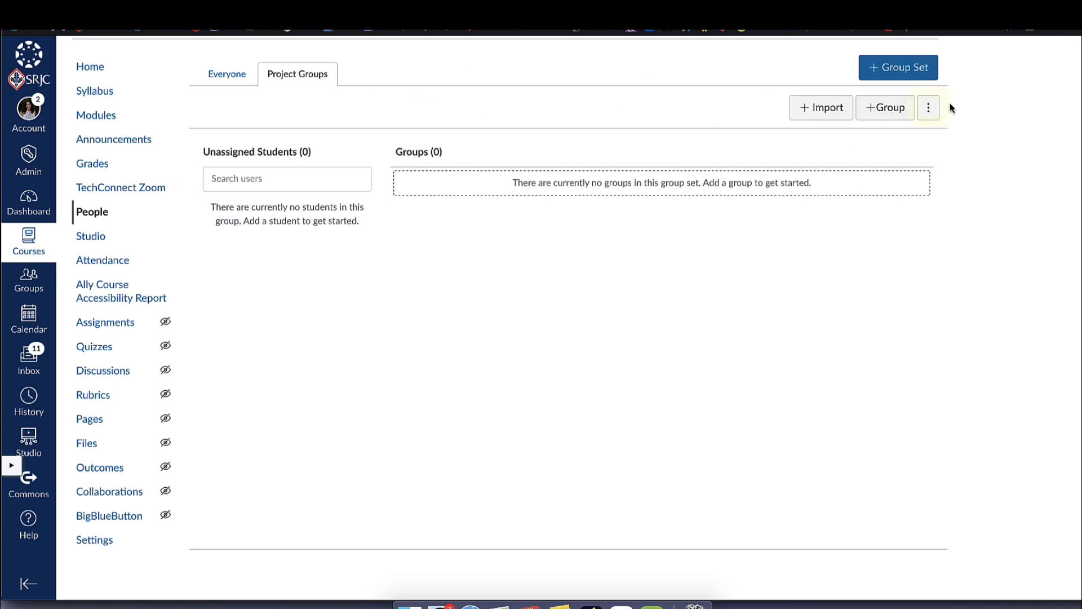
pyautogui.click(930, 107)
pyautogui.click(861, 149)
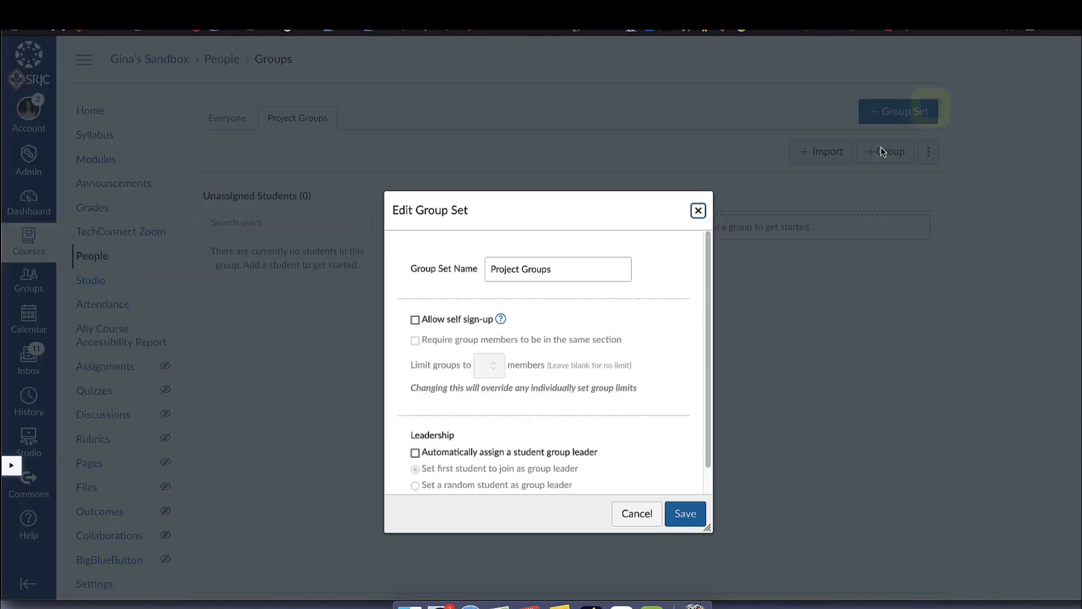
pyautogui.moveTo(573, 269); pyautogui.dragTo(398, 266)
pyautogui.write('Beats')
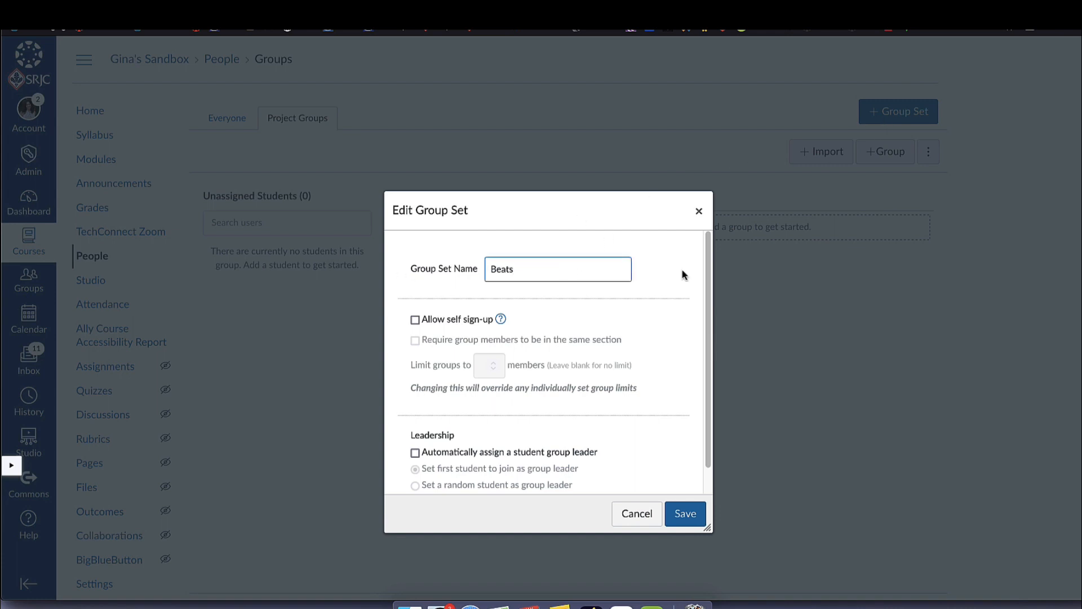
pyautogui.click(686, 519)
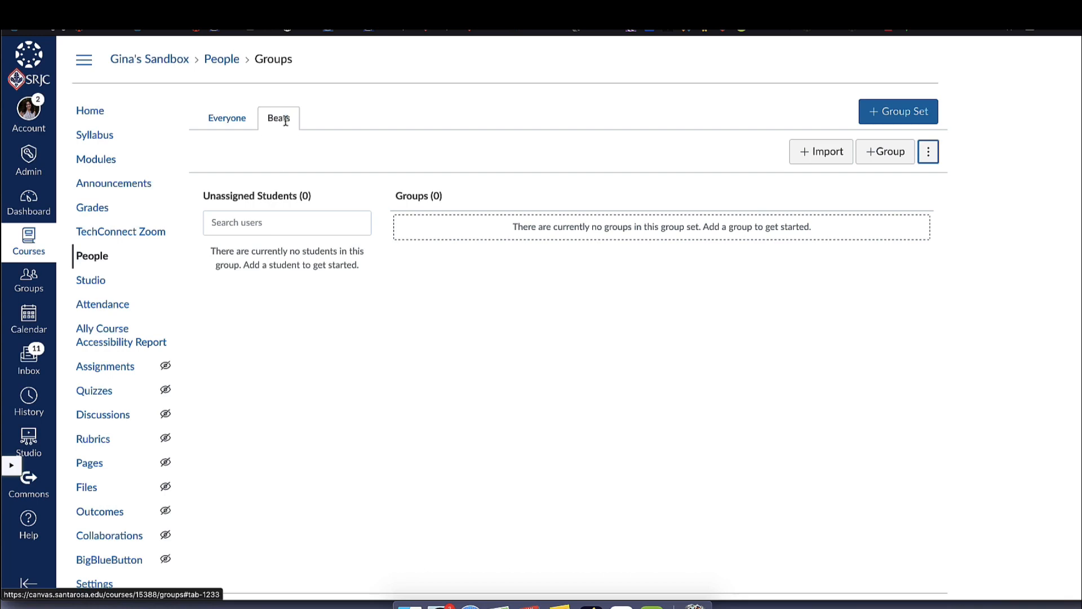
# Step: Add two groups named Crime and Education to the Beats group set, without a membership limit
pyautogui.click(887, 151)
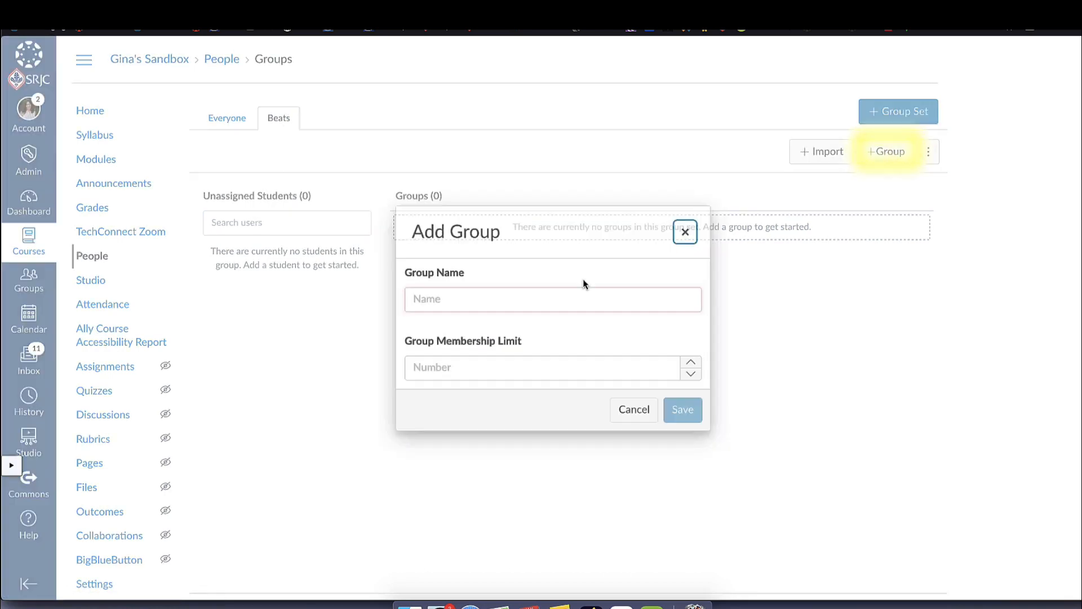
pyautogui.click(490, 294)
pyautogui.write('Crime')
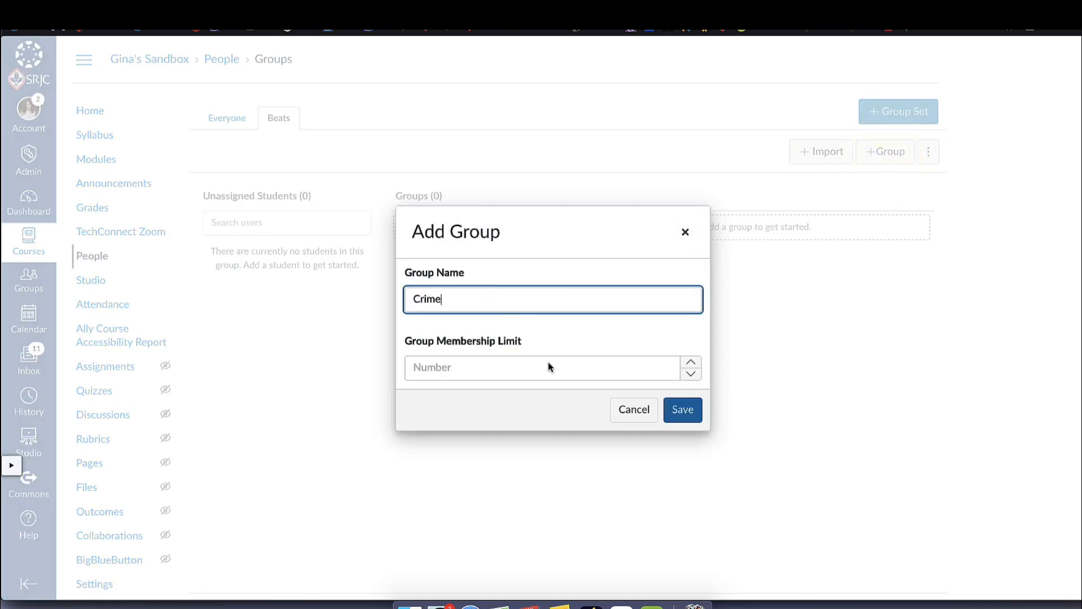
pyautogui.click(683, 409)
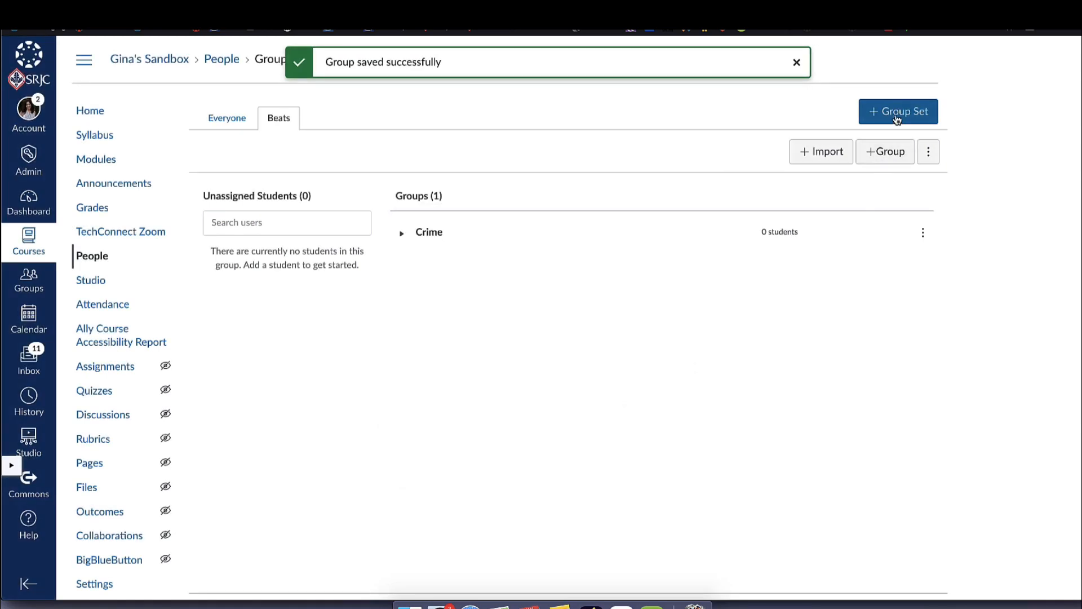
pyautogui.click(886, 153)
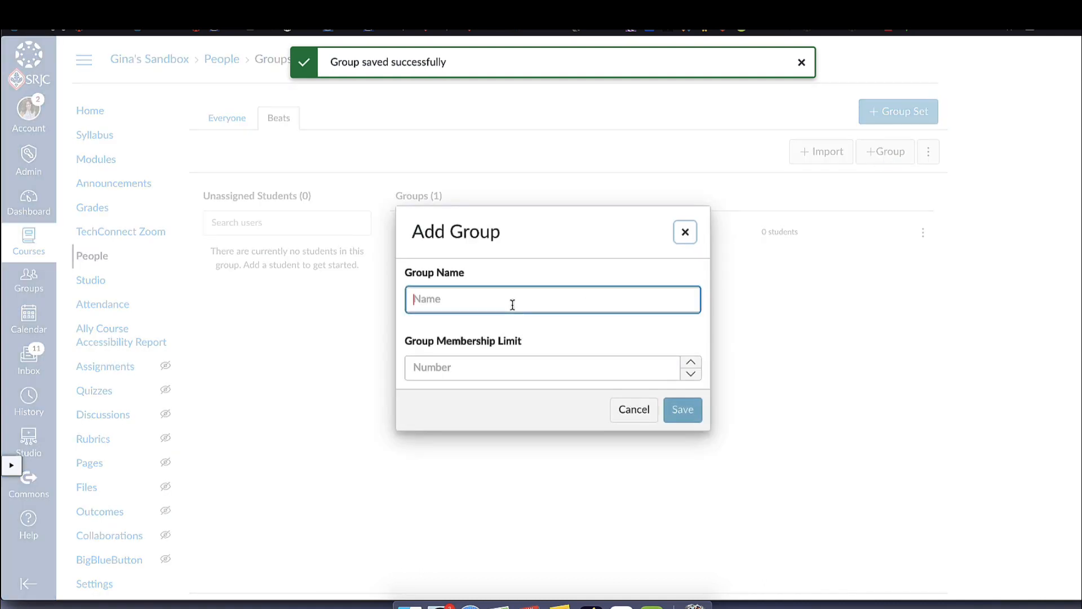
pyautogui.click(512, 304)
pyautogui.write('Education')
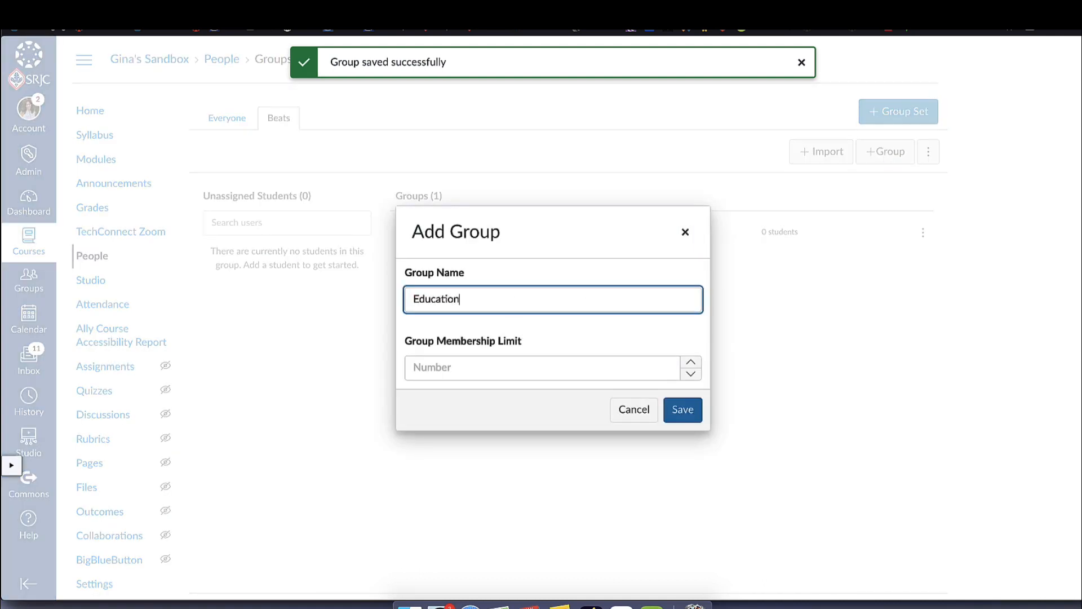
pyautogui.click(681, 411)
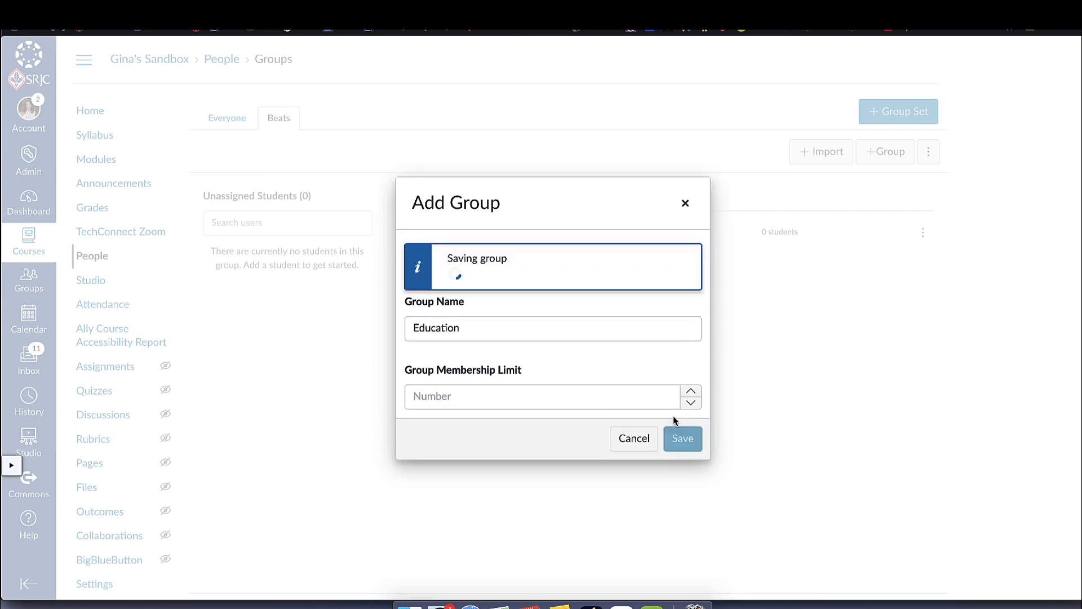
# Step: Add two more groups named Social Justice and Sports to the Beats group set, without a membership limit
pyautogui.click(885, 151)
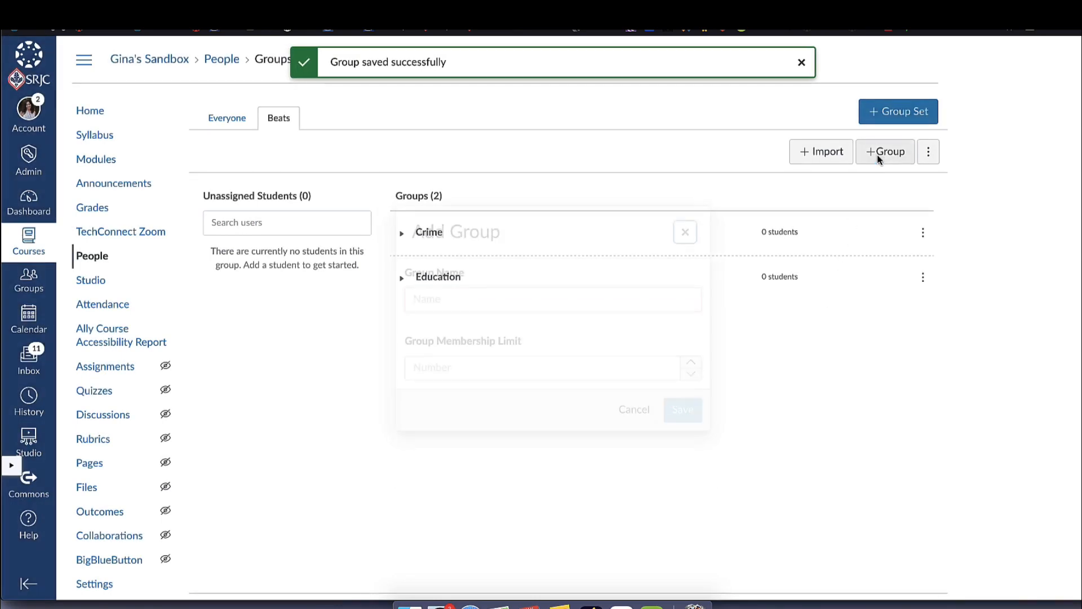
pyautogui.click(459, 305)
pyautogui.write('Social Justice')
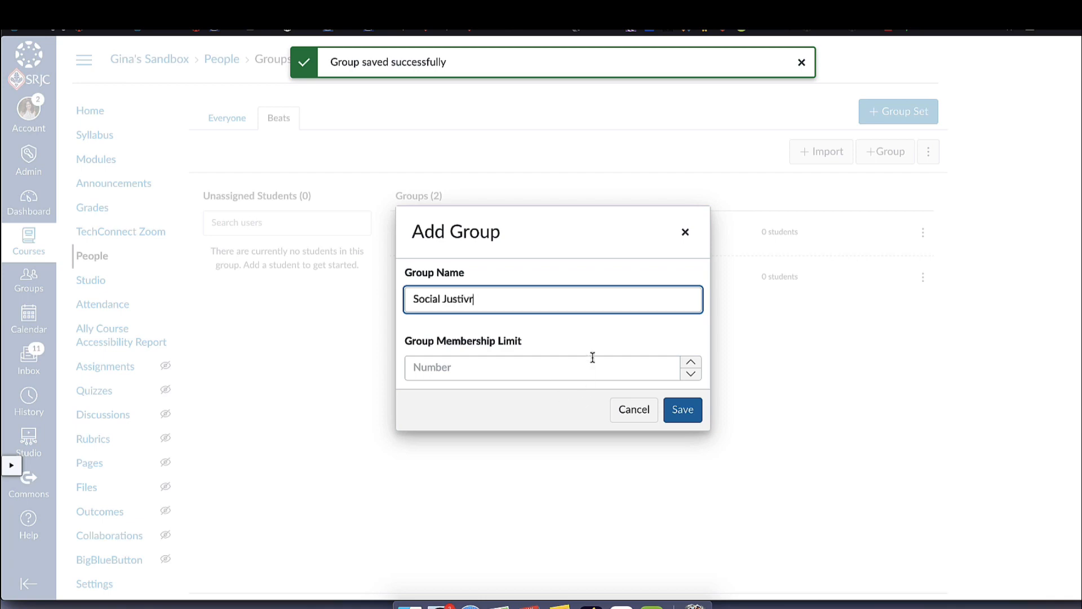
pyautogui.click(681, 410)
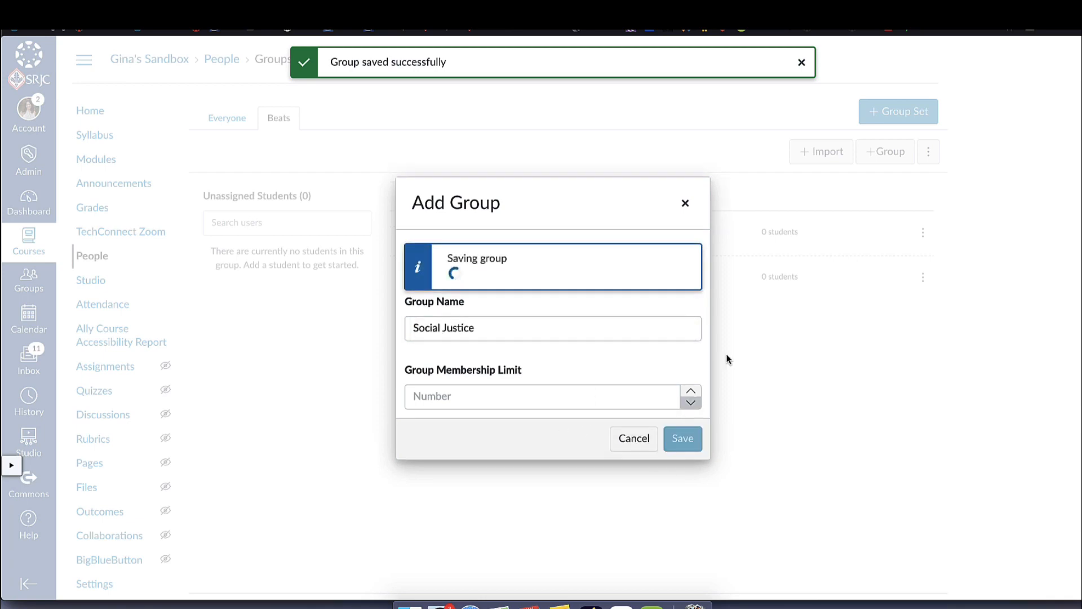
pyautogui.click(879, 153)
pyautogui.click(466, 302)
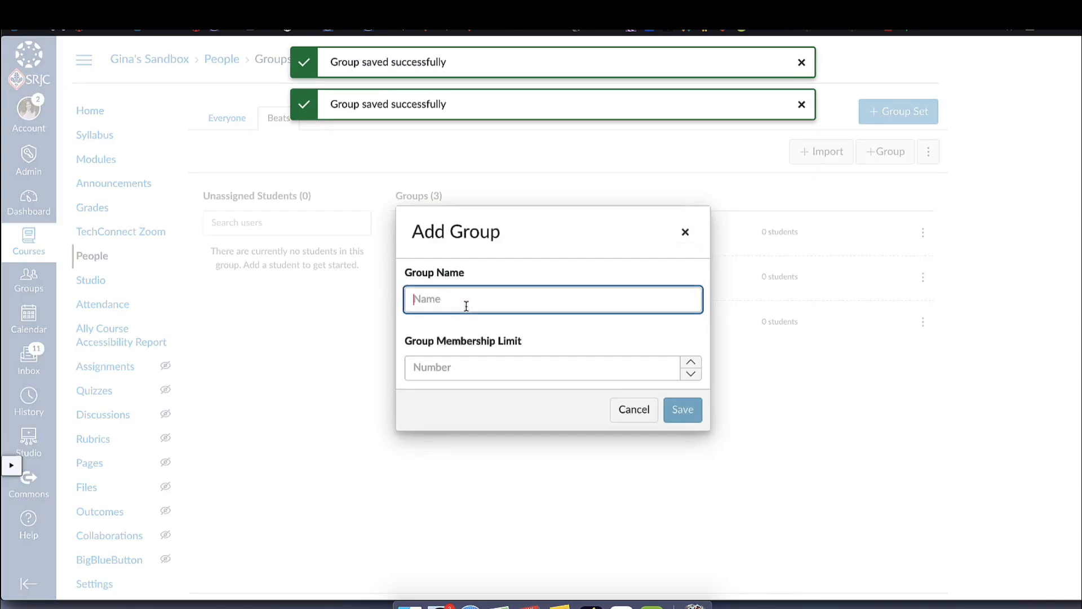
pyautogui.write('Sports')
pyautogui.click(684, 412)
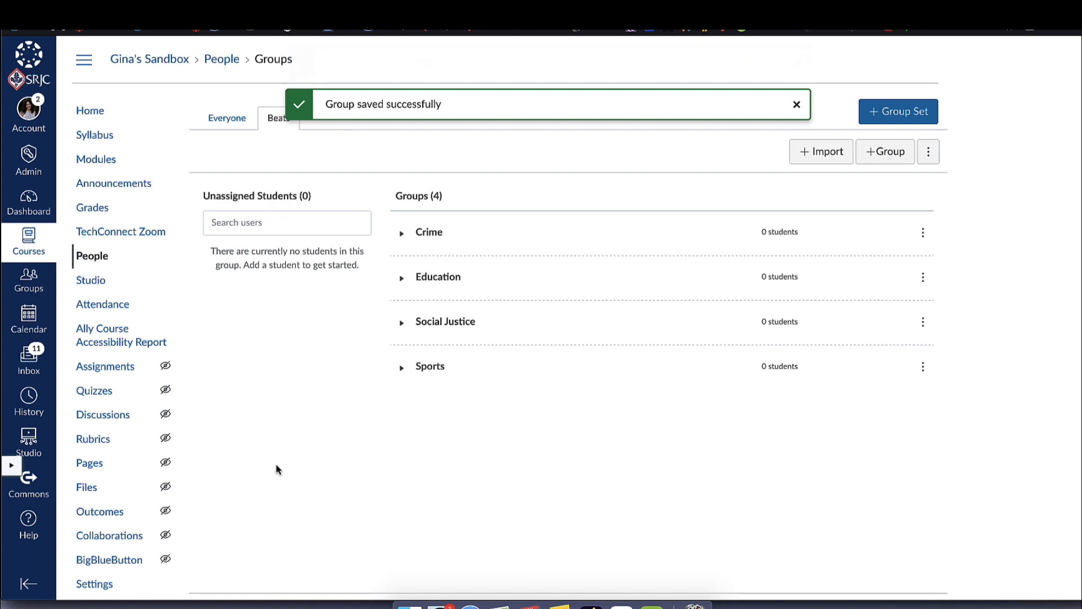
# Step: Check the unassigned-student search and the Crime group's member list in the Beats group set
pyautogui.click(360, 223)
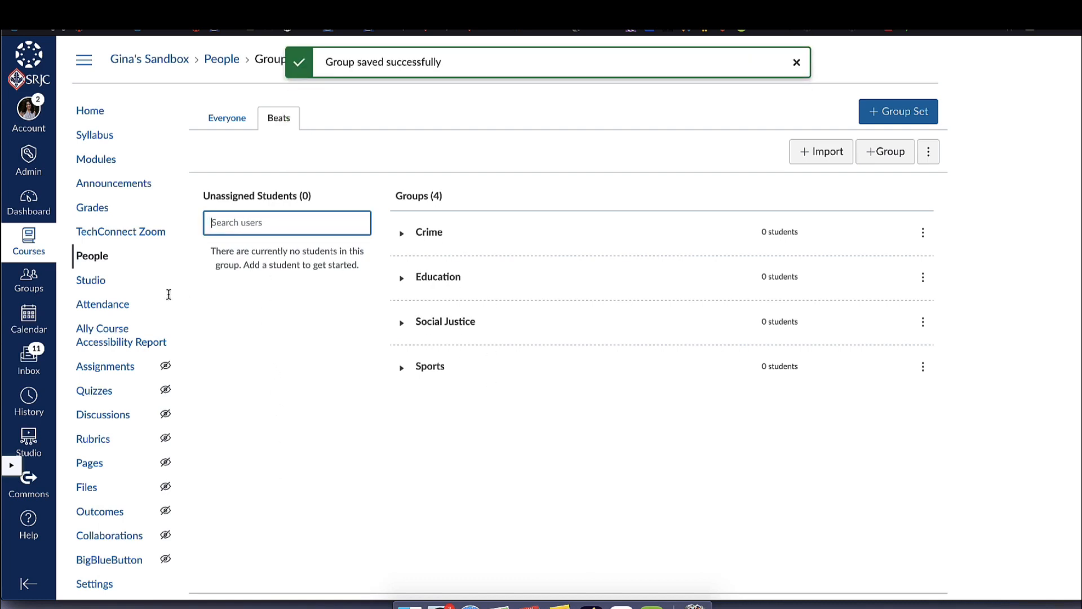
pyautogui.click(421, 233)
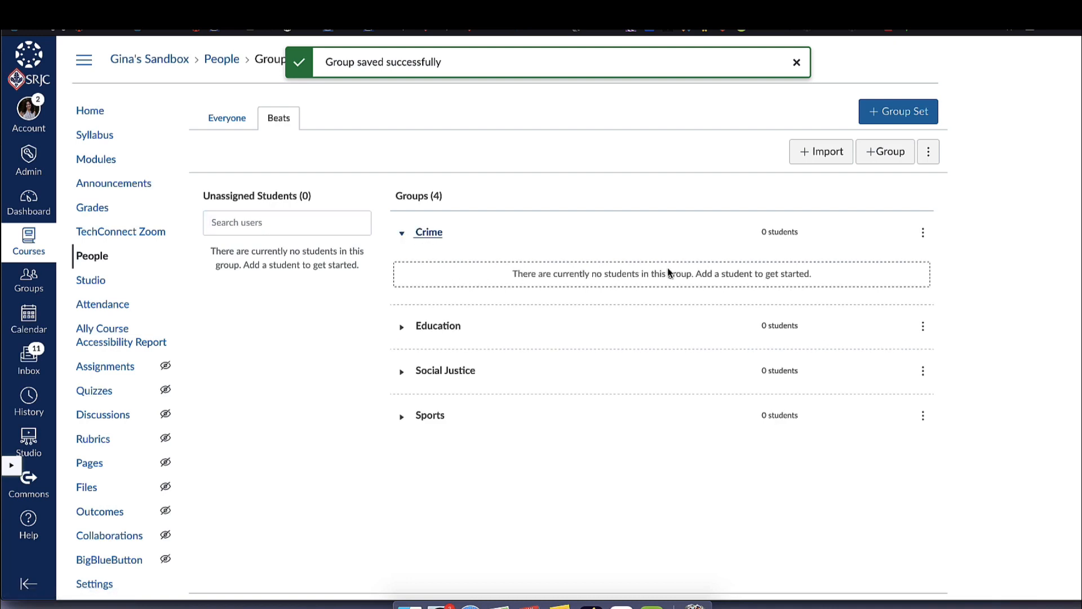
pyautogui.click(403, 235)
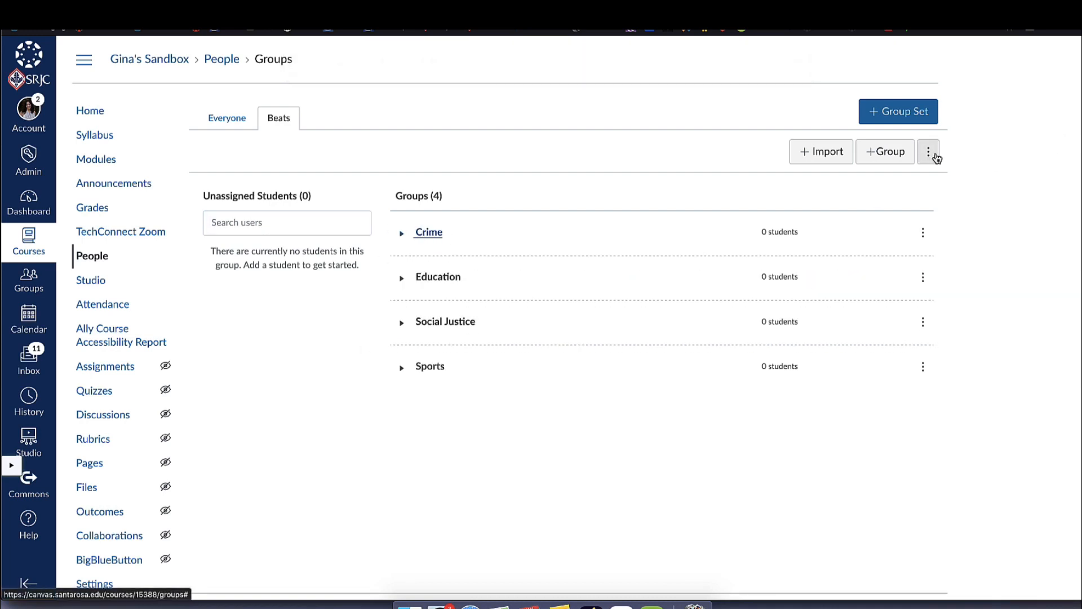
# Step: Create a second group set named Features, without self sign-up and with its groups left to create later
pyautogui.click(925, 116)
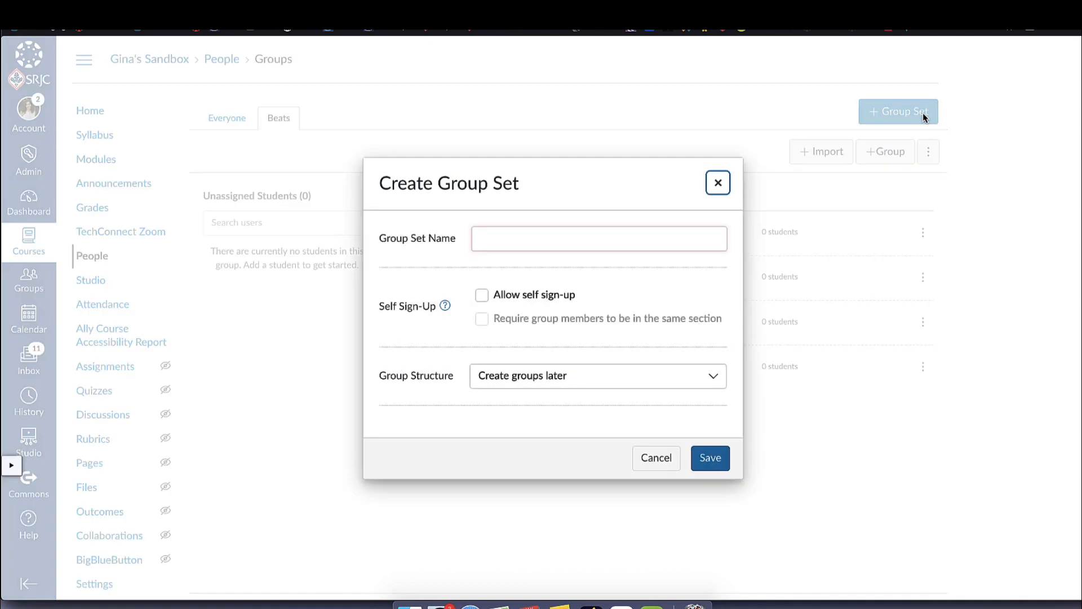
pyautogui.click(519, 247)
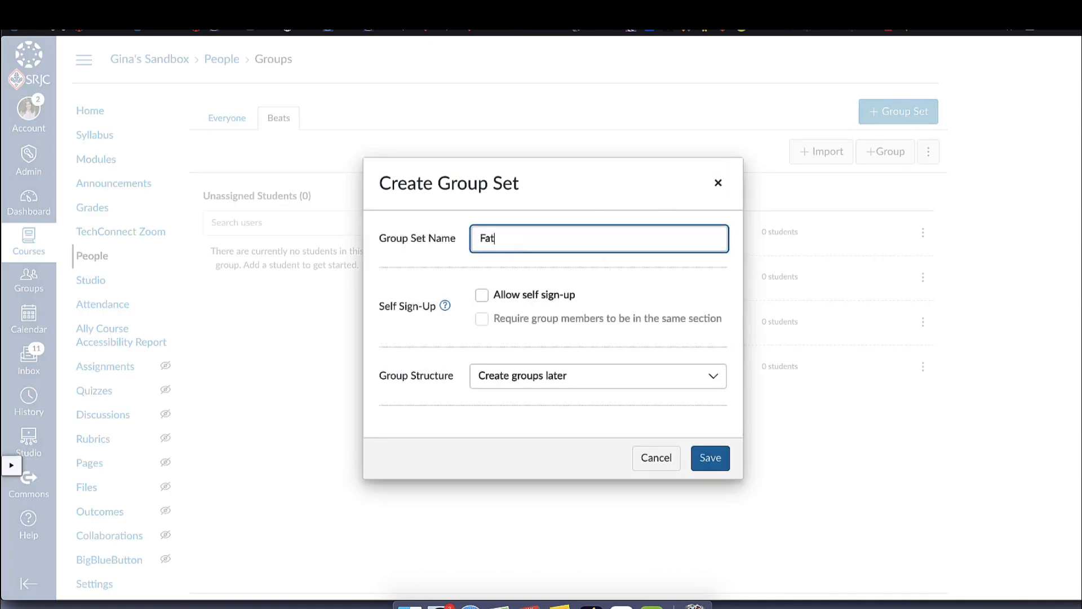
pyautogui.click(710, 458)
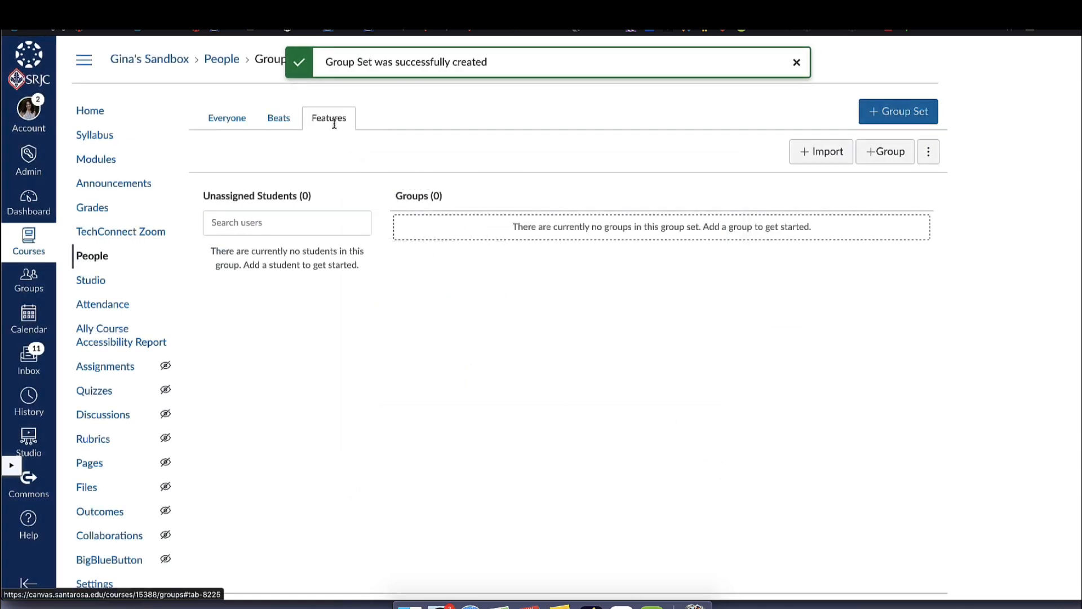
# Step: Add a group named Homelessness to the Features group set, without a membership limit
pyautogui.click(894, 160)
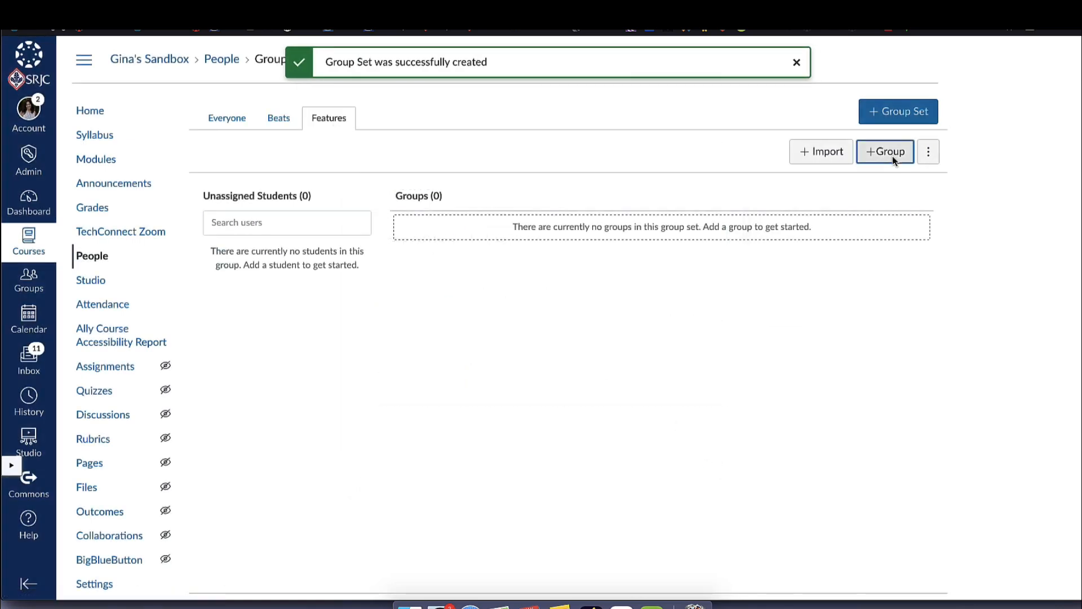
pyautogui.click(518, 297)
pyautogui.write('Hom')
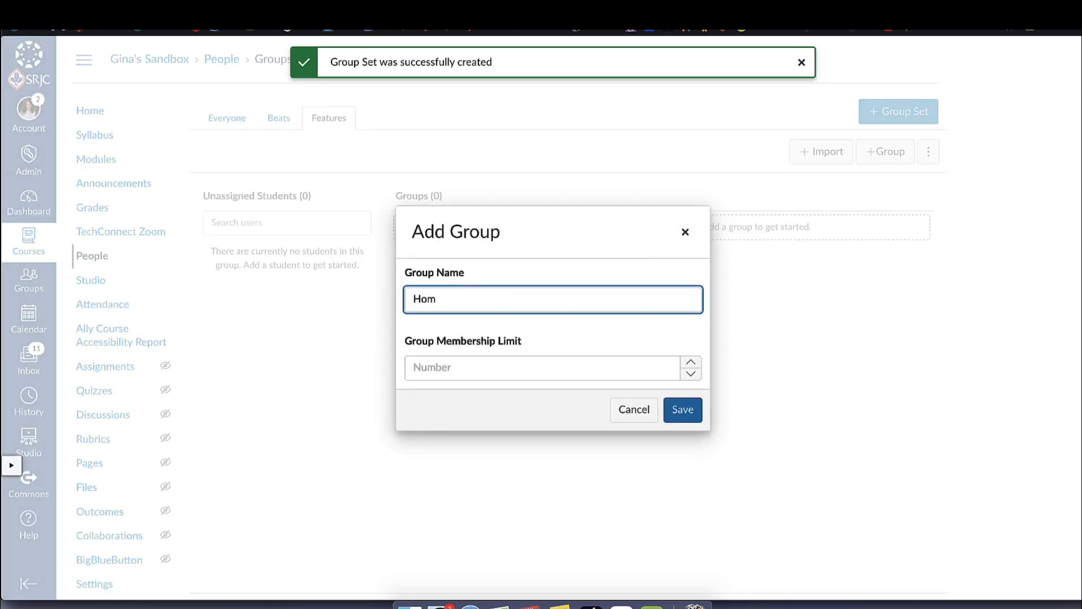
pyautogui.write('elessness')
pyautogui.click(683, 409)
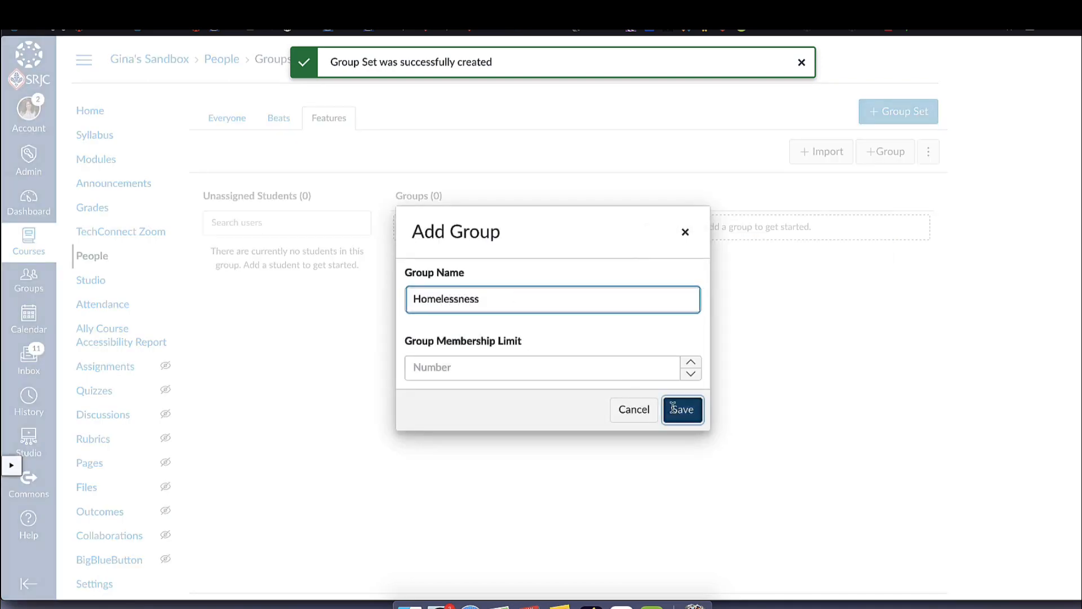
# Step: Add a group named Environment to the Features group set, without a membership limit
pyautogui.click(884, 151)
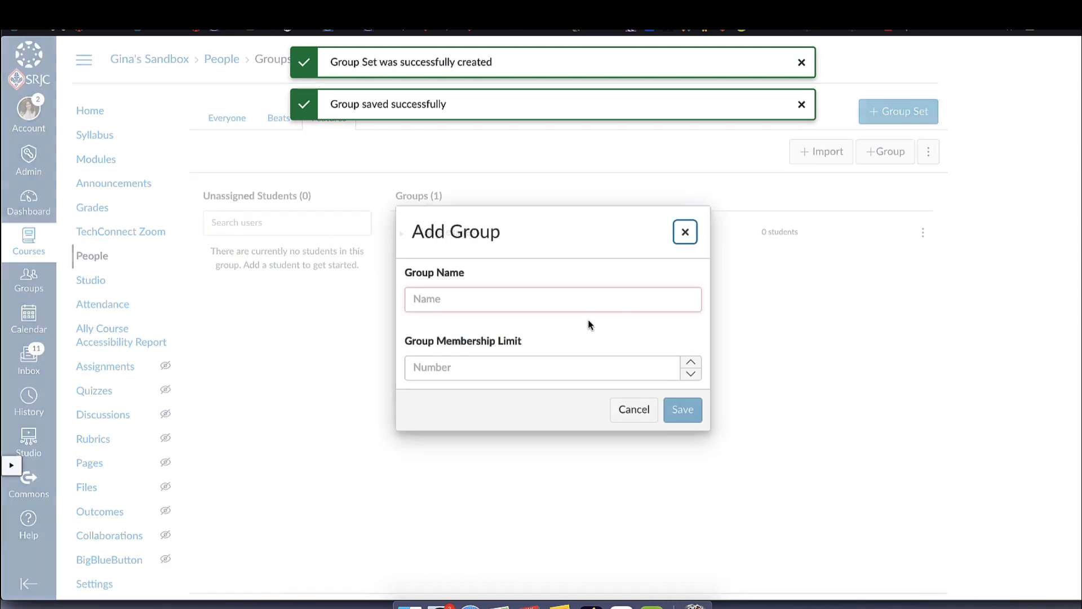
pyautogui.click(517, 304)
pyautogui.write('Environ')
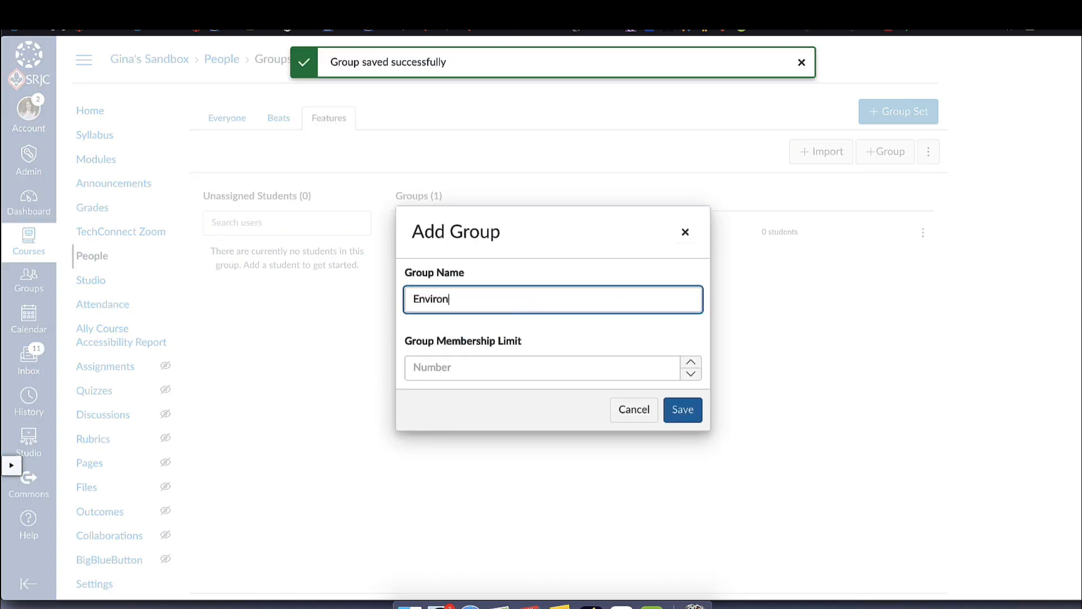
pyautogui.write('ment')
pyautogui.click(683, 409)
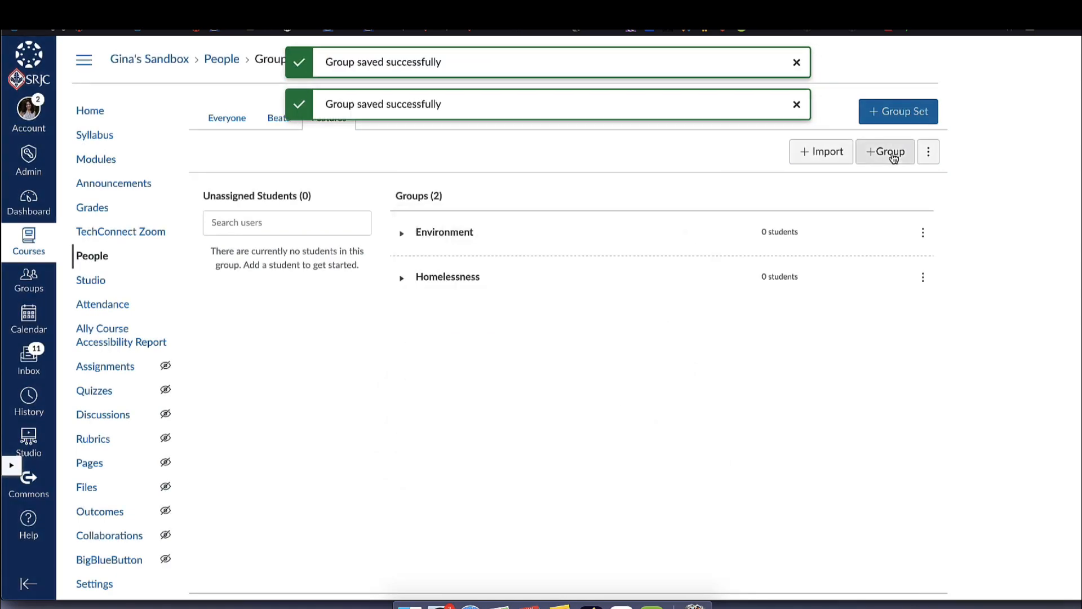
# Step: Add a group named Student Clubs to the Features group set, without a membership limit
pyautogui.click(888, 152)
pyautogui.click(556, 304)
pyautogui.write('Stud')
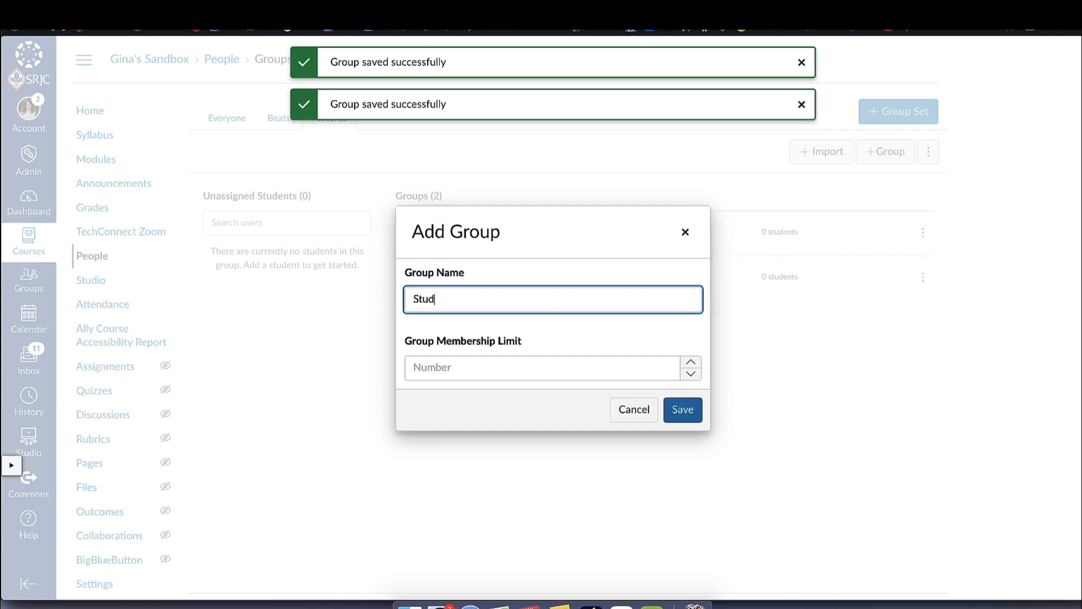
pyautogui.write('ent Clubs')
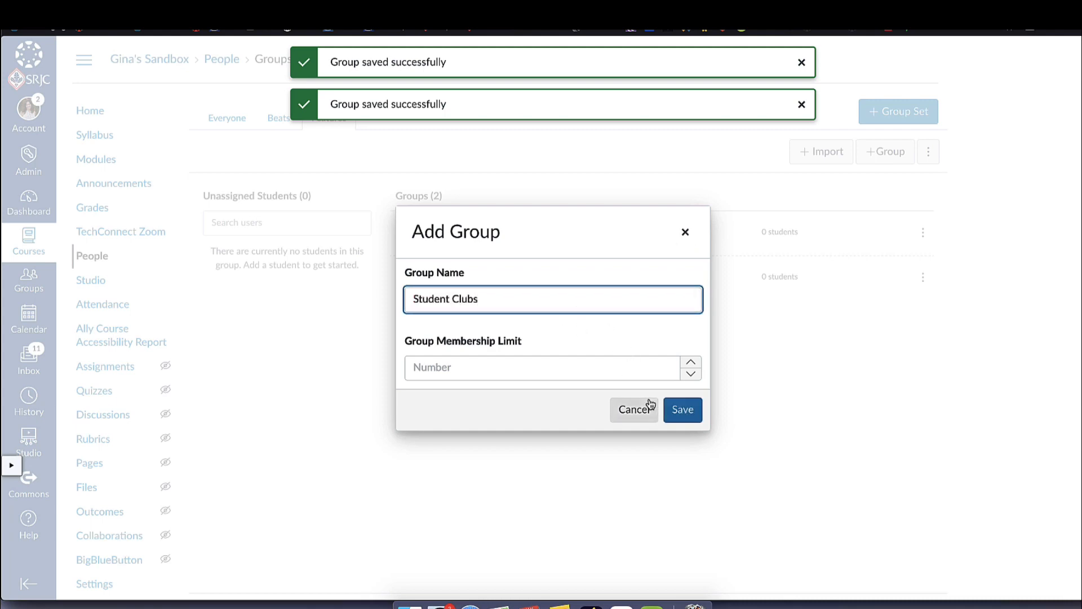
pyautogui.click(695, 409)
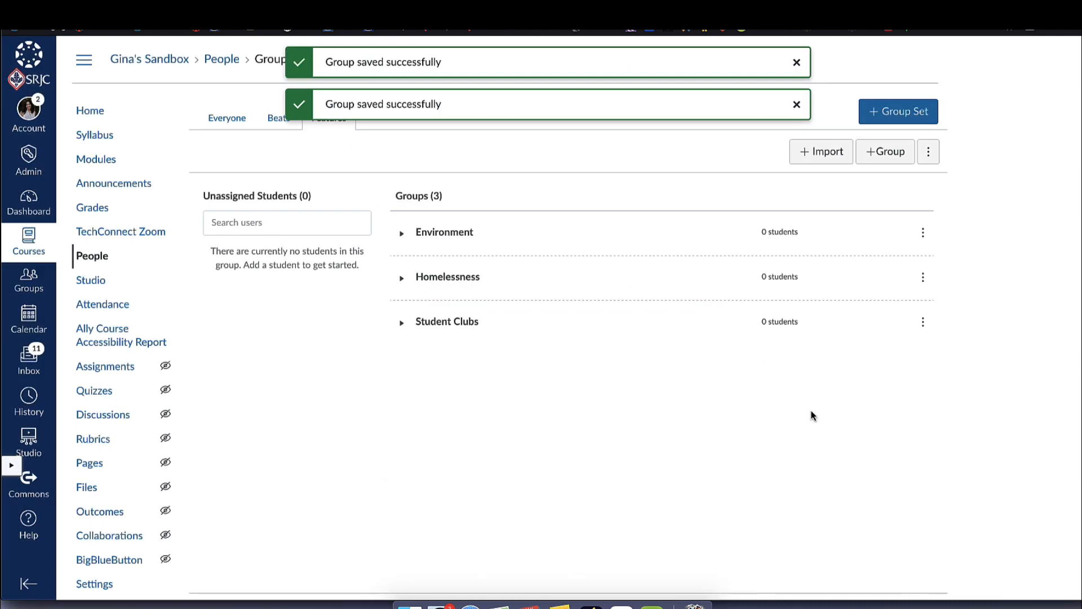